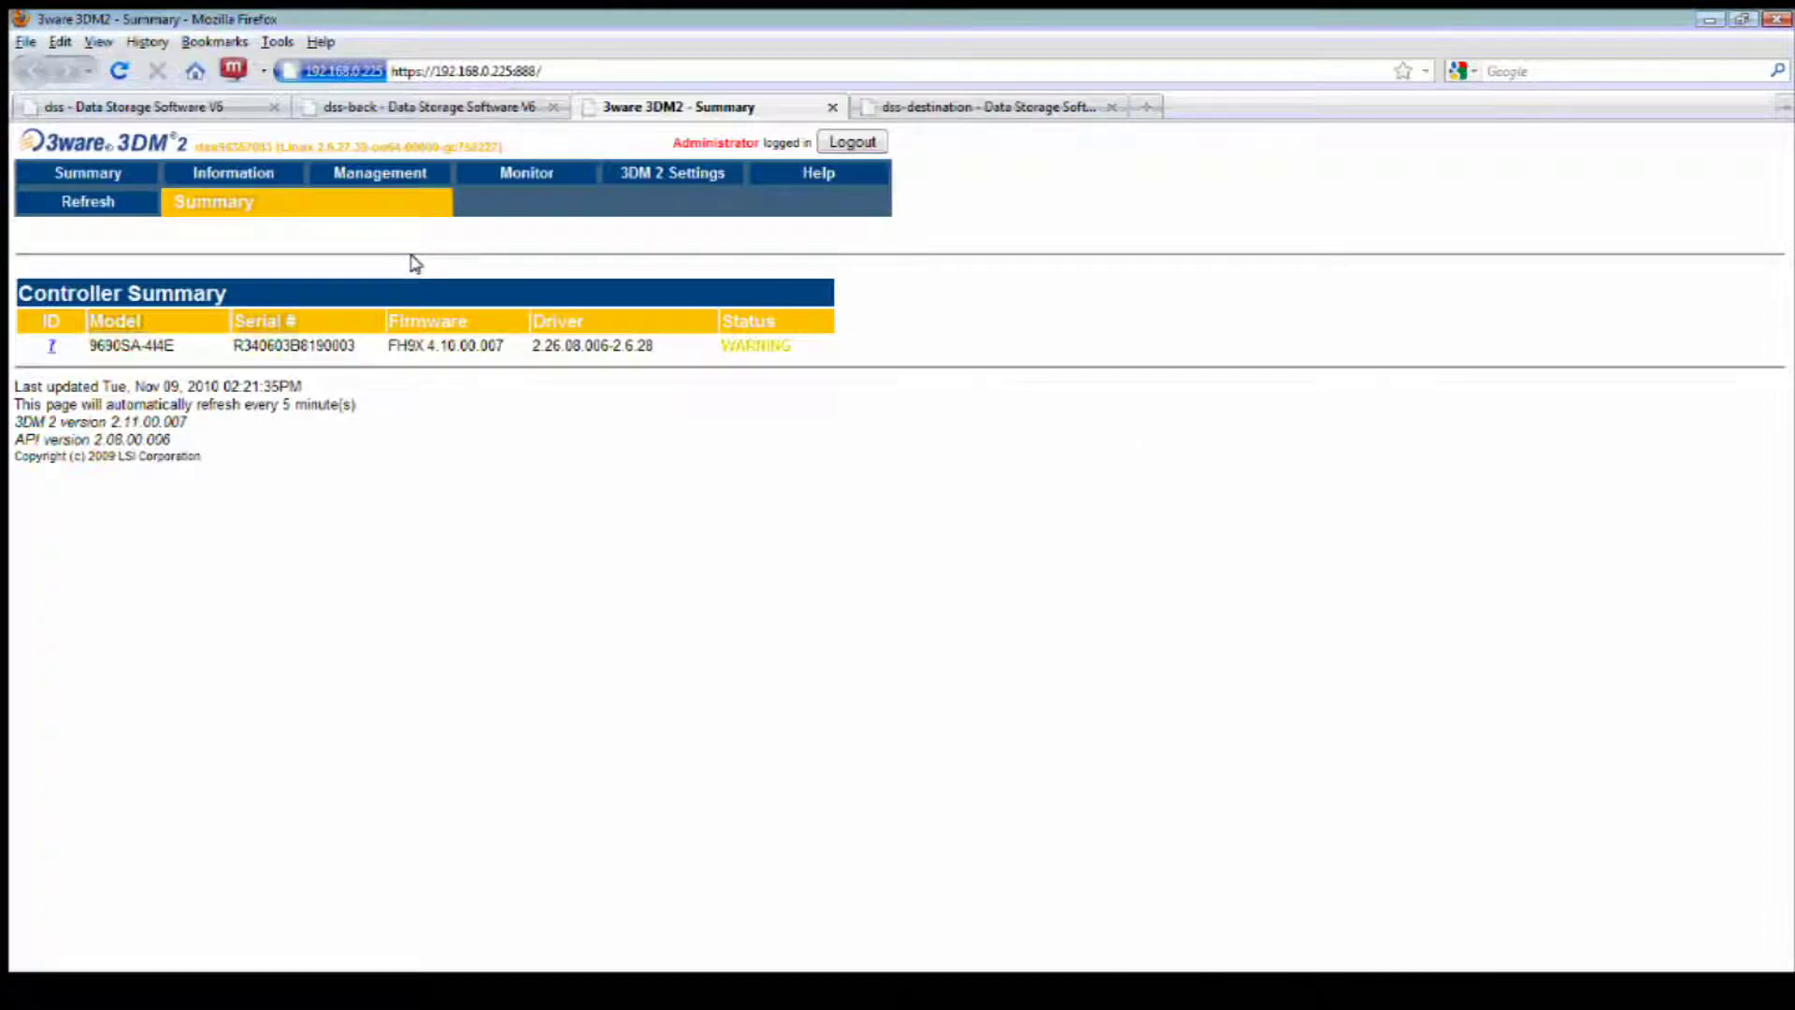
Log out of 3DM2 and log back in with the Administrator role
left_click(852, 142)
left_click(870, 526)
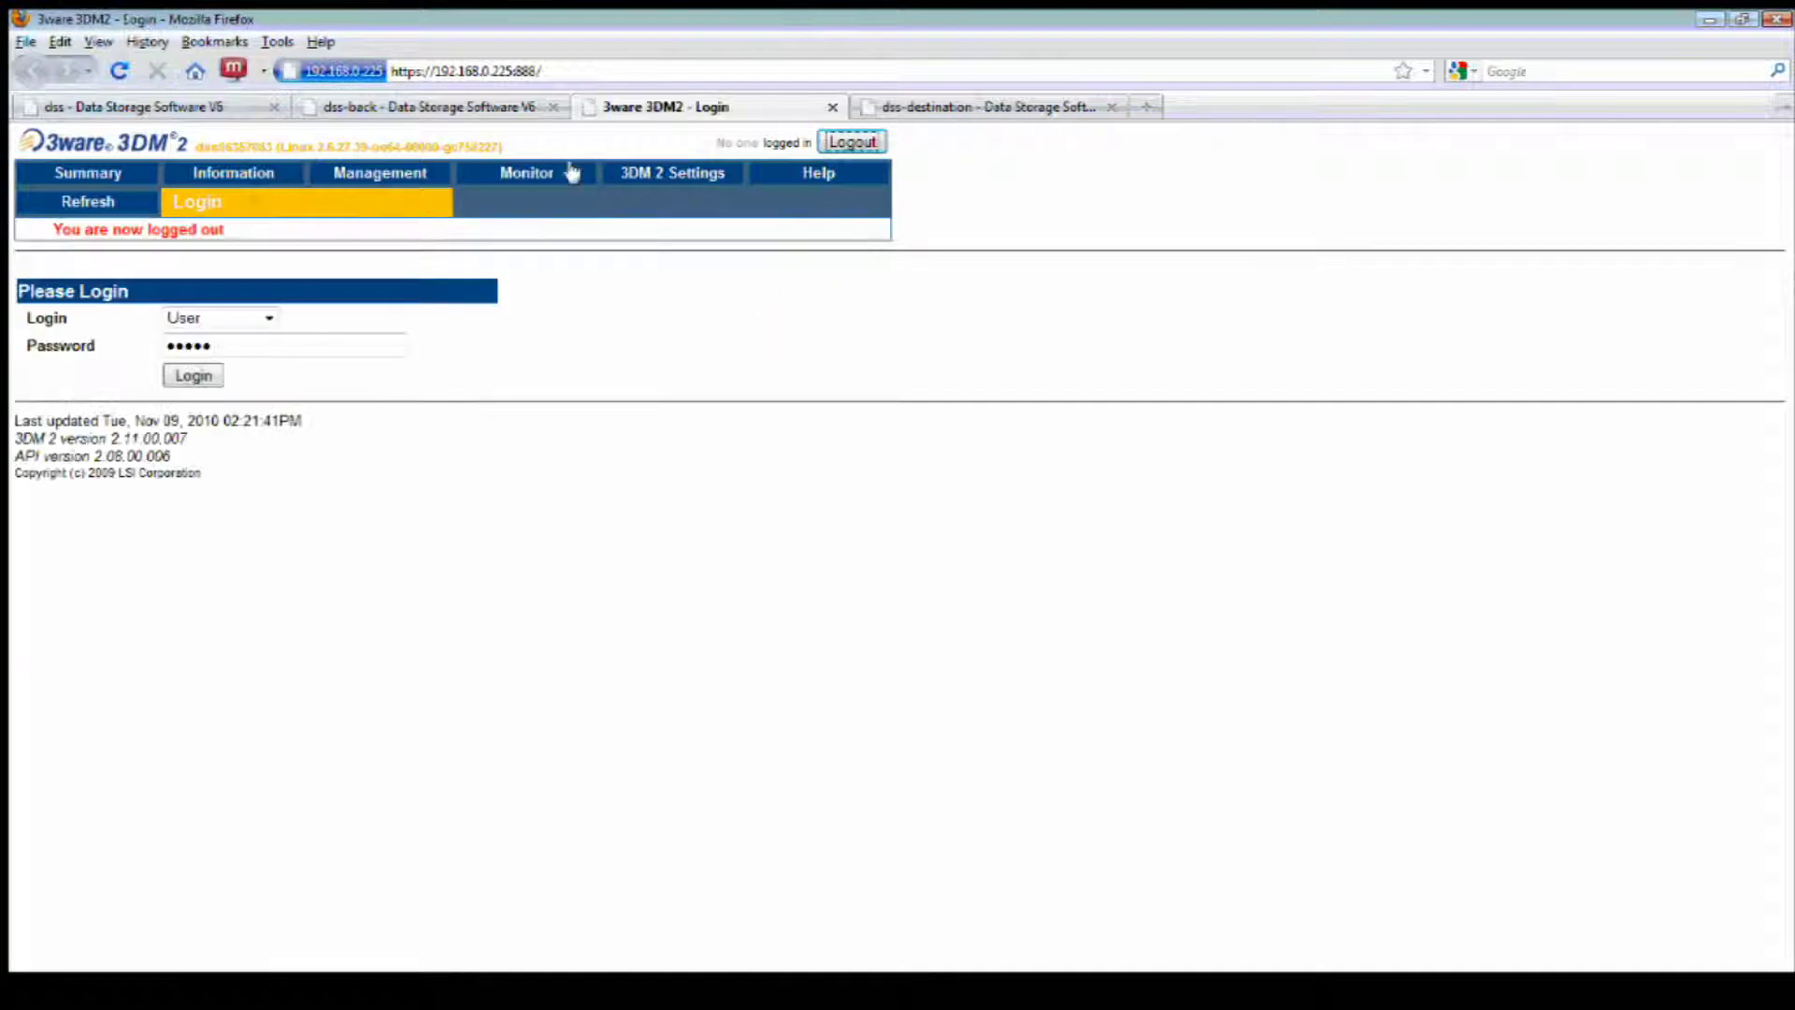
left_click(268, 320)
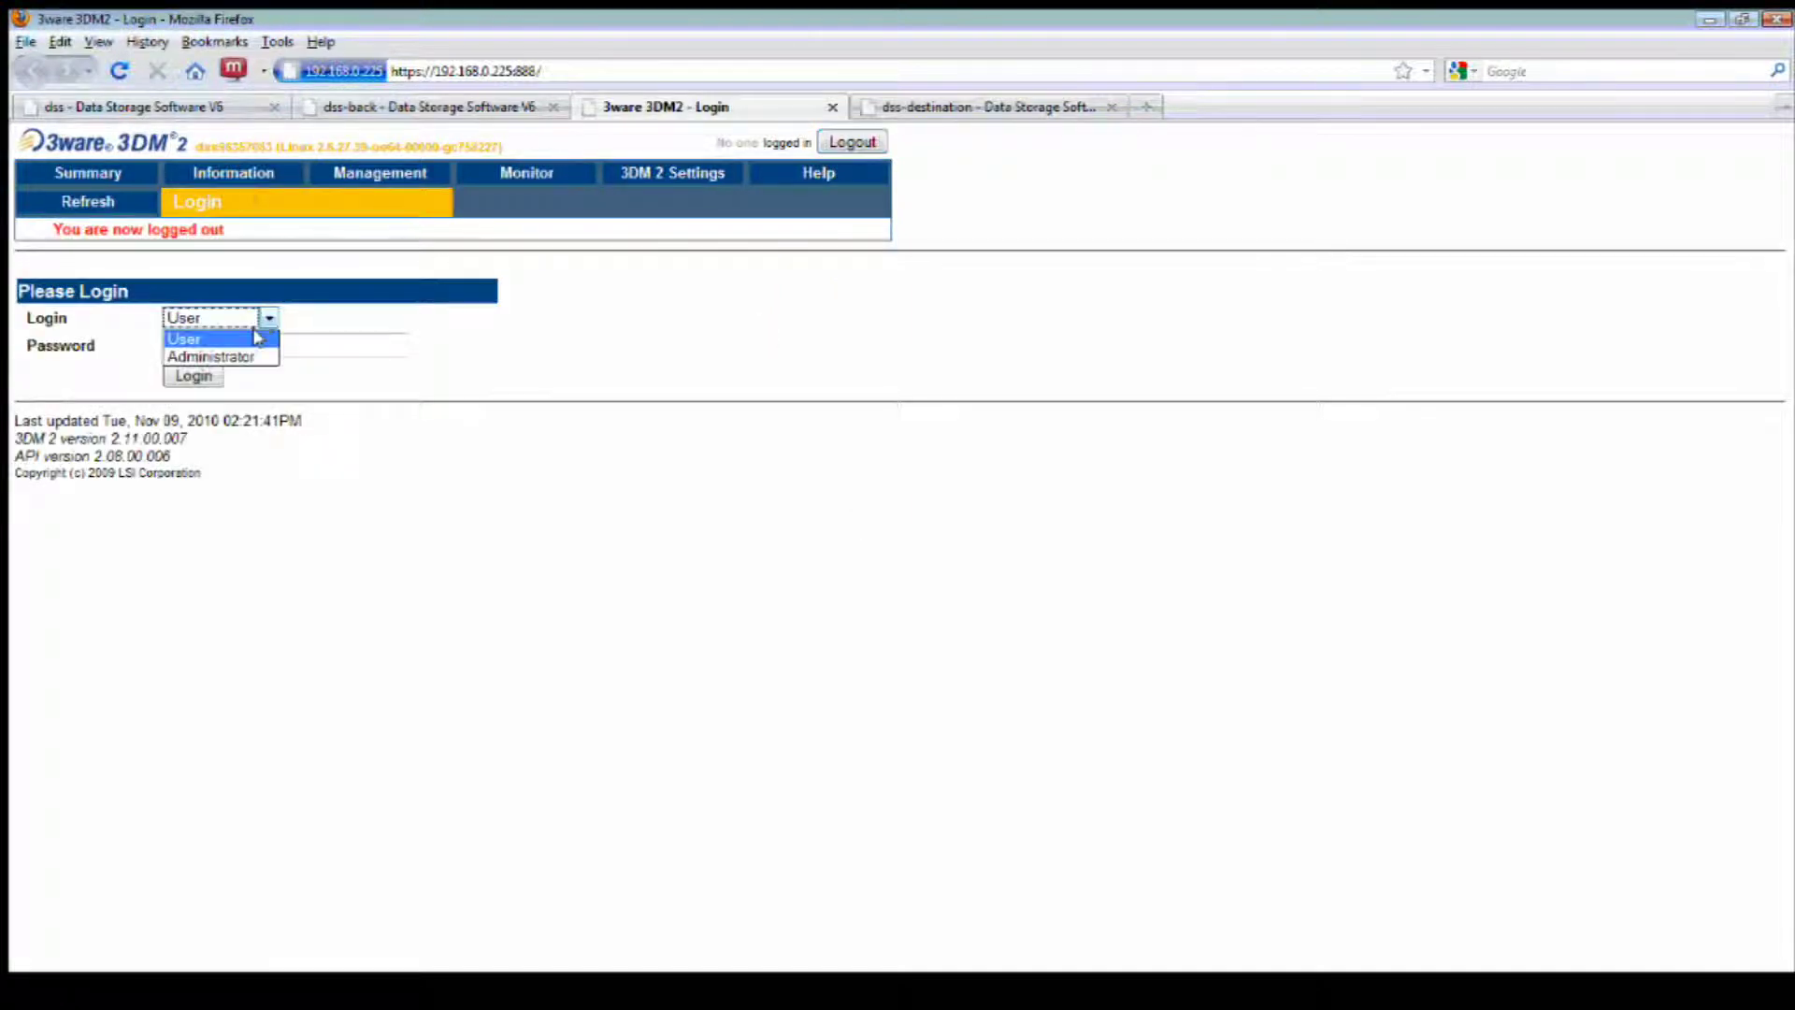
left_click(236, 357)
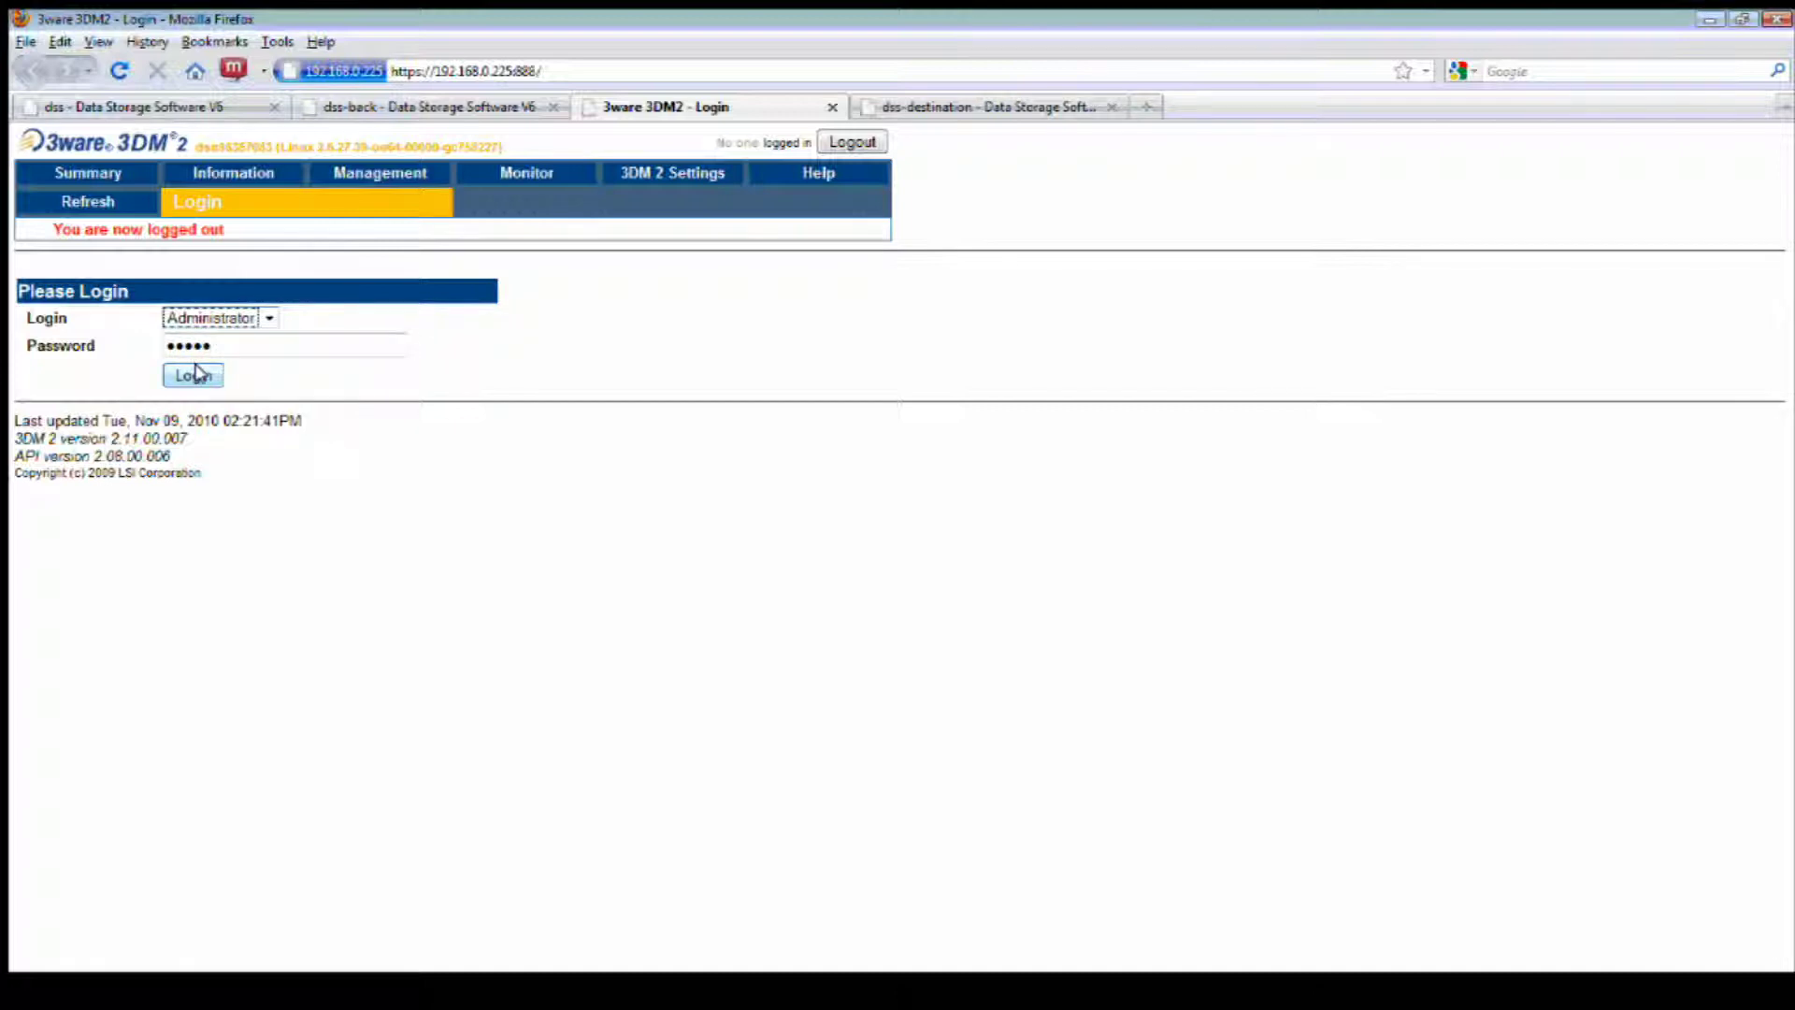
left_click(195, 374)
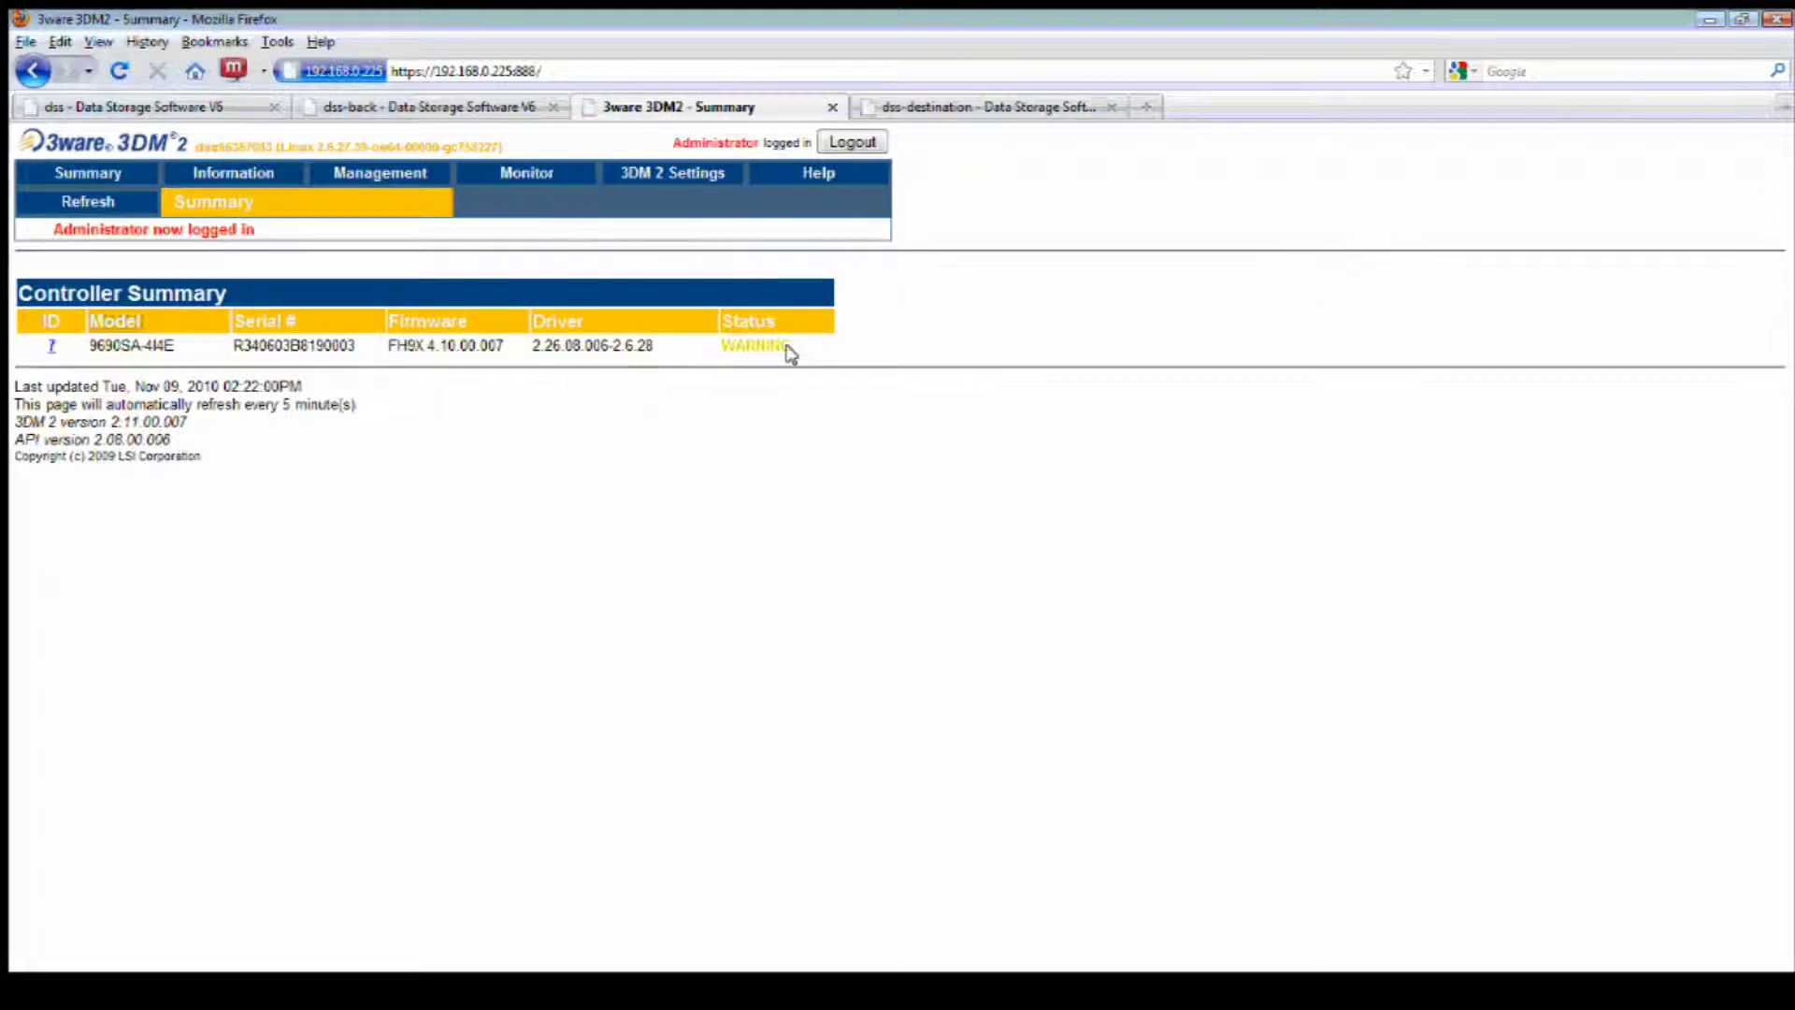
Highlight the controller's WARNING status, then open the Management > Maintenance page for controller 7
left_click_drag(793, 351, 725, 346)
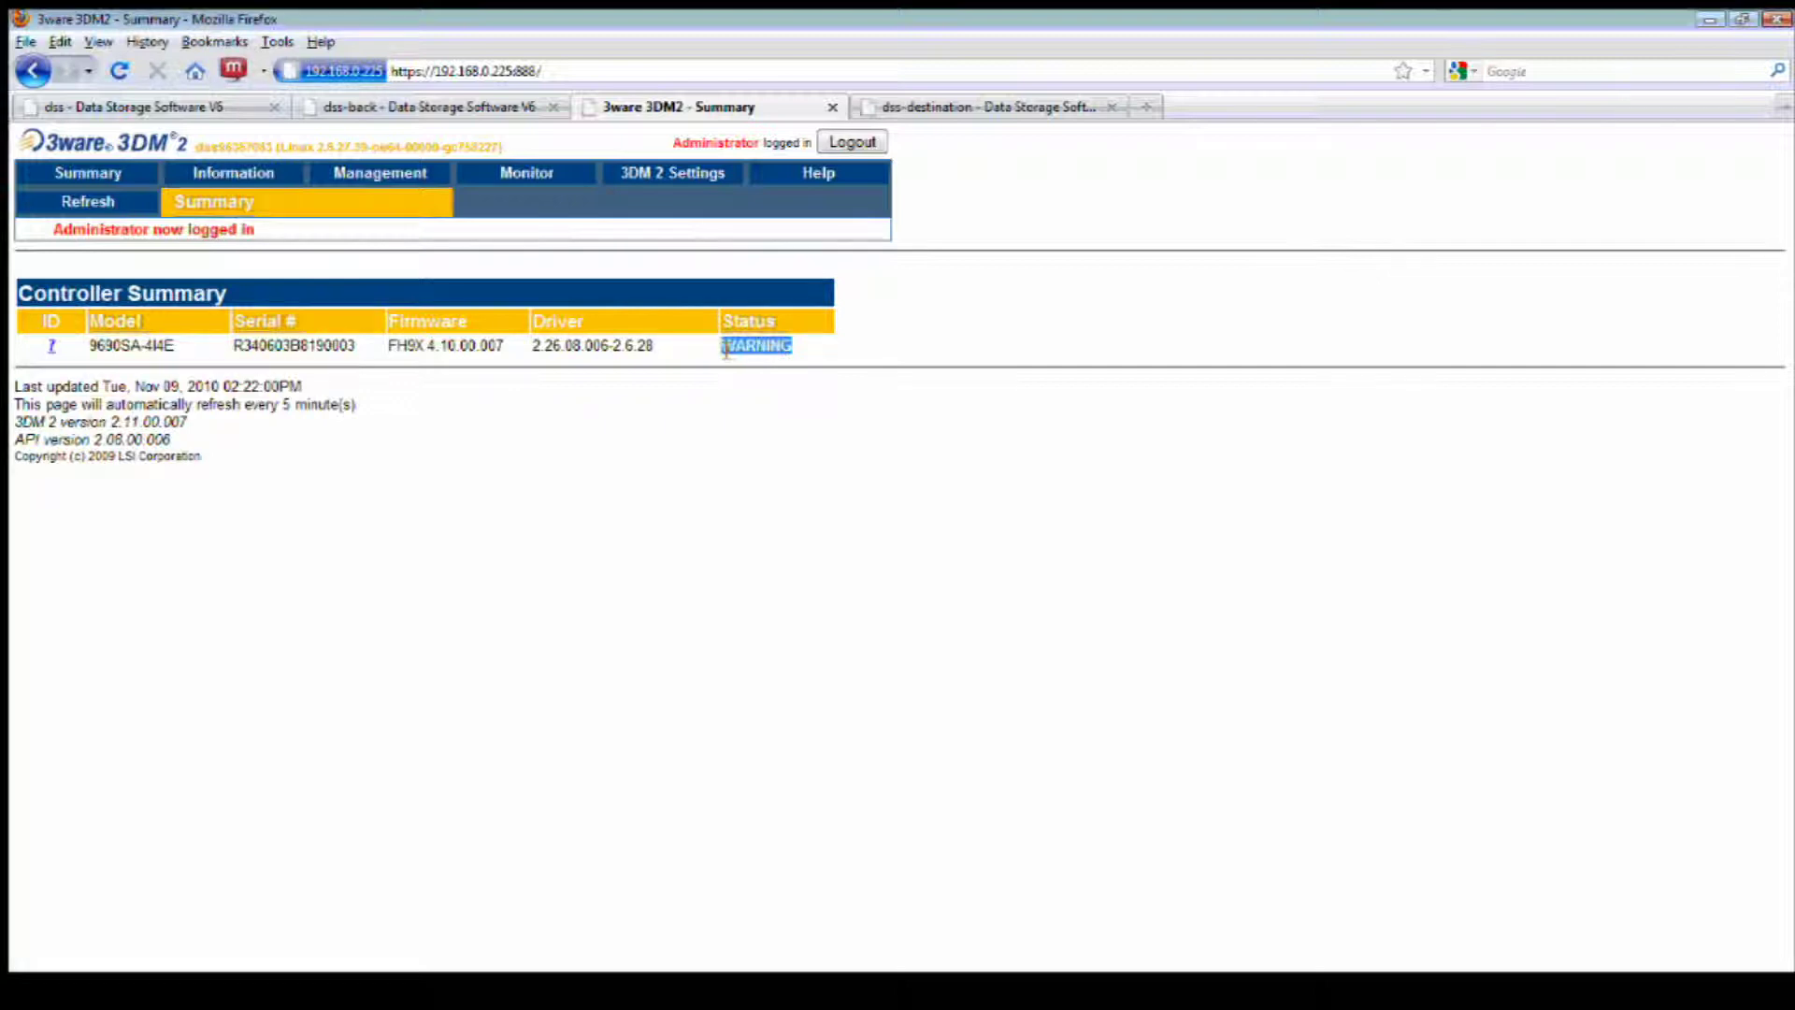
left_click(804, 348)
mouse_move(393, 176)
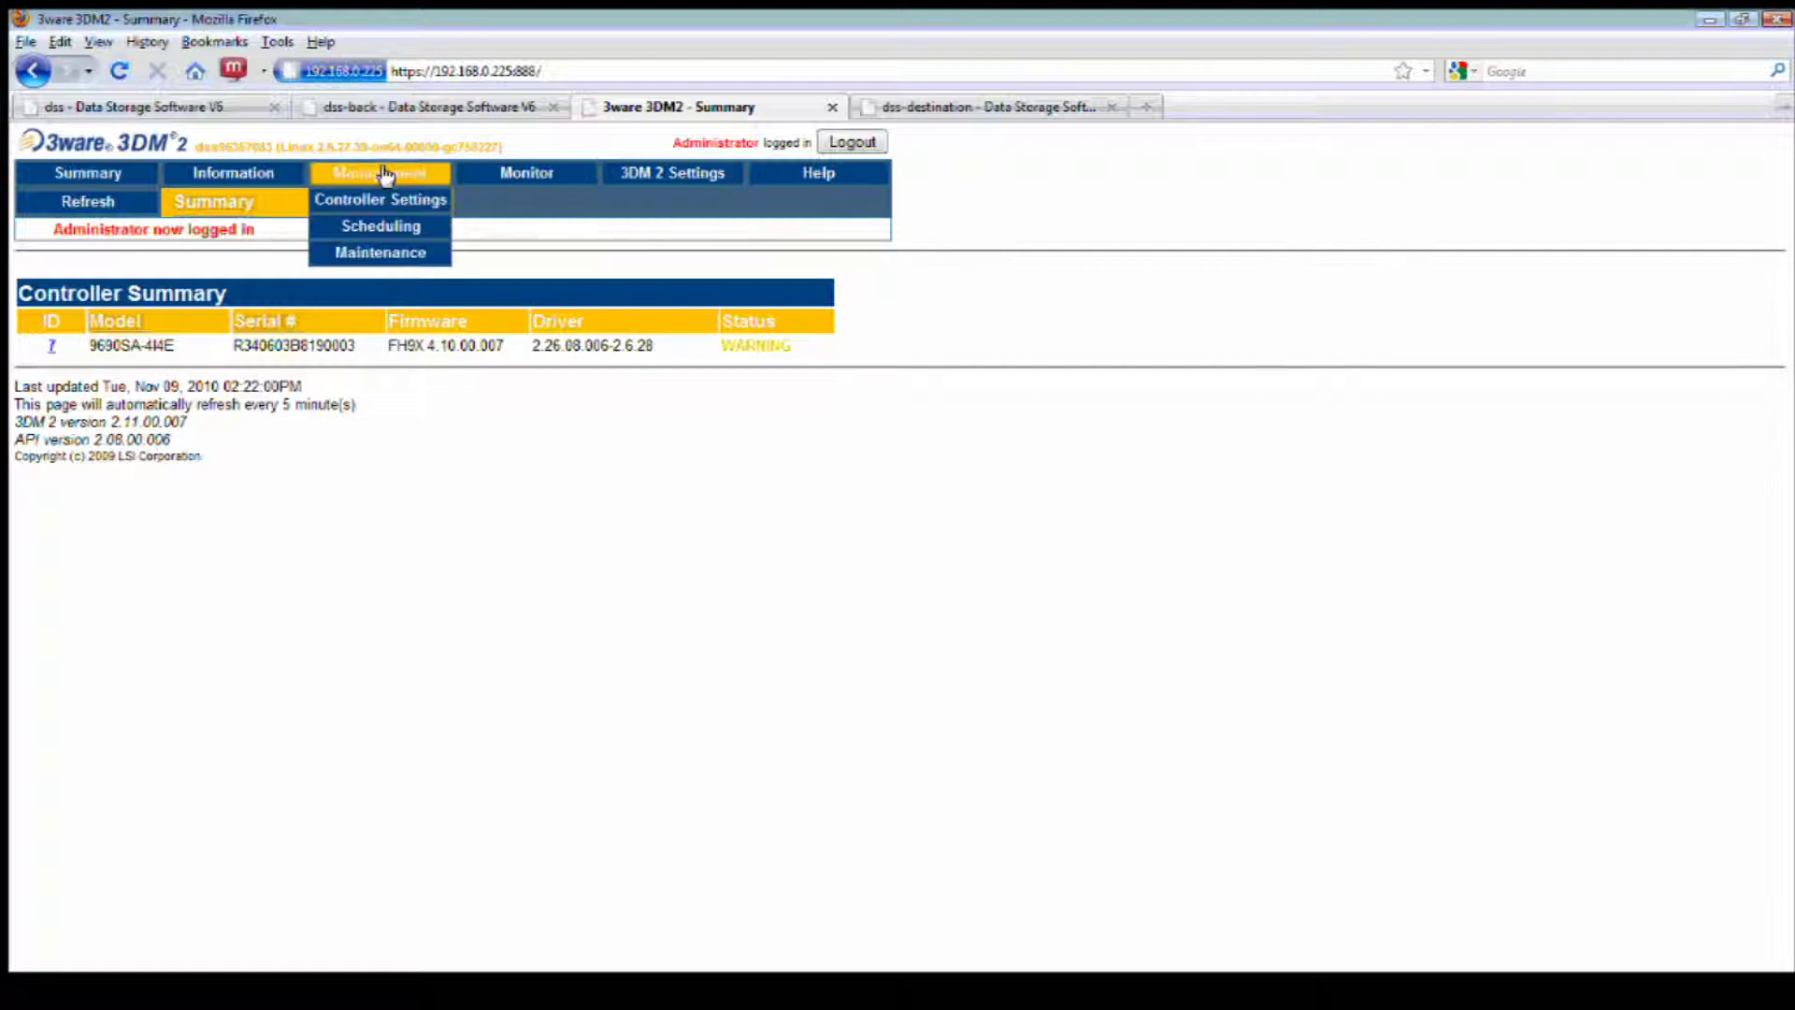
left_click(380, 252)
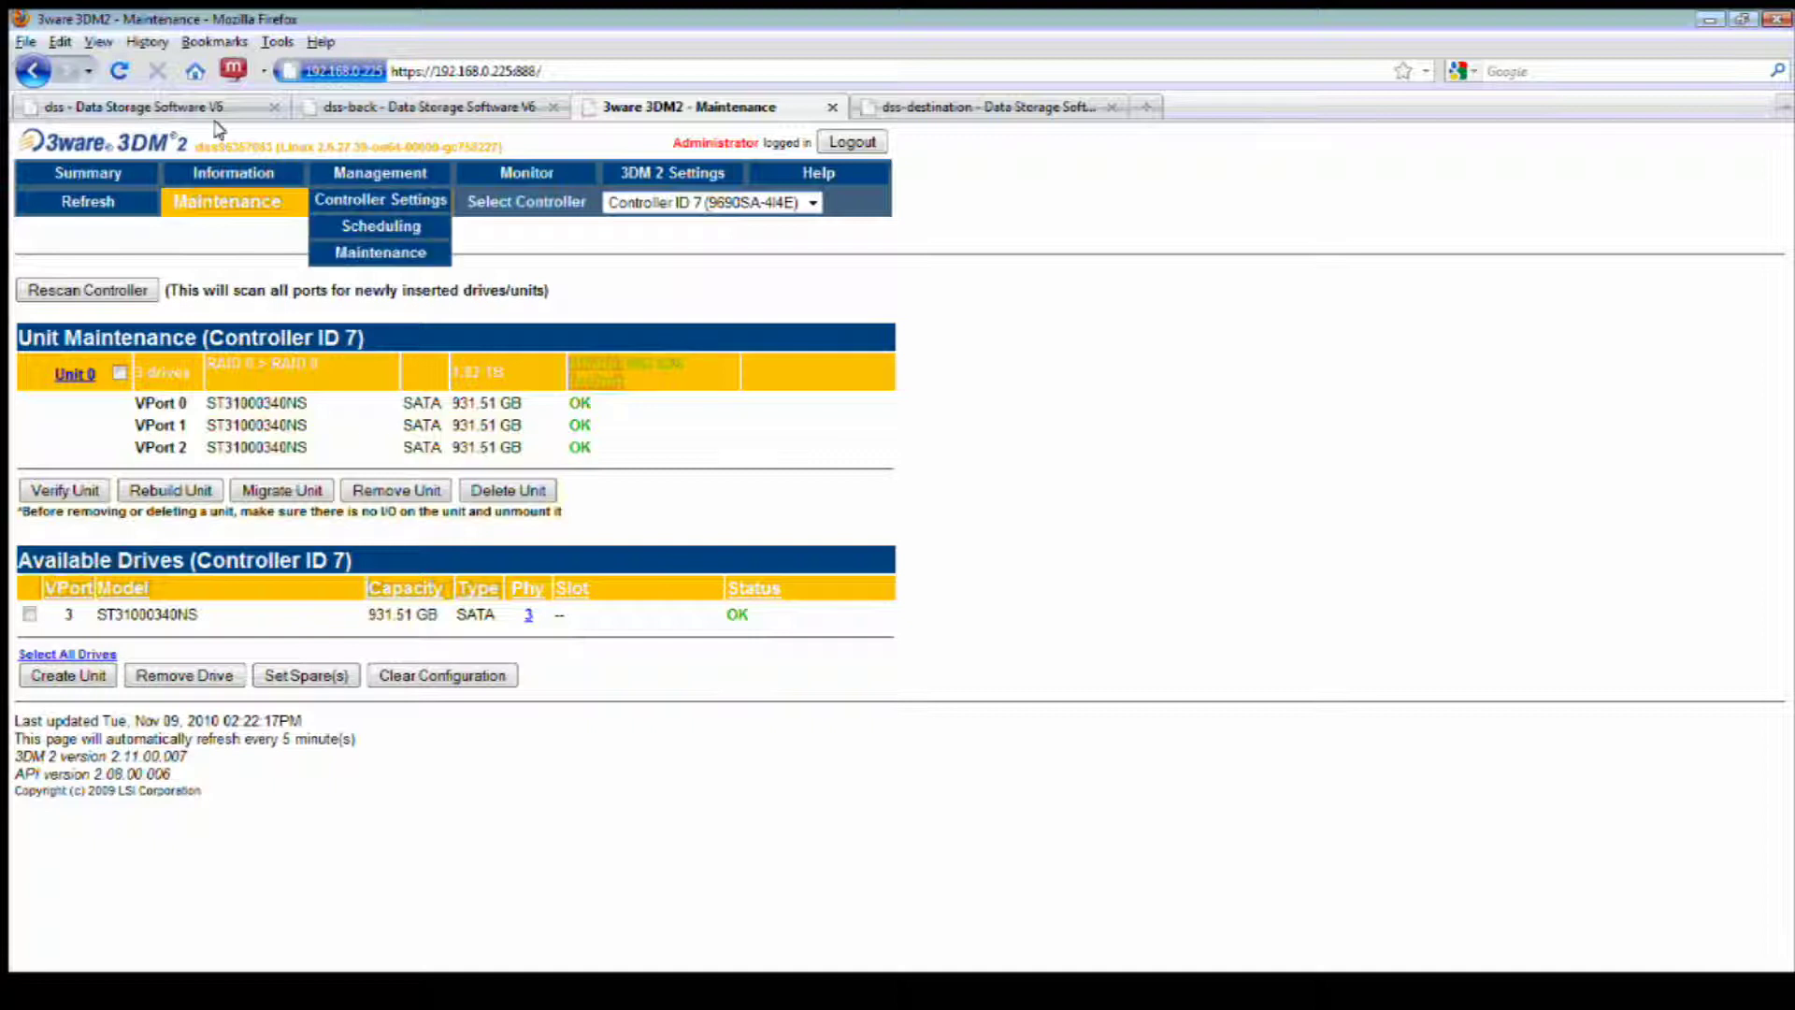
Open Controller Settings and check the Read Cache options, leaving Unit 0 on Intelligent
left_click(373, 199)
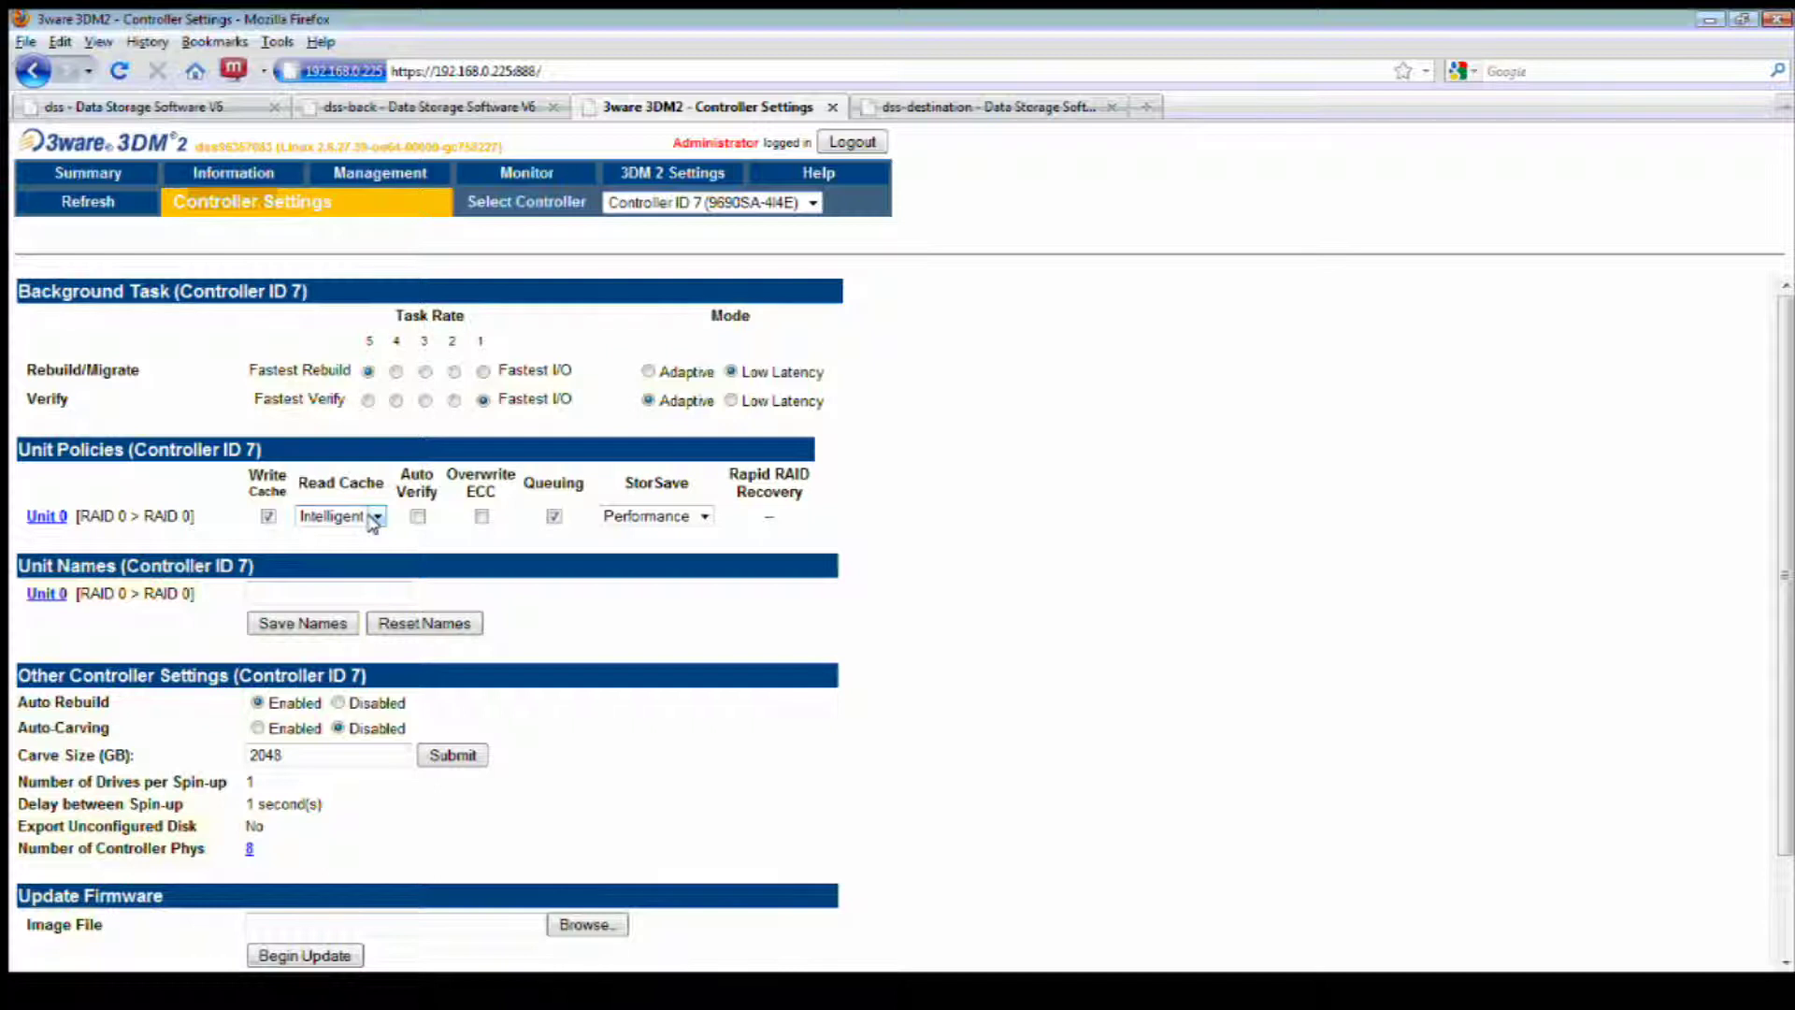
left_click(374, 518)
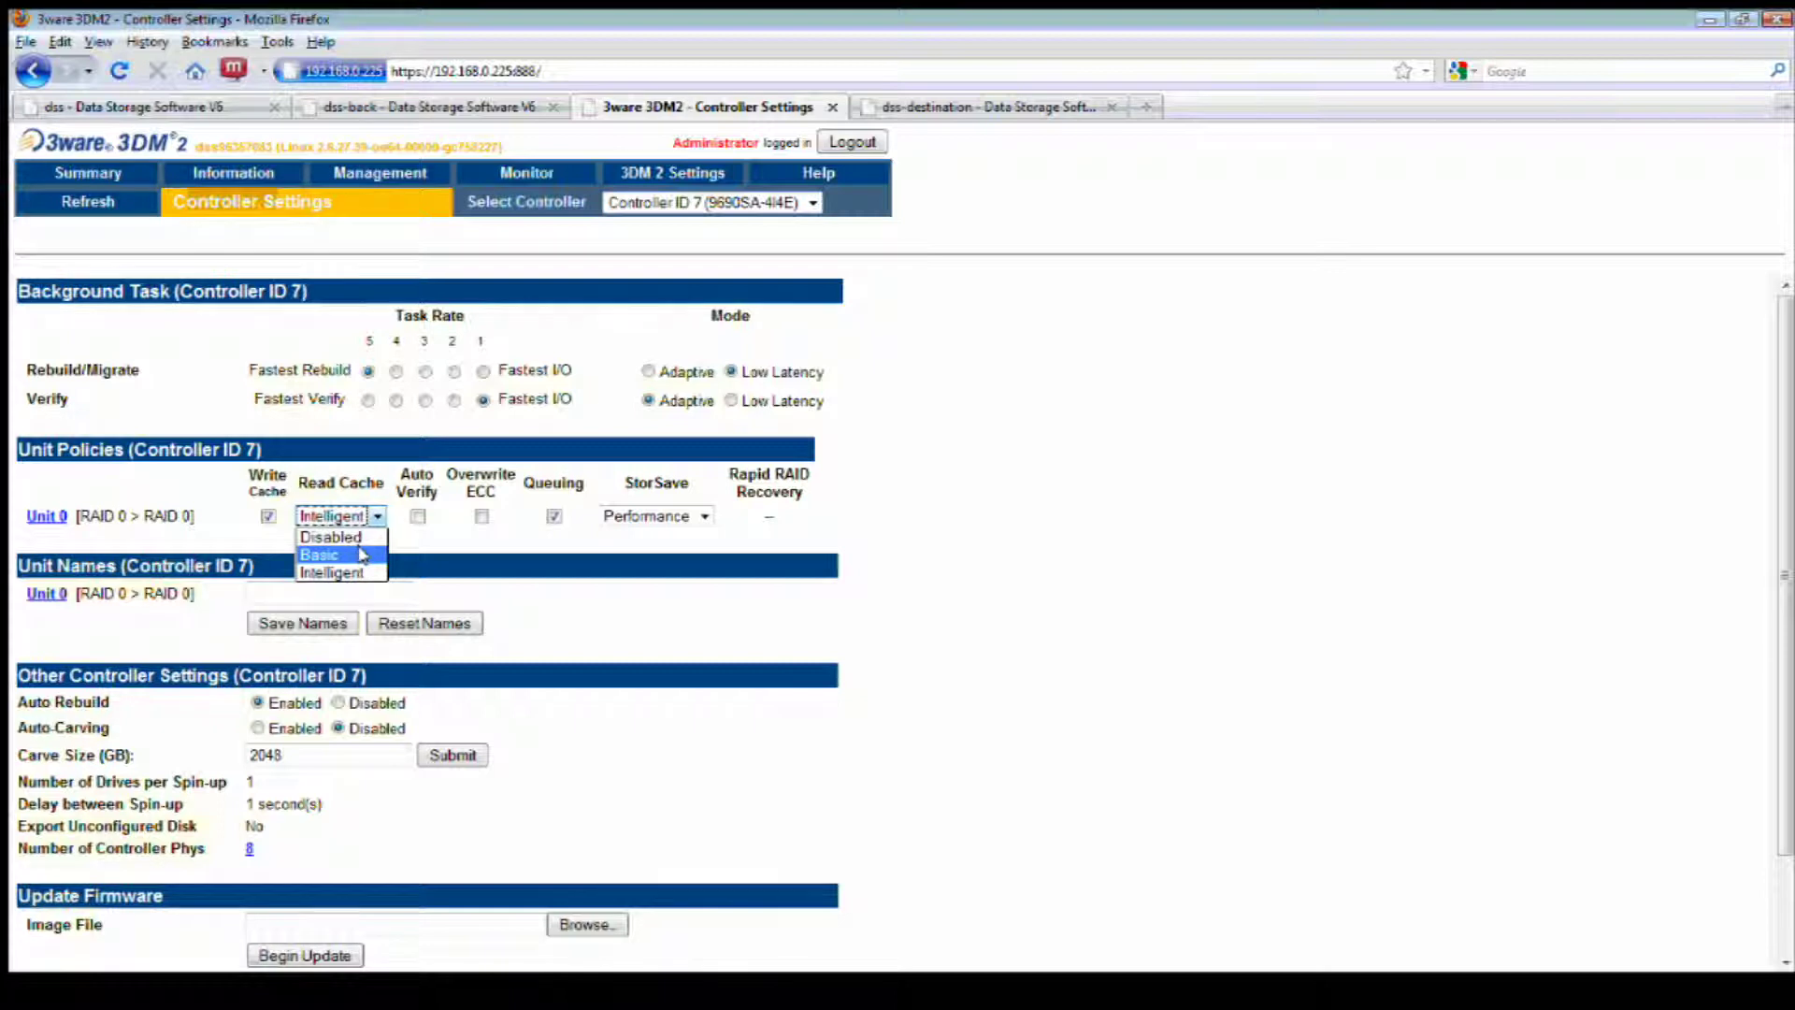
left_click(410, 540)
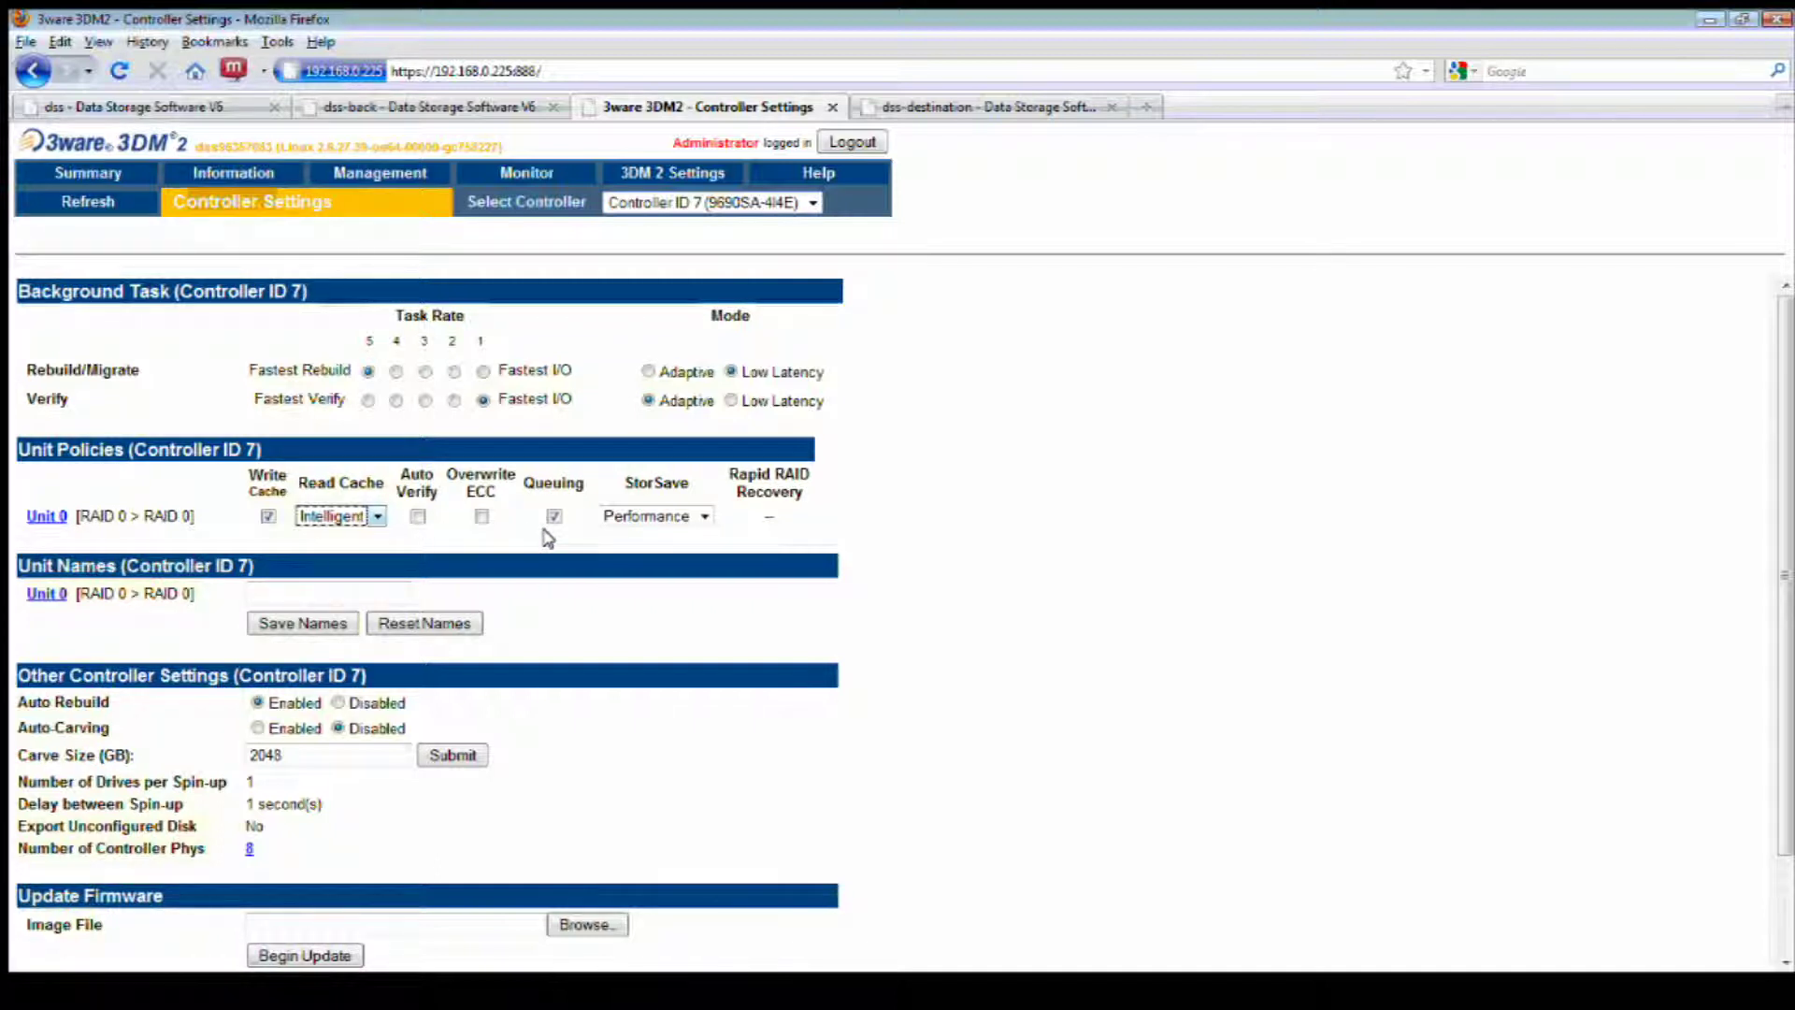
Check the StorSave options, keep Performance, and go back to the Maintenance page
left_click(689, 517)
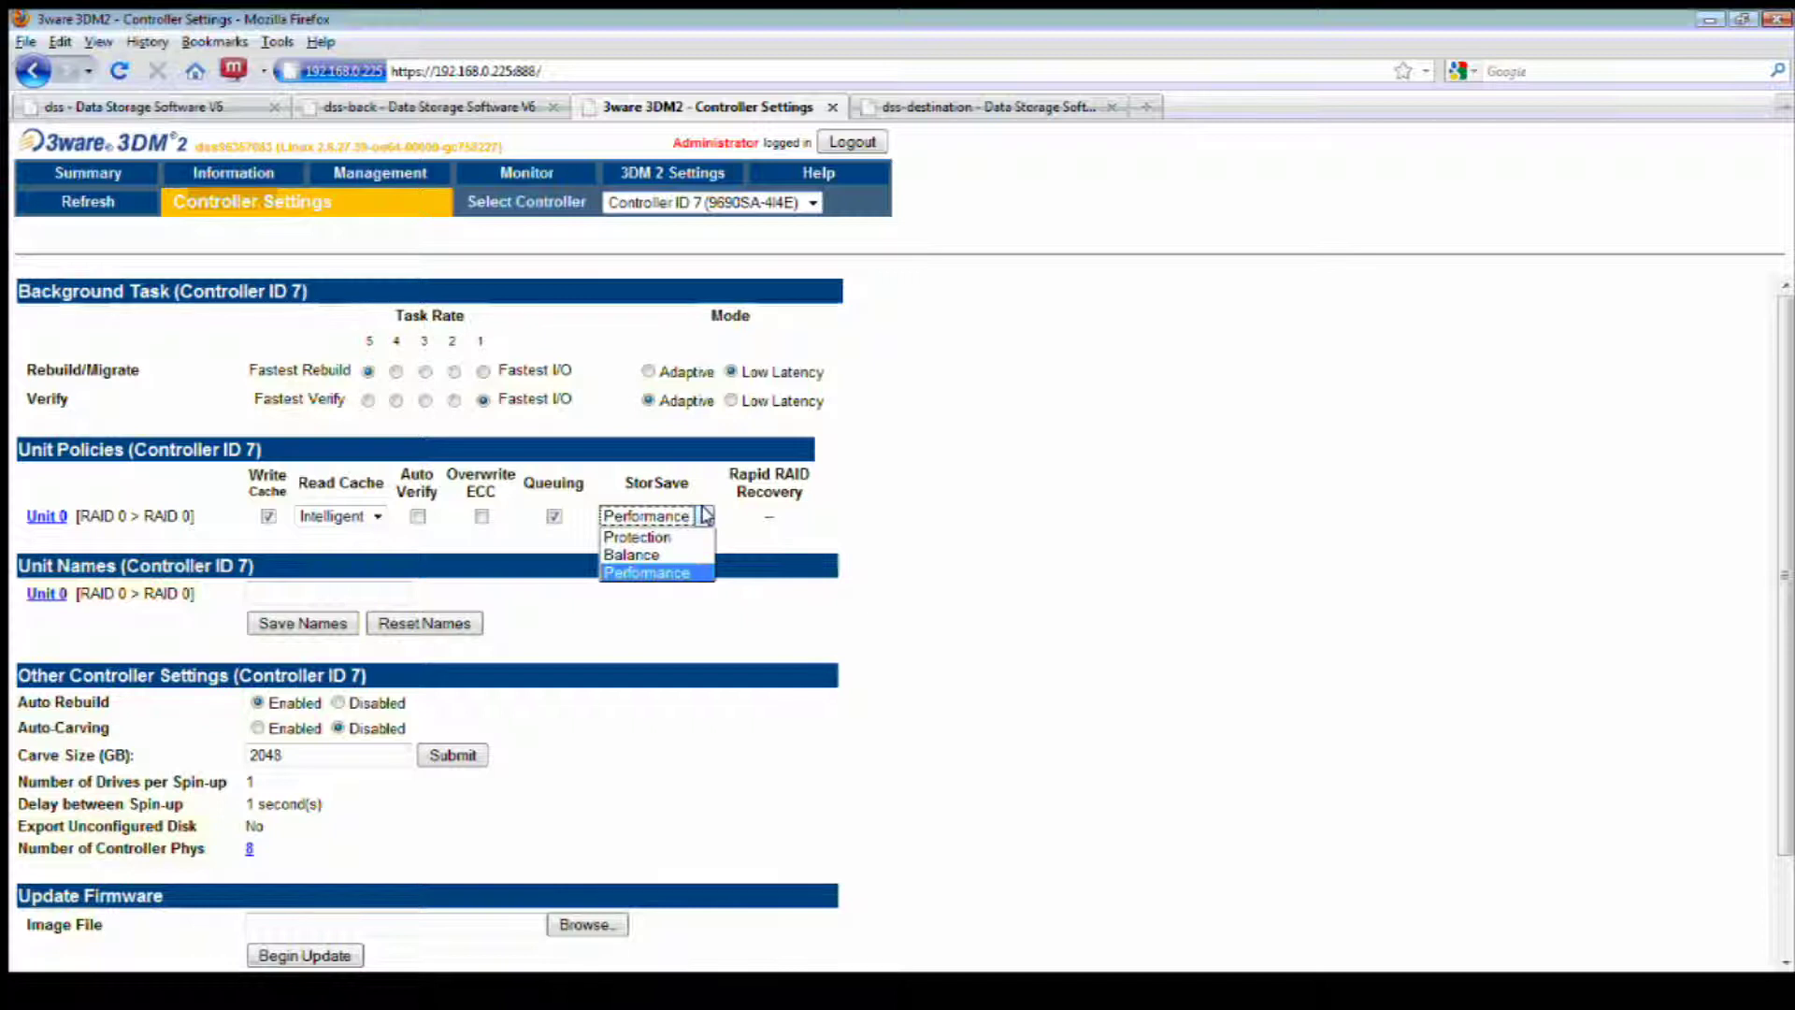
left_click(846, 562)
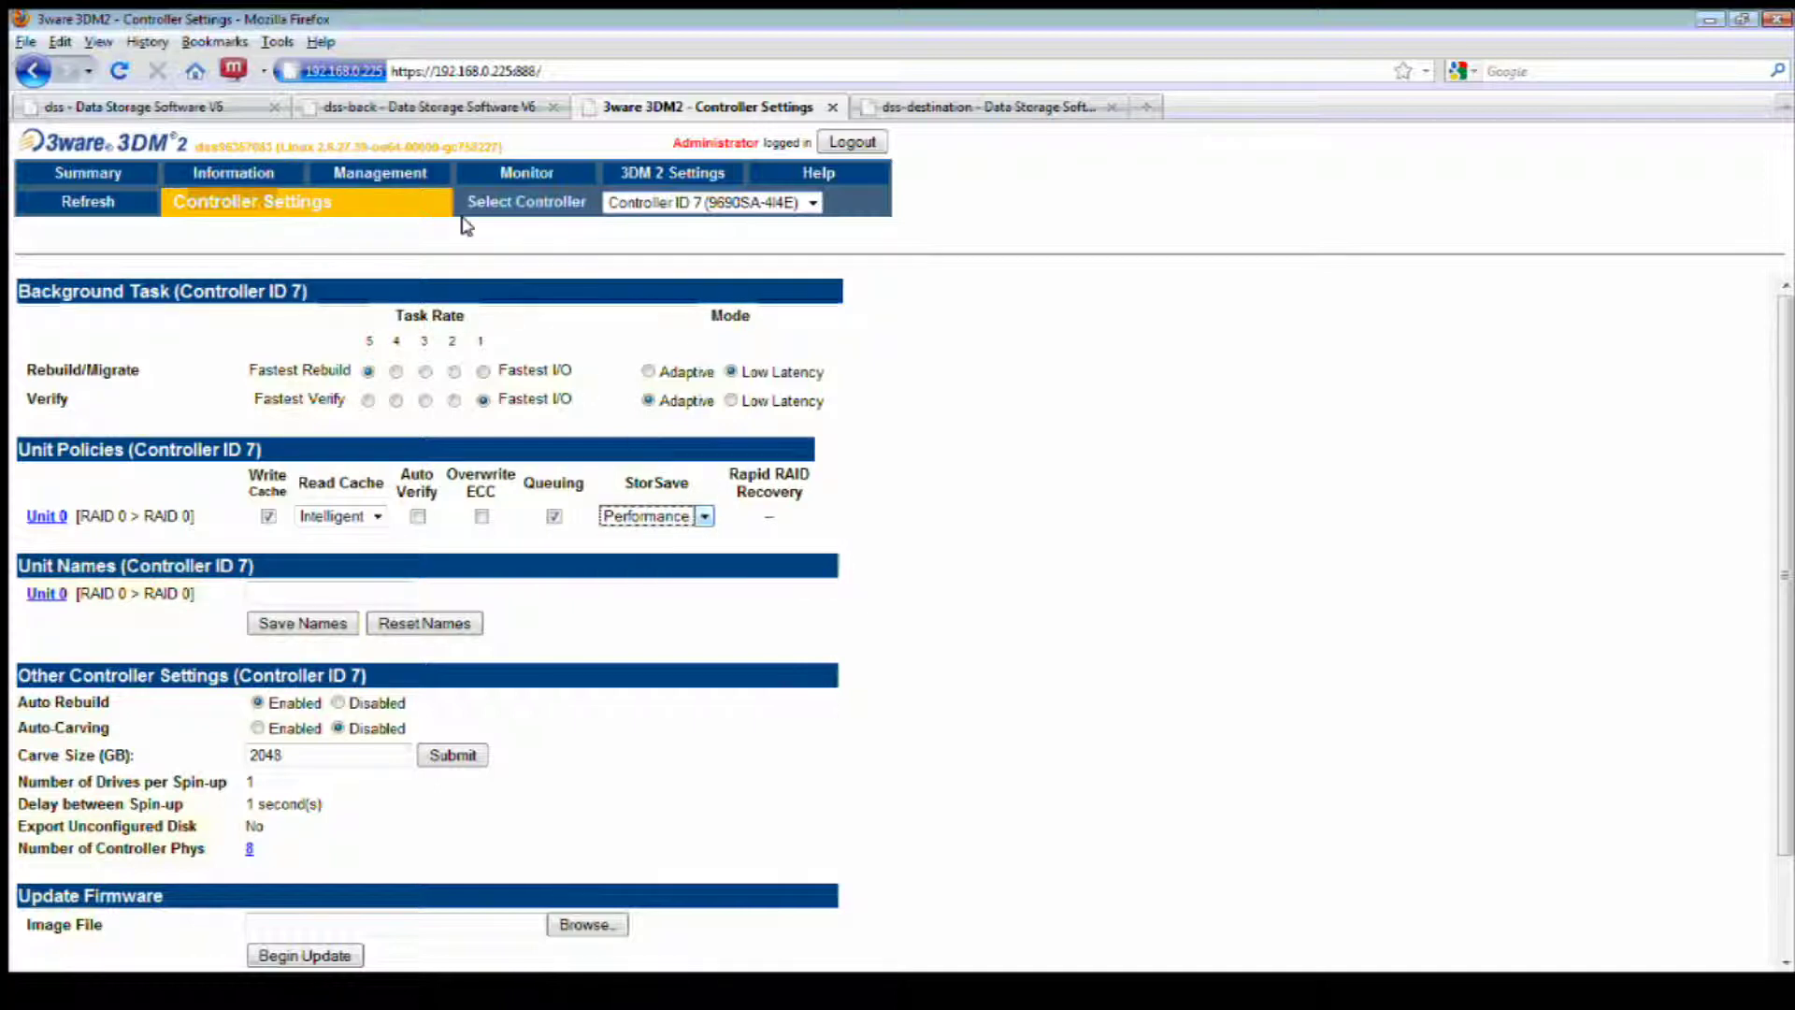
mouse_move(402, 176)
left_click(387, 252)
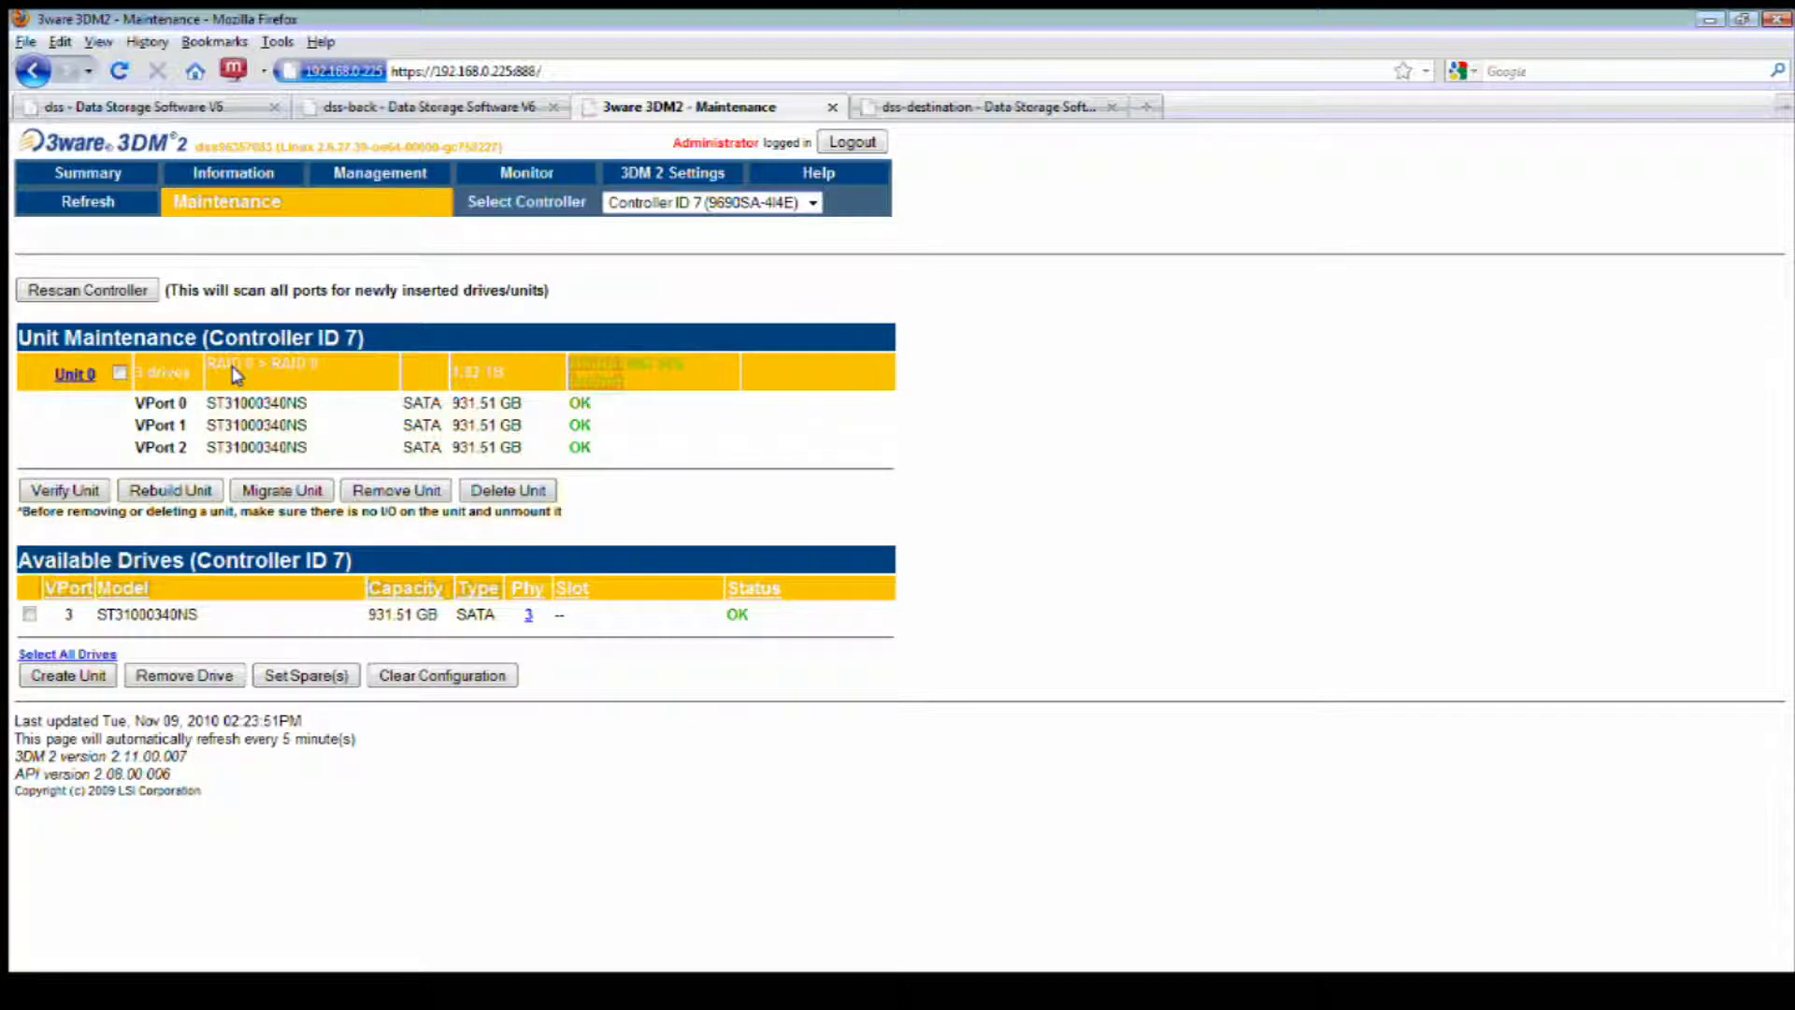
Attempt migrating Unit 0 to RAID 5 with the VPort 3 drive; it fails to start
left_click(119, 373)
left_click(282, 491)
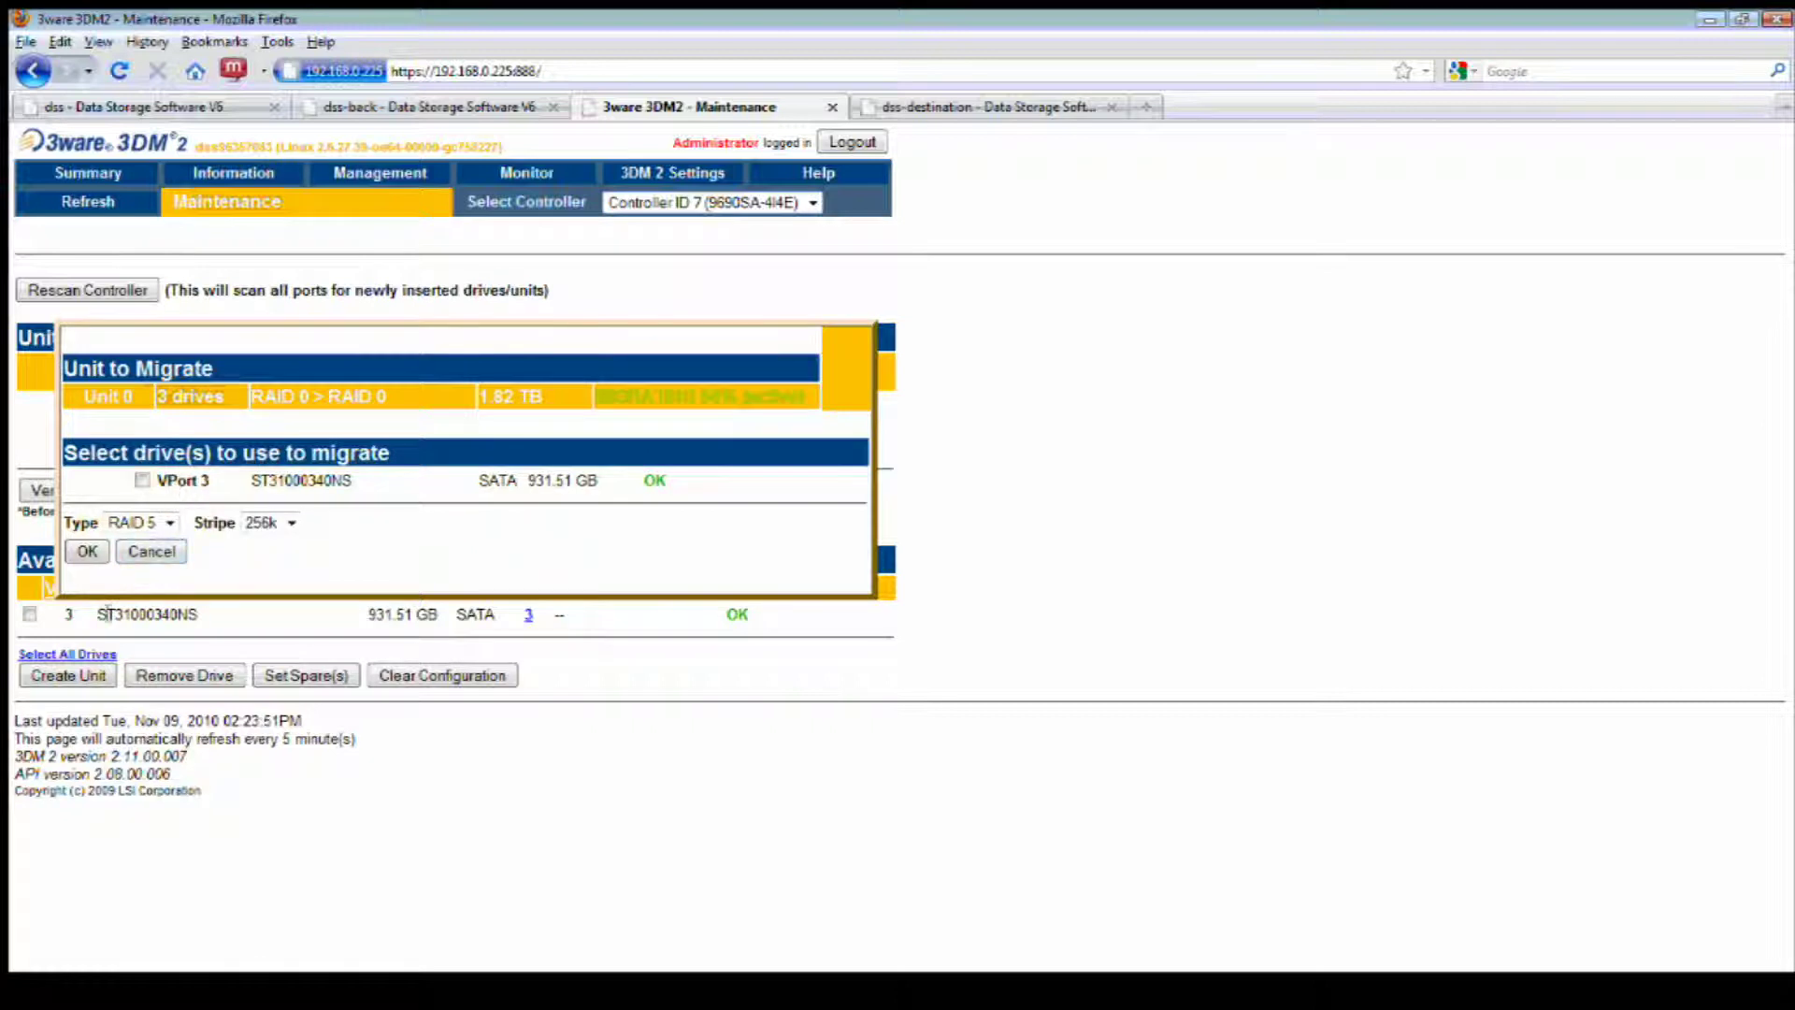
left_click(149, 551)
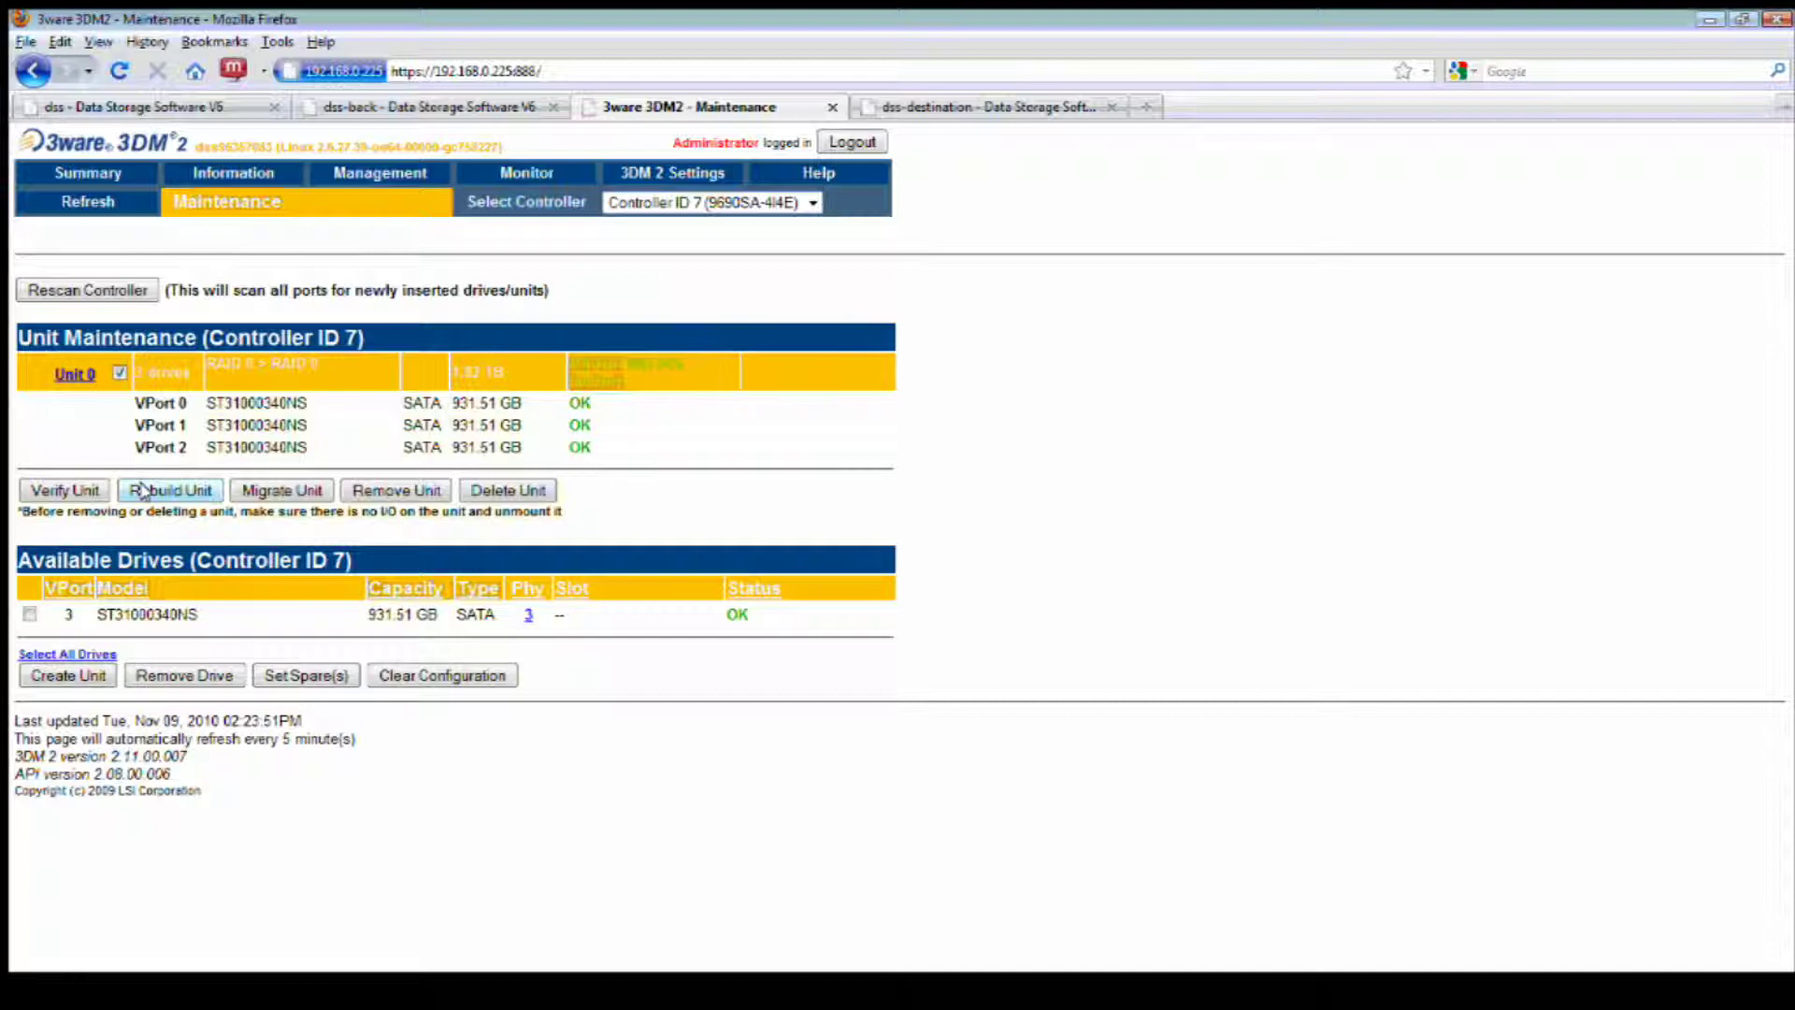
left_click(268, 499)
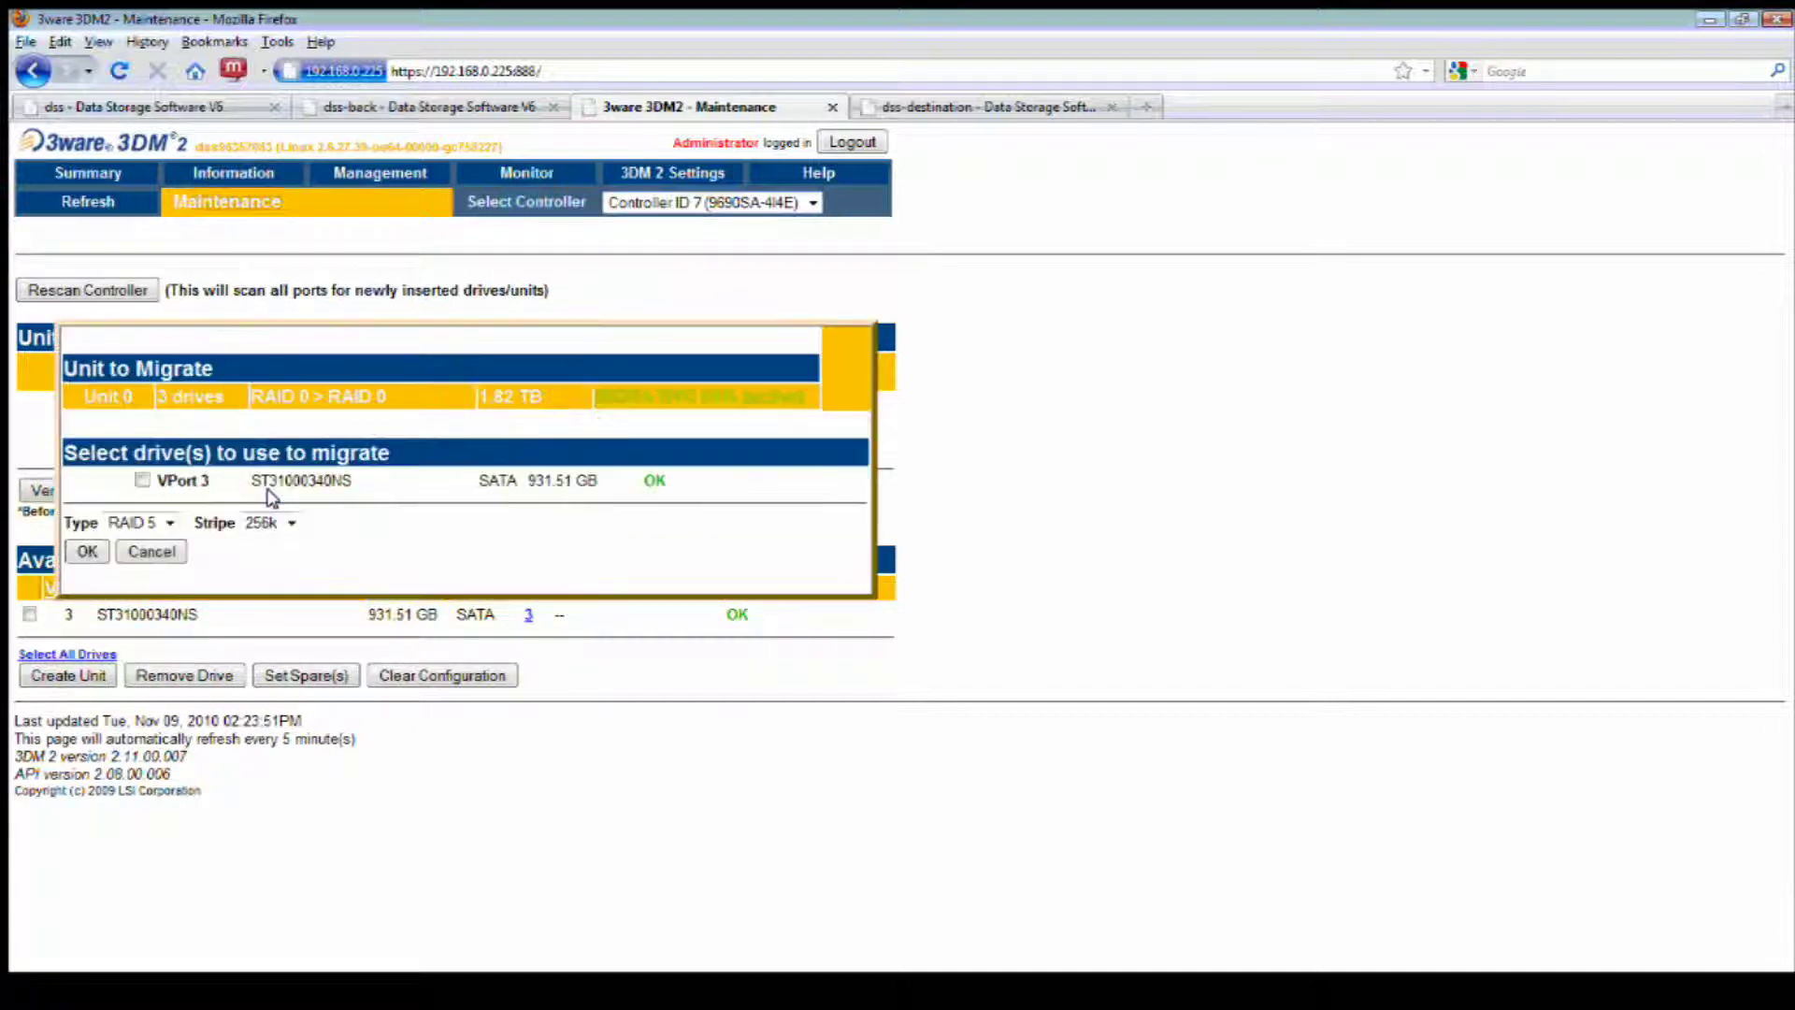
left_click(166, 524)
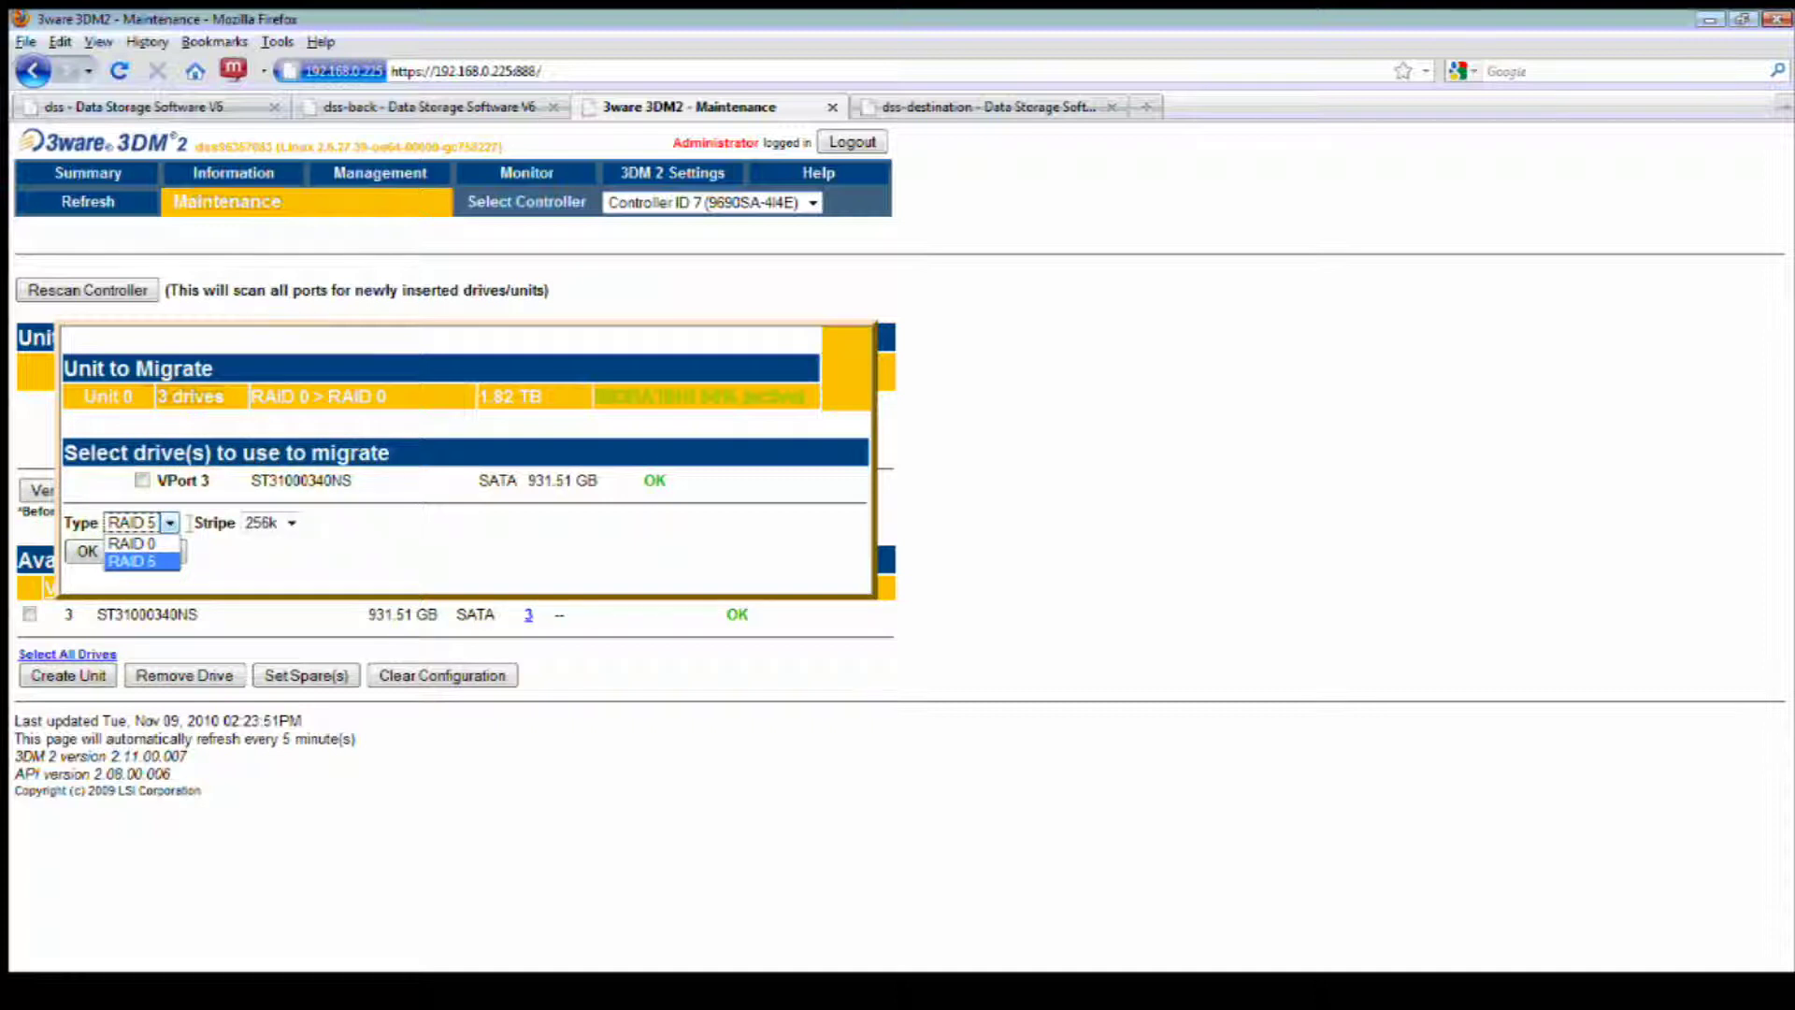
left_click(153, 544)
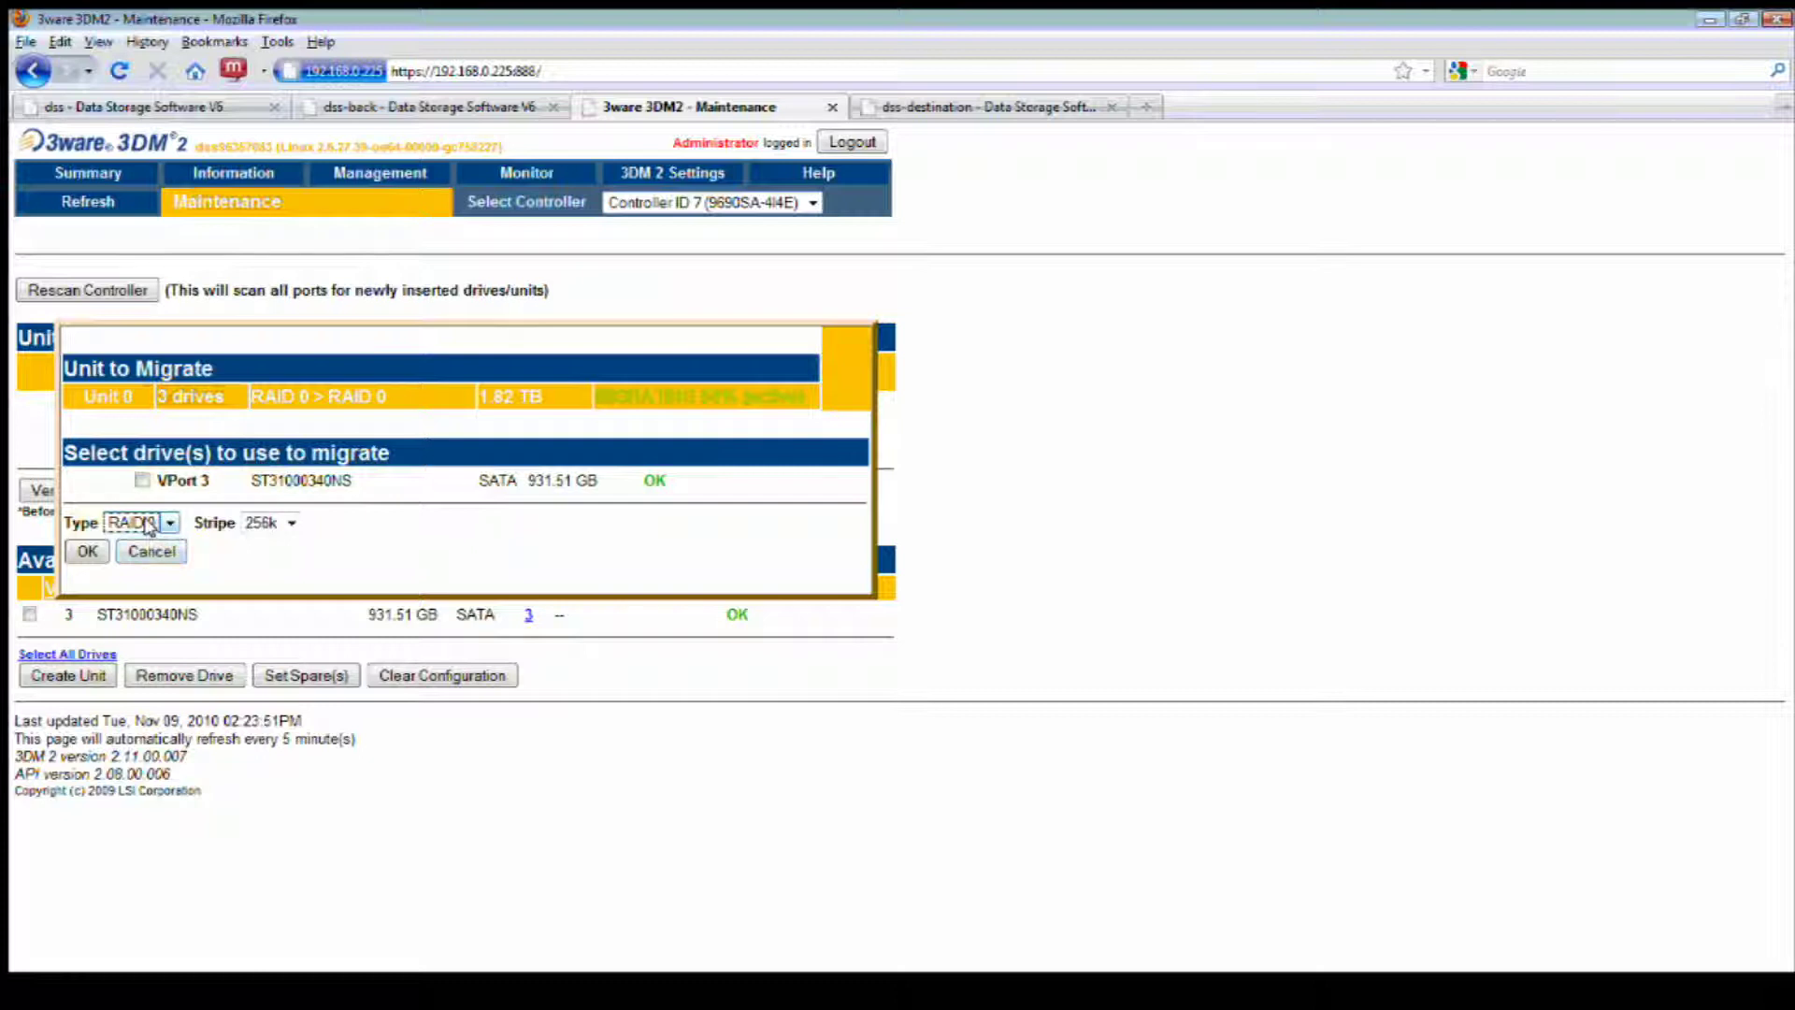
left_click(142, 479)
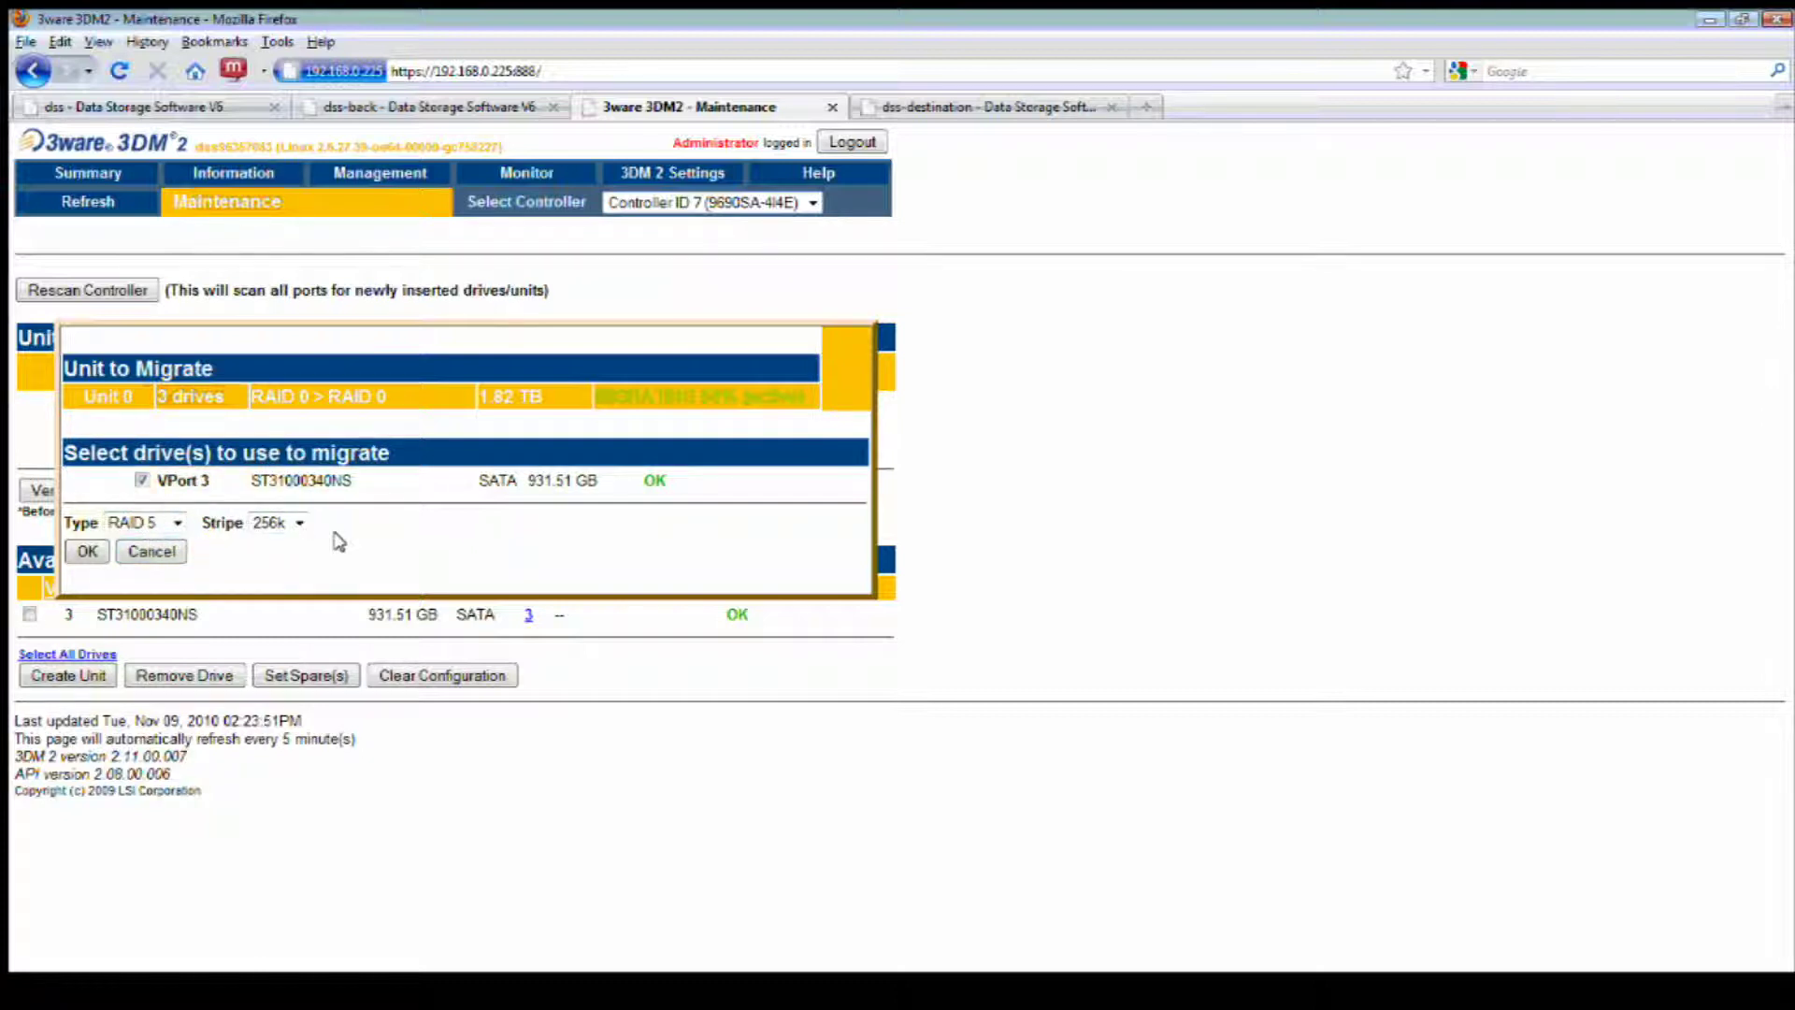
left_click(85, 552)
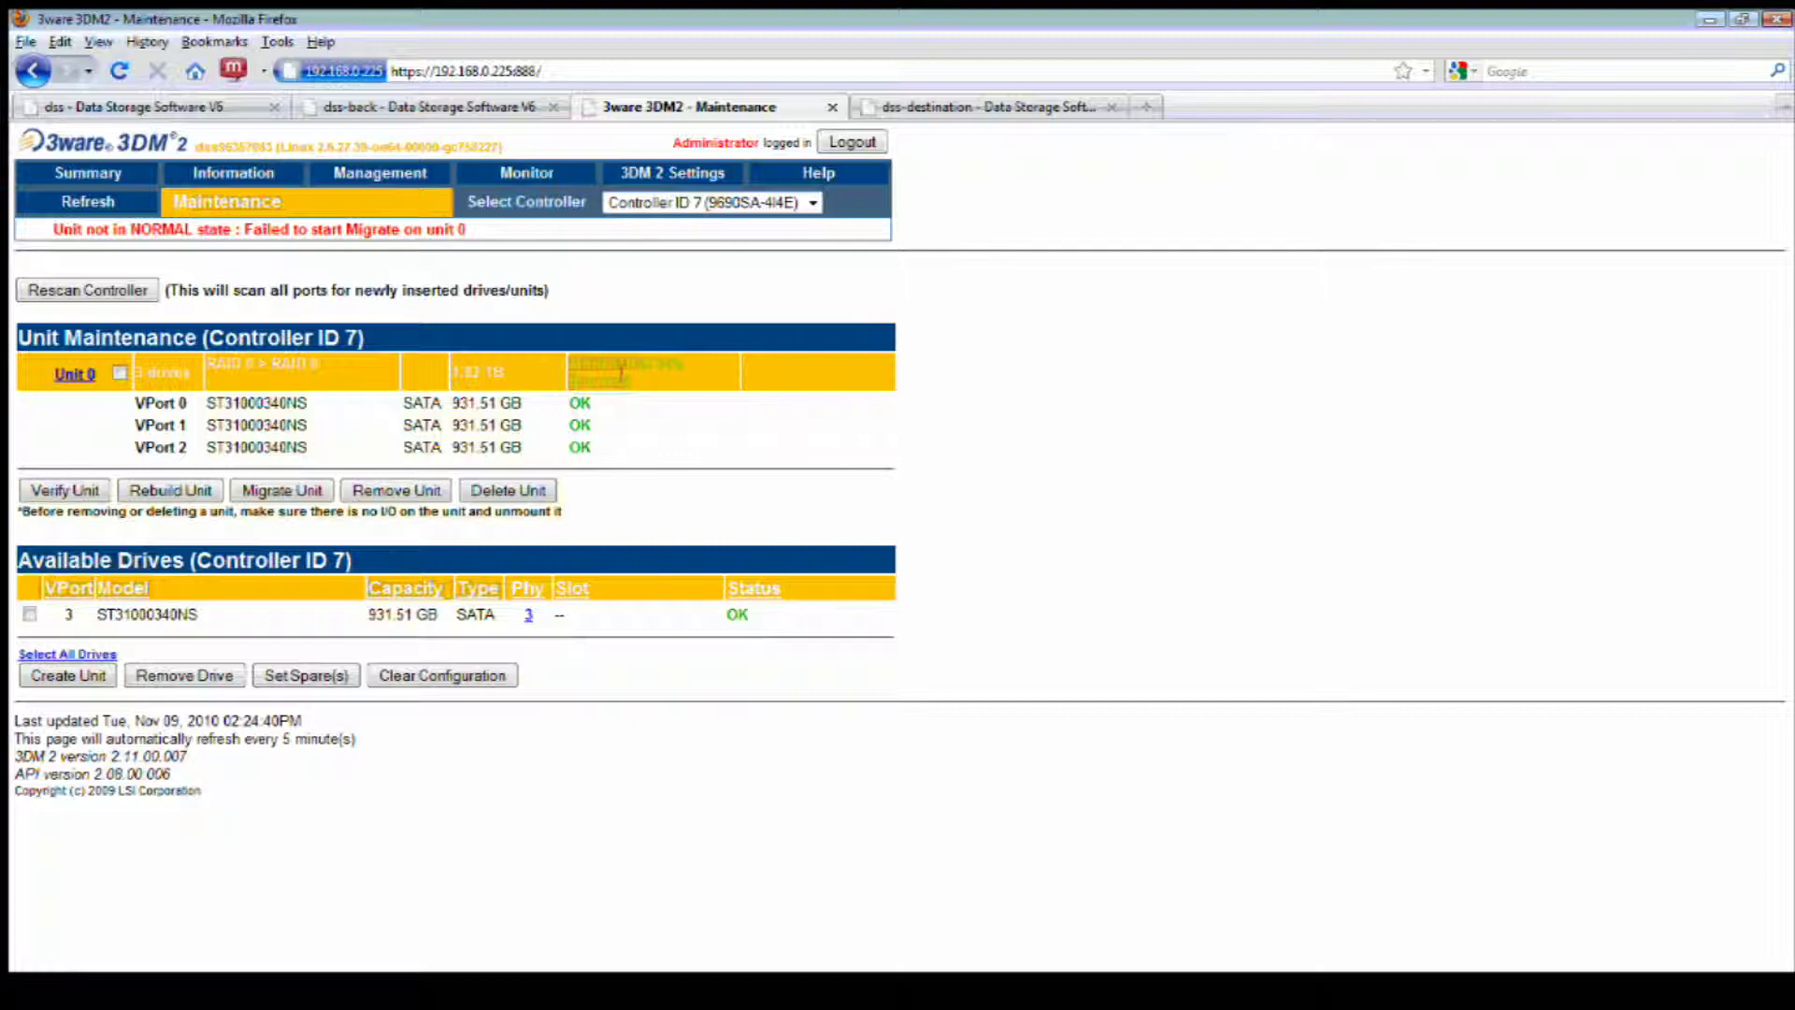
Switch to the dss-back console and open CONFIGURATION > volume manager > Vol. groups
left_click(496, 106)
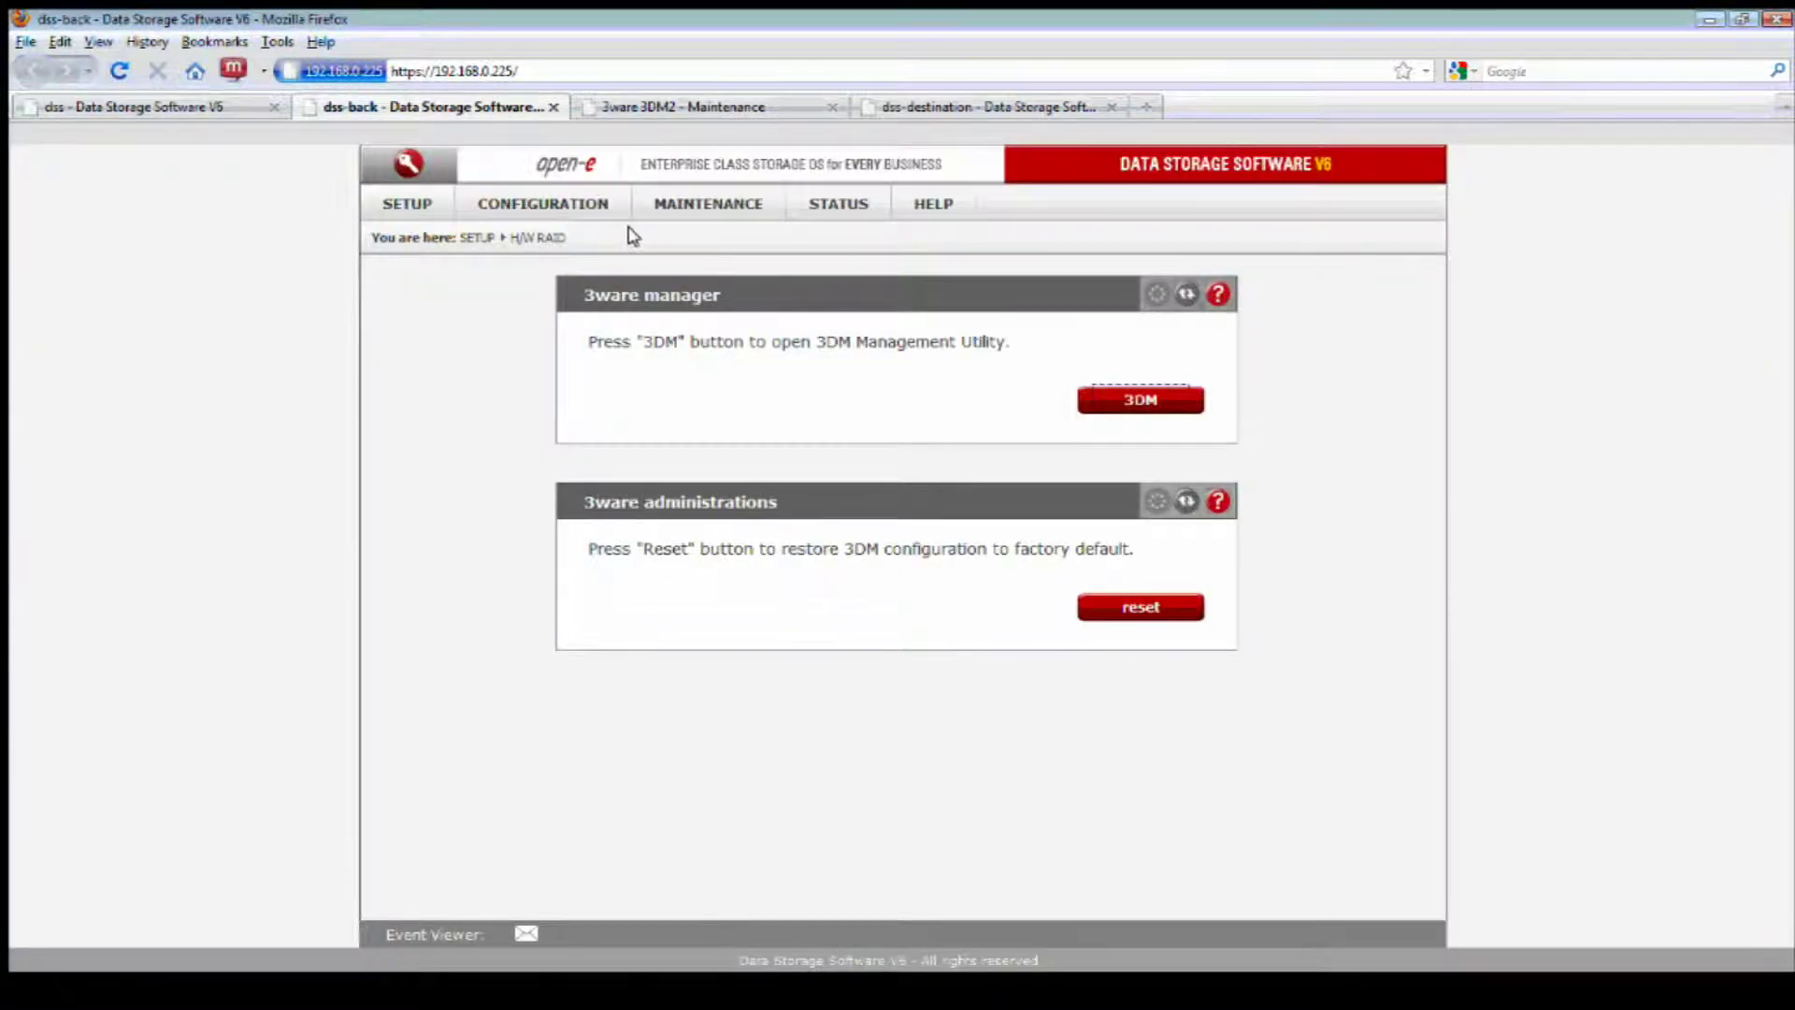
mouse_move(597, 203)
mouse_move(585, 236)
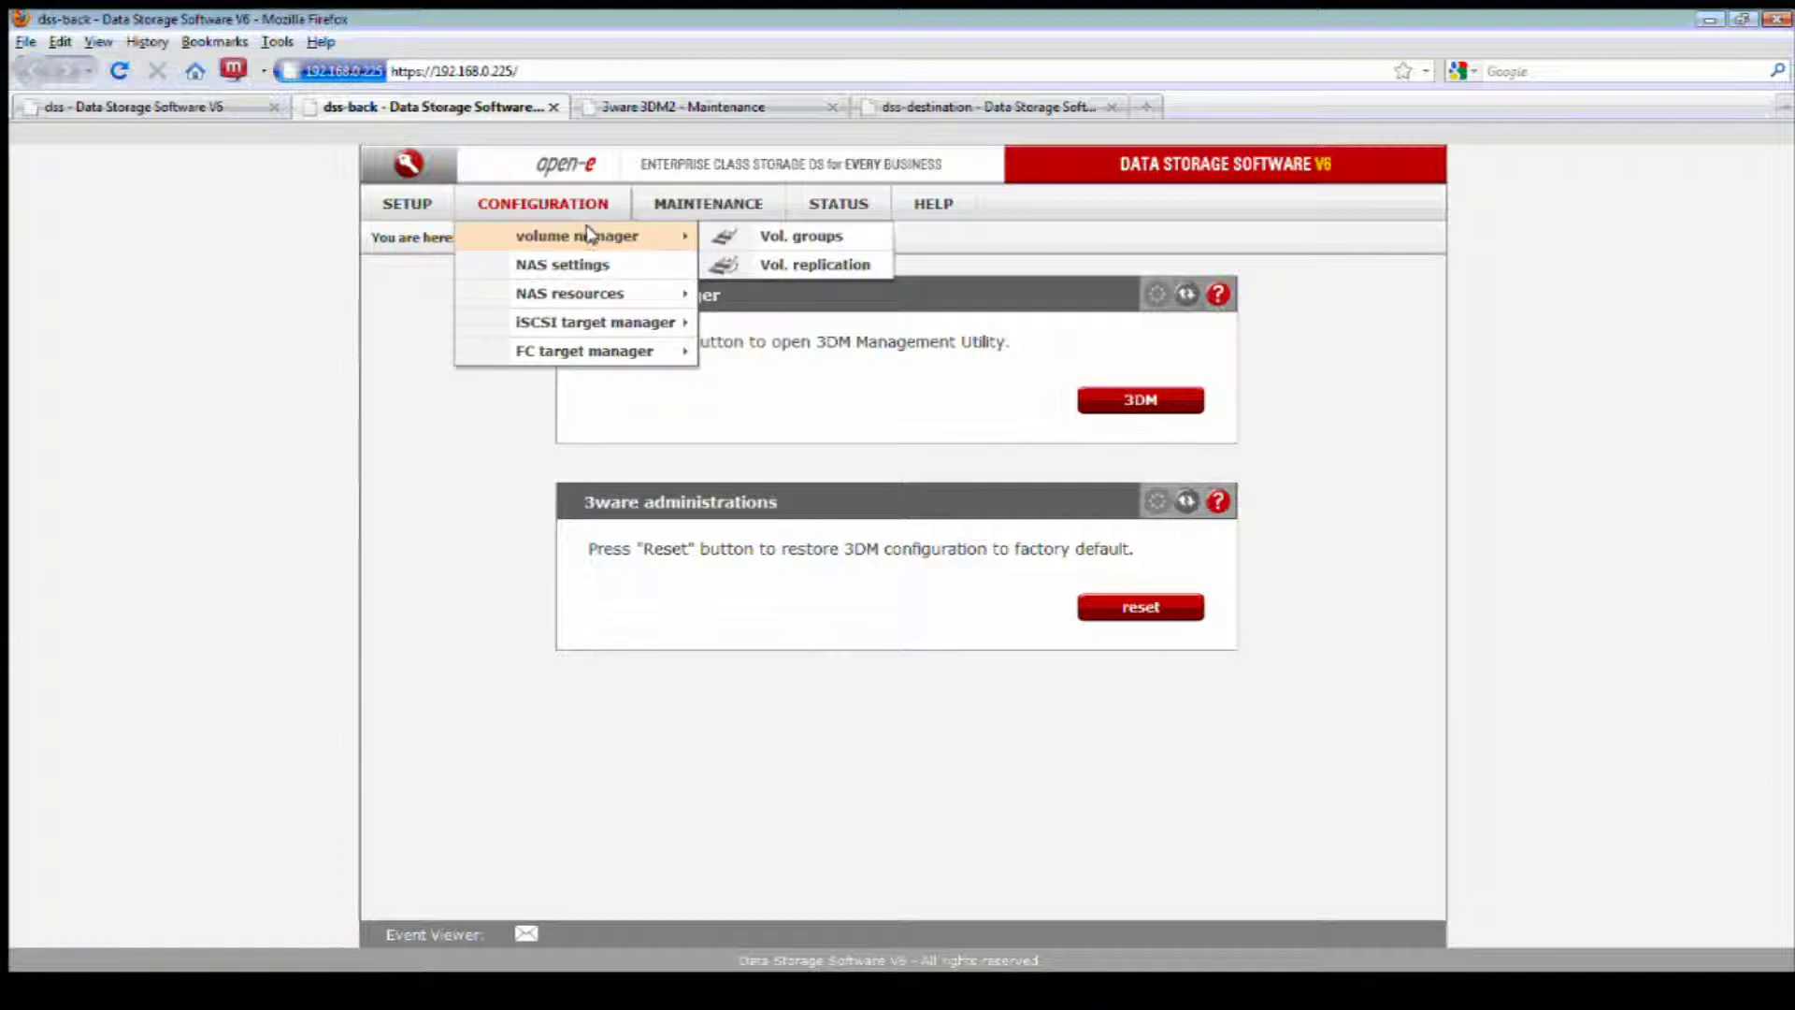
left_click(761, 238)
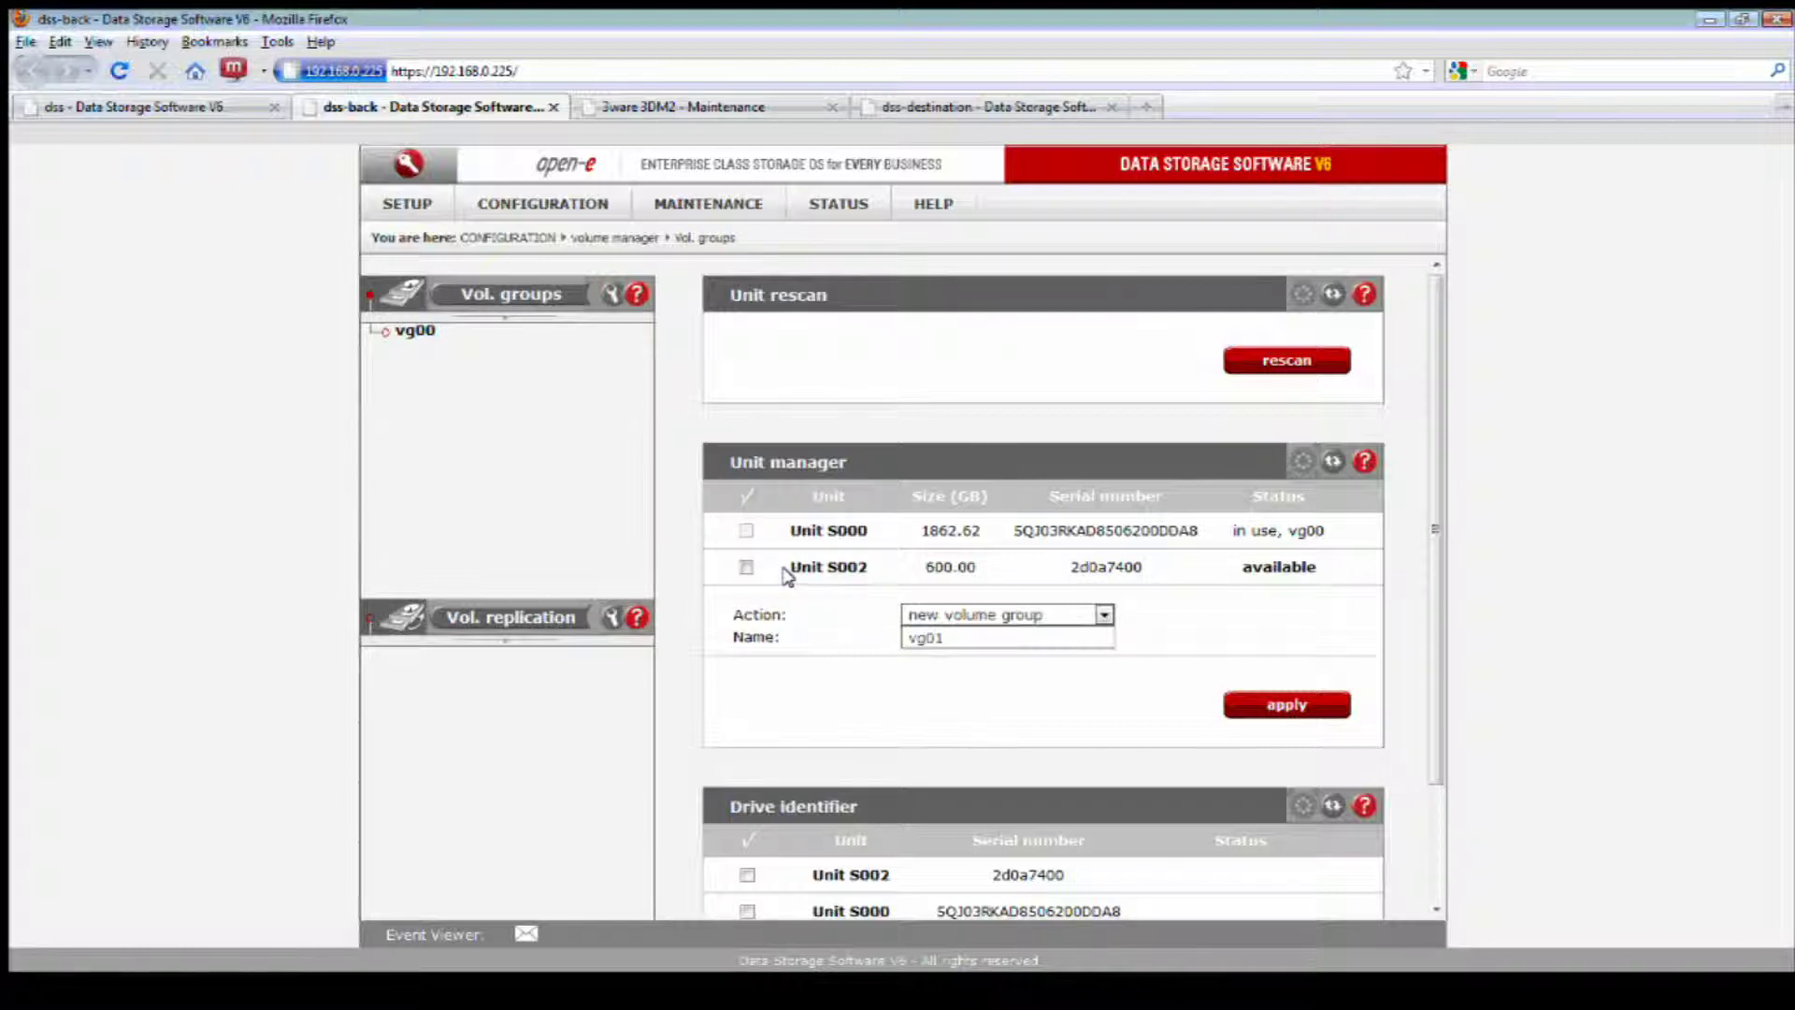
Add Unit S002 (600.00 GB) to vg00, confirming that the disk will be erased
left_click(746, 566)
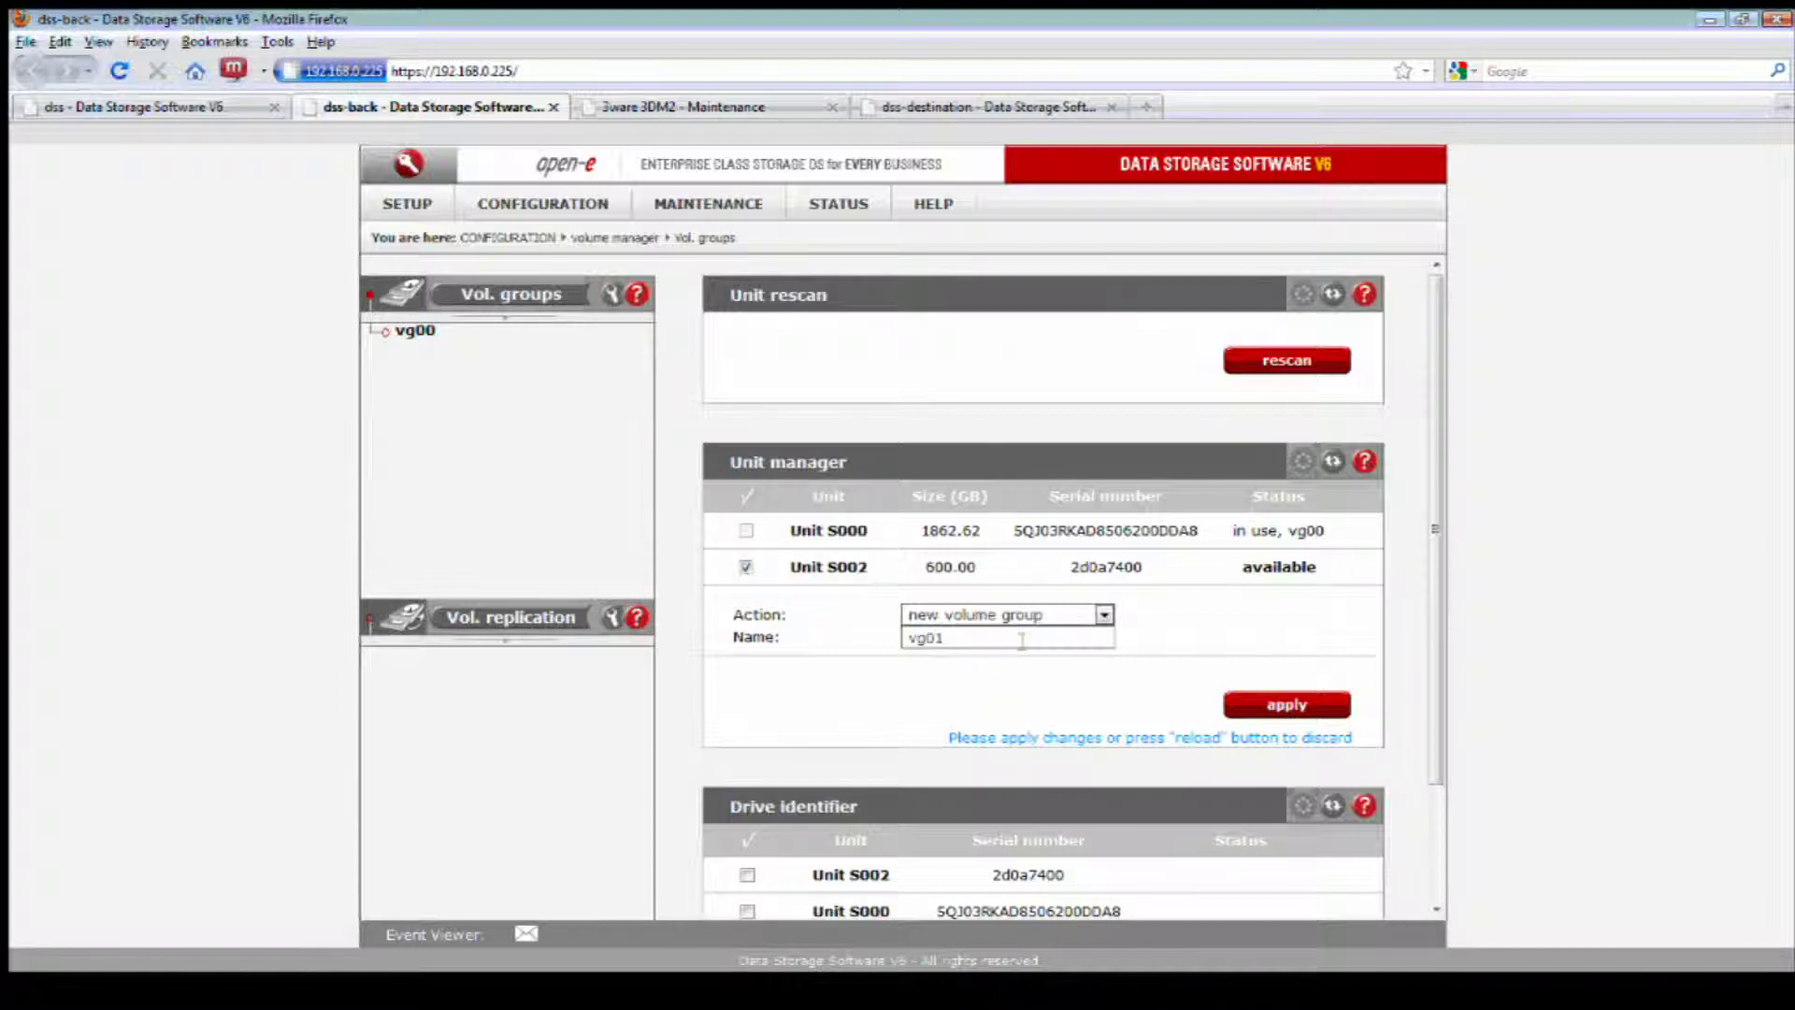
left_click(1057, 615)
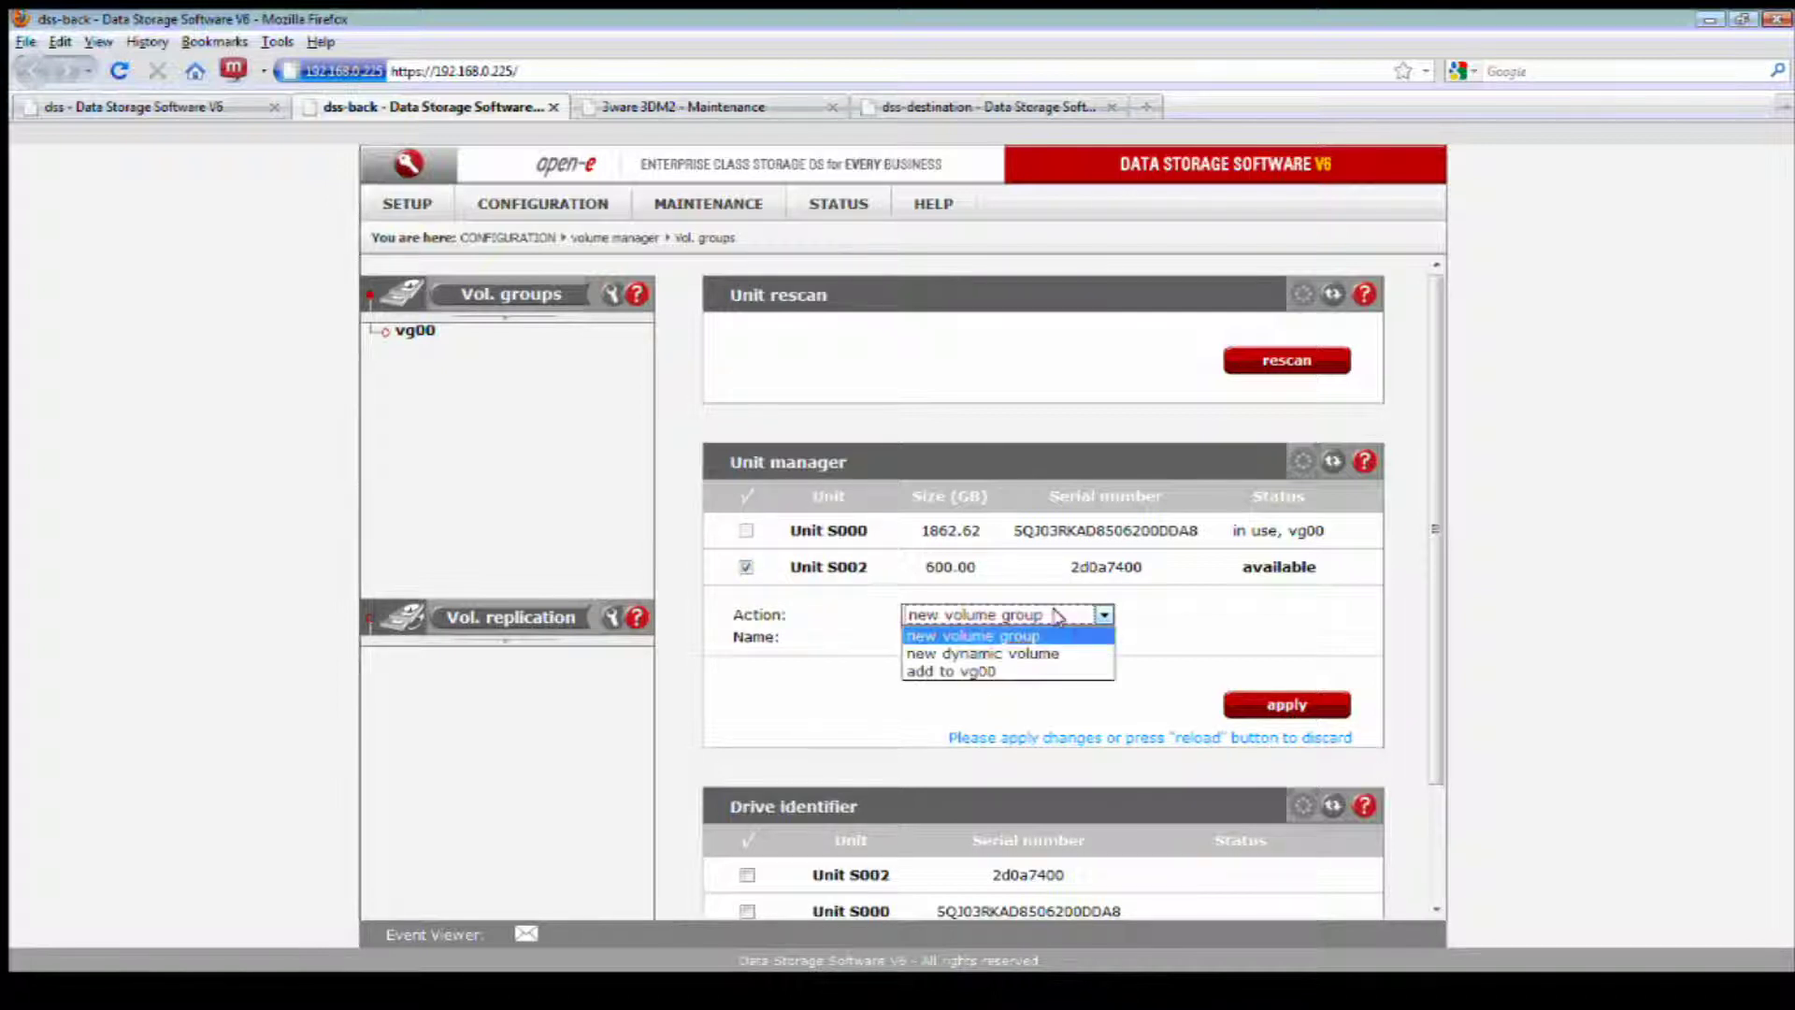
left_click(980, 672)
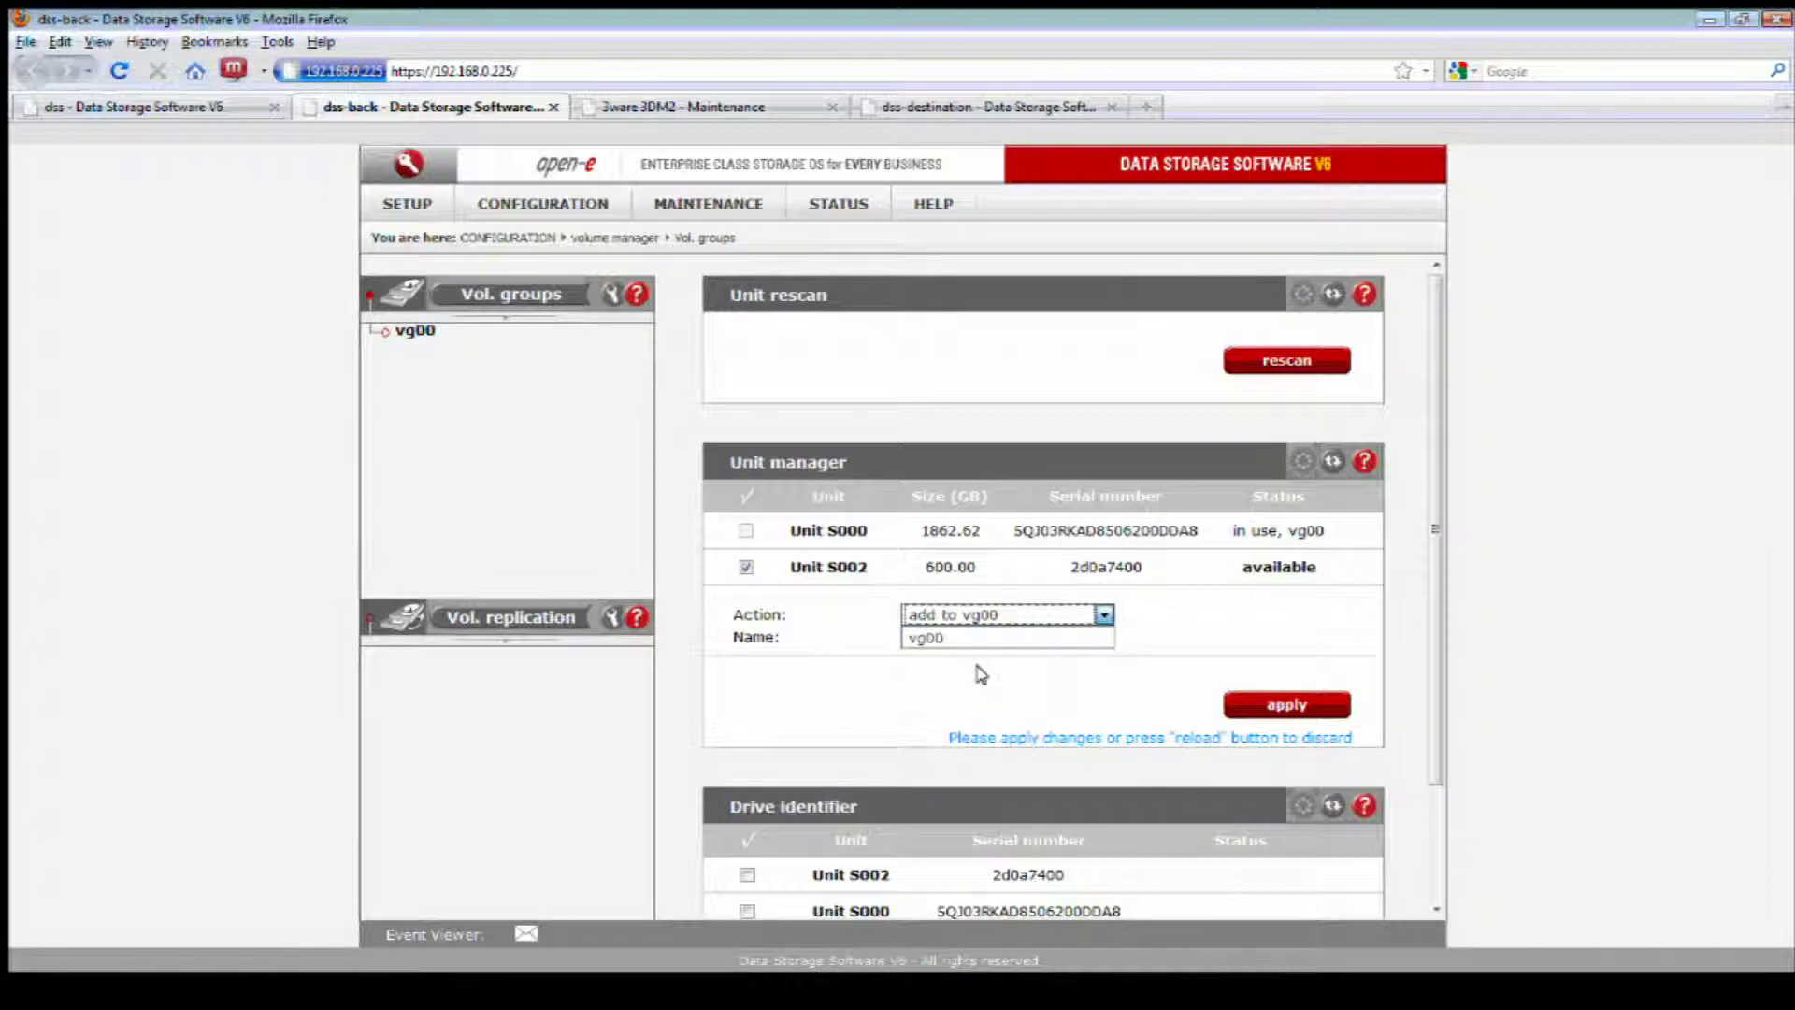
left_click(1258, 706)
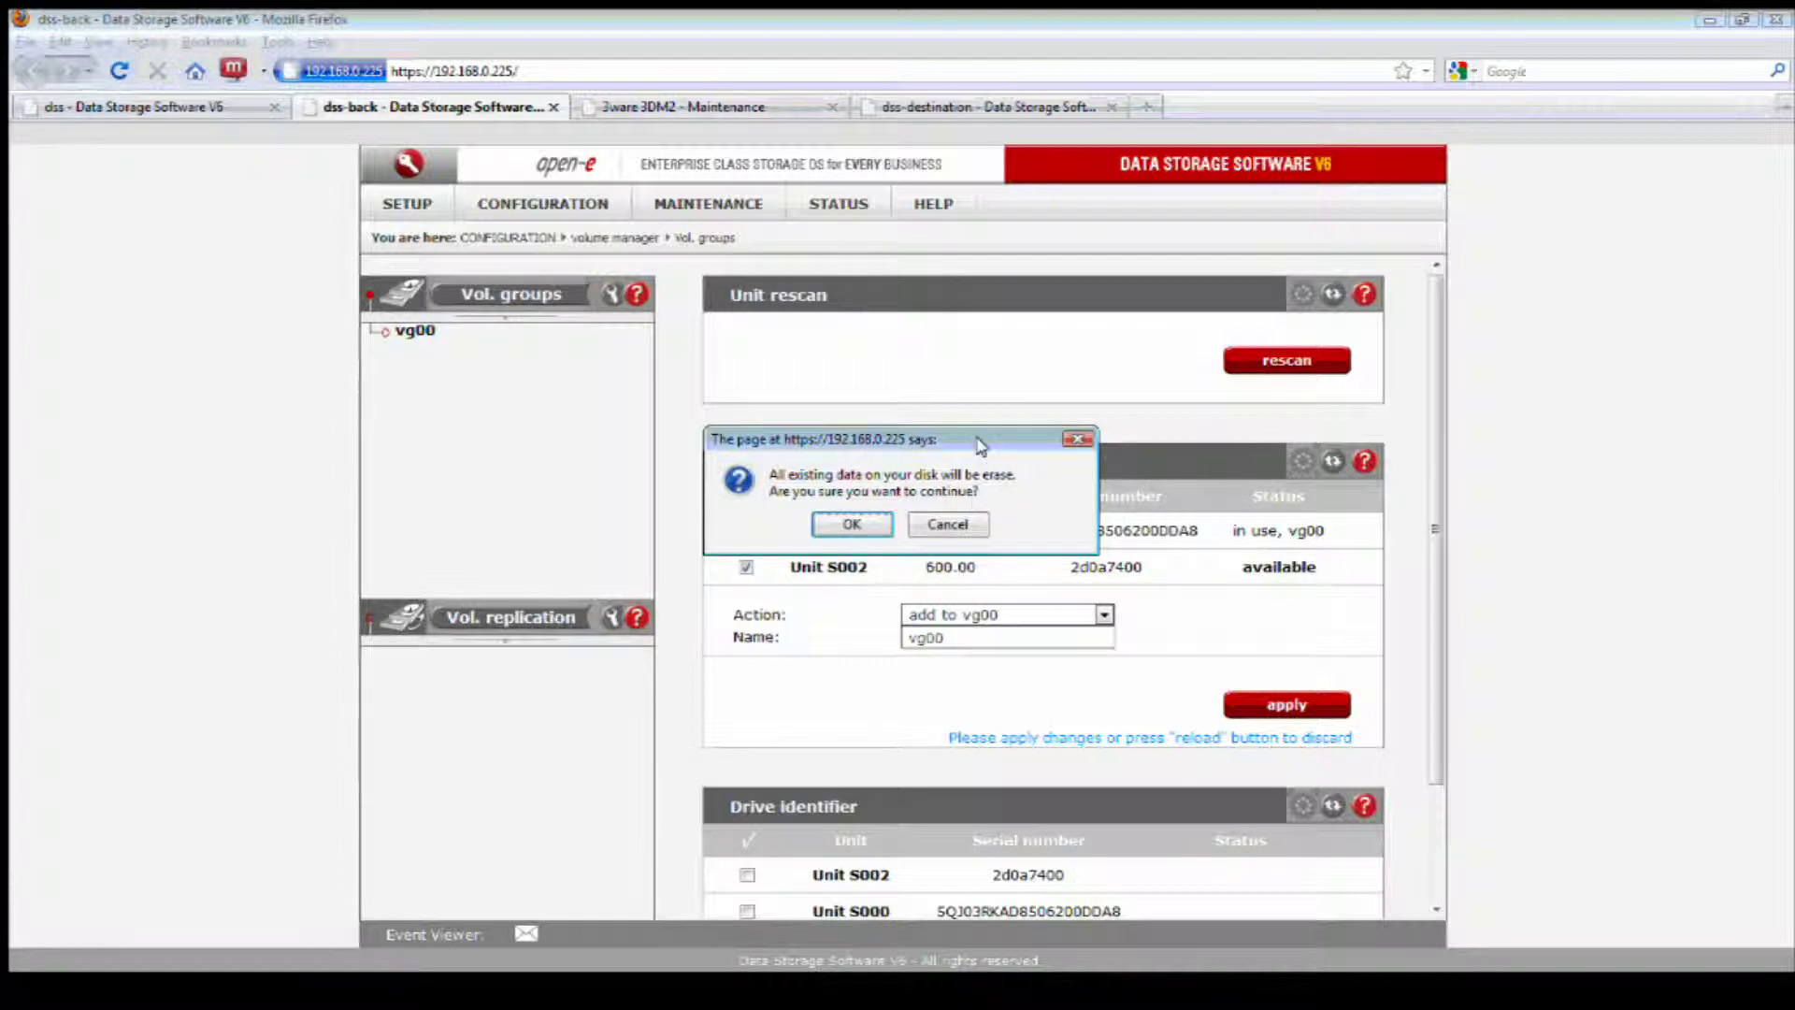
left_click_drag(980, 446, 985, 325)
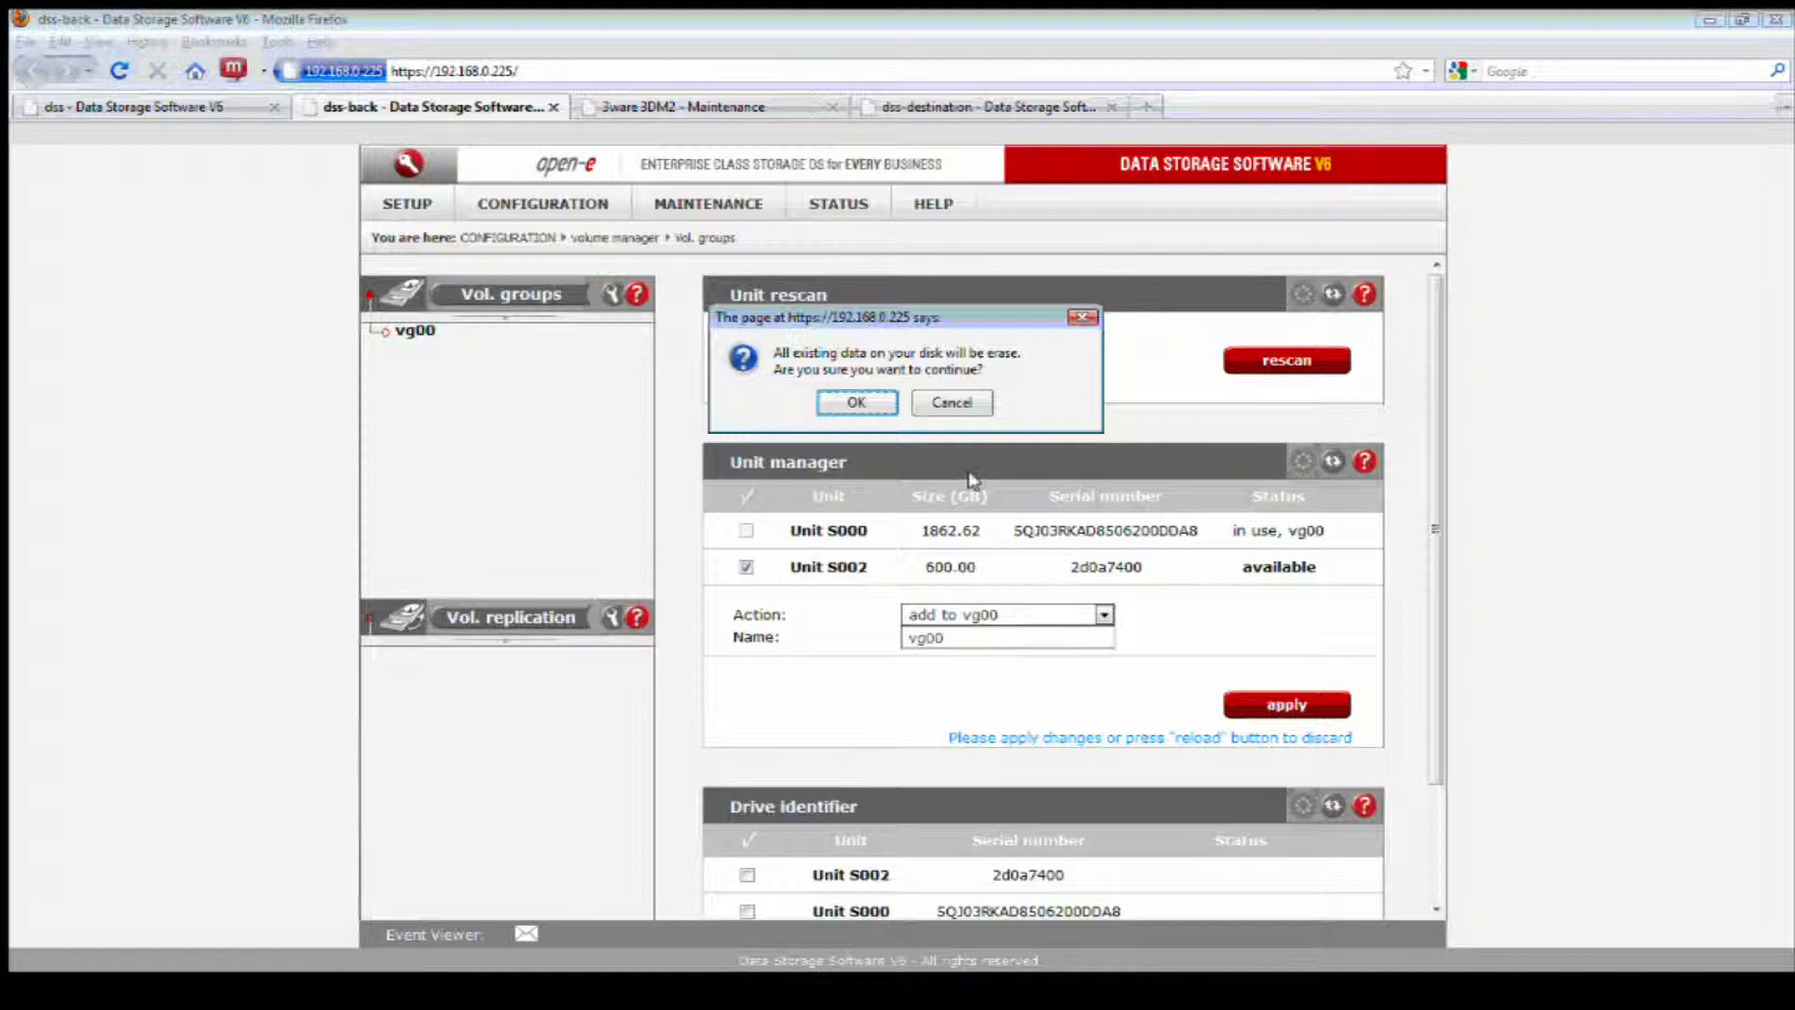
left_click(857, 403)
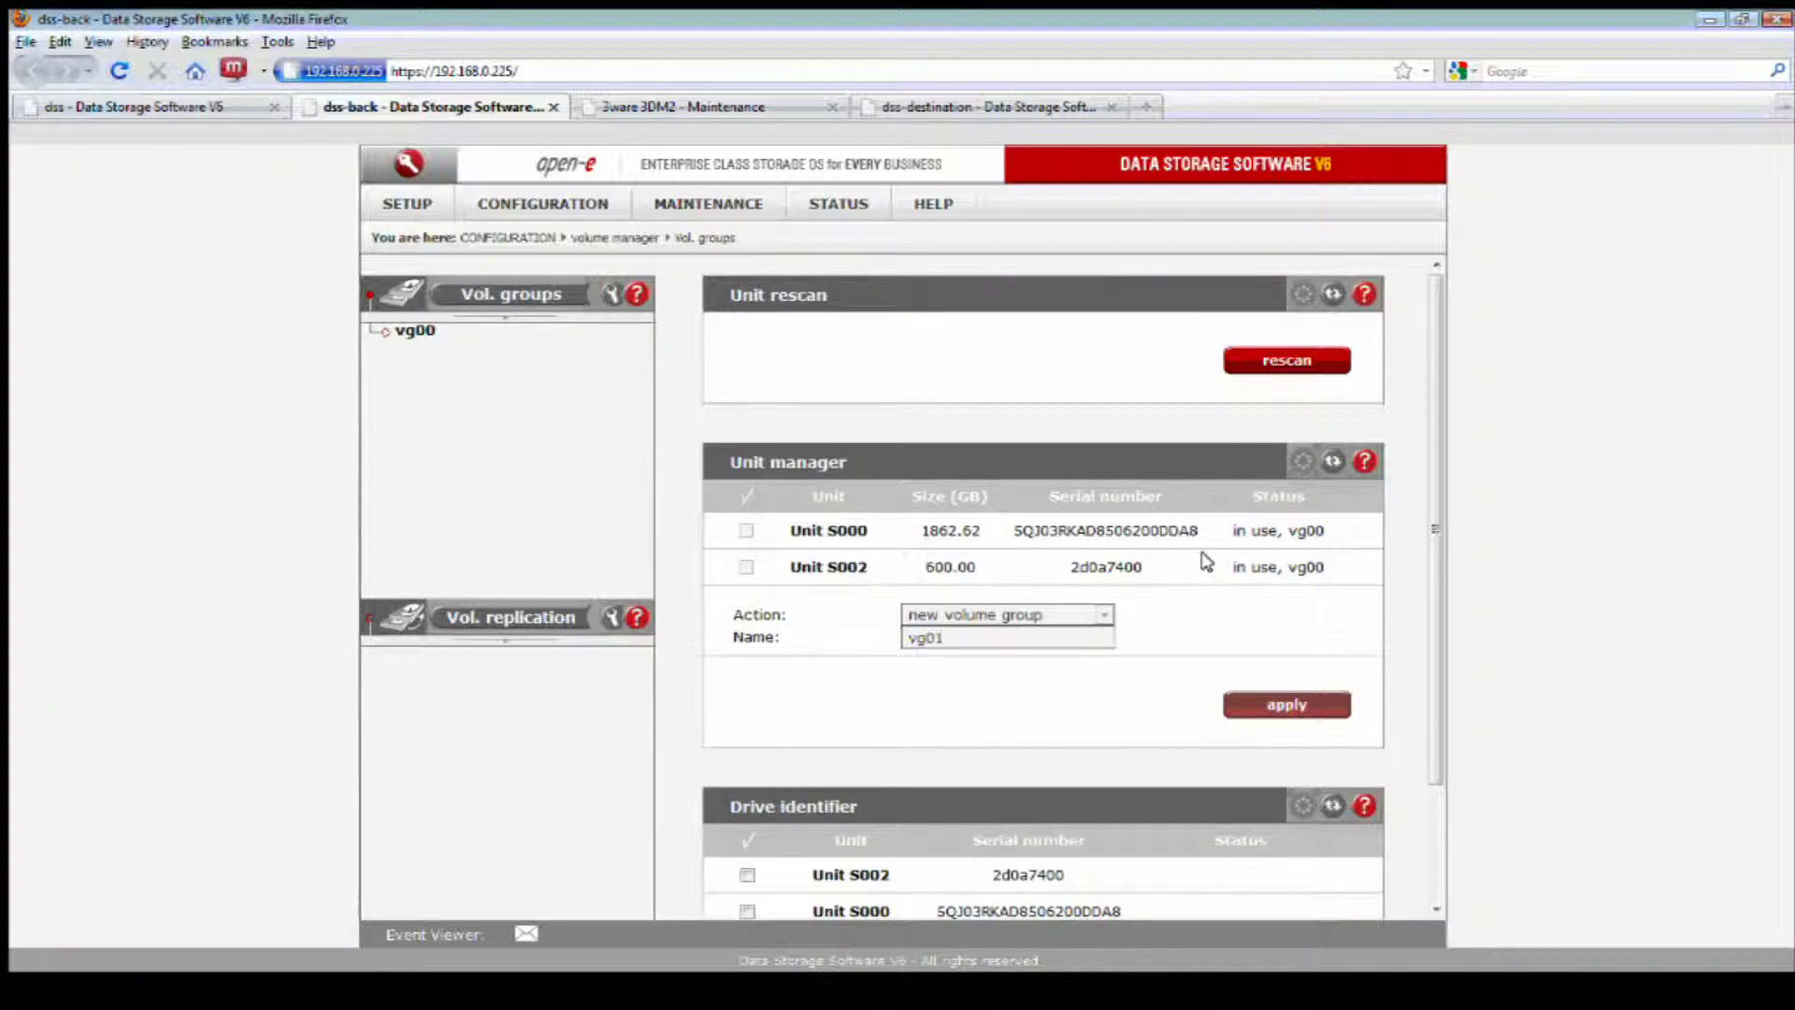
left_click(411, 332)
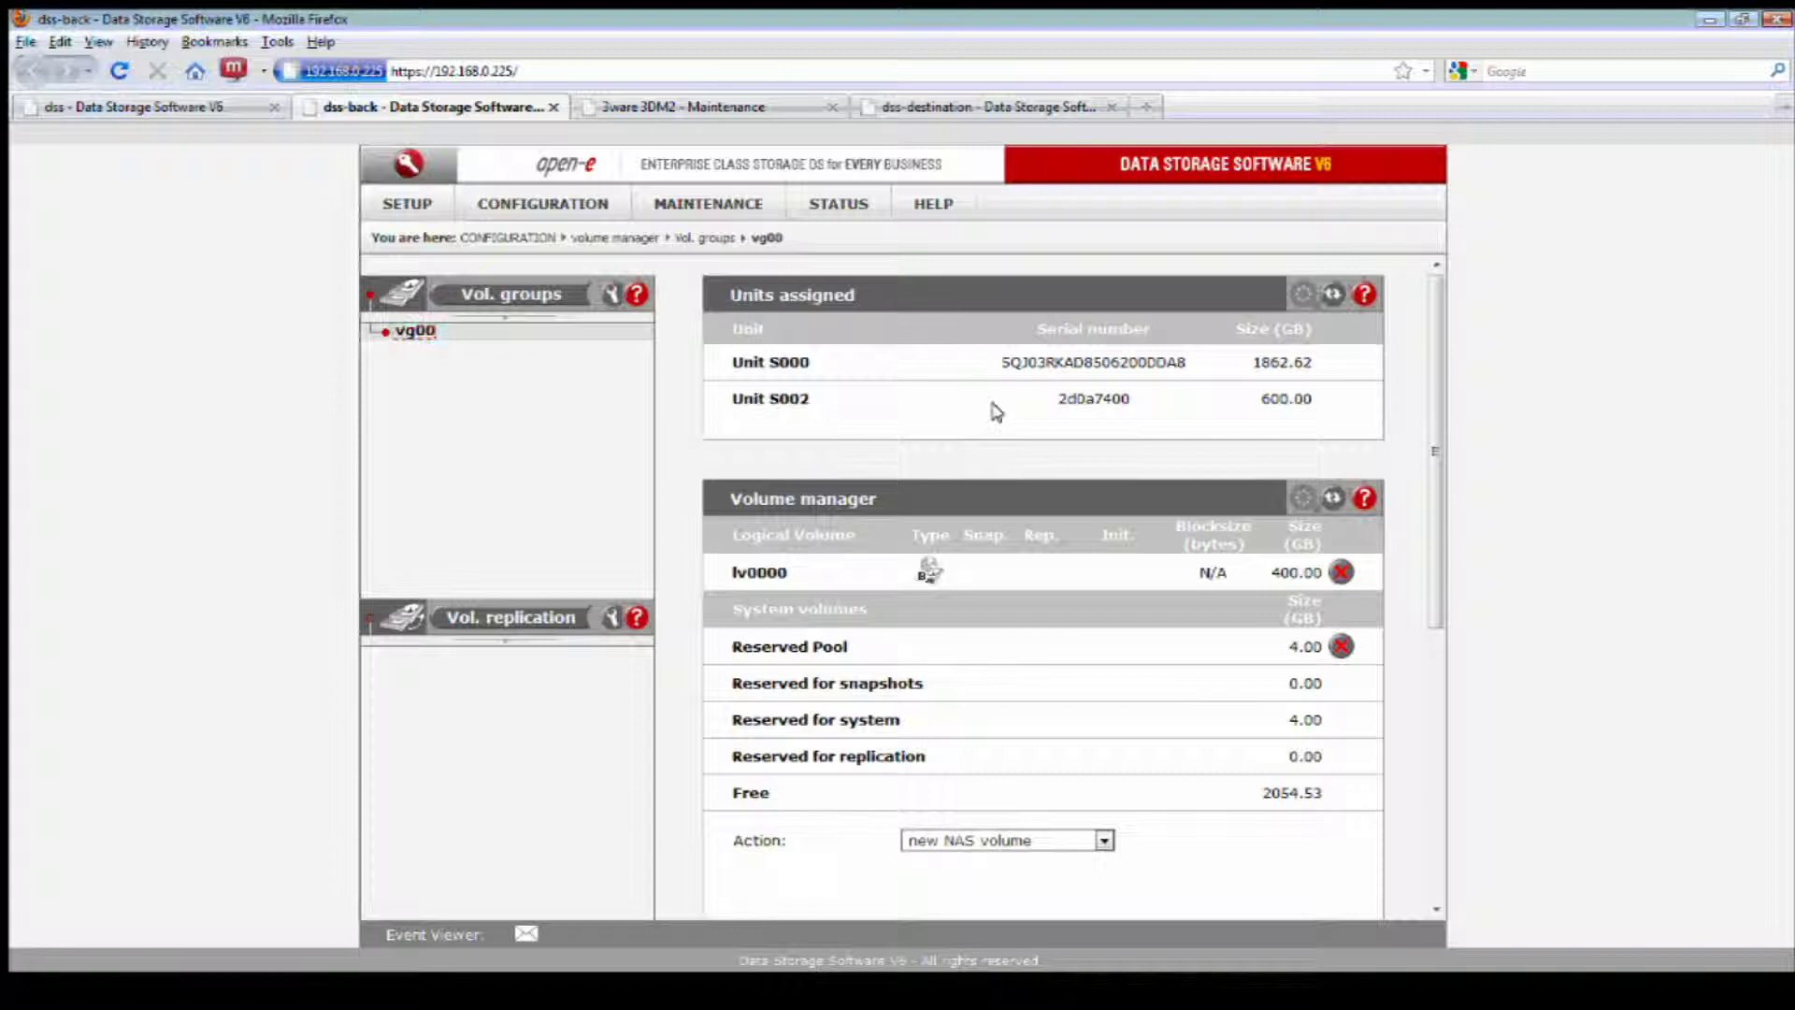
left_click_drag(1325, 793, 1266, 793)
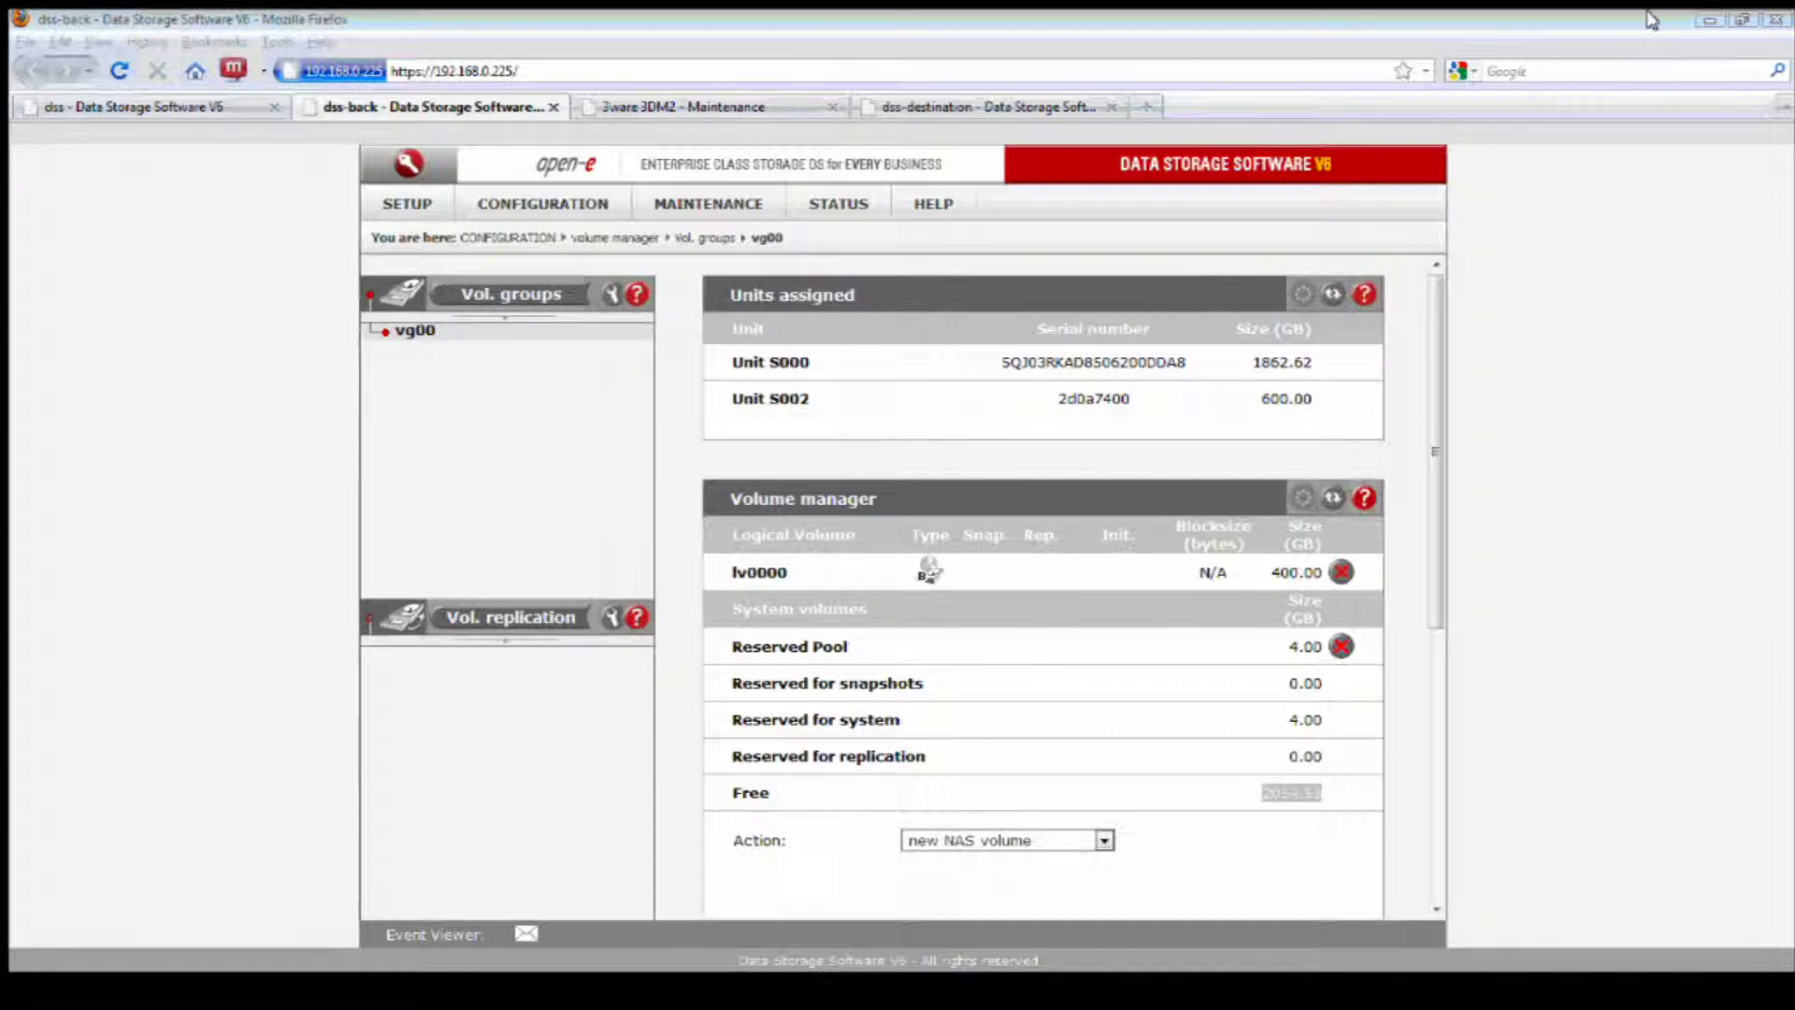
Bring the PuTTY console for 192.168.0.220 to the front and maximize it
left_click(962, 995)
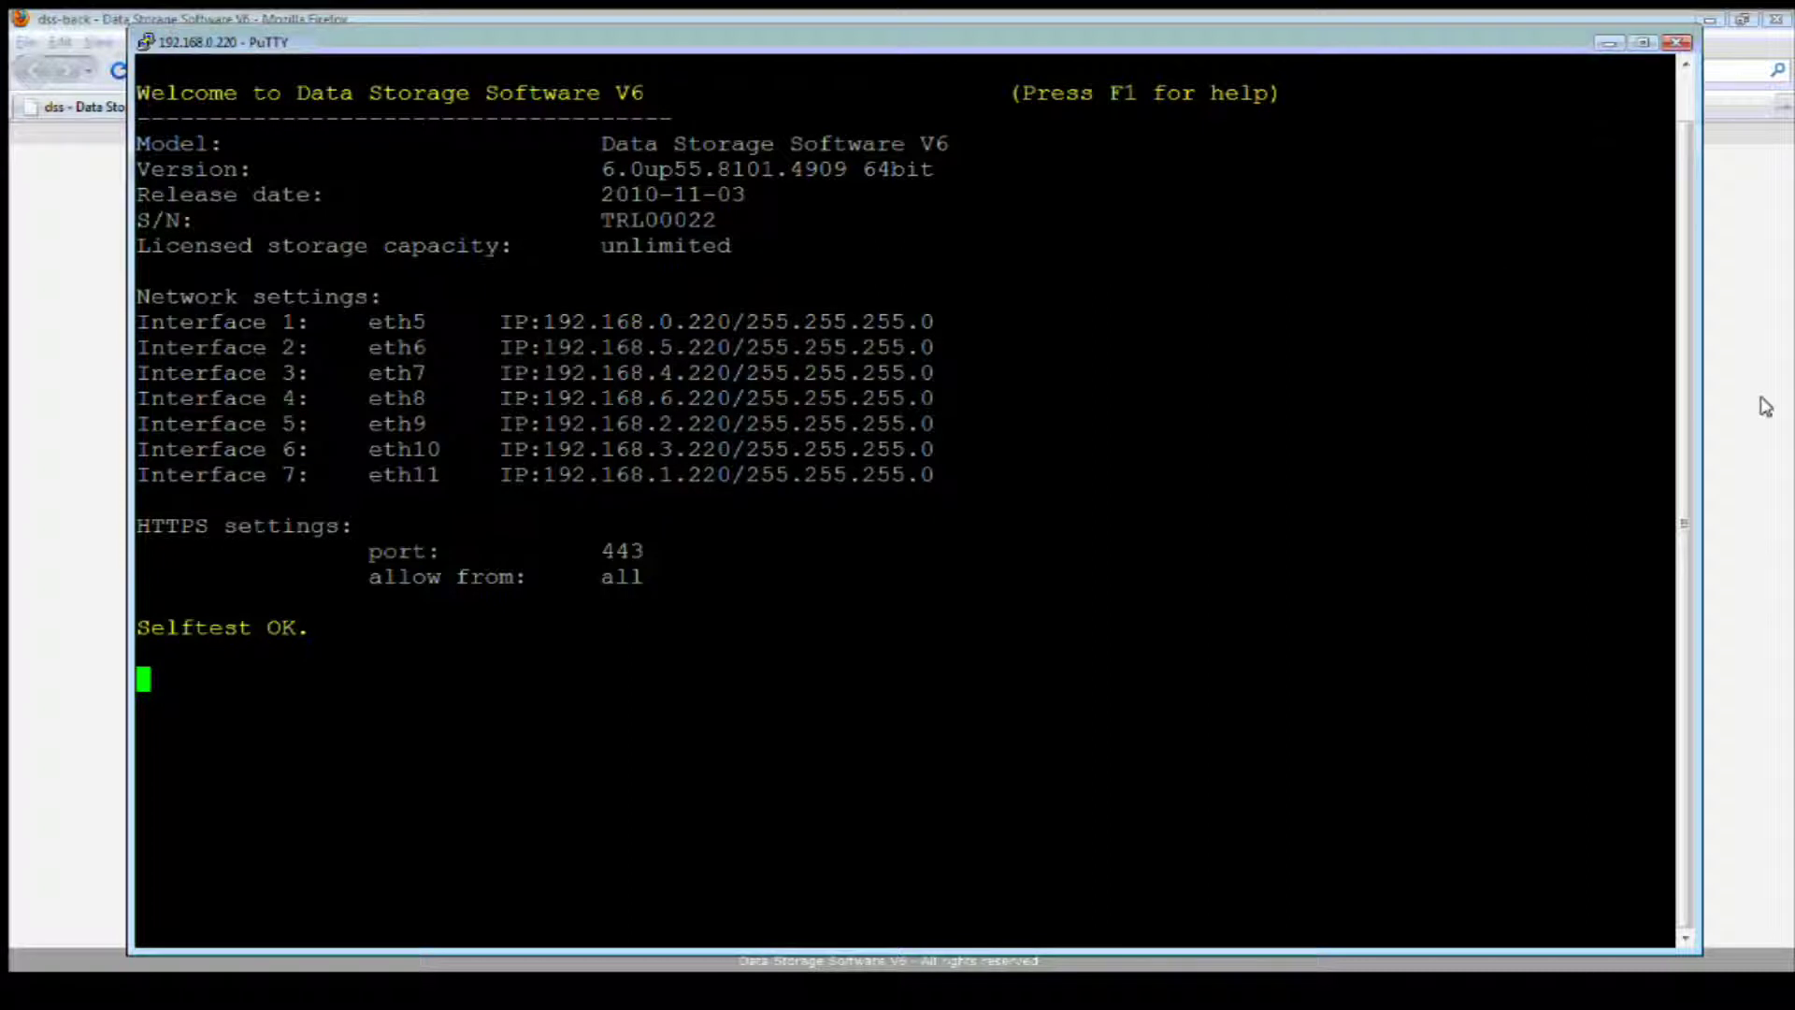
left_click(1751, 509)
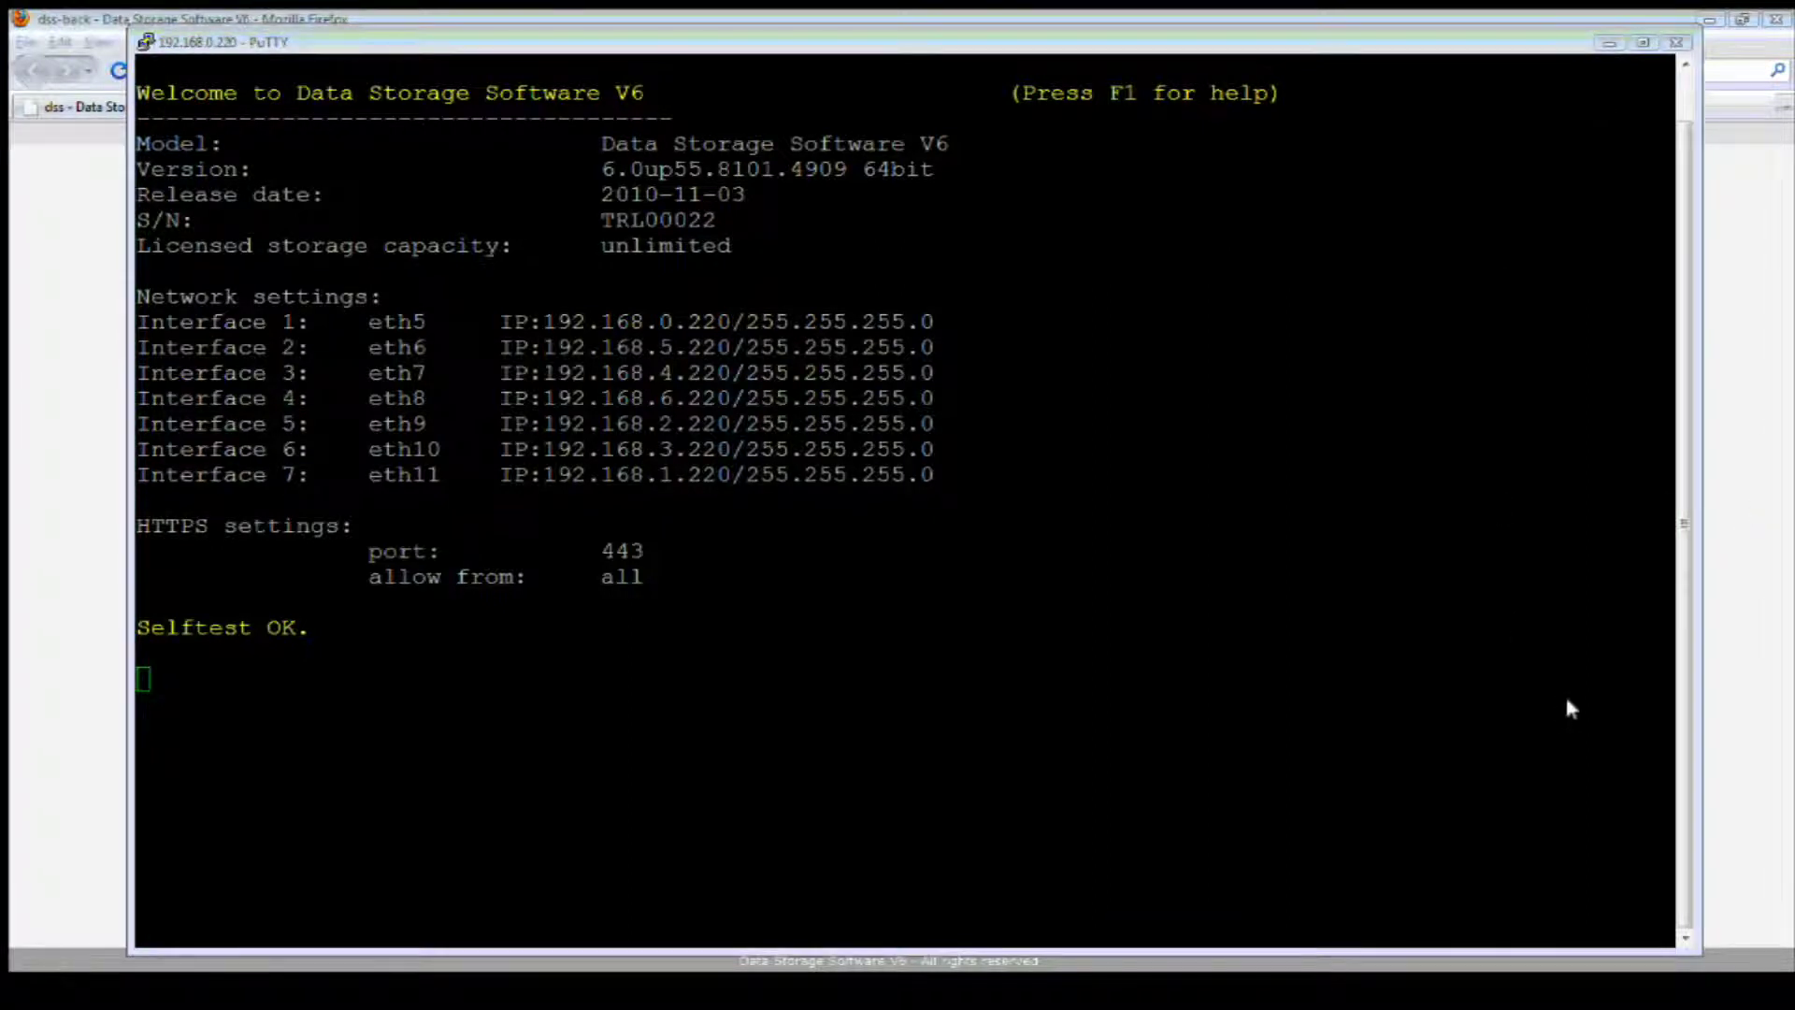
left_click(531, 483)
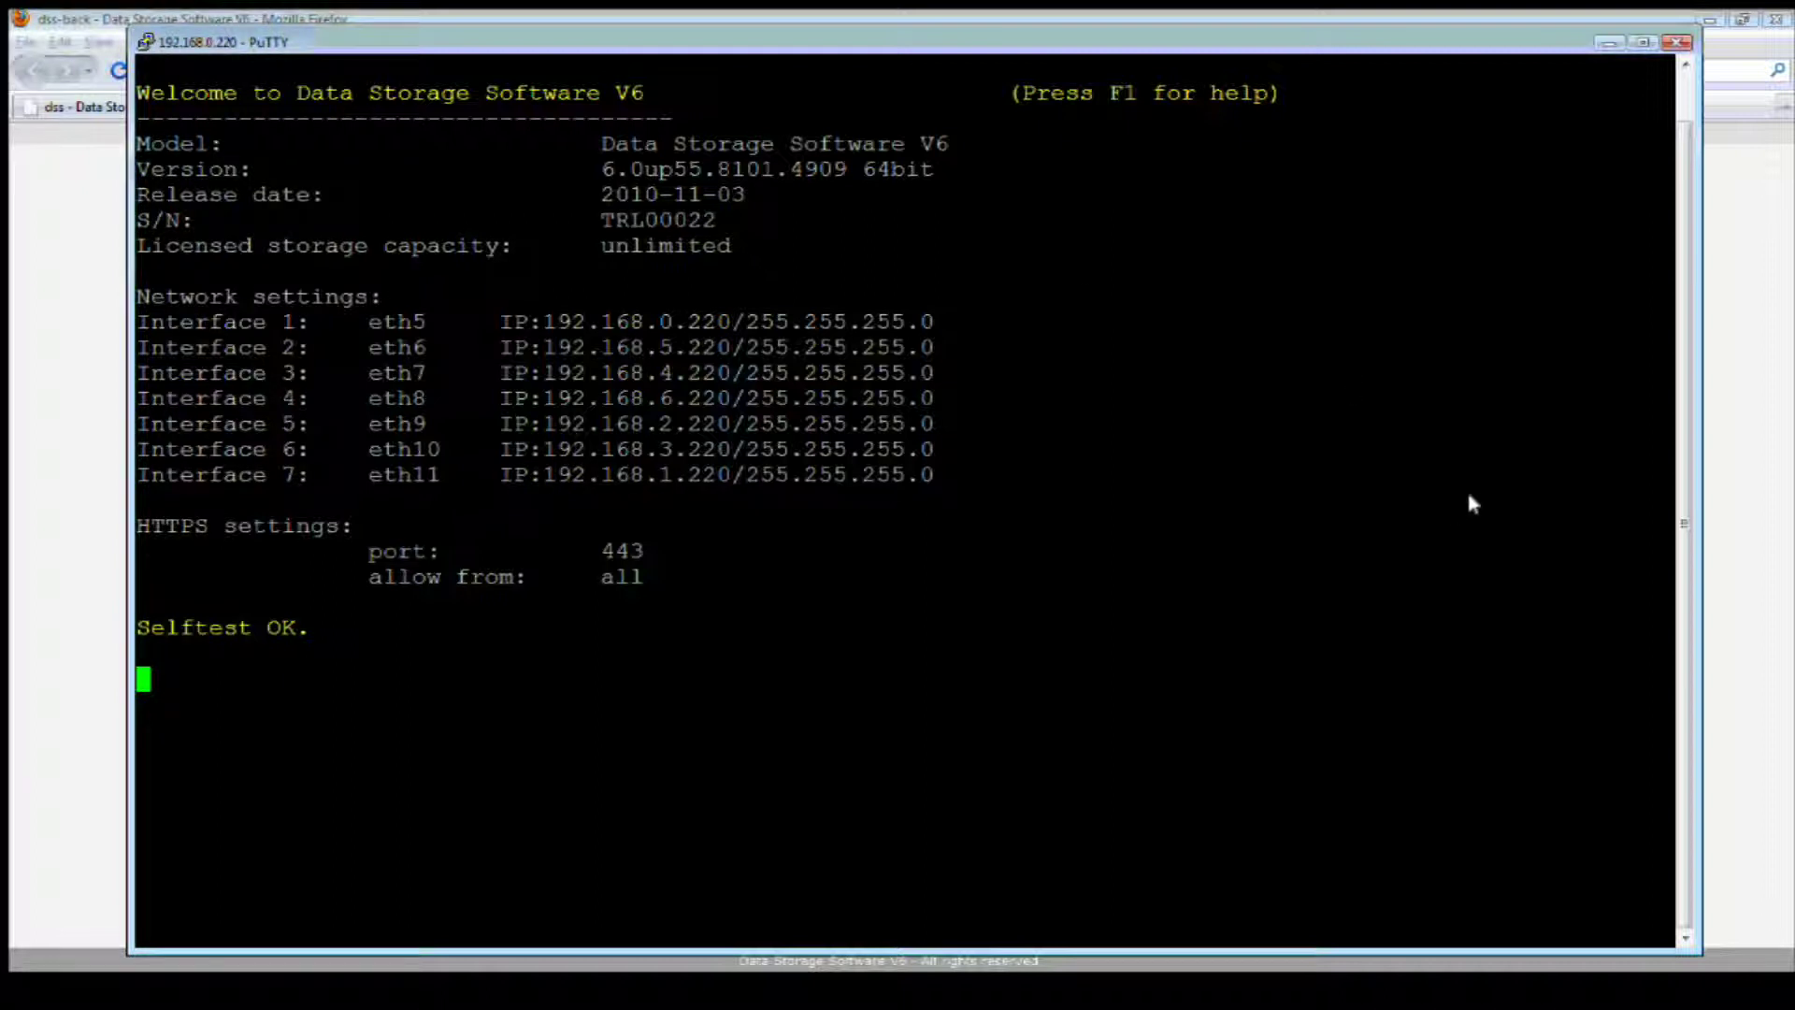
left_click(1638, 43)
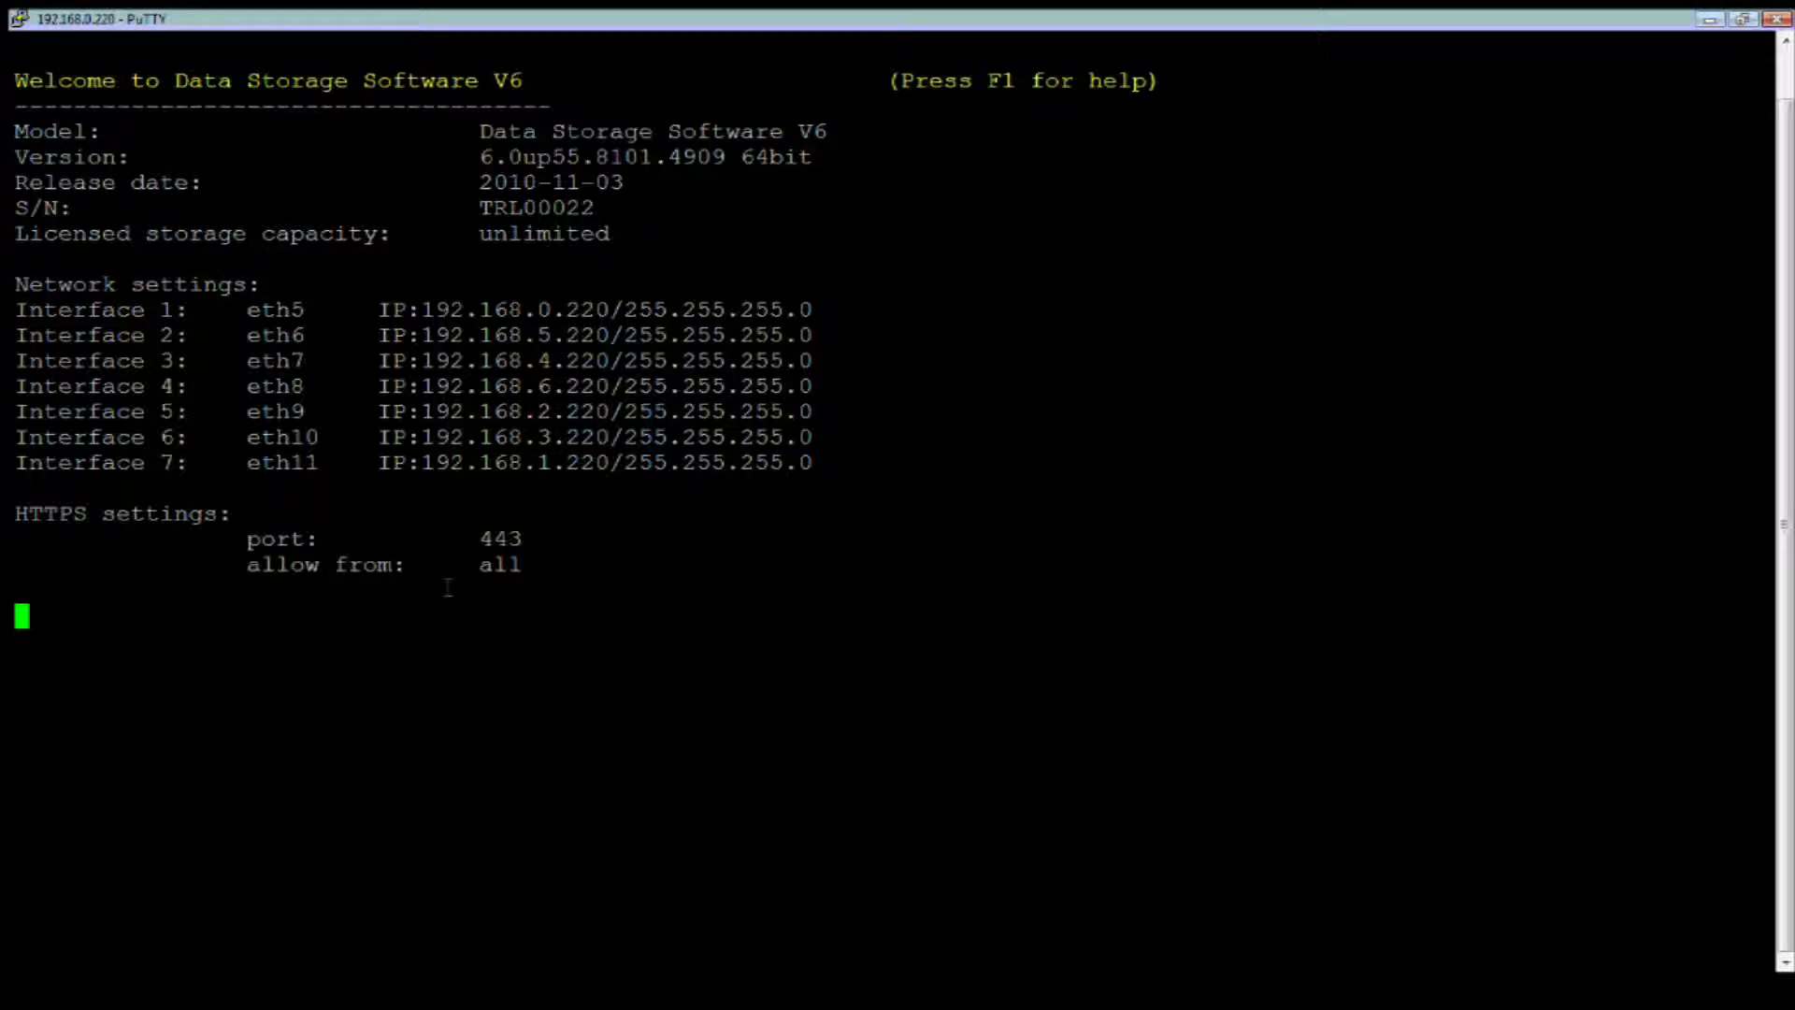
Run PV resize from the Ctrl+Alt+X extended tools, dismiss 'no PV found', and exit
key("ctrl+alt+x")
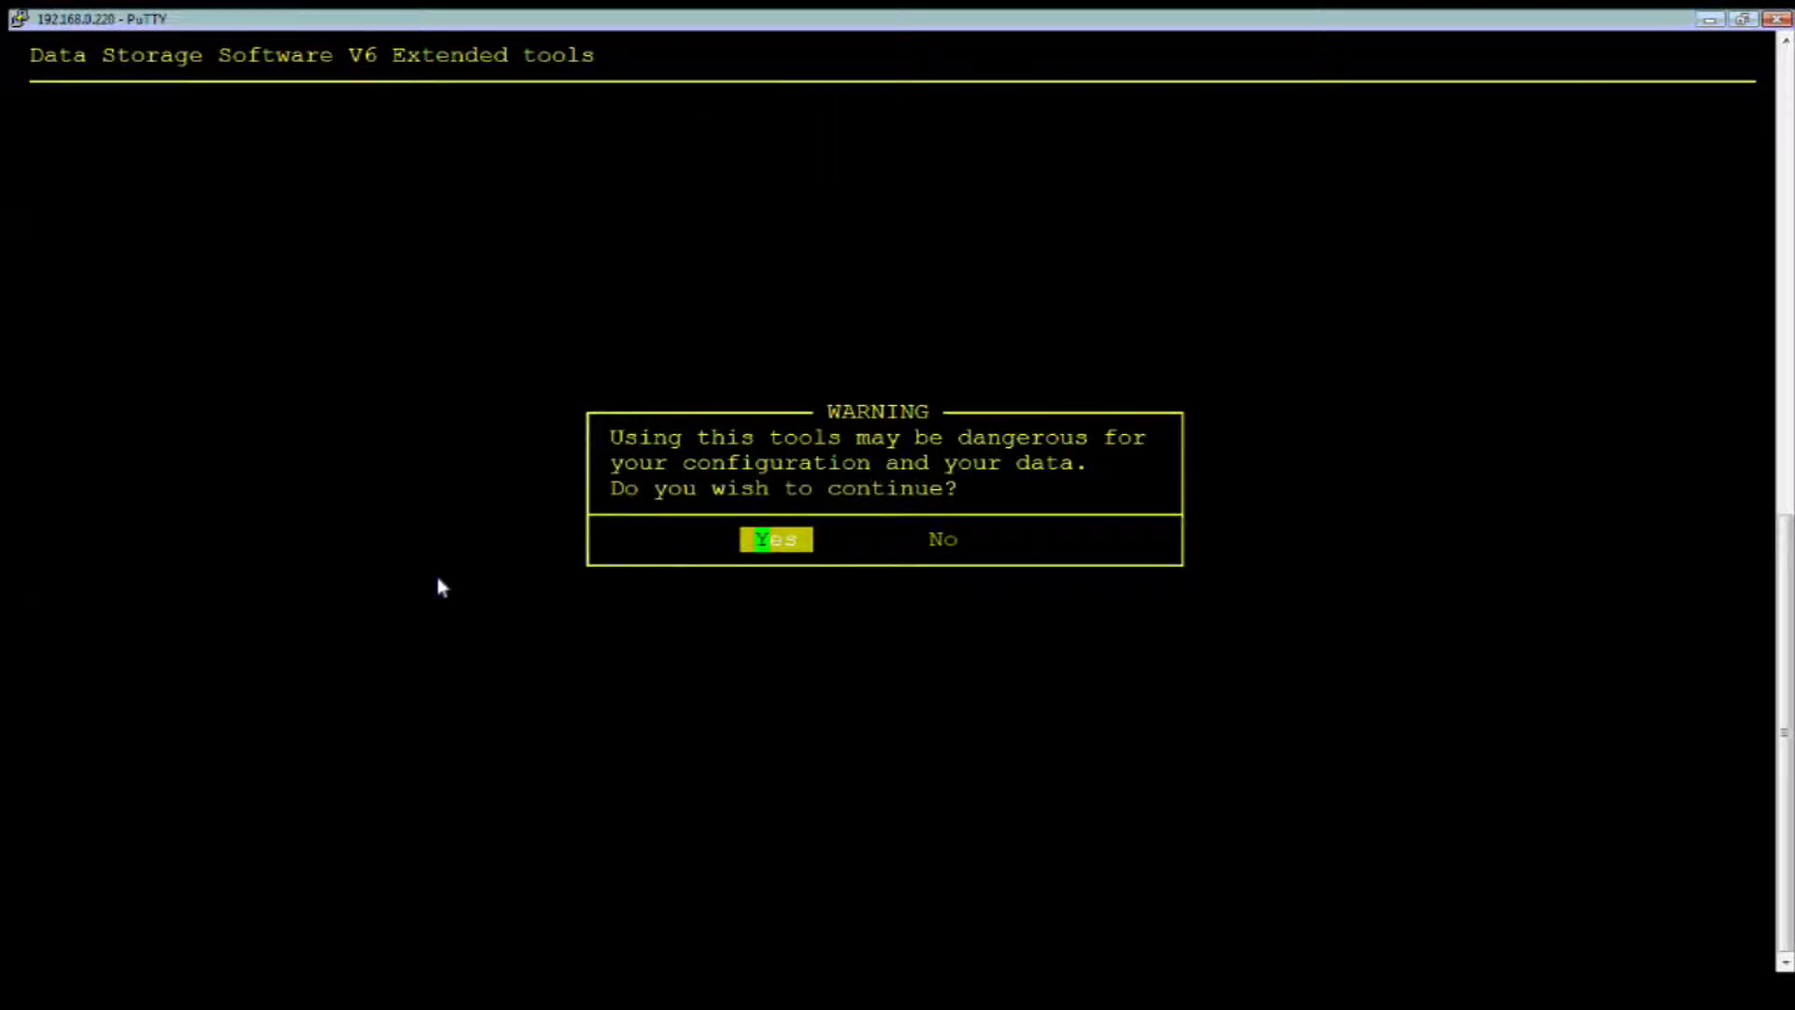
key("Return")
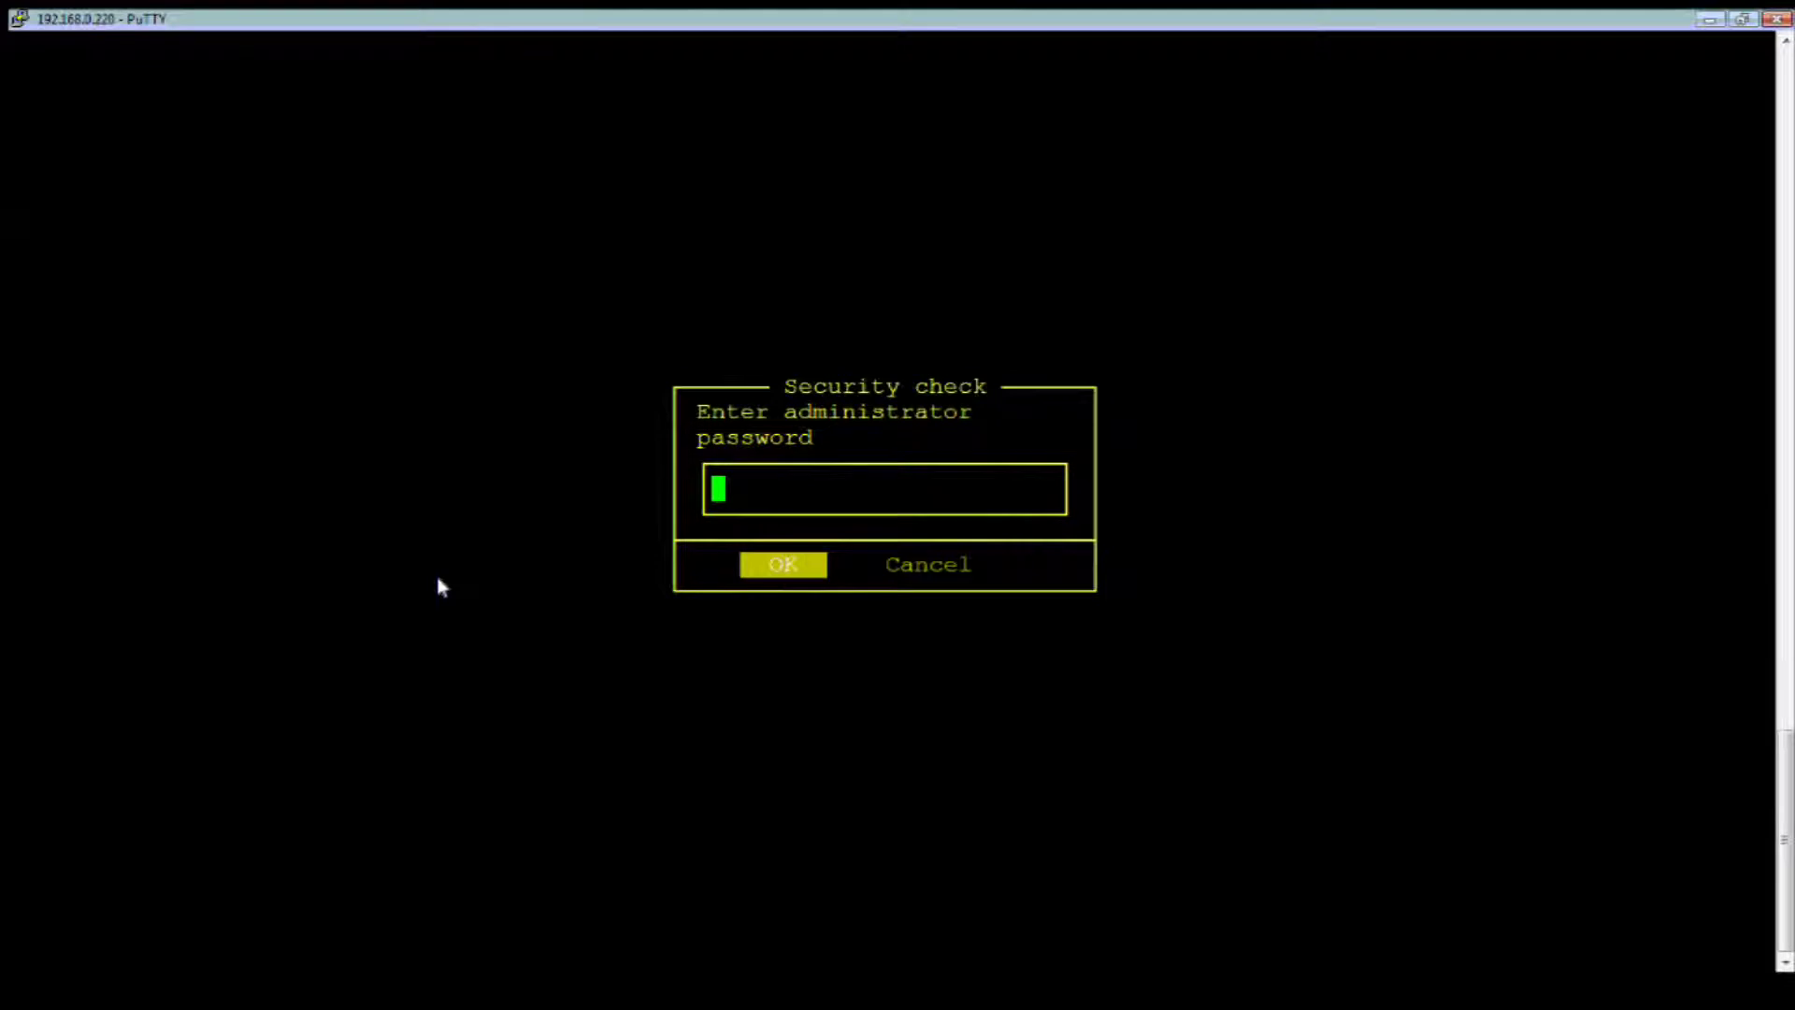
key("Return")
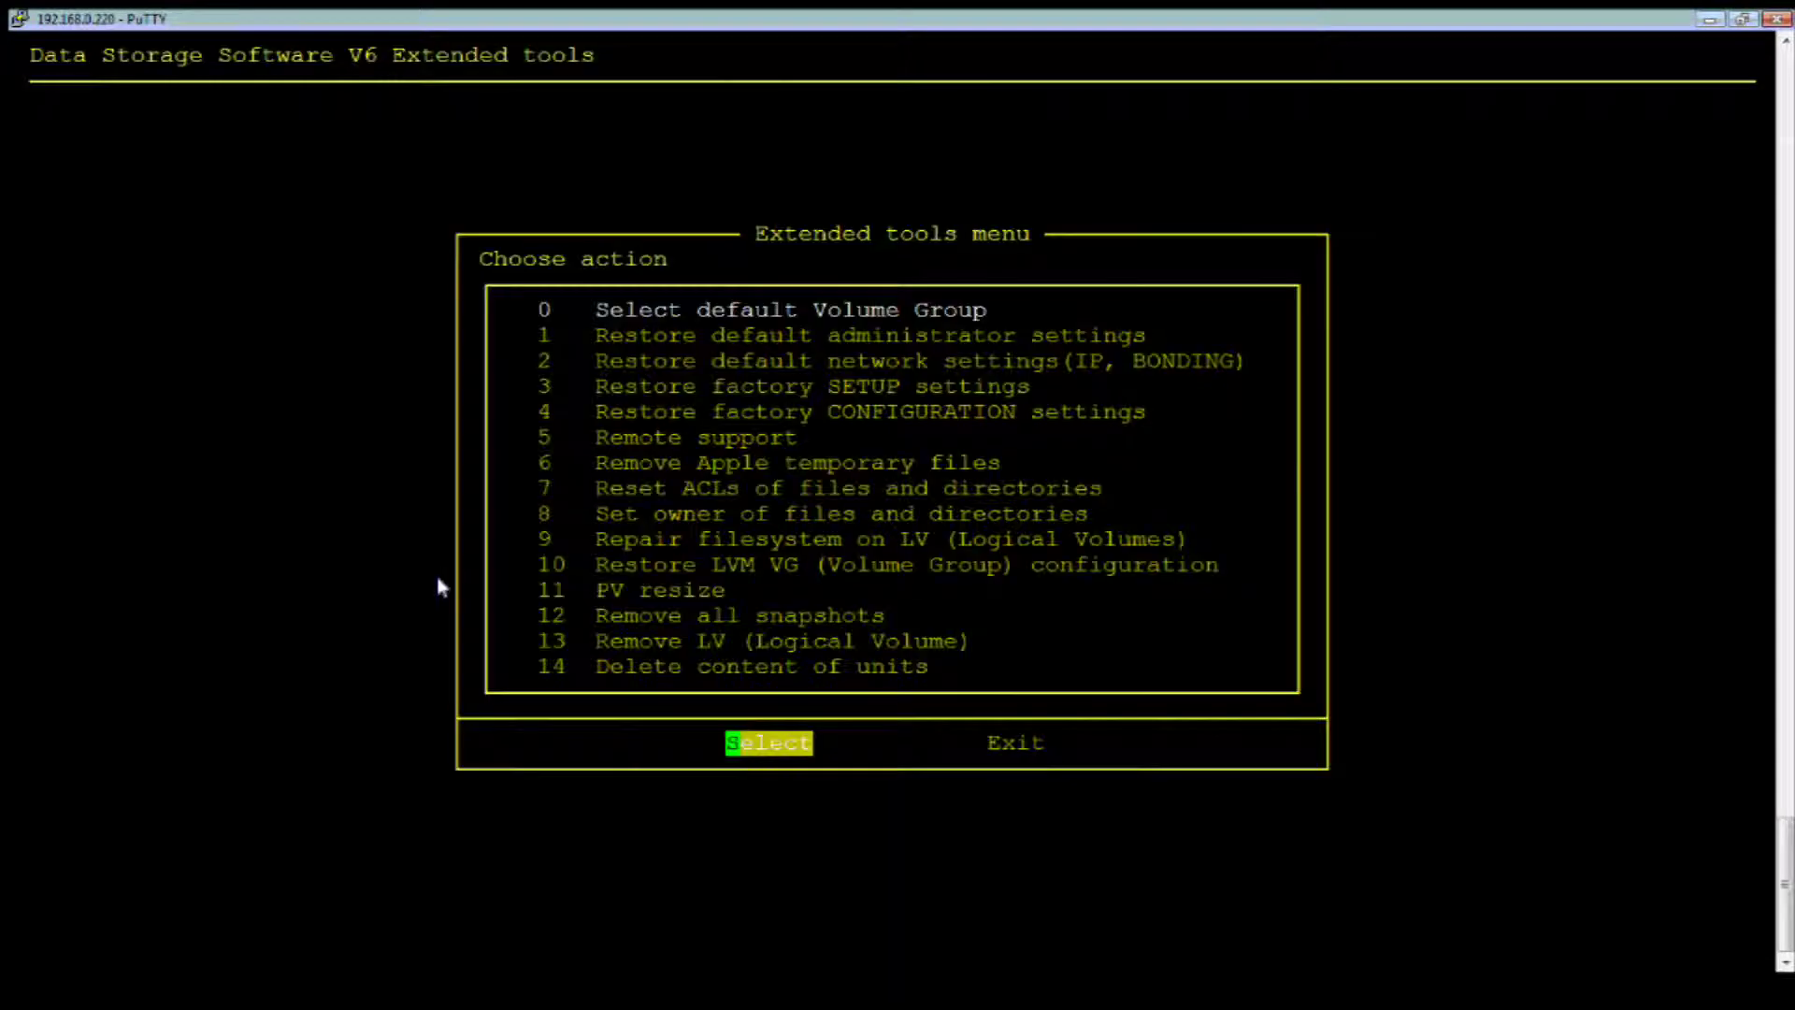
key("Down")
key("Down")
key("Down")
key("Down")
key("Down")
key("Down")
key("Down")
key("Down")
key("Down")
key("Down")
key("Down")
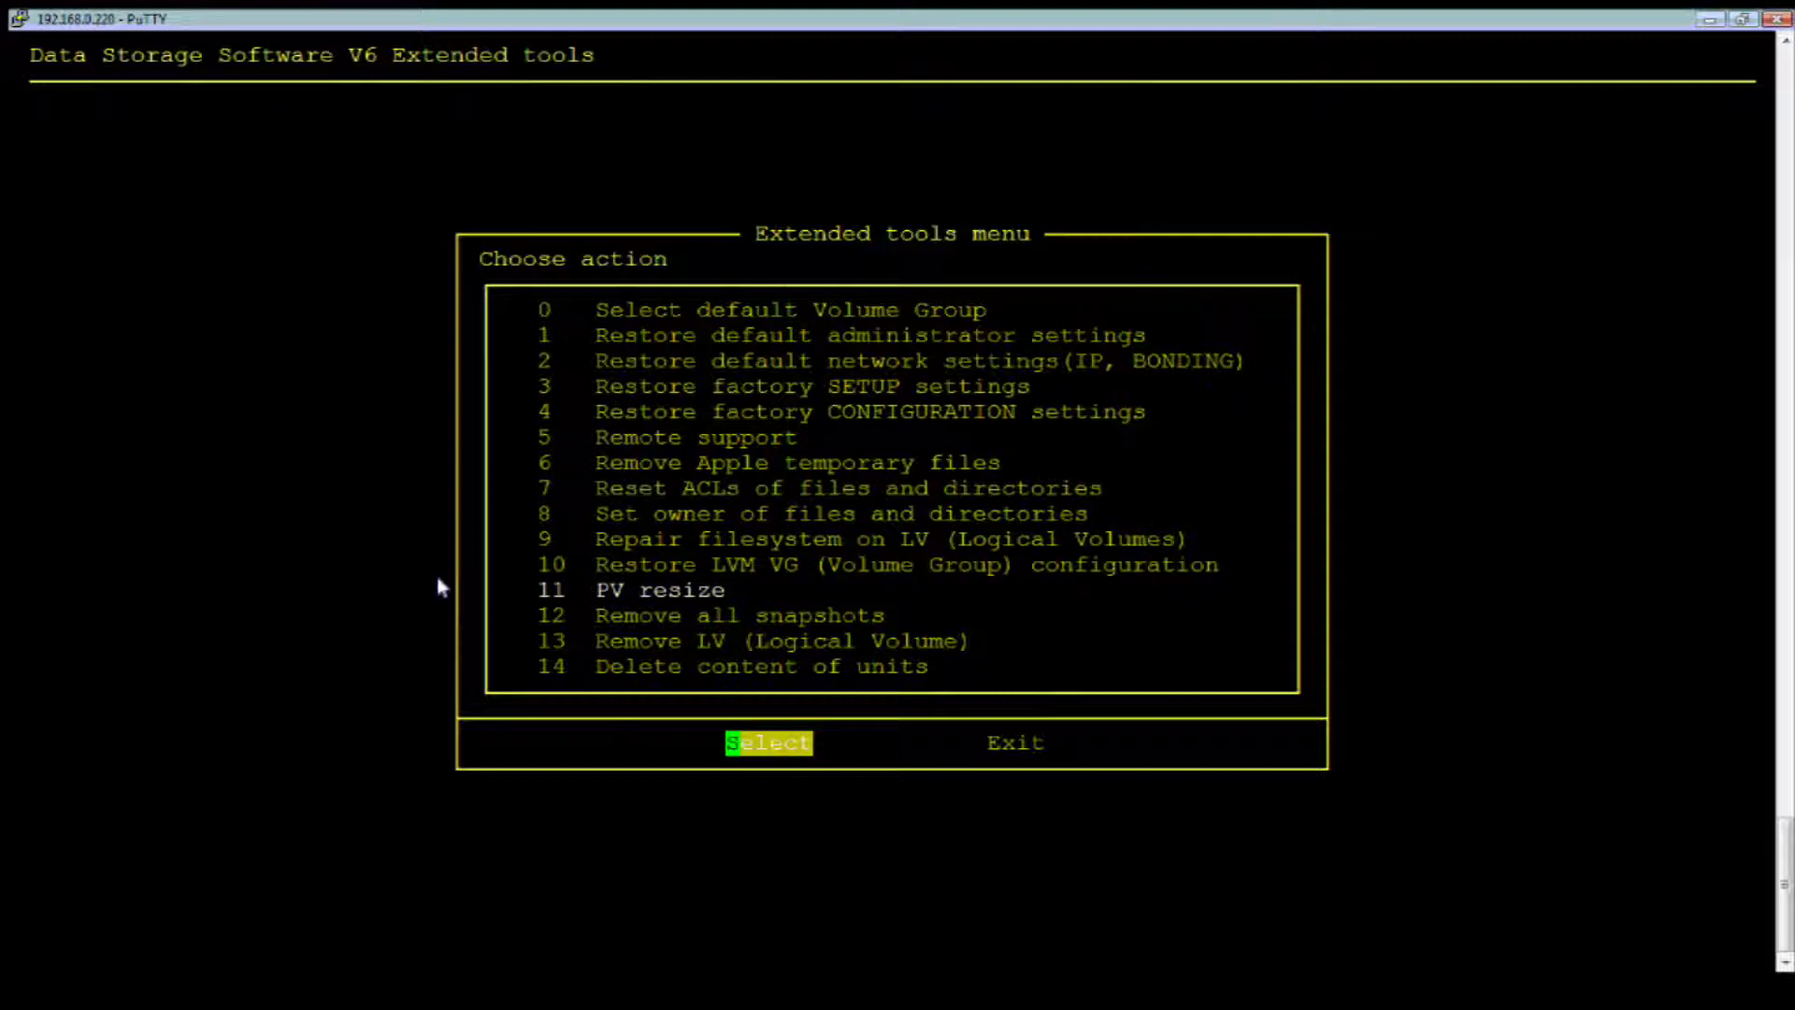
key("Return")
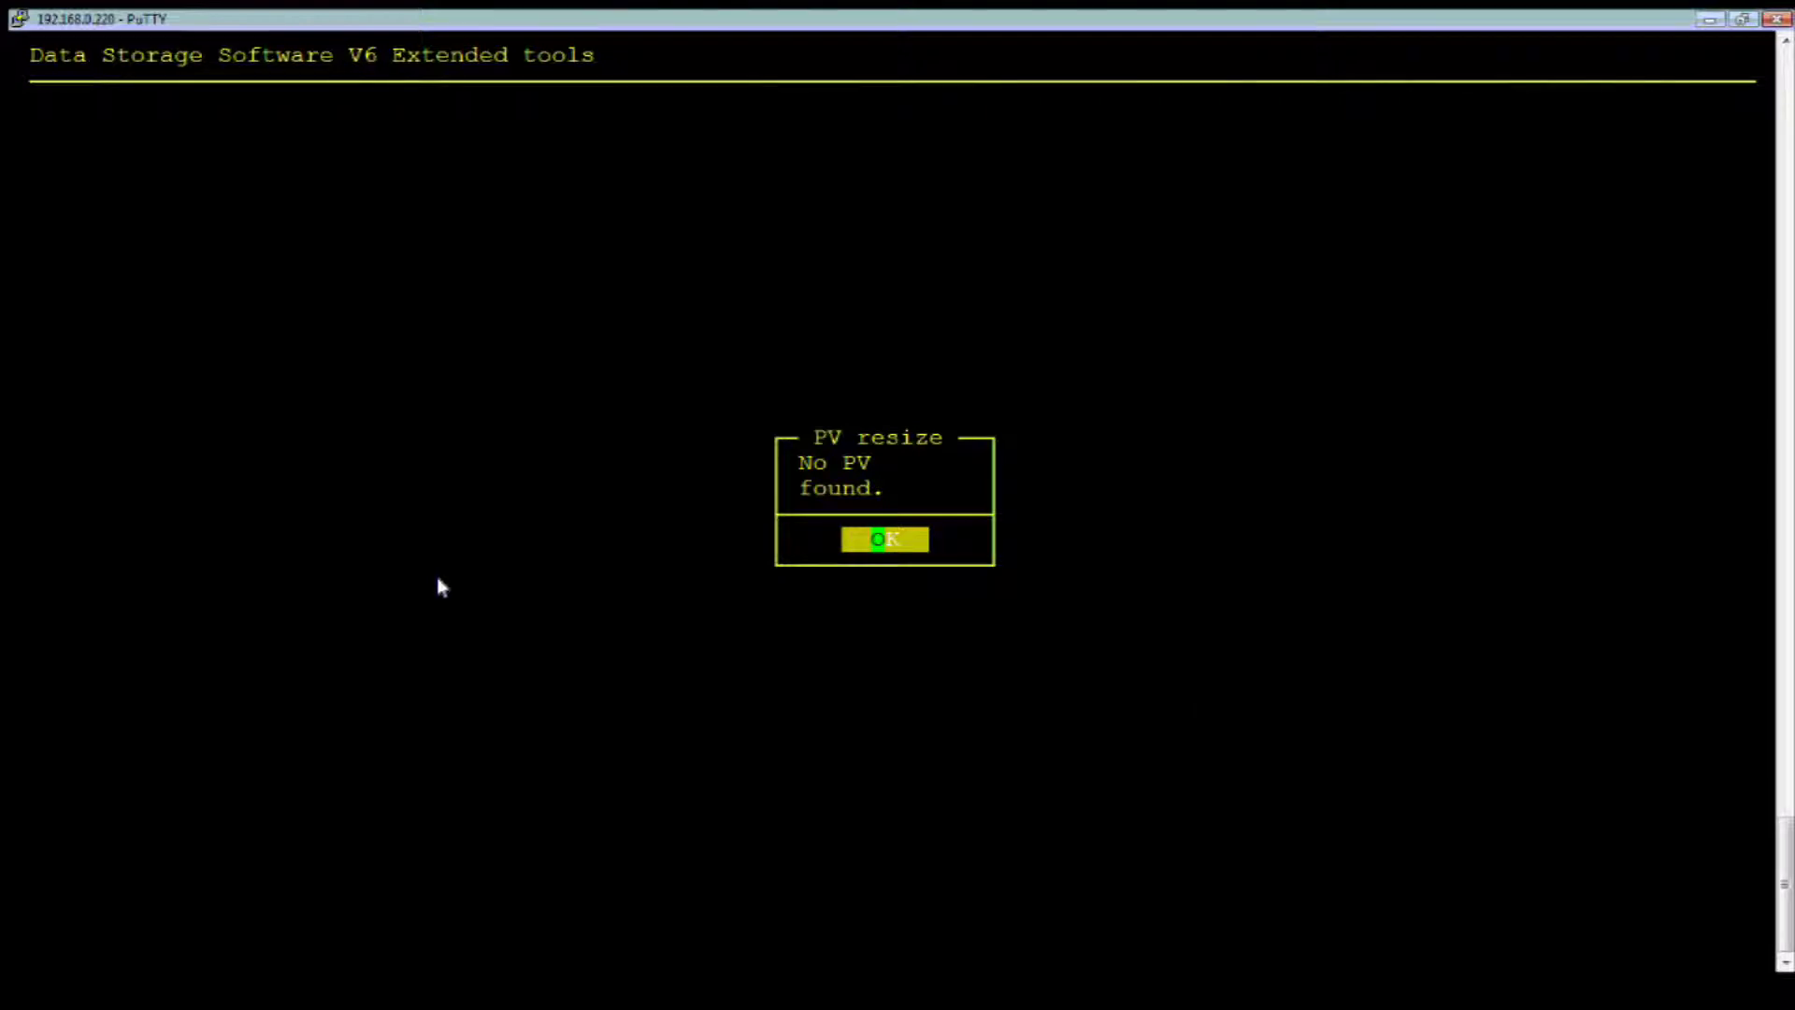
key("Return")
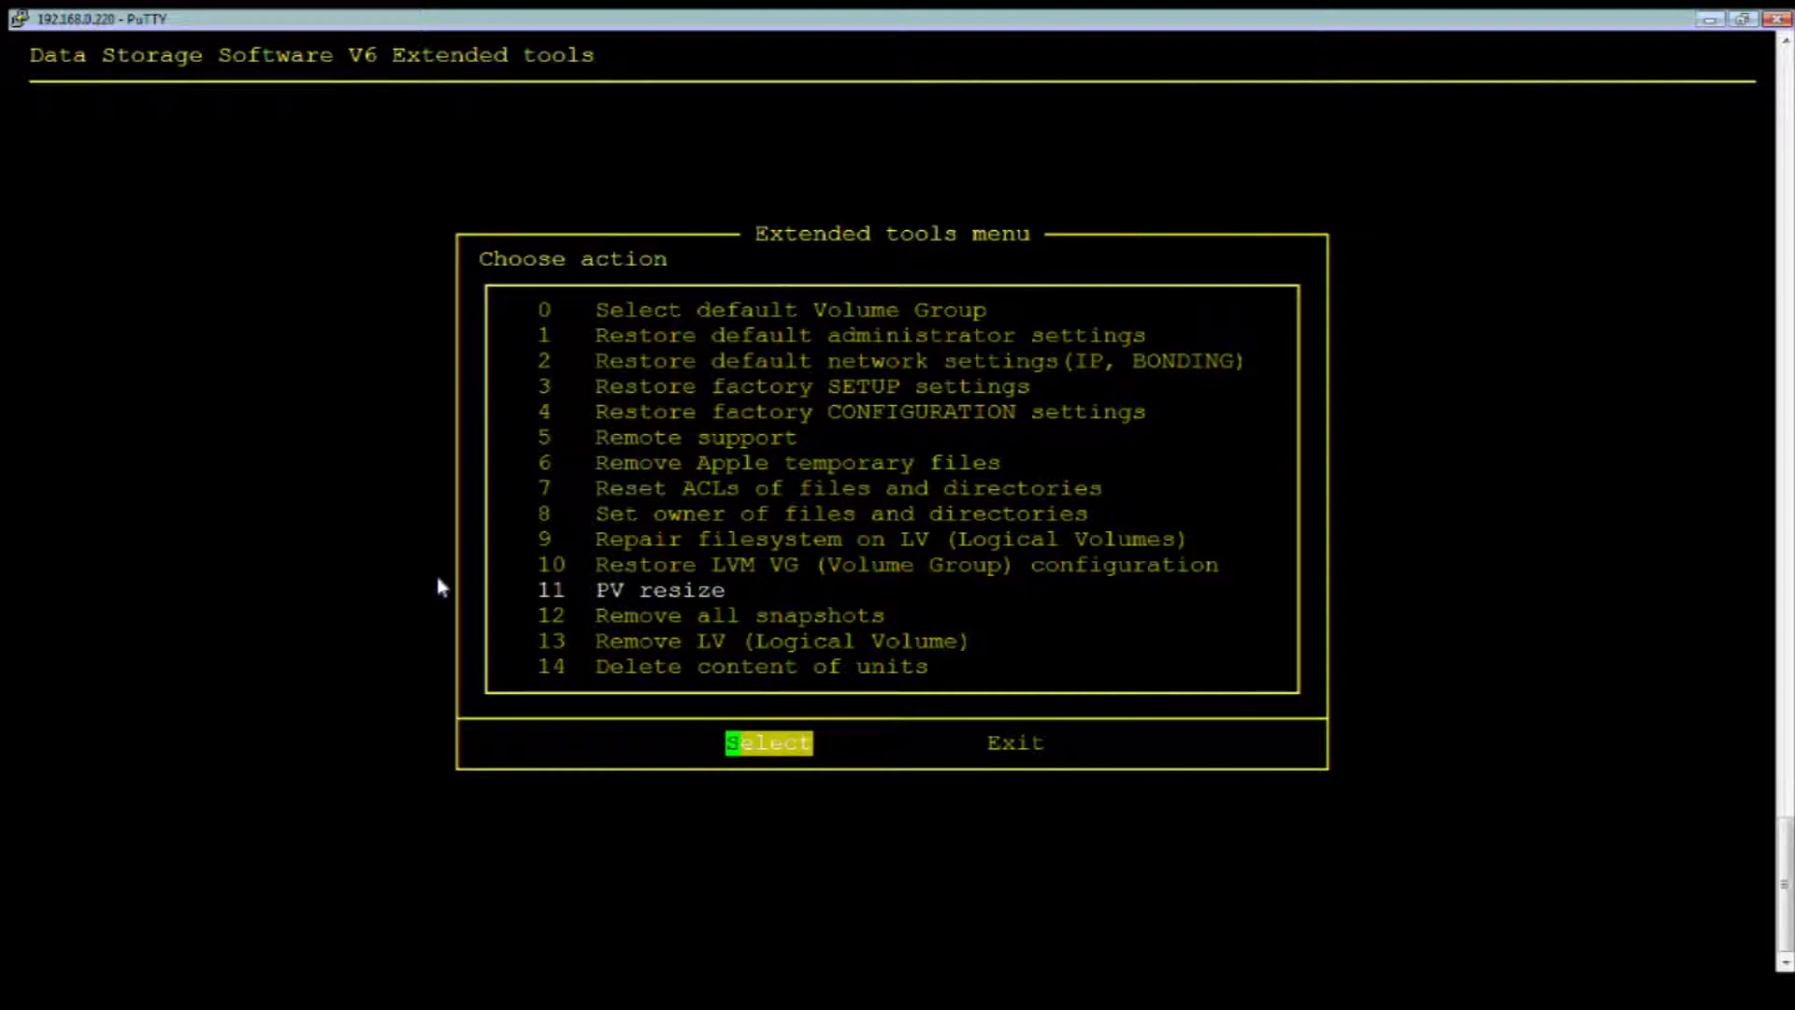
key("Tab")
key("Return")
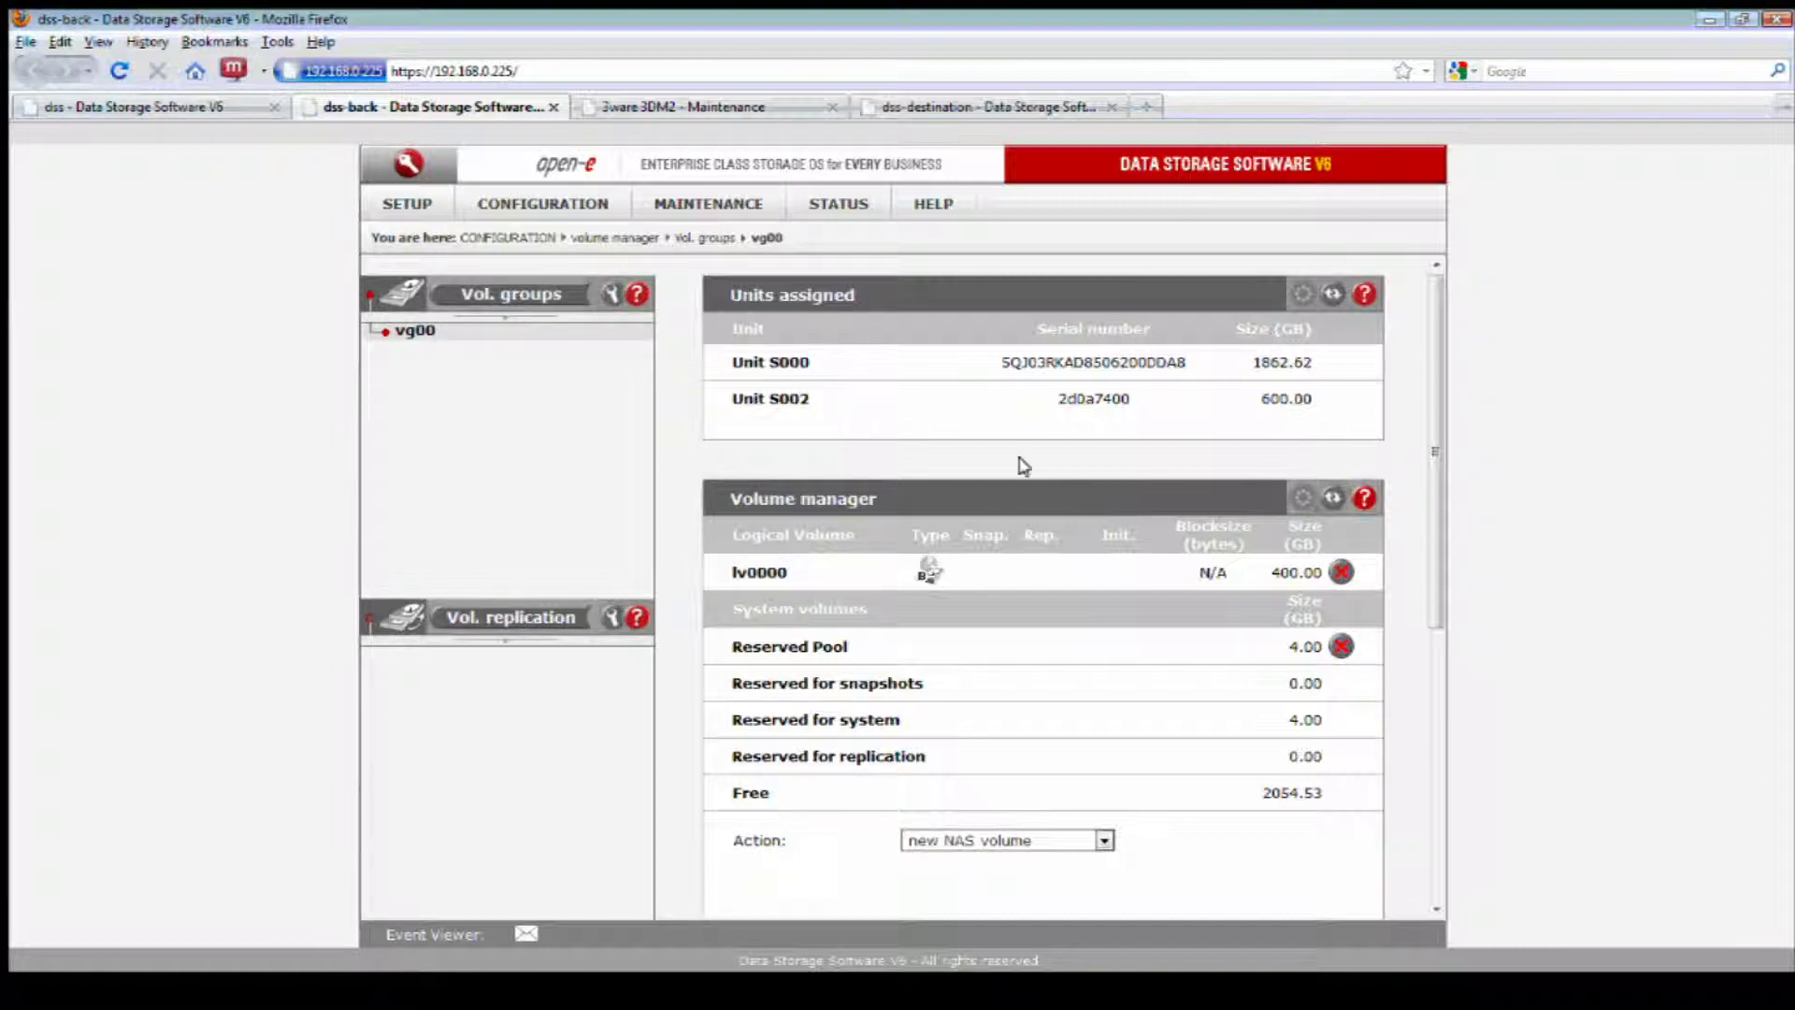
Switch to the 192.168.0.220 admin page and open MAINTENANCE > software update
left_click(227, 110)
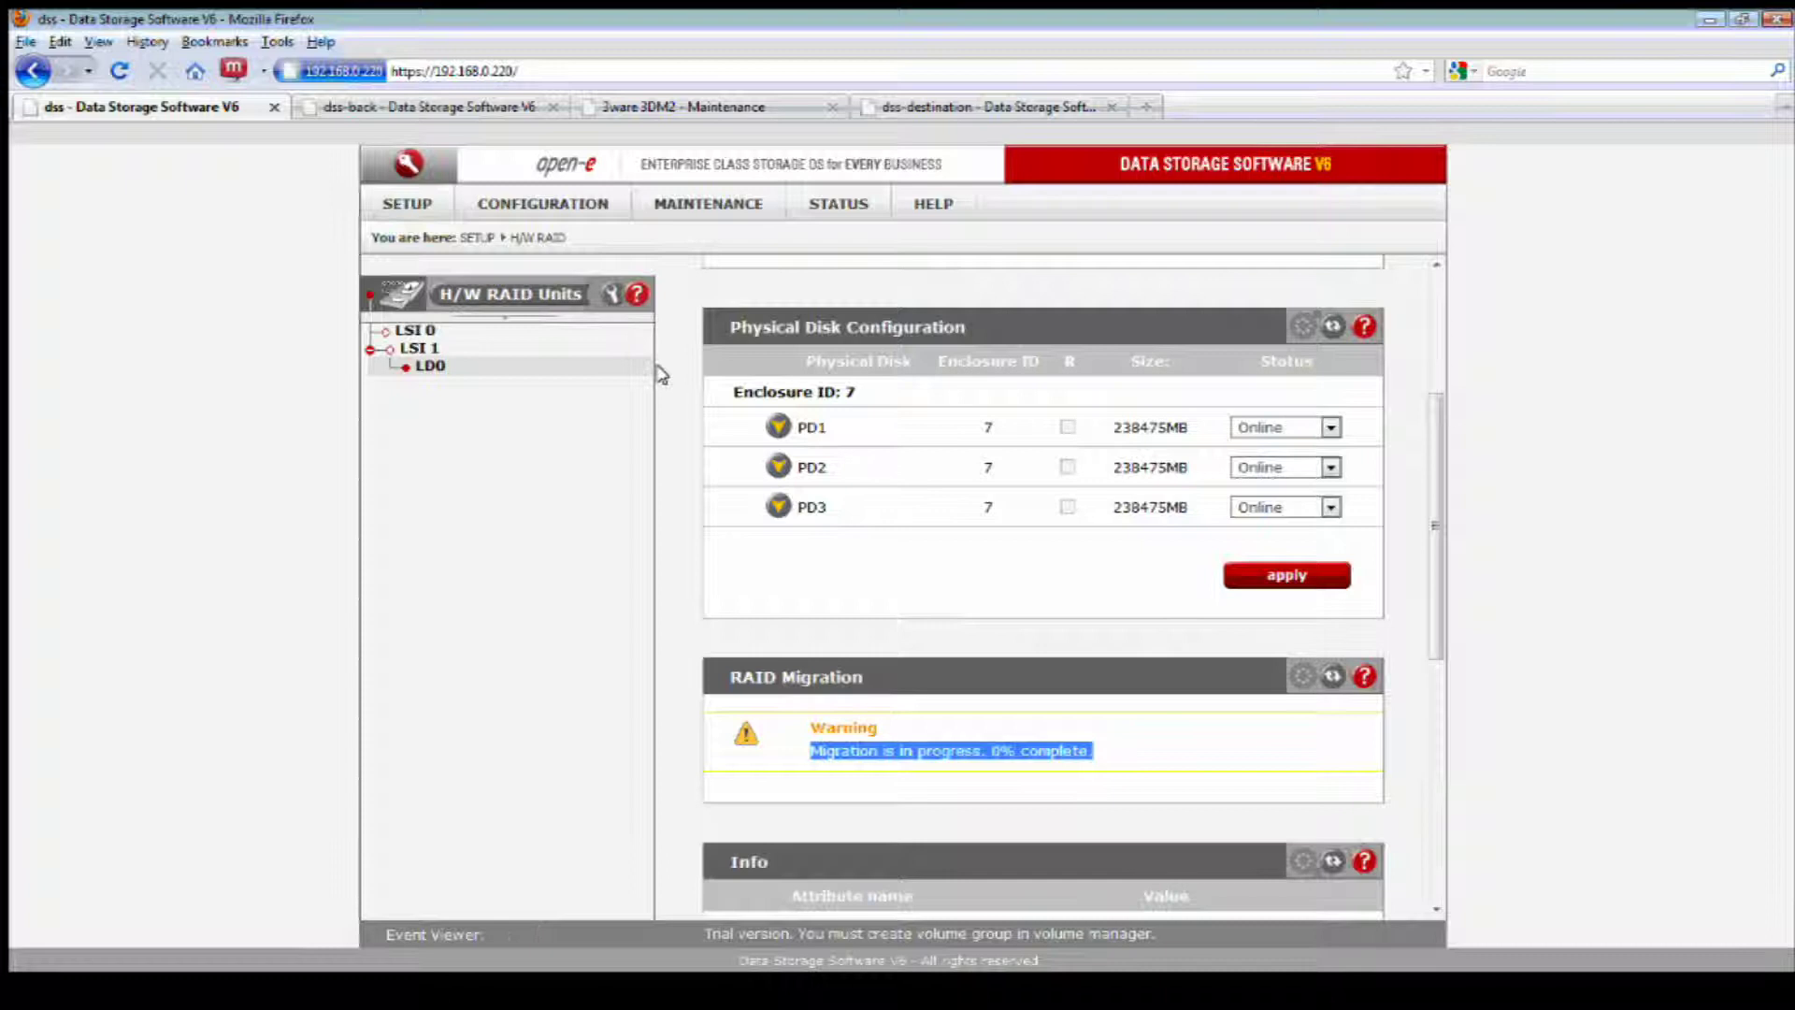
left_click(762, 204)
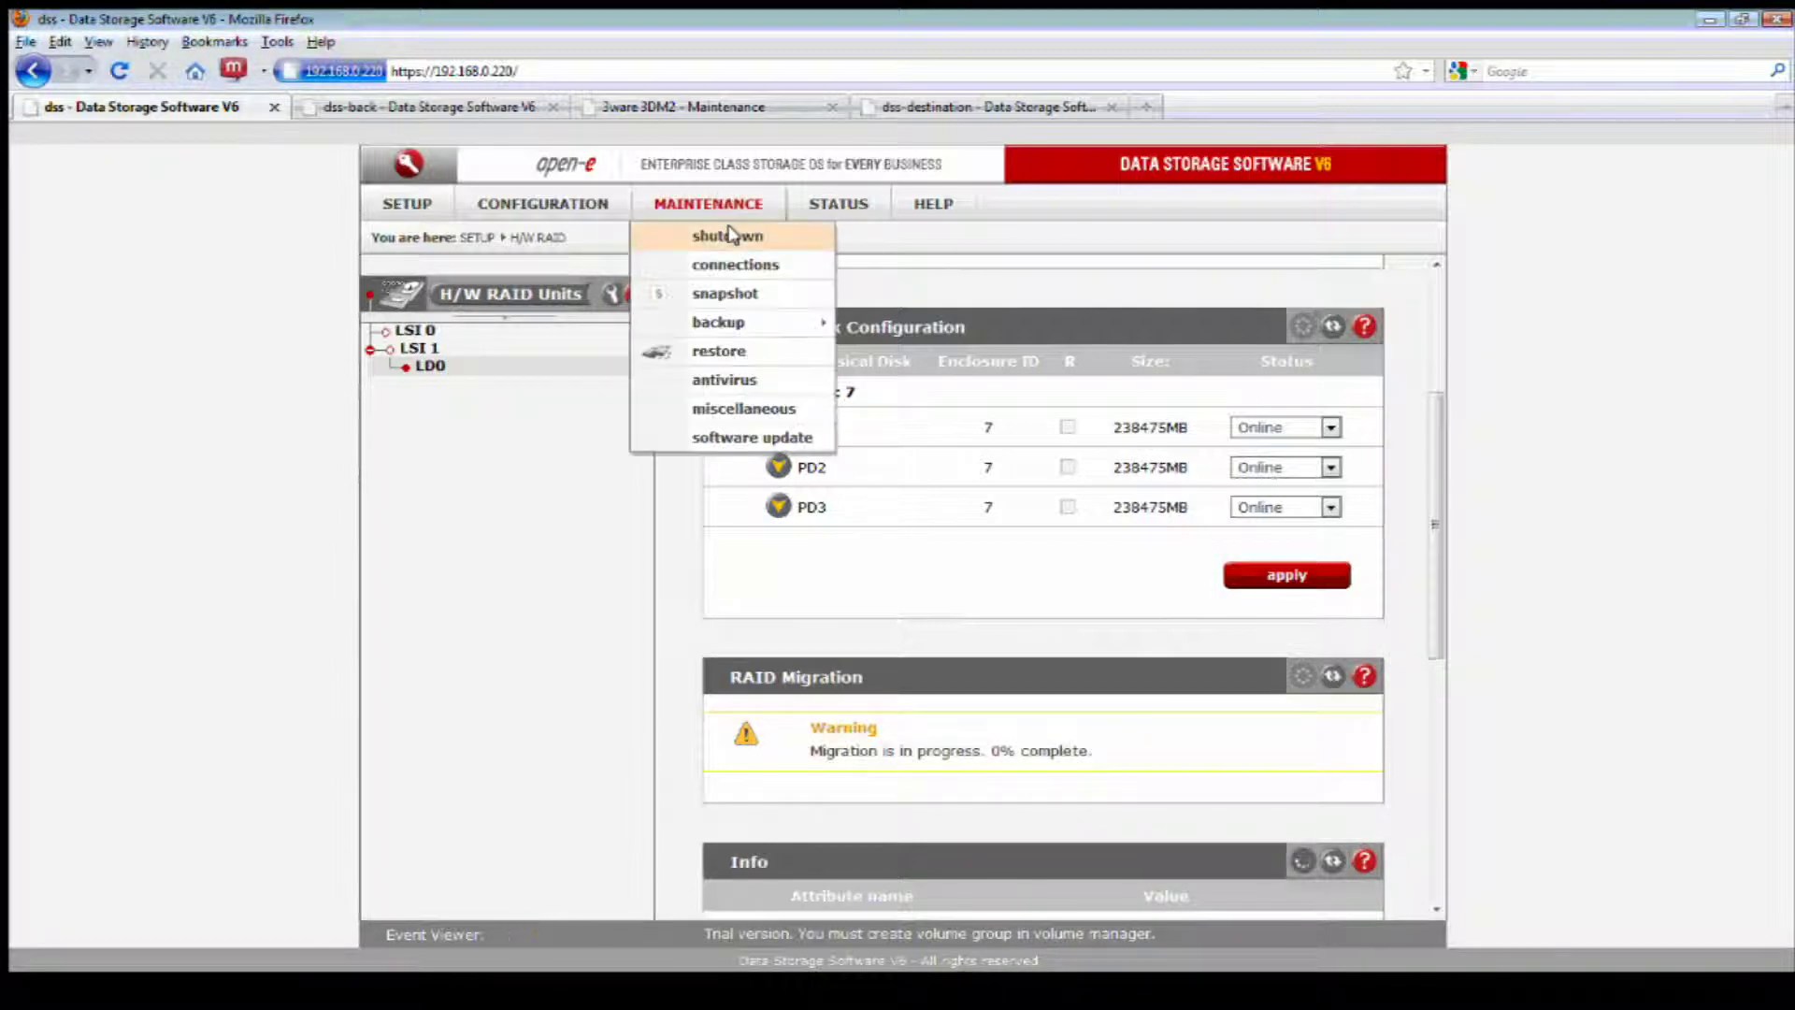
left_click(783, 435)
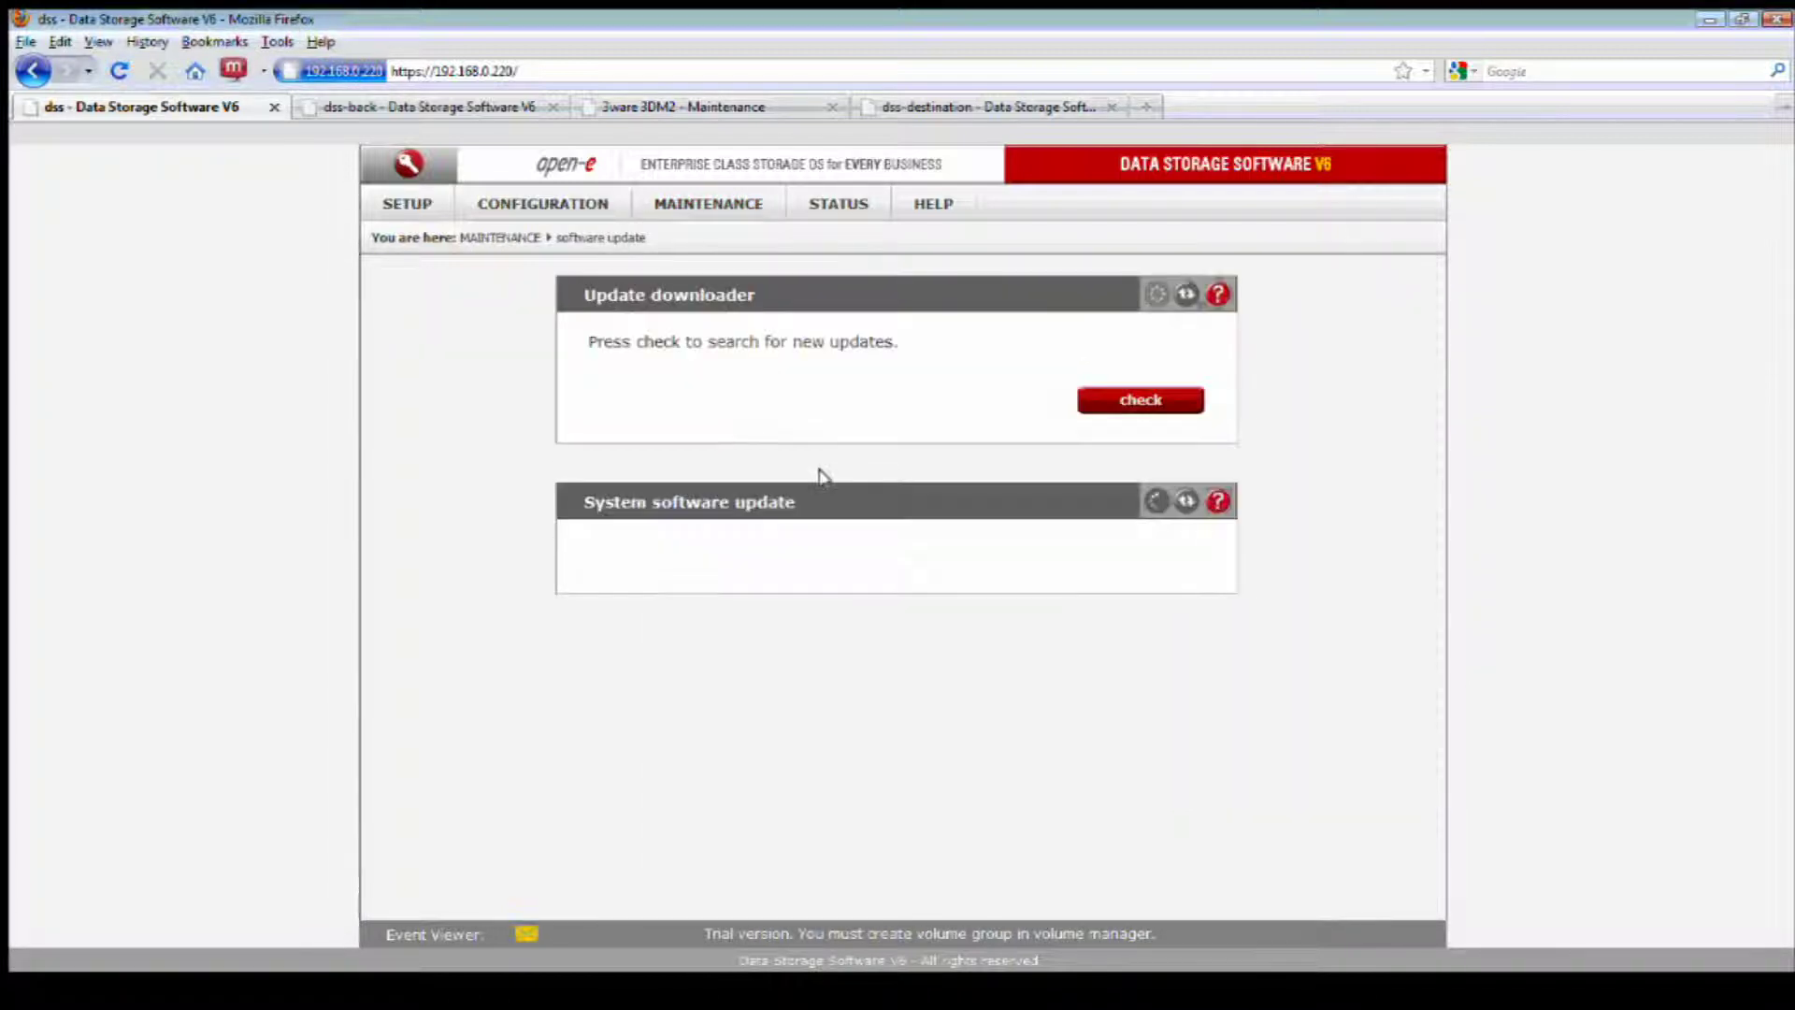
Expand the installed version's release notes and highlight build number b4909
left_click(1191, 695)
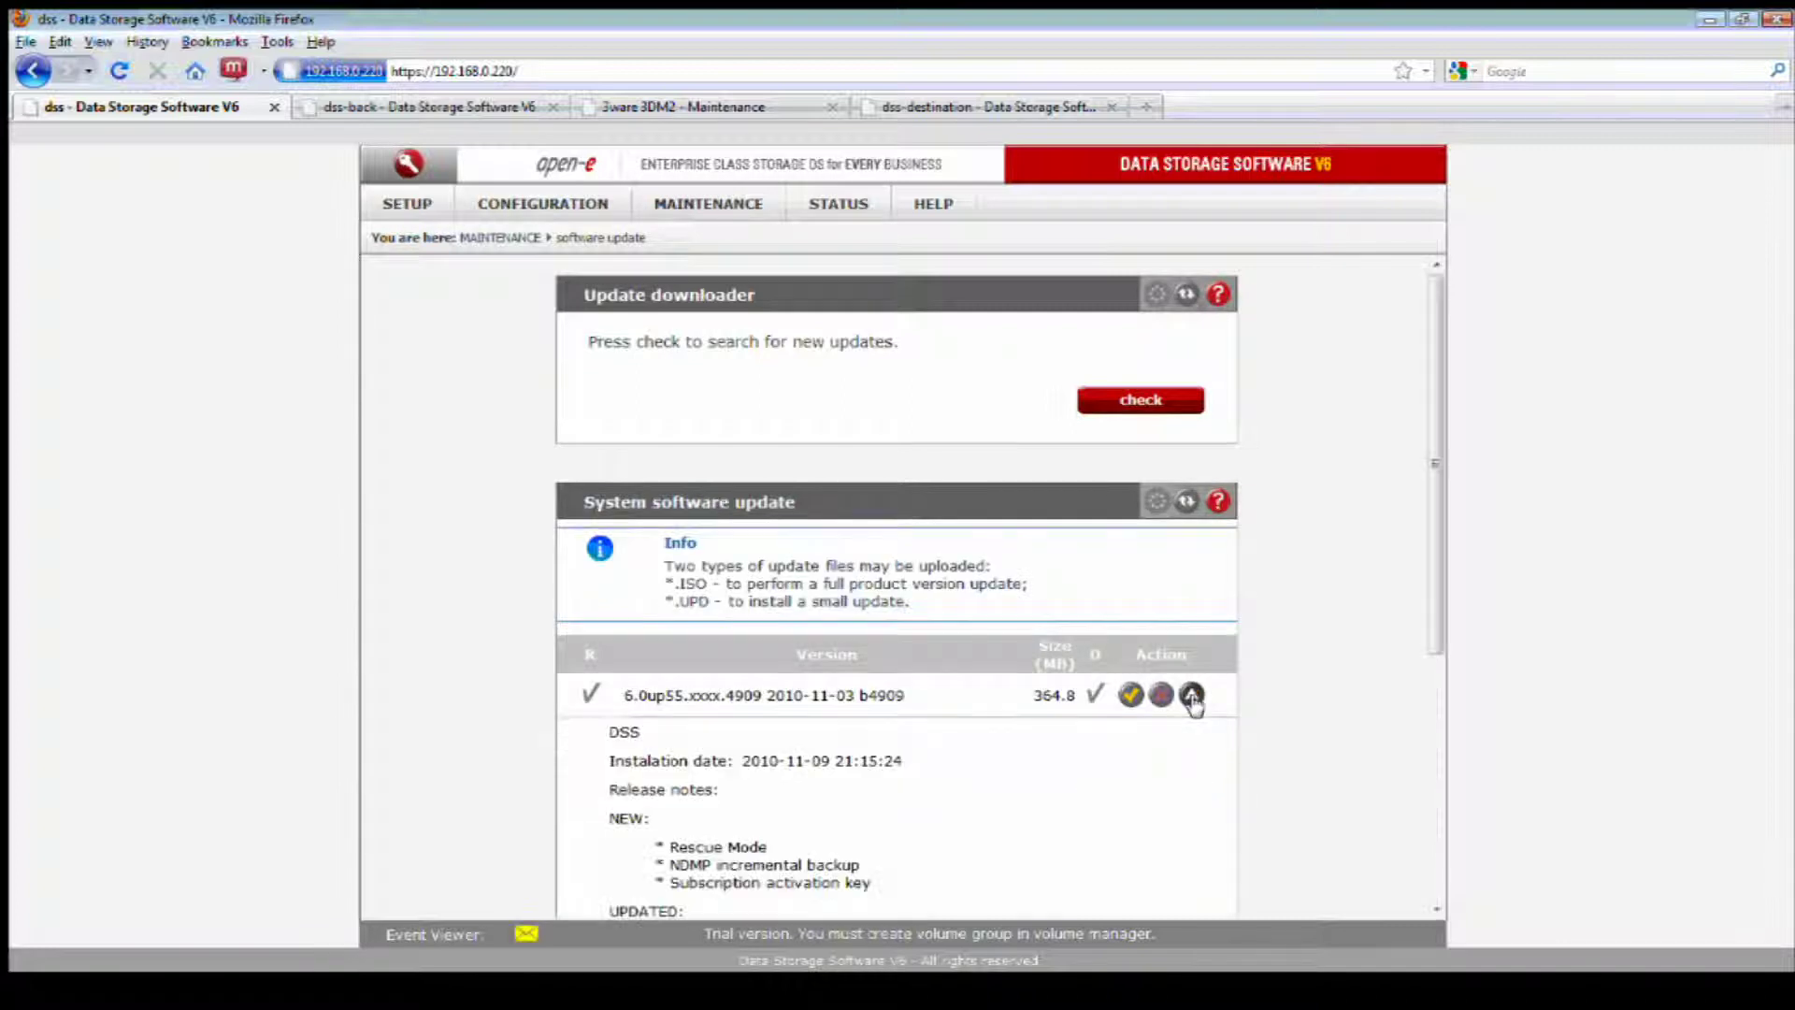
scroll(1202, 705, "down", 6)
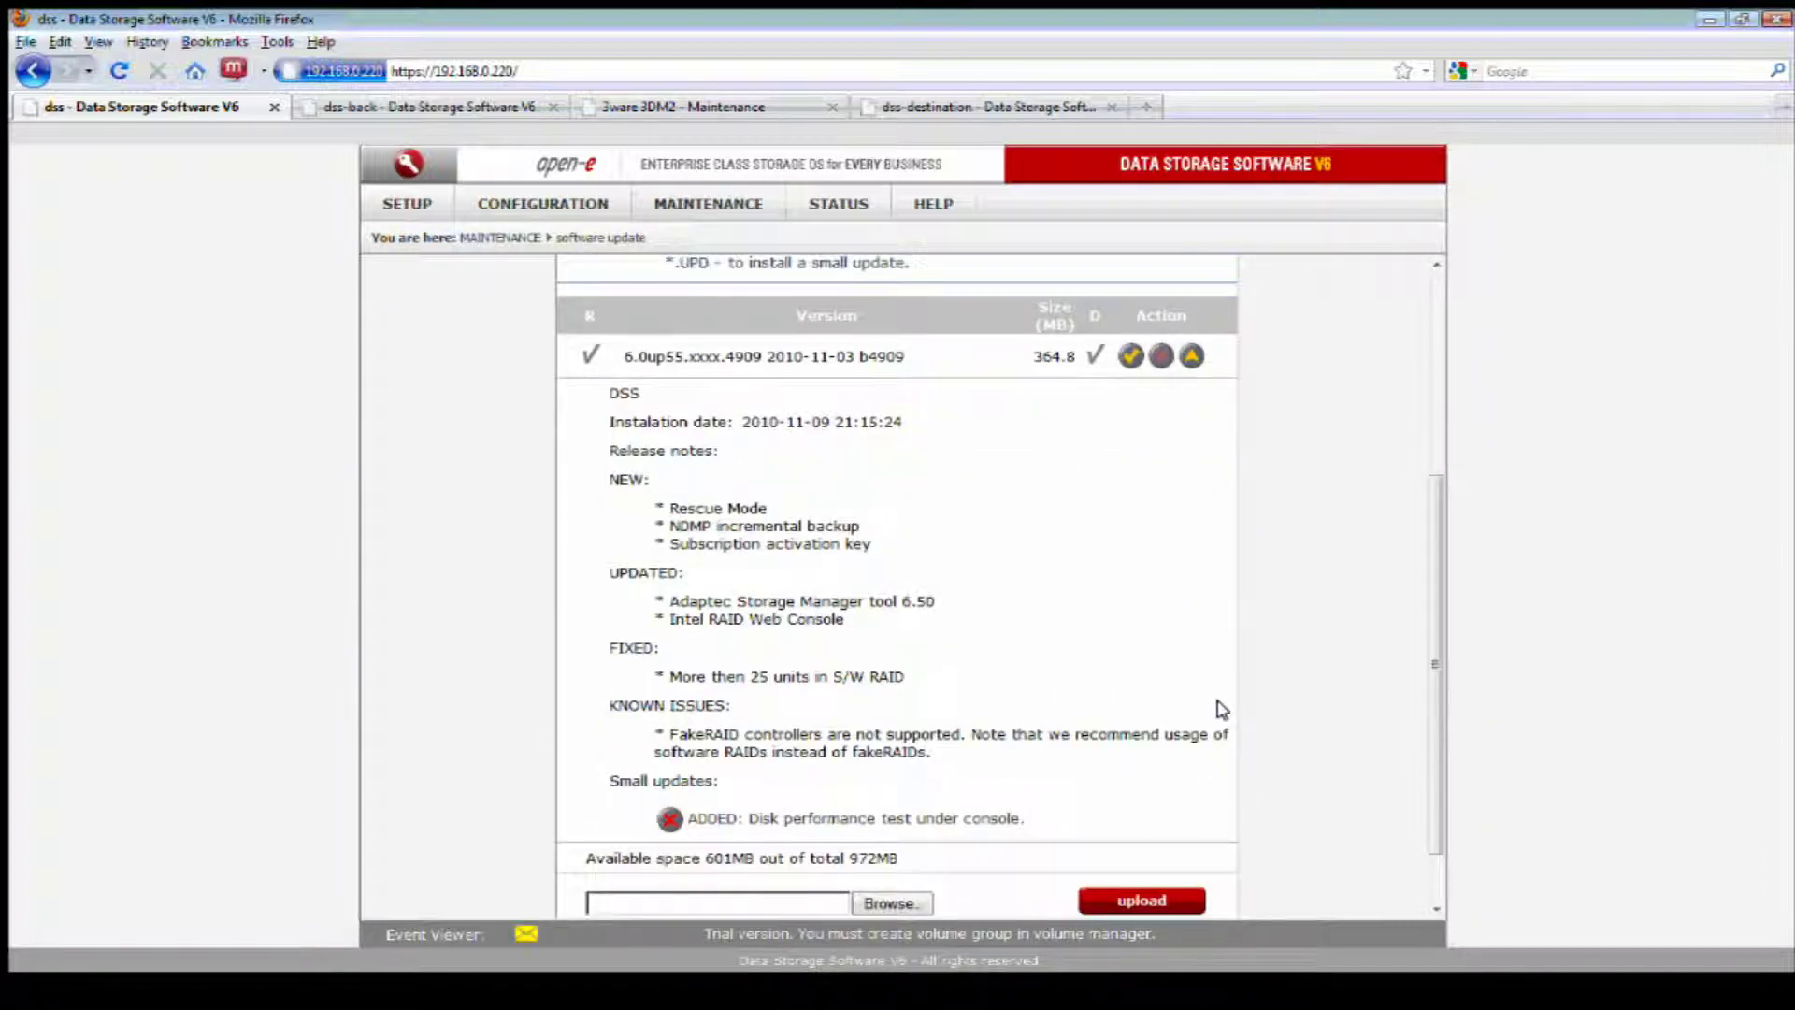
scroll(1003, 727, "down", 2)
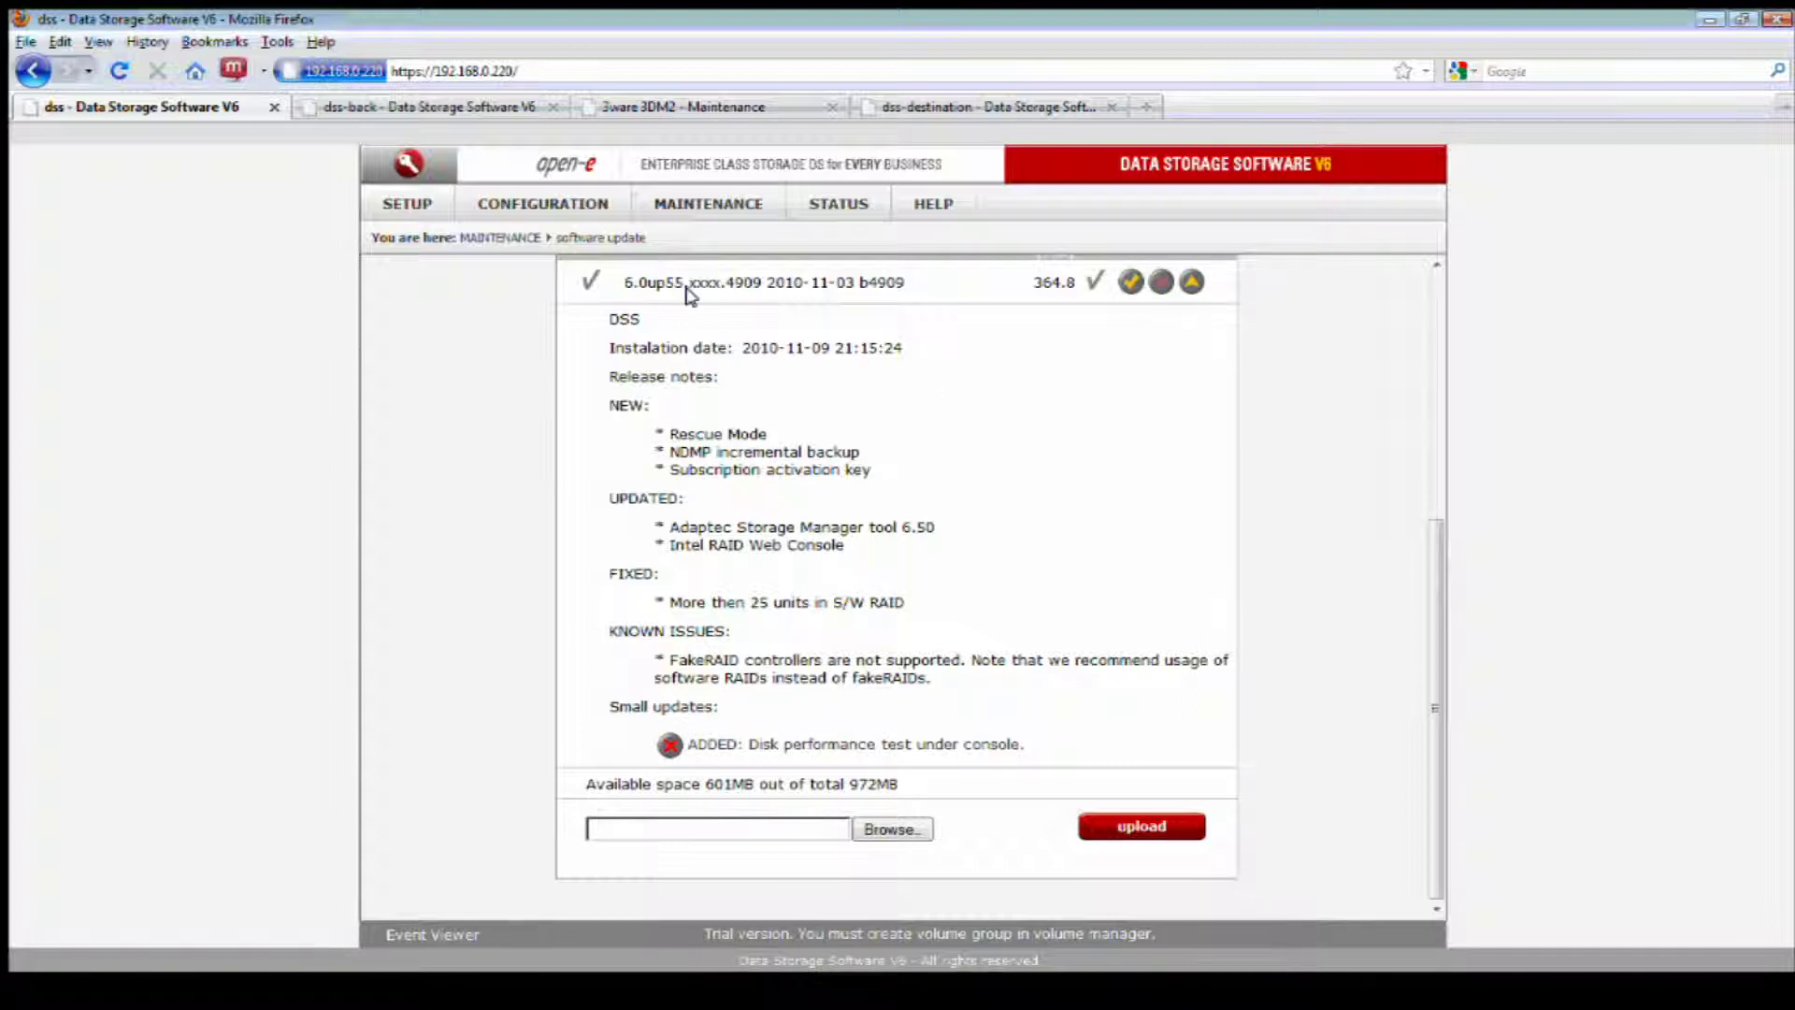
left_click_drag(895, 282, 860, 283)
In PuTTY, open Add-ons > Disk test from the Ctrl+Alt+T console tools menu
key("alt+Tab")
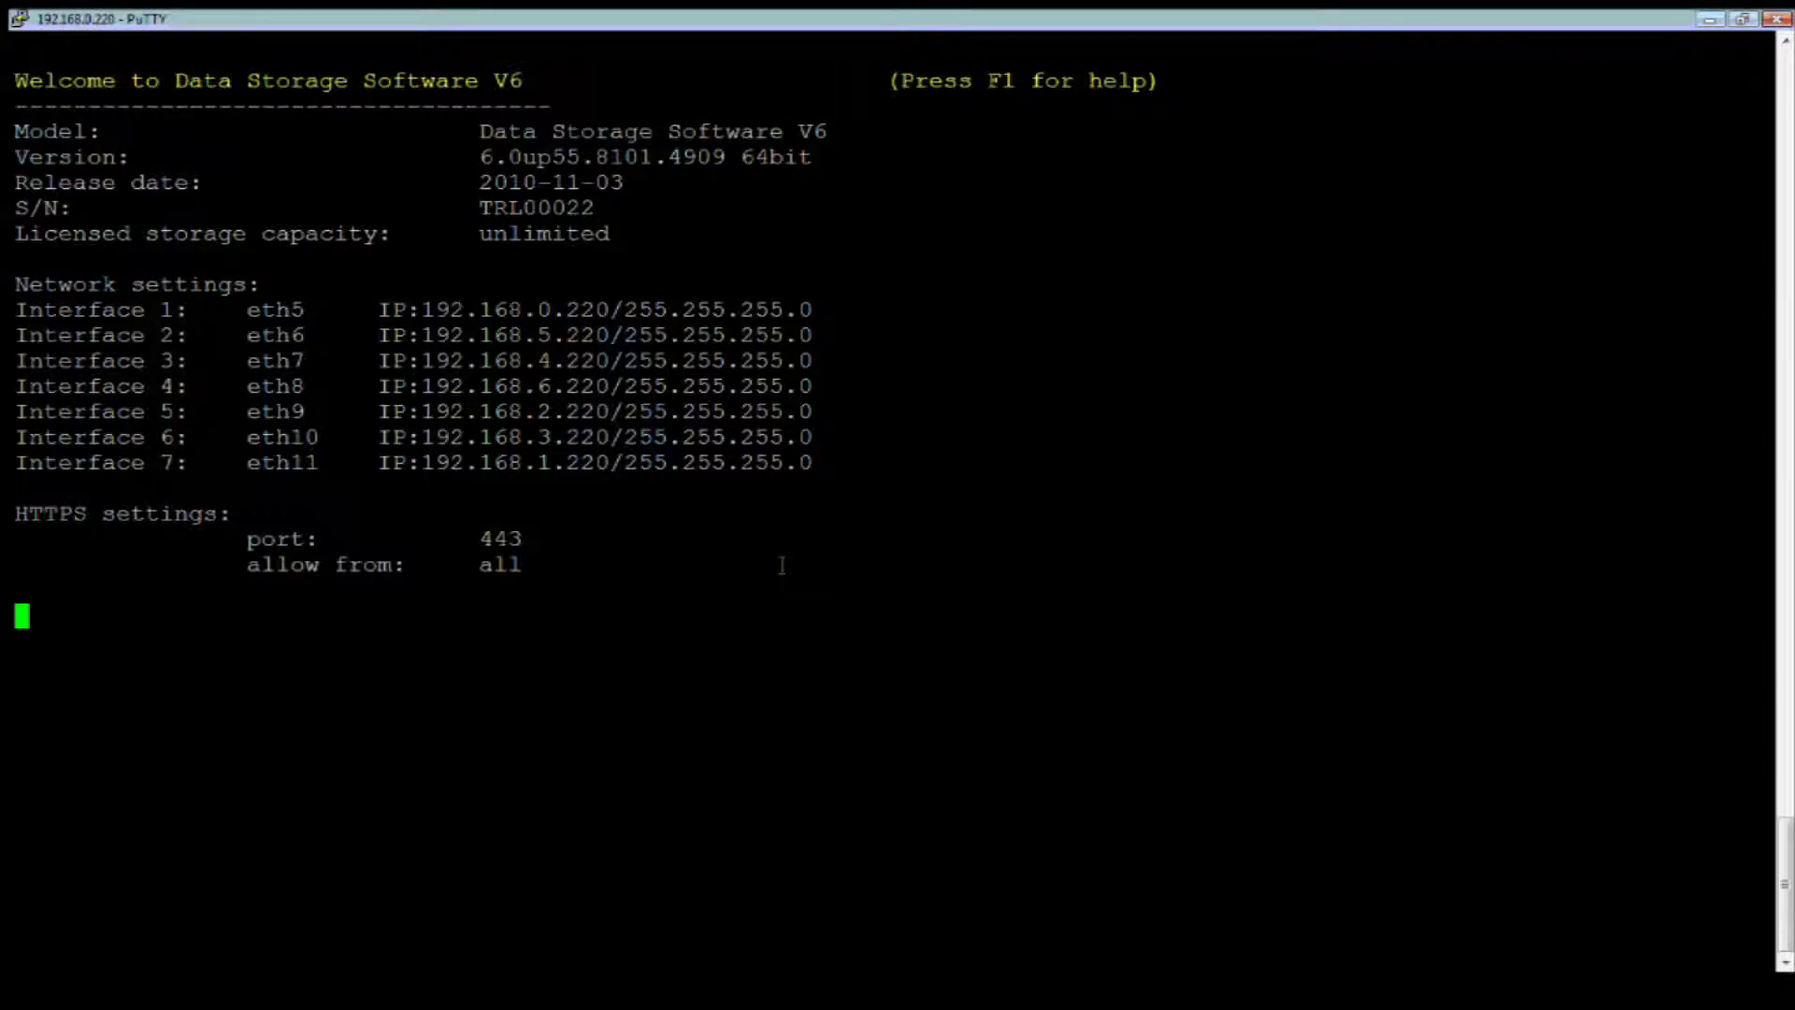
key("ctrl+alt+t")
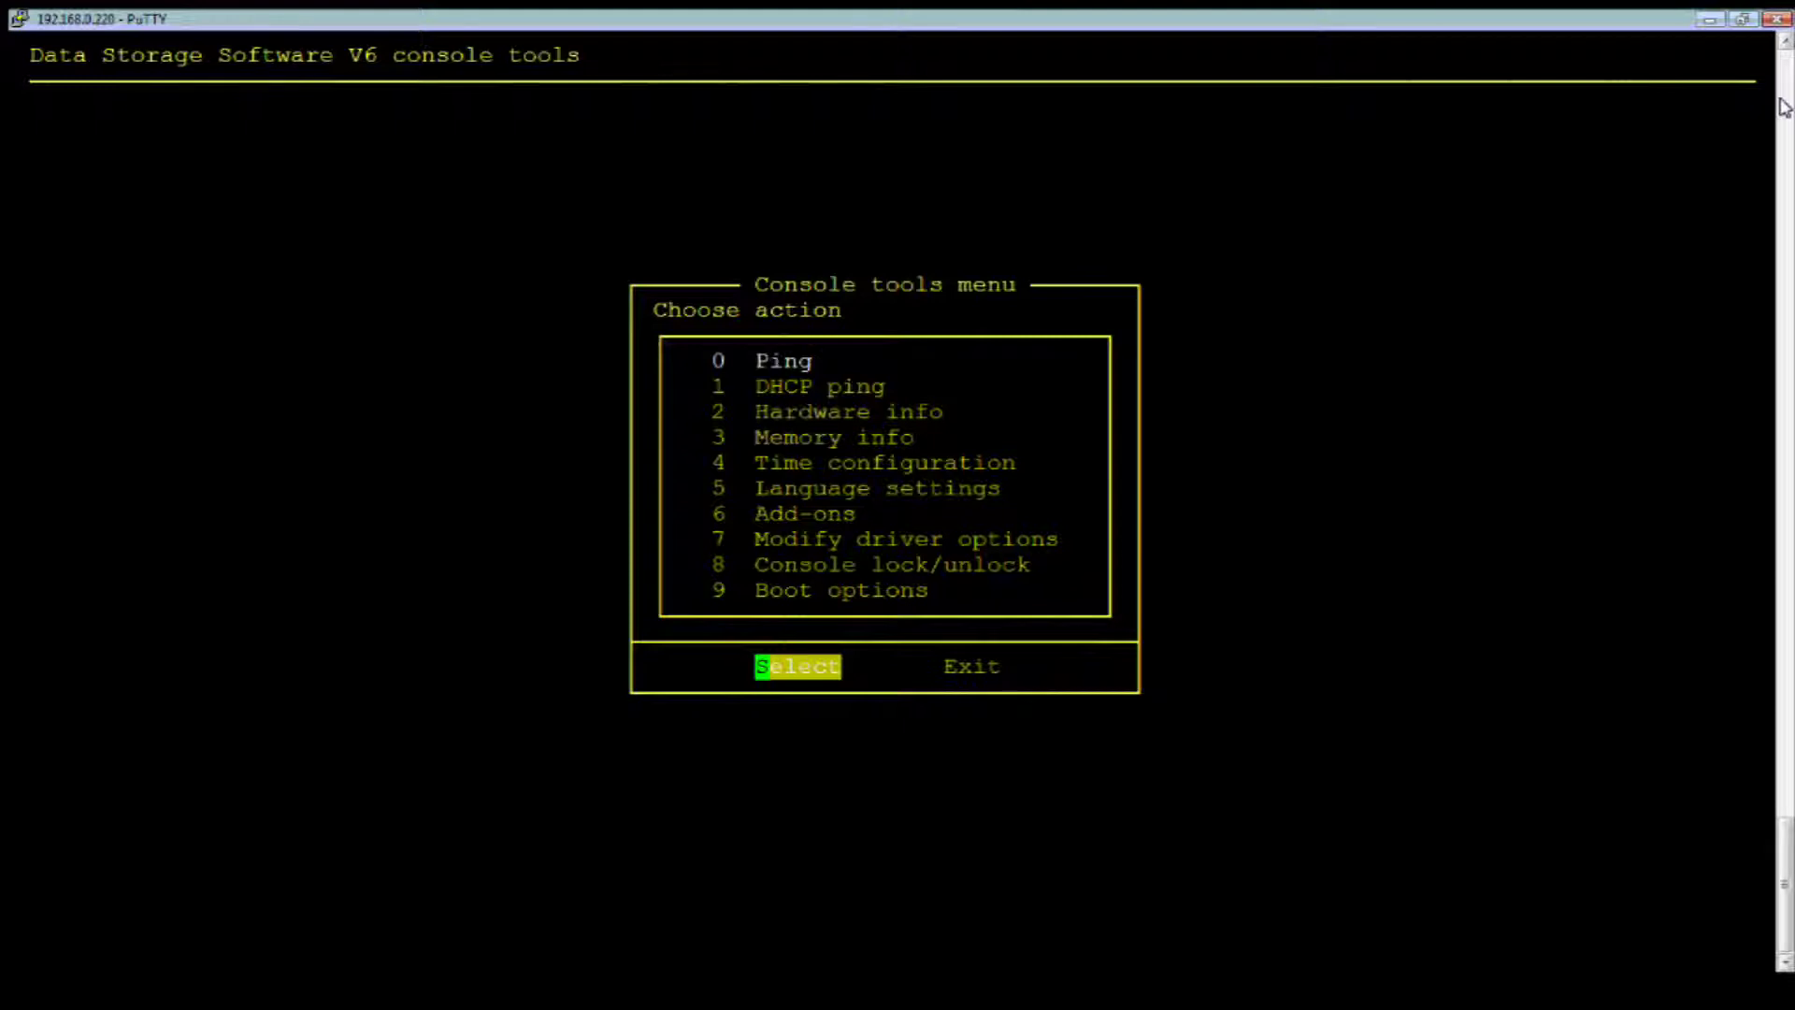
key("Down")
key("Down")
key("Down")
key("Down")
key("Down")
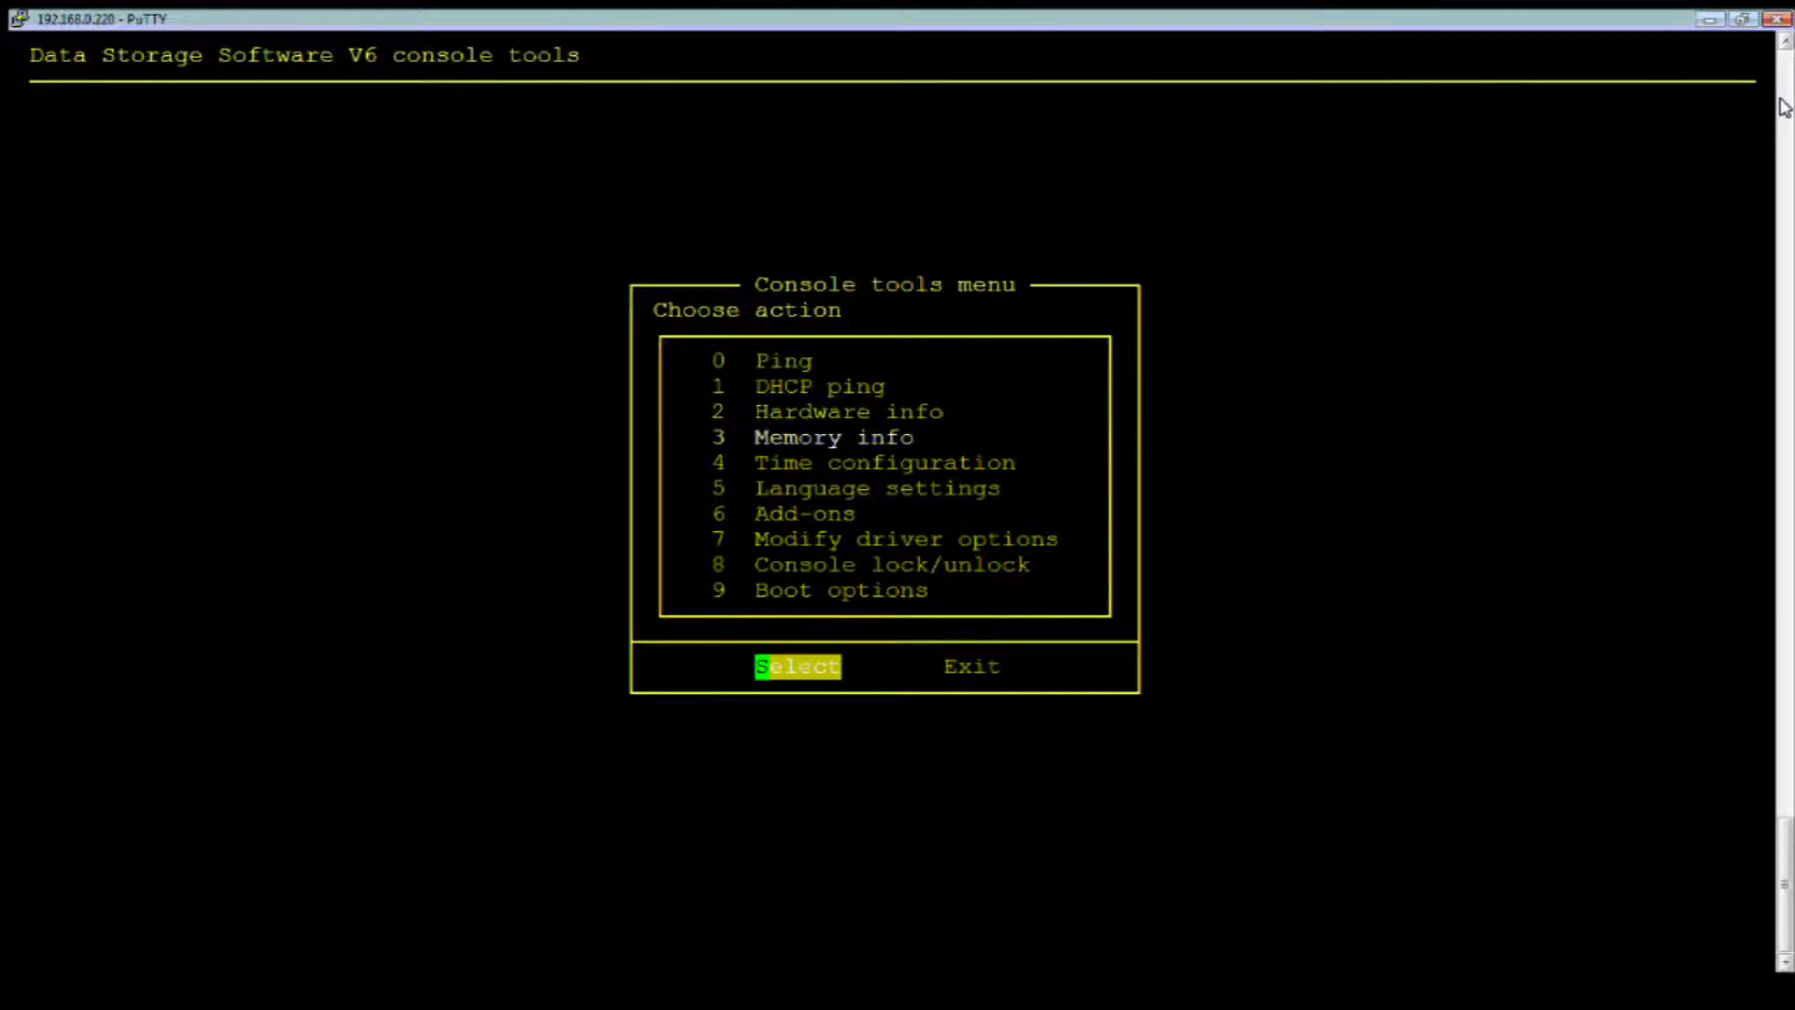
key("Down")
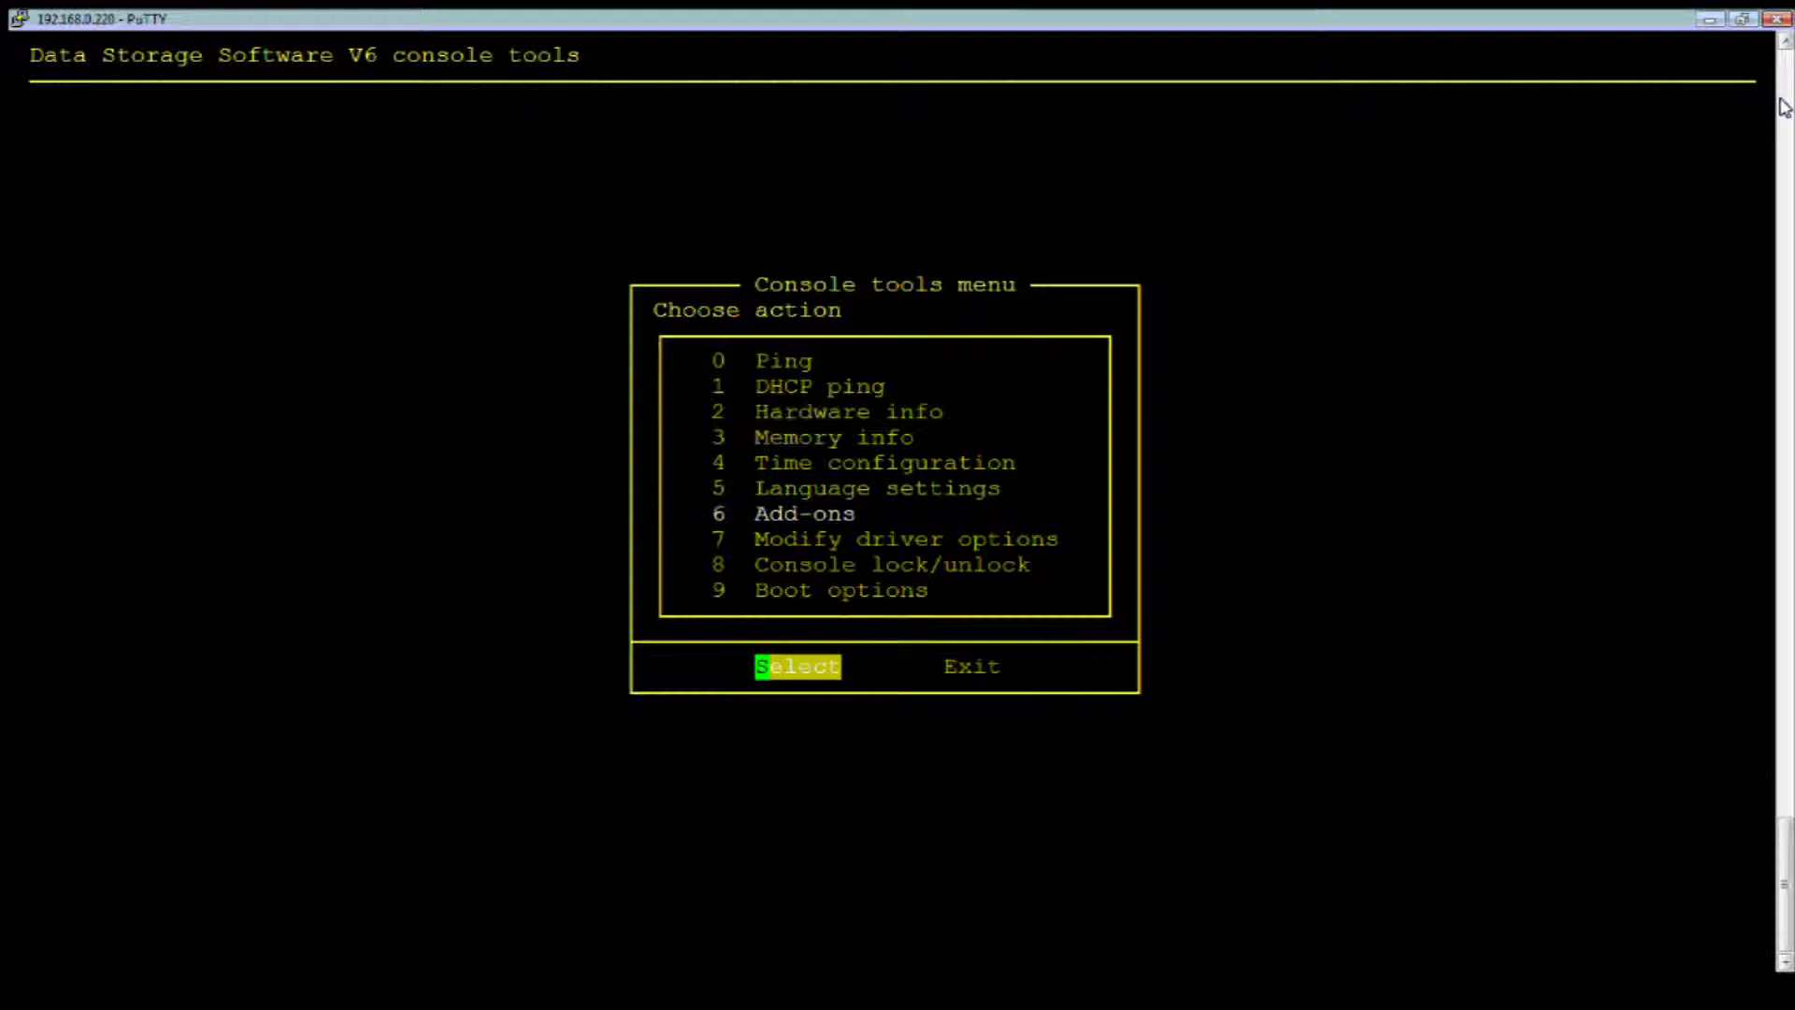
key("Return")
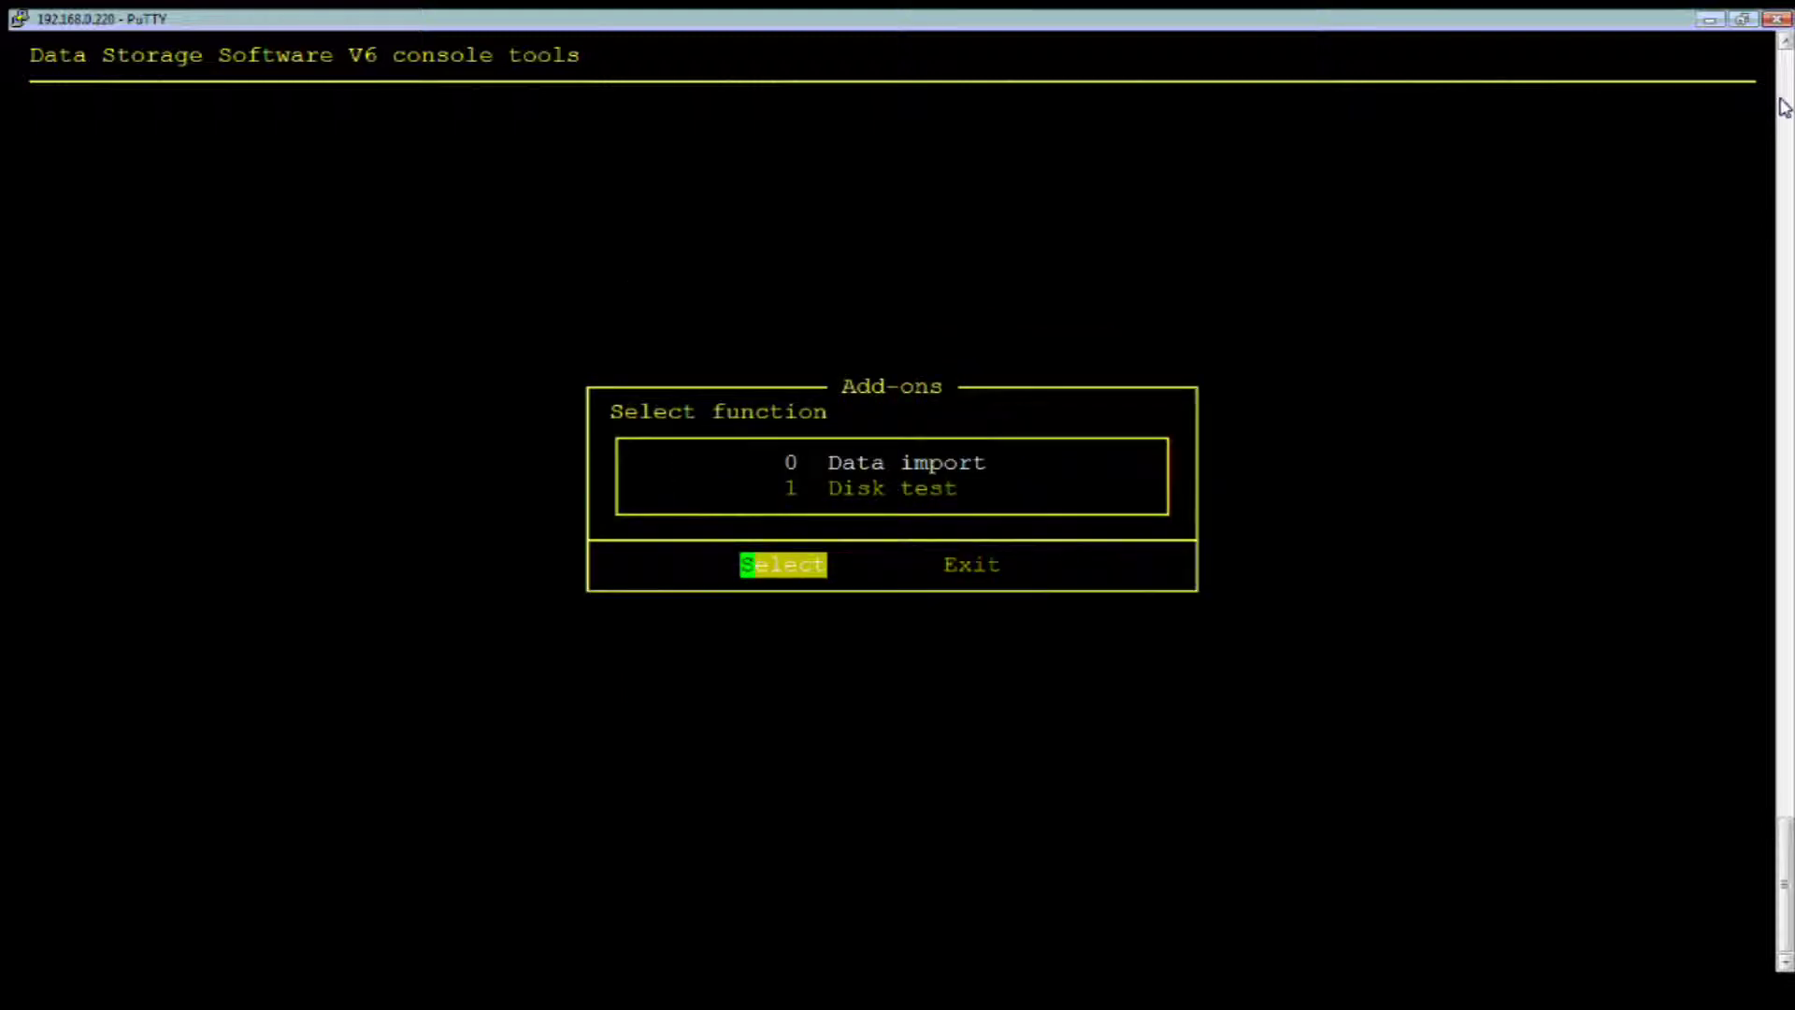
key("Down")
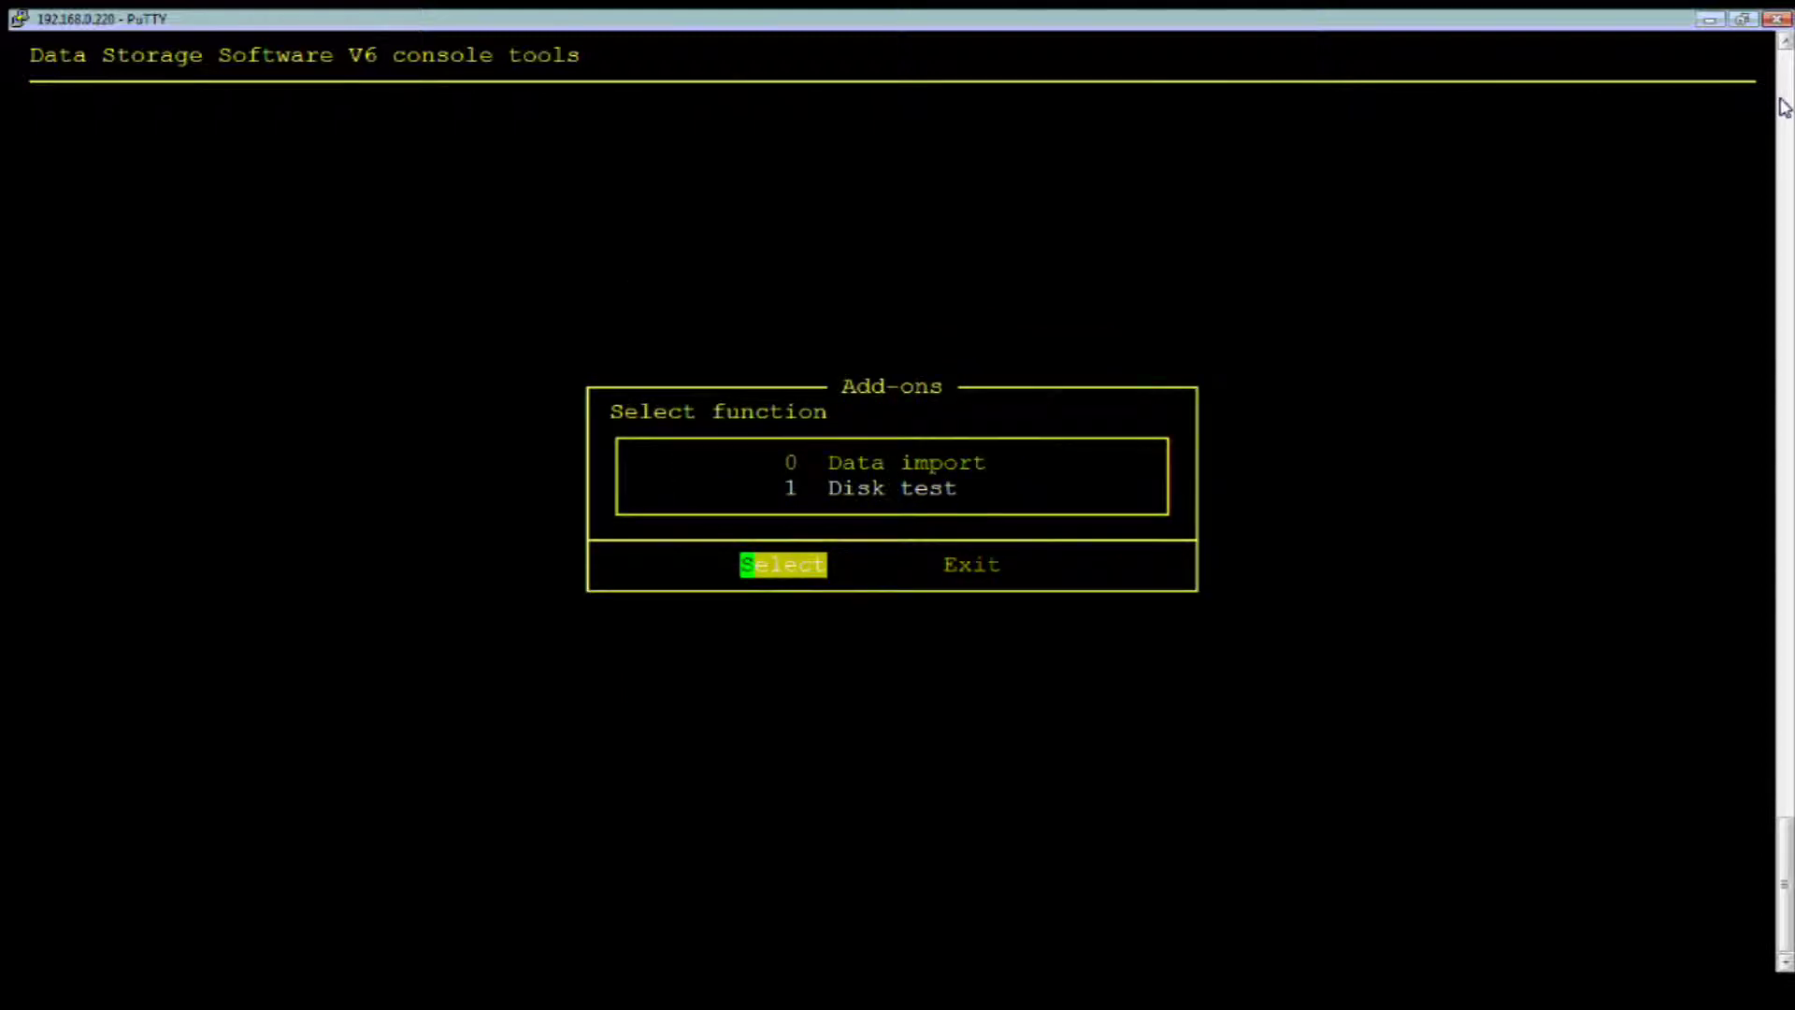
key("Return")
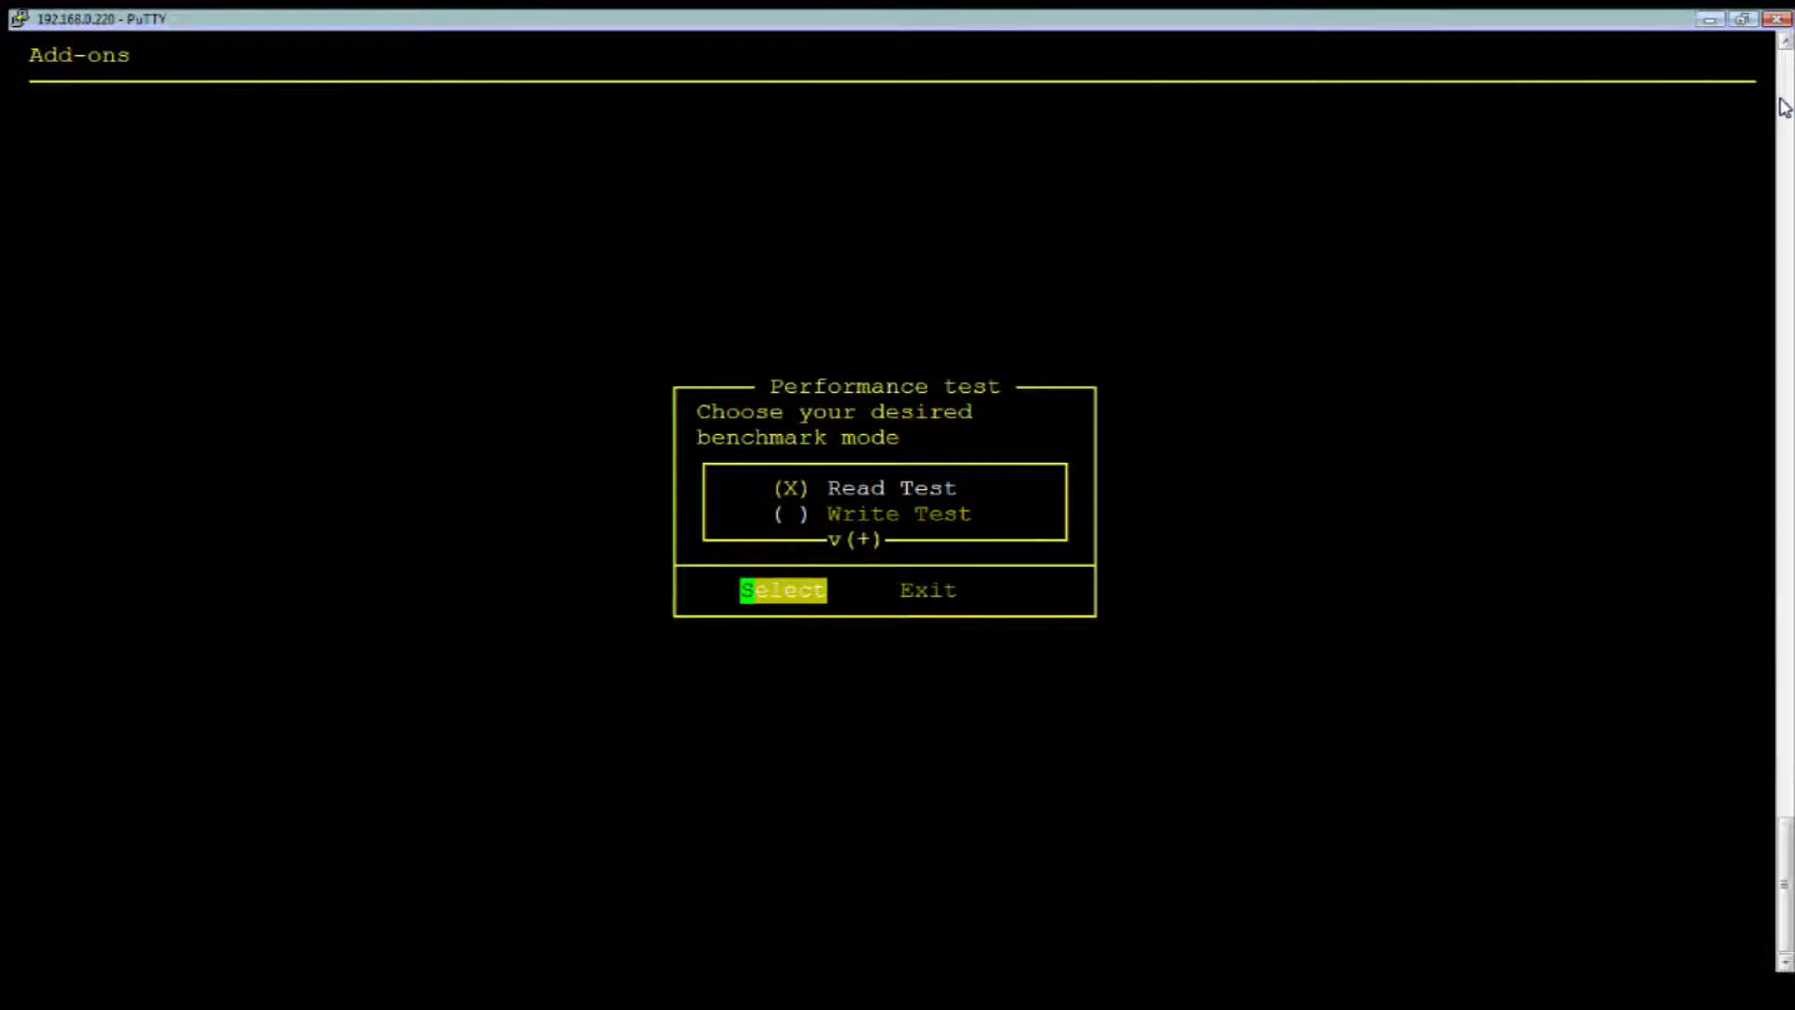
Start the Read Test benchmark on unit S000
key("Return")
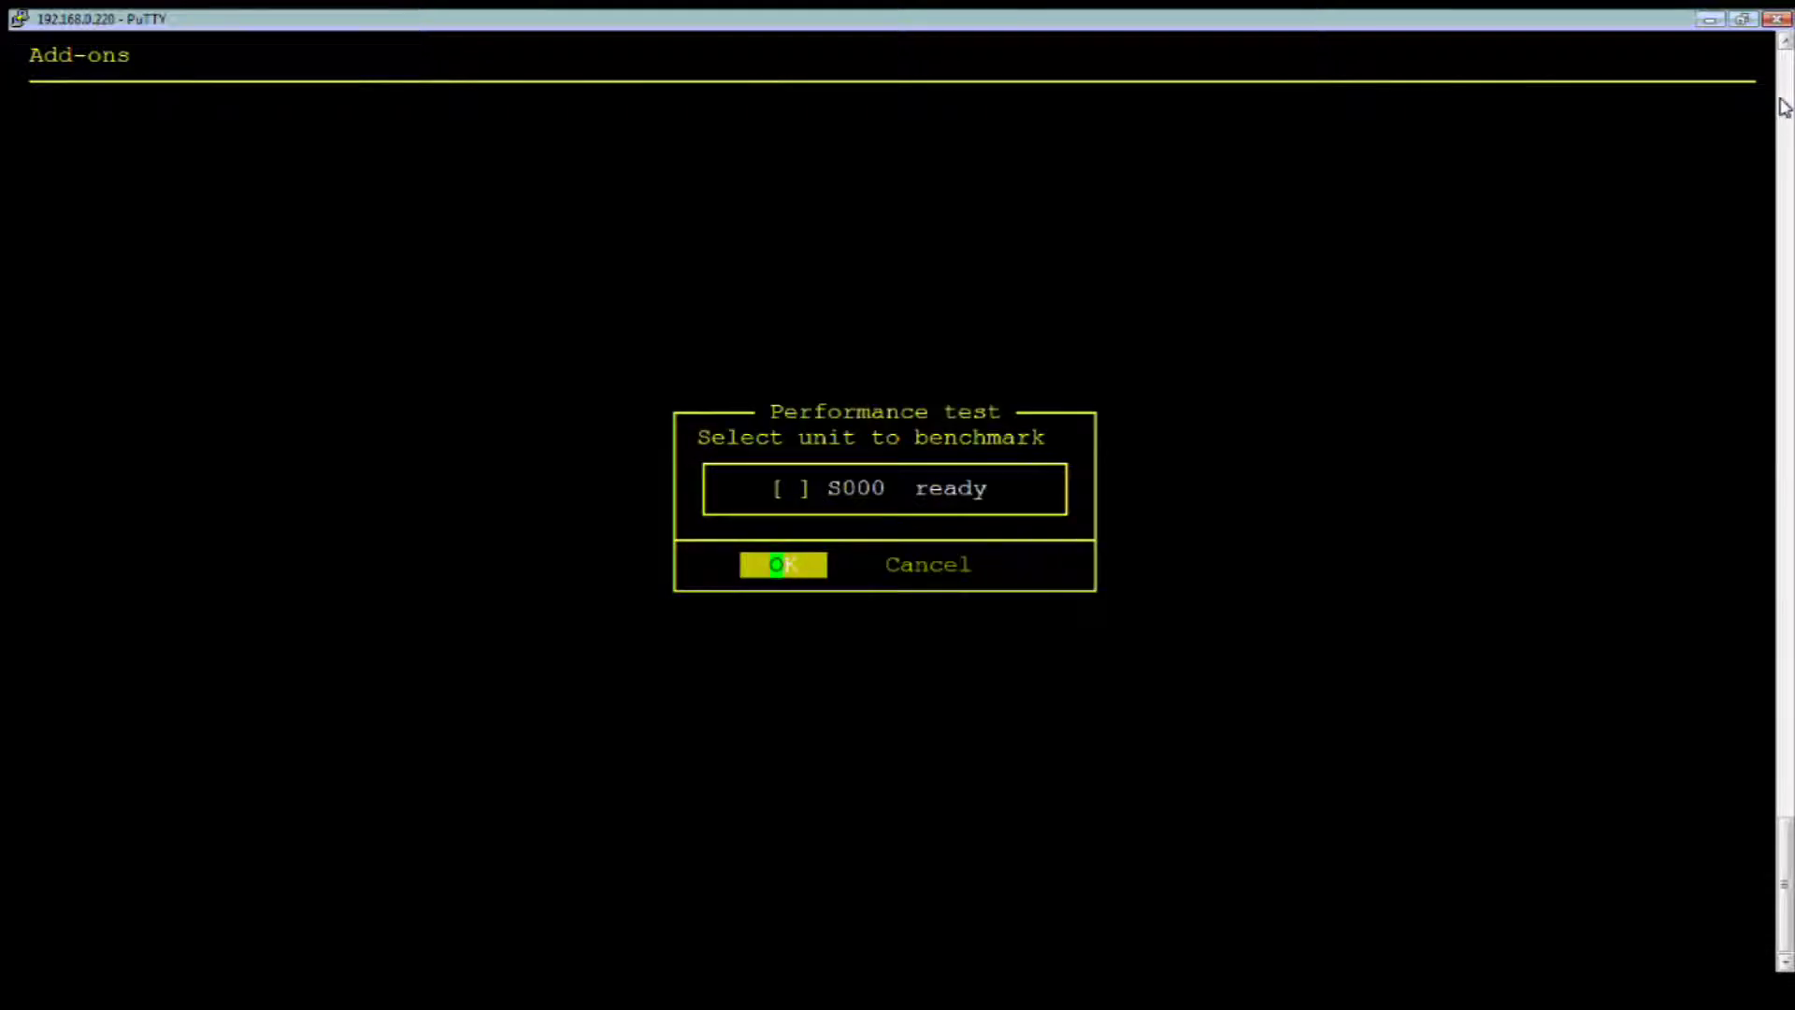
key("space")
key("Return")
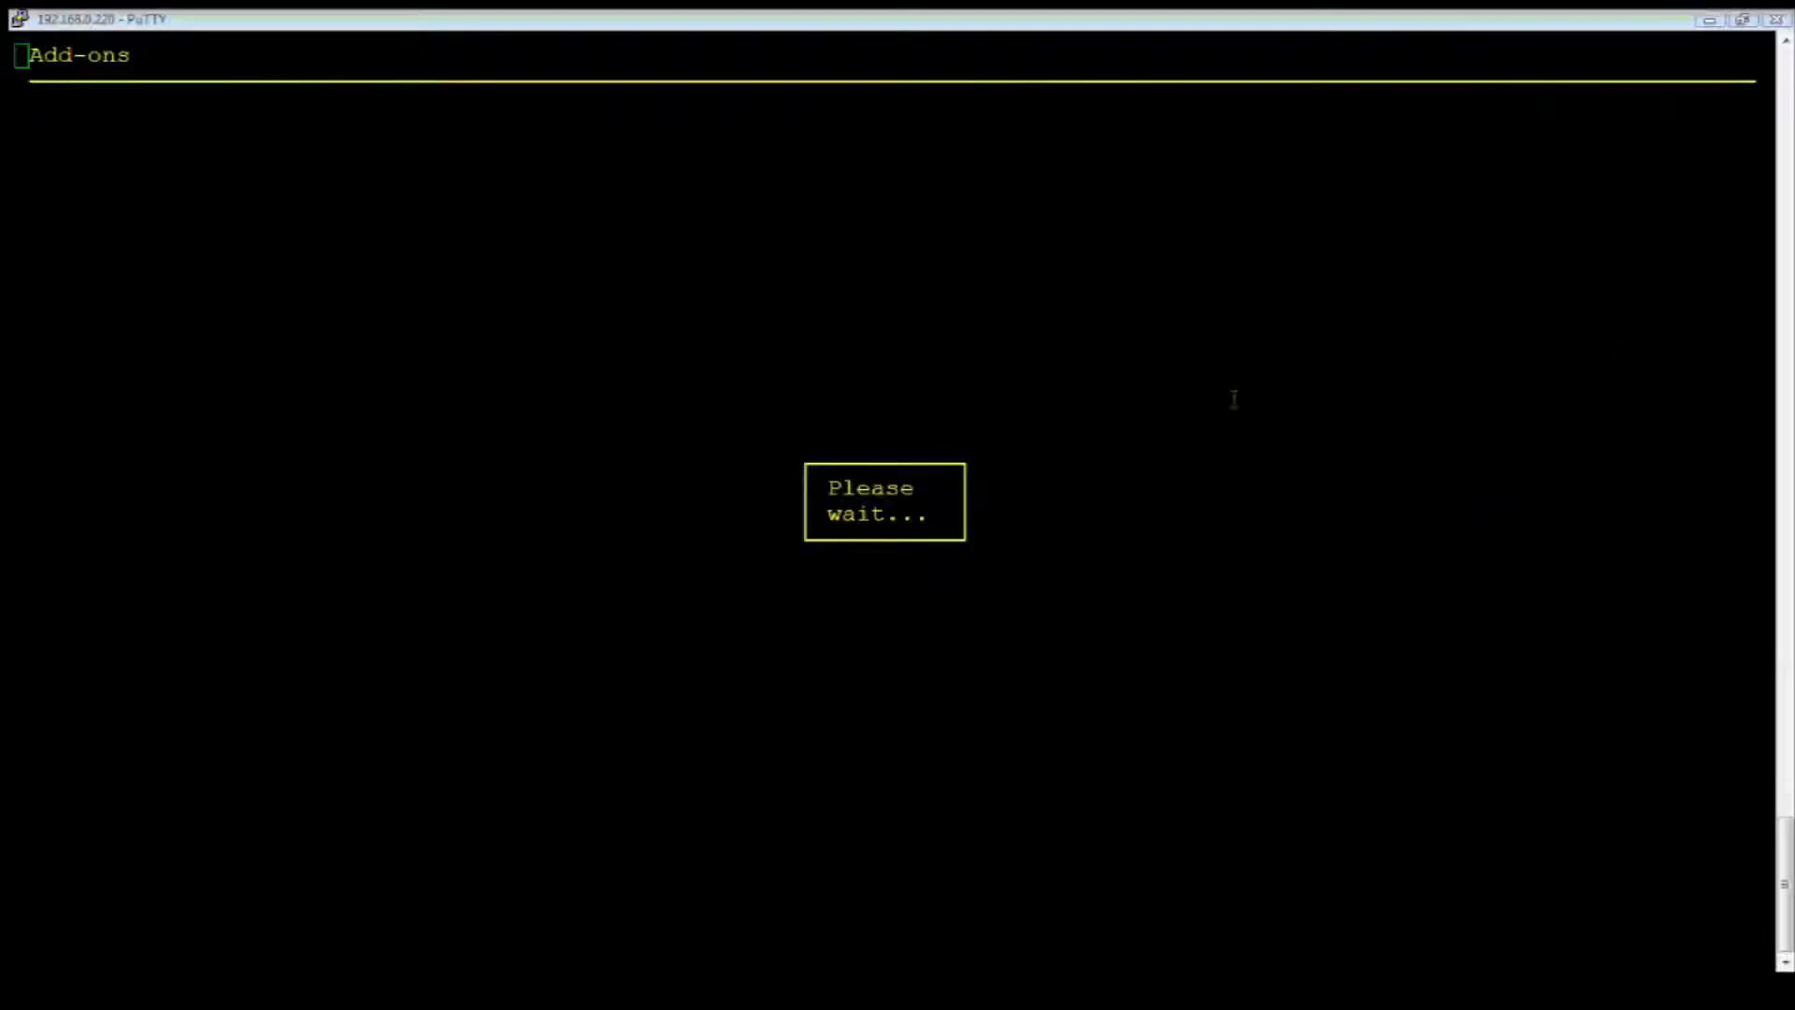
Return to the Firefox window while the benchmark runs
left_click(1200, 422)
left_click(991, 519)
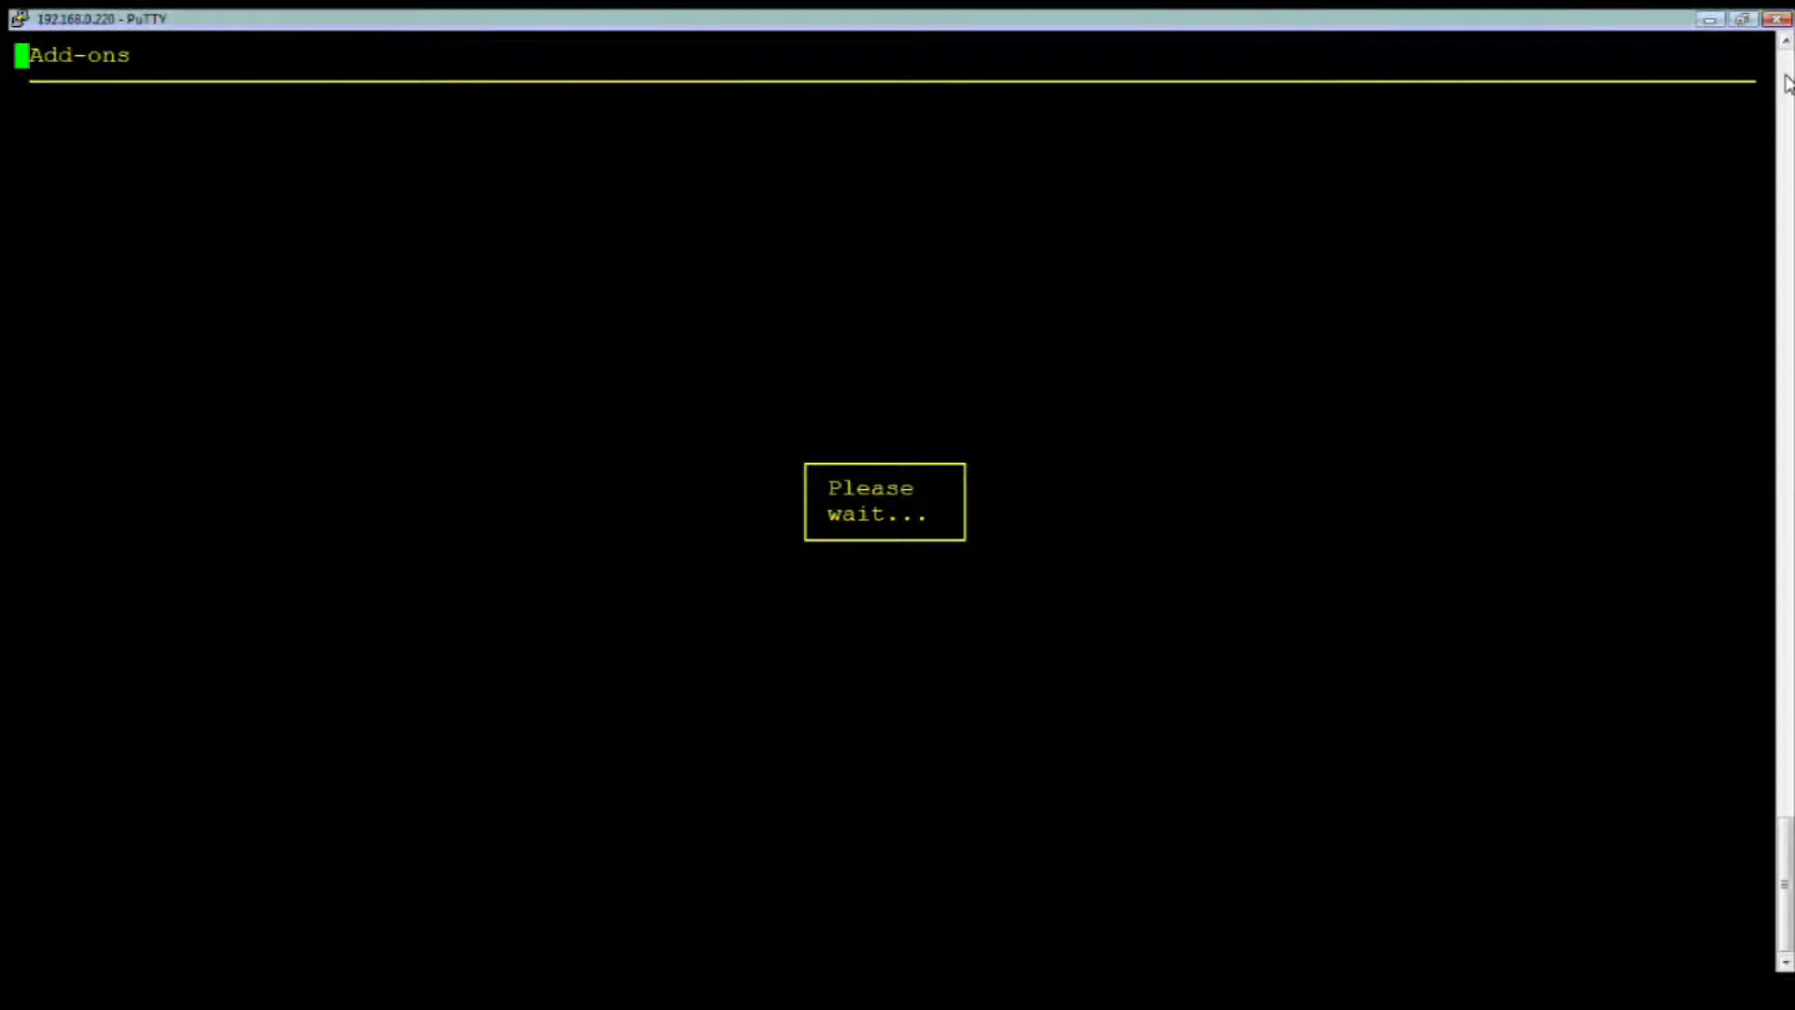
scroll(1781, 84, "up", 6)
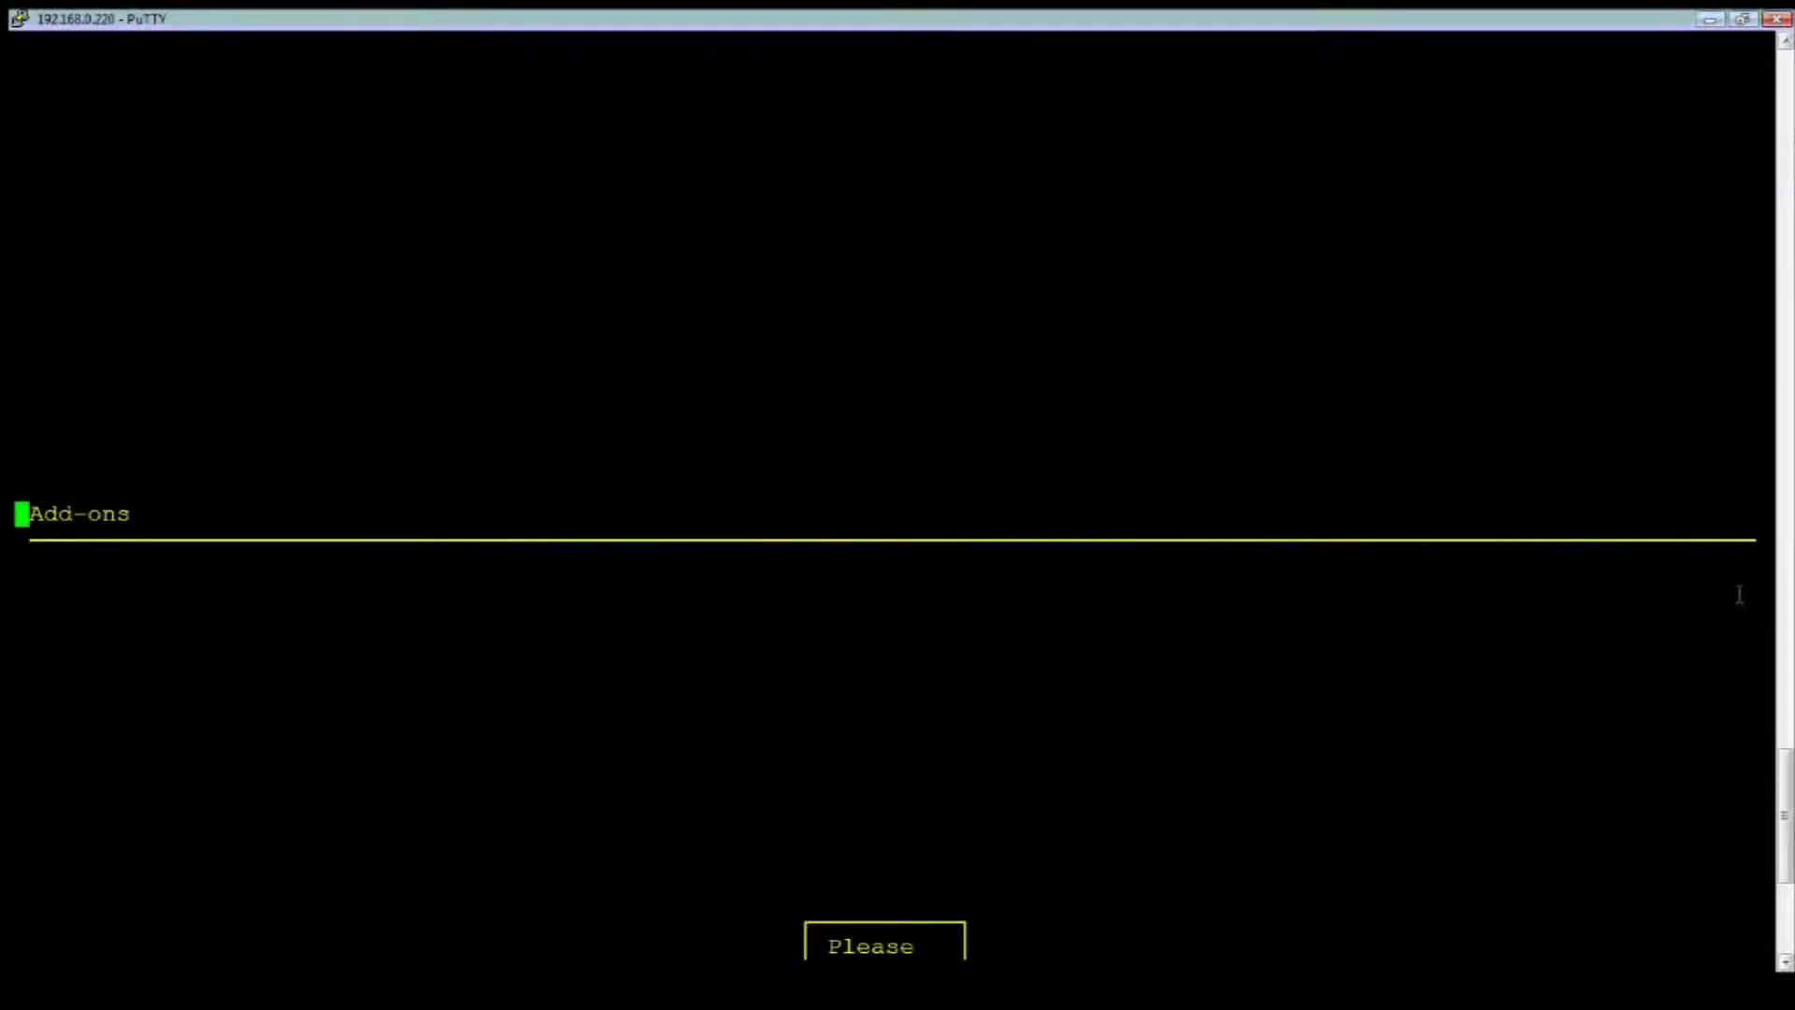
left_click_drag(1779, 812, 1779, 884)
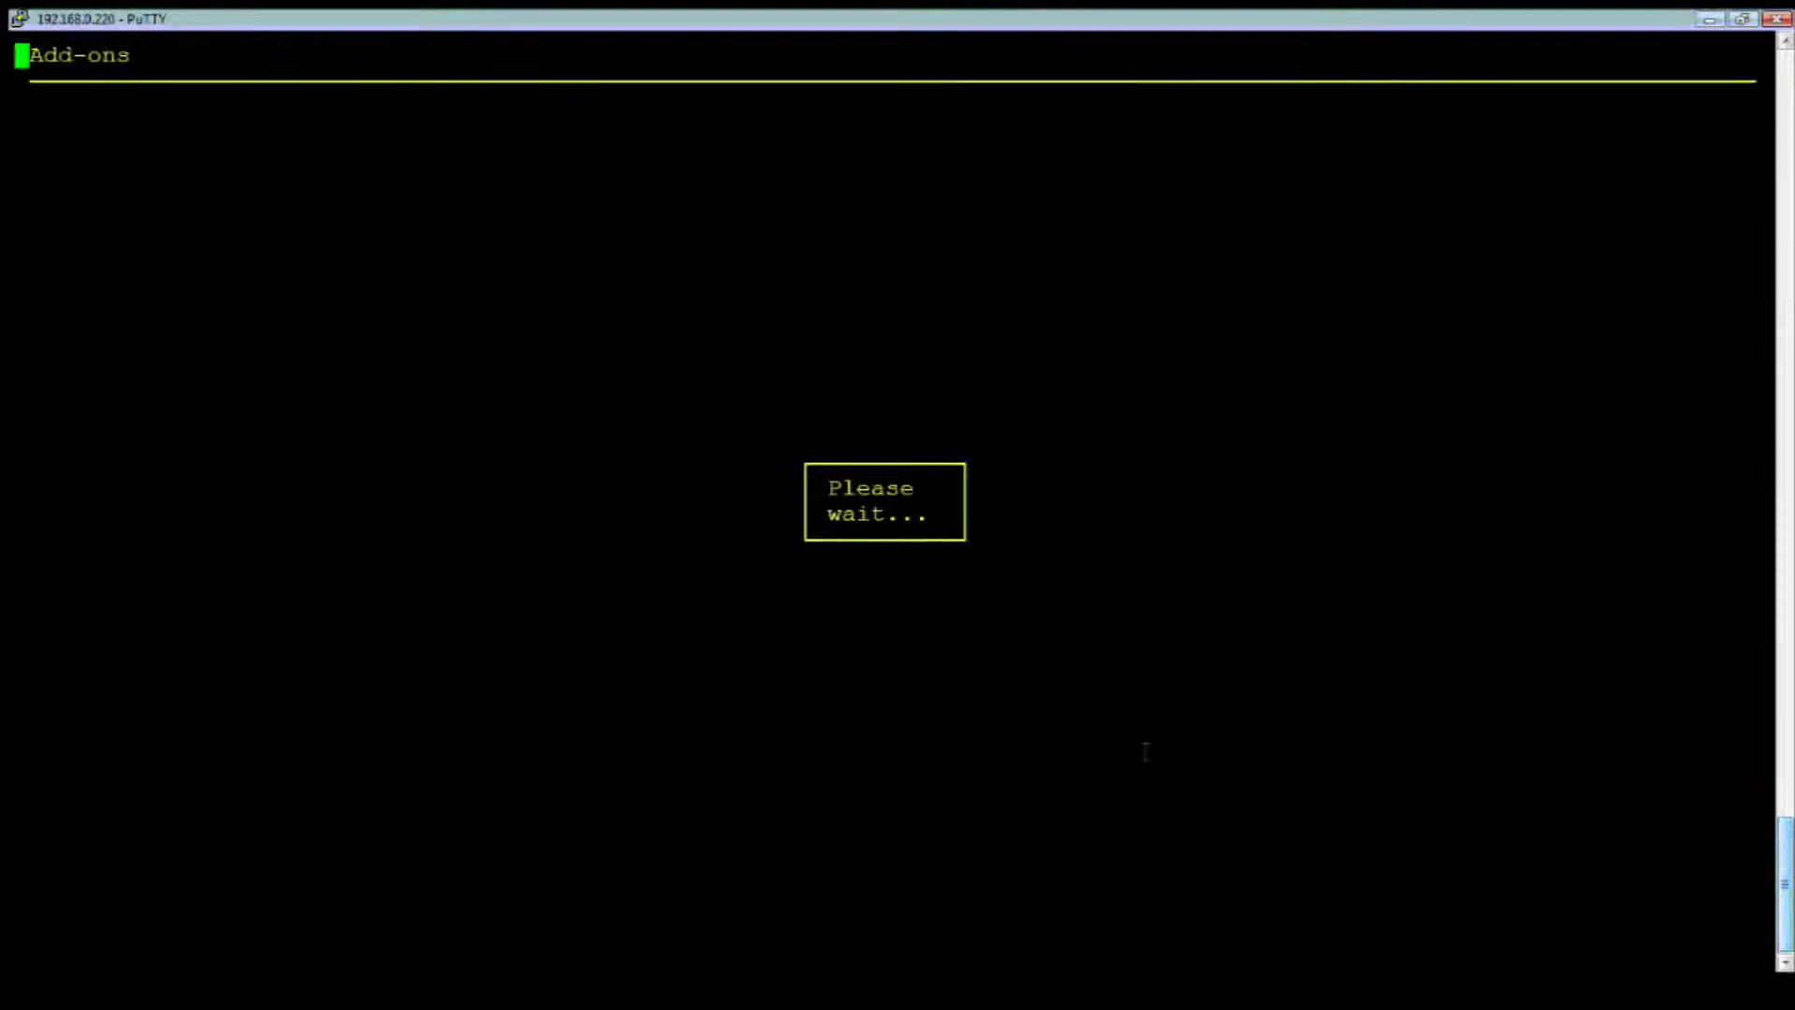
Open dss-destination's CONFIGURATION > volume manager > Vol. groups page, then minimize Firefox and close PuTTY
left_click(838, 1002)
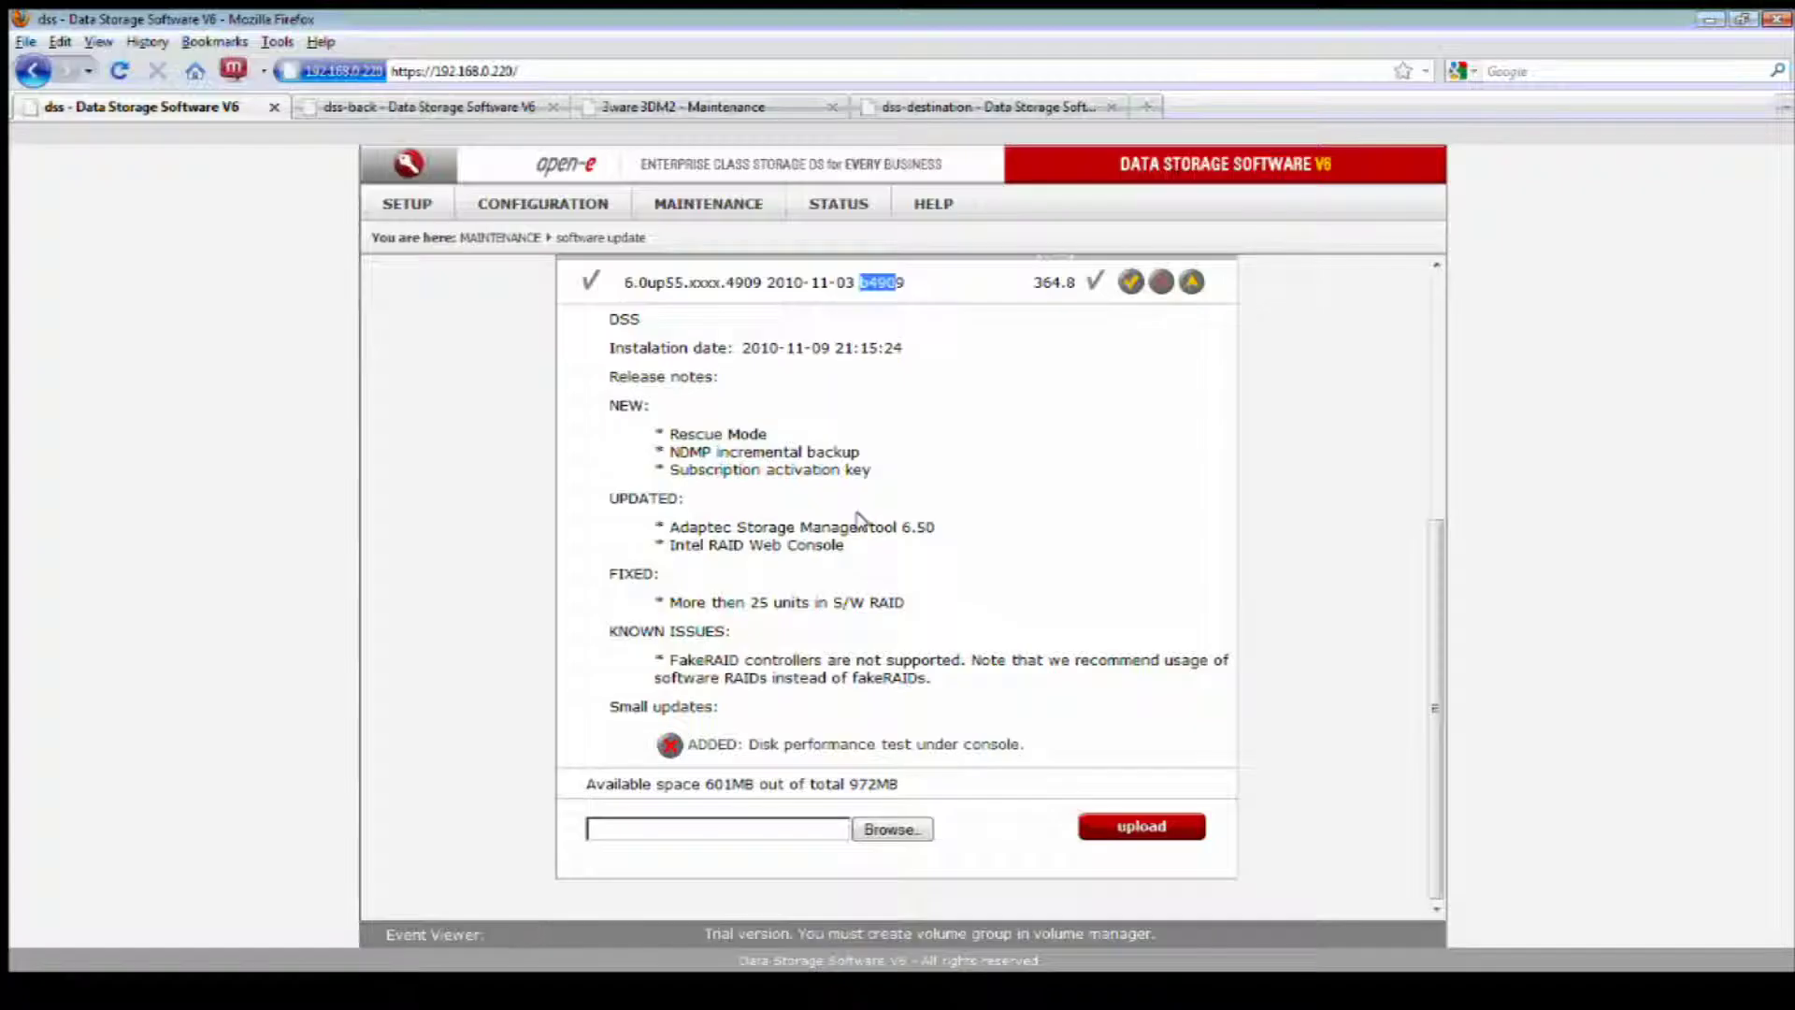
left_click(444, 109)
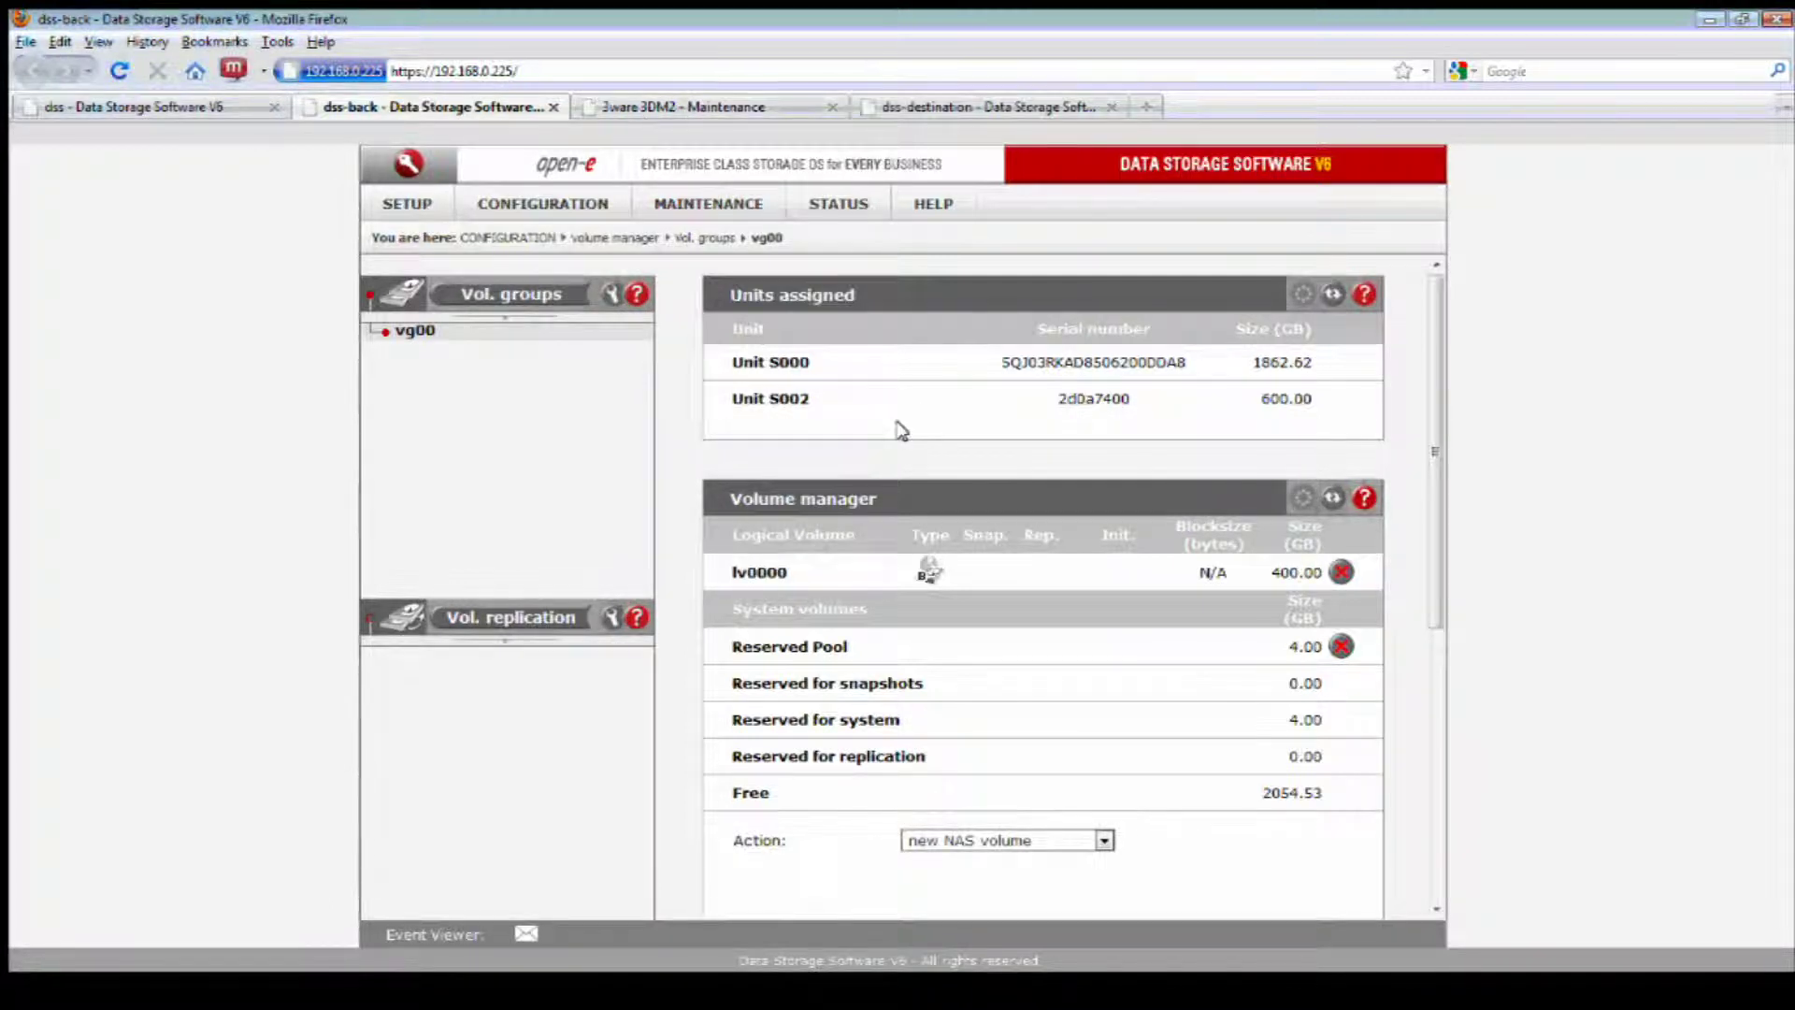
left_click(938, 108)
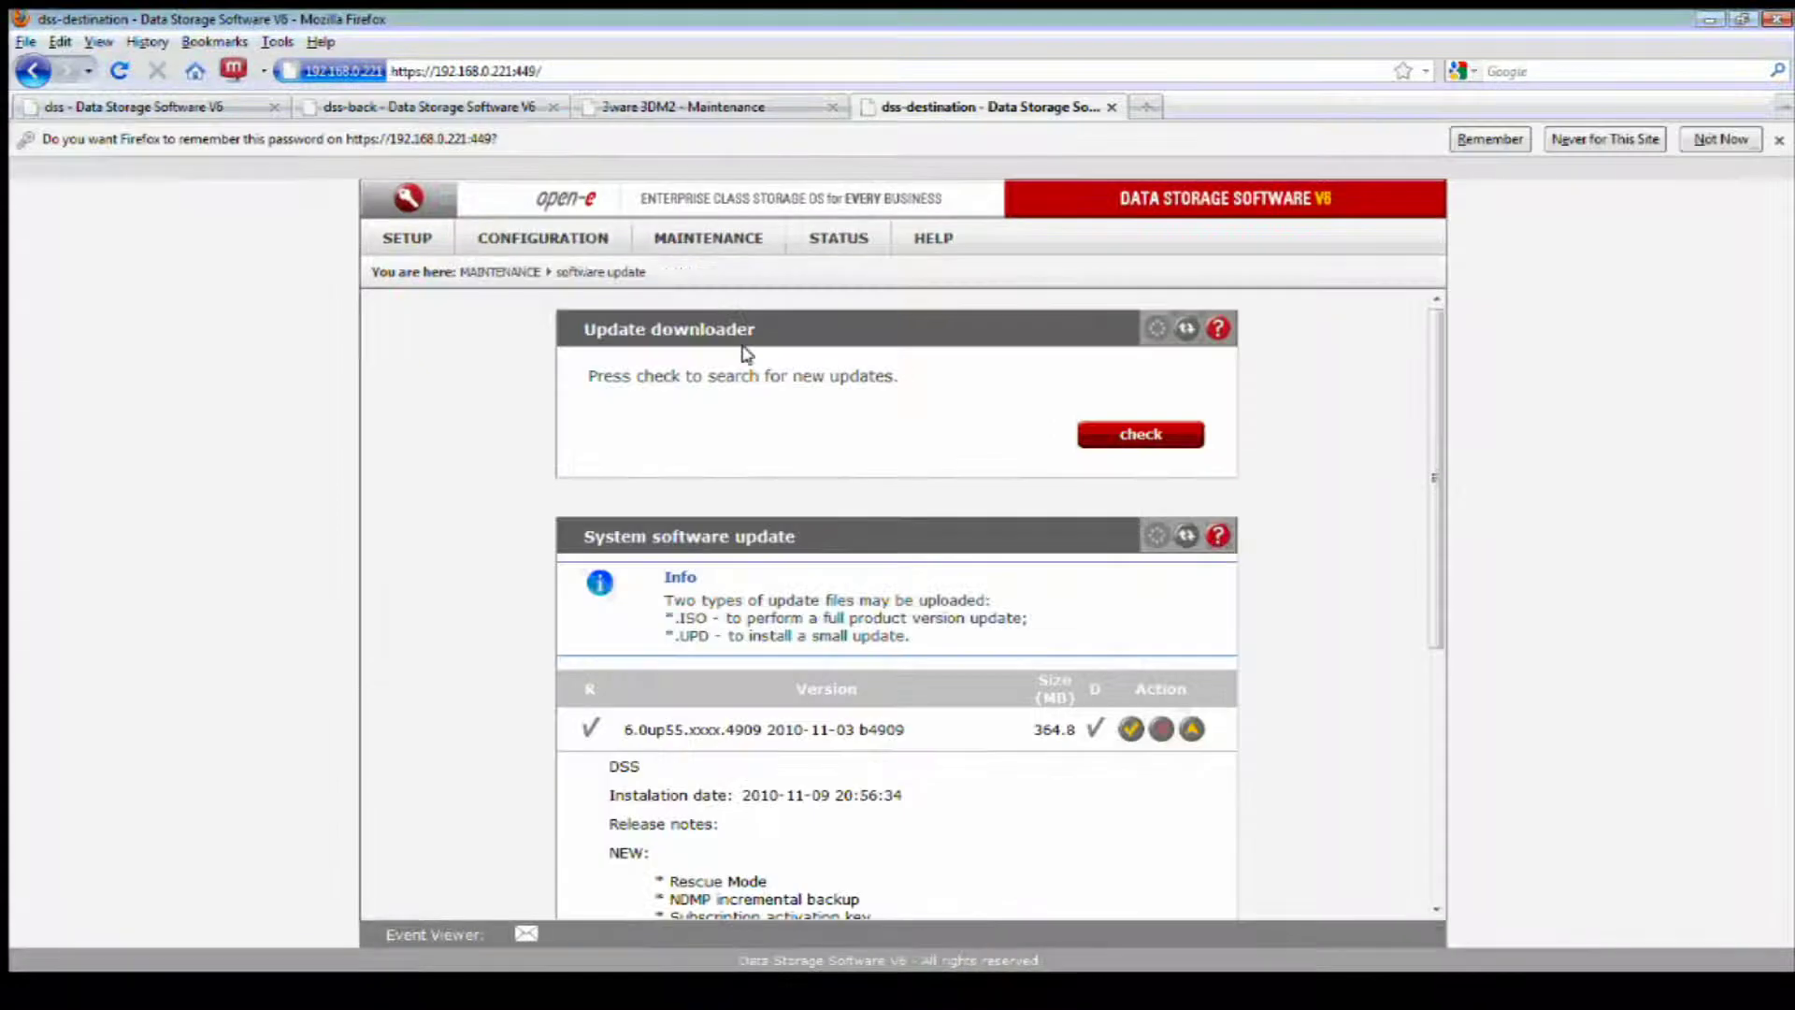
left_click(512, 234)
mouse_move(561, 268)
left_click(736, 273)
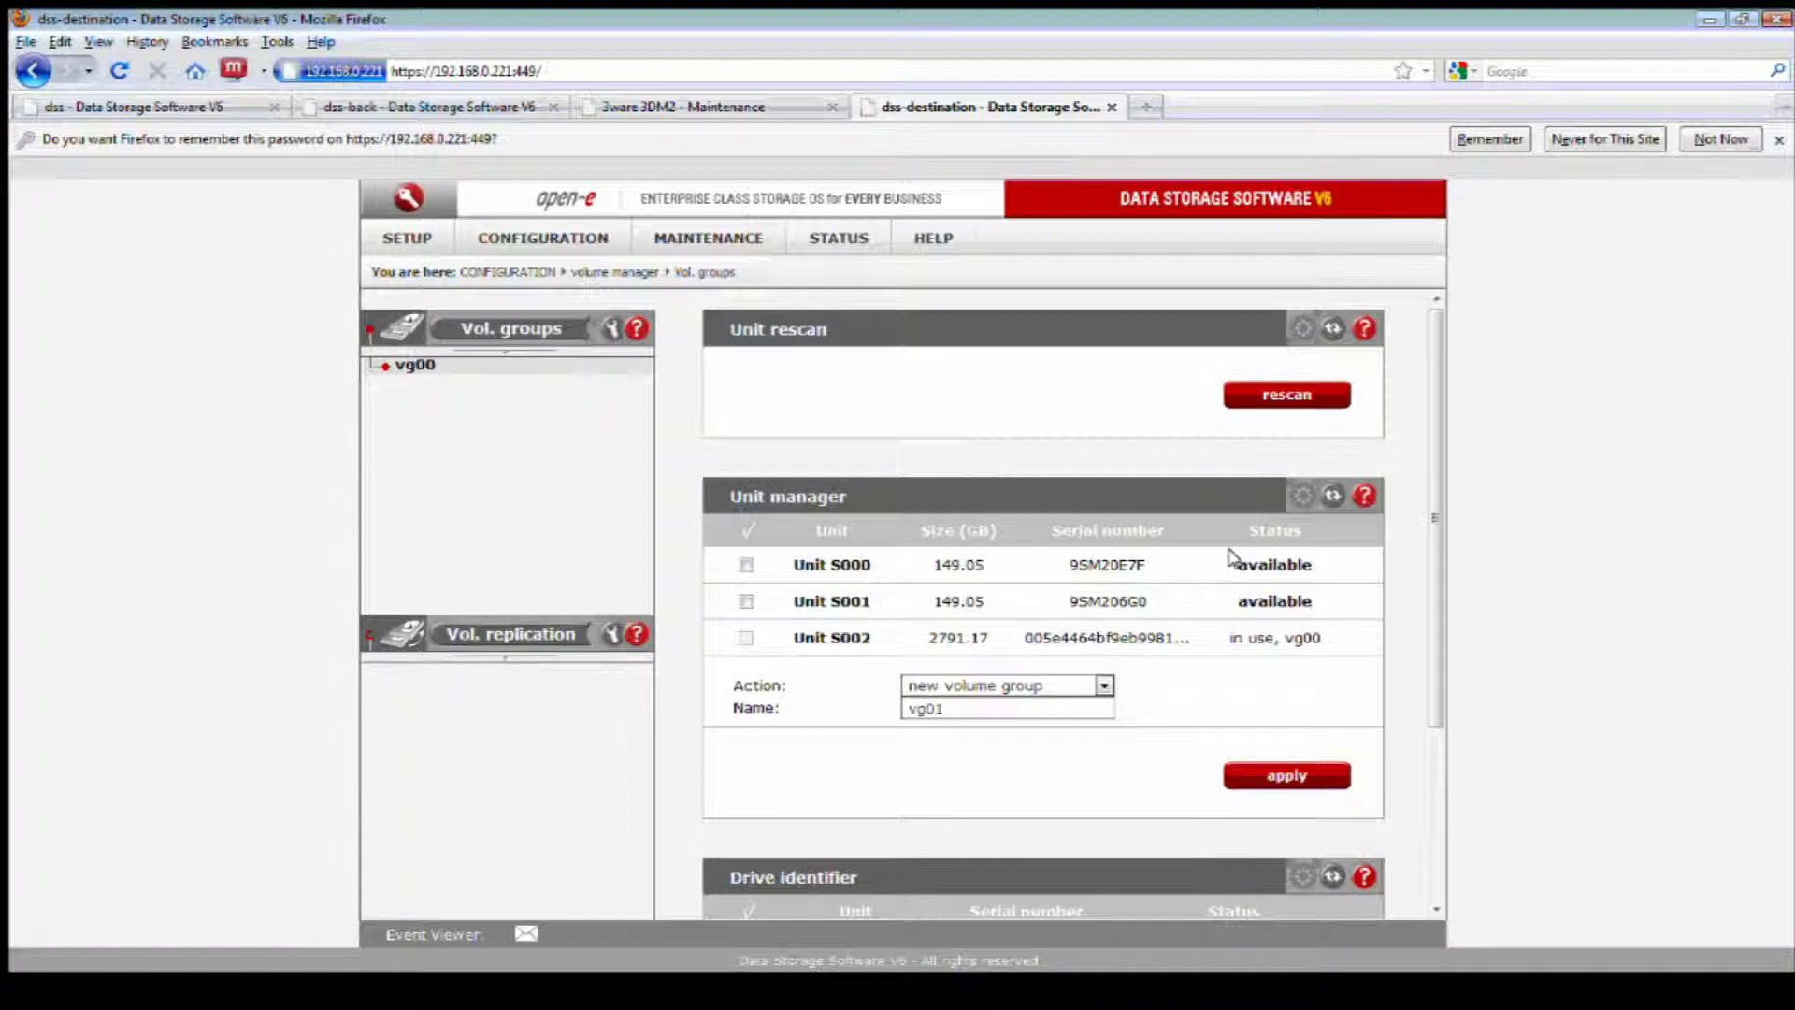
left_click(1704, 23)
left_click(1774, 13)
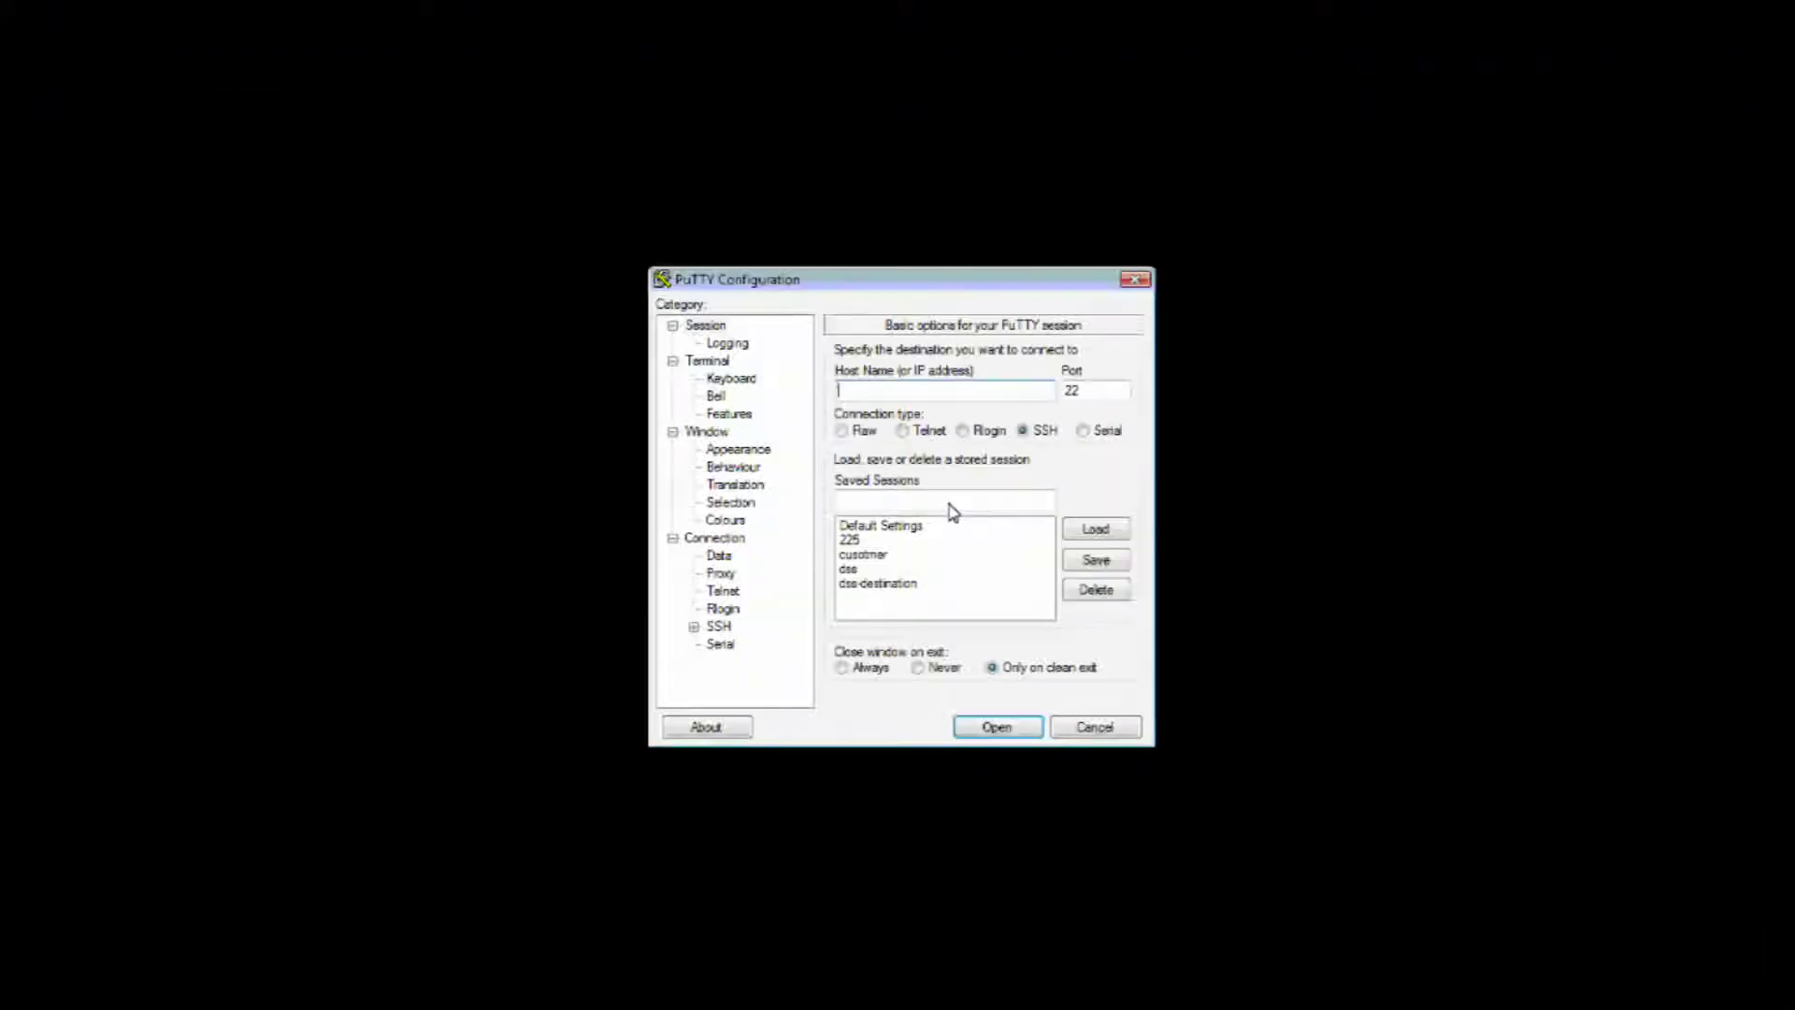
Load the saved 225 session (192.168.0.225, port 22222) in PuTTY Configuration
left_click(862, 553)
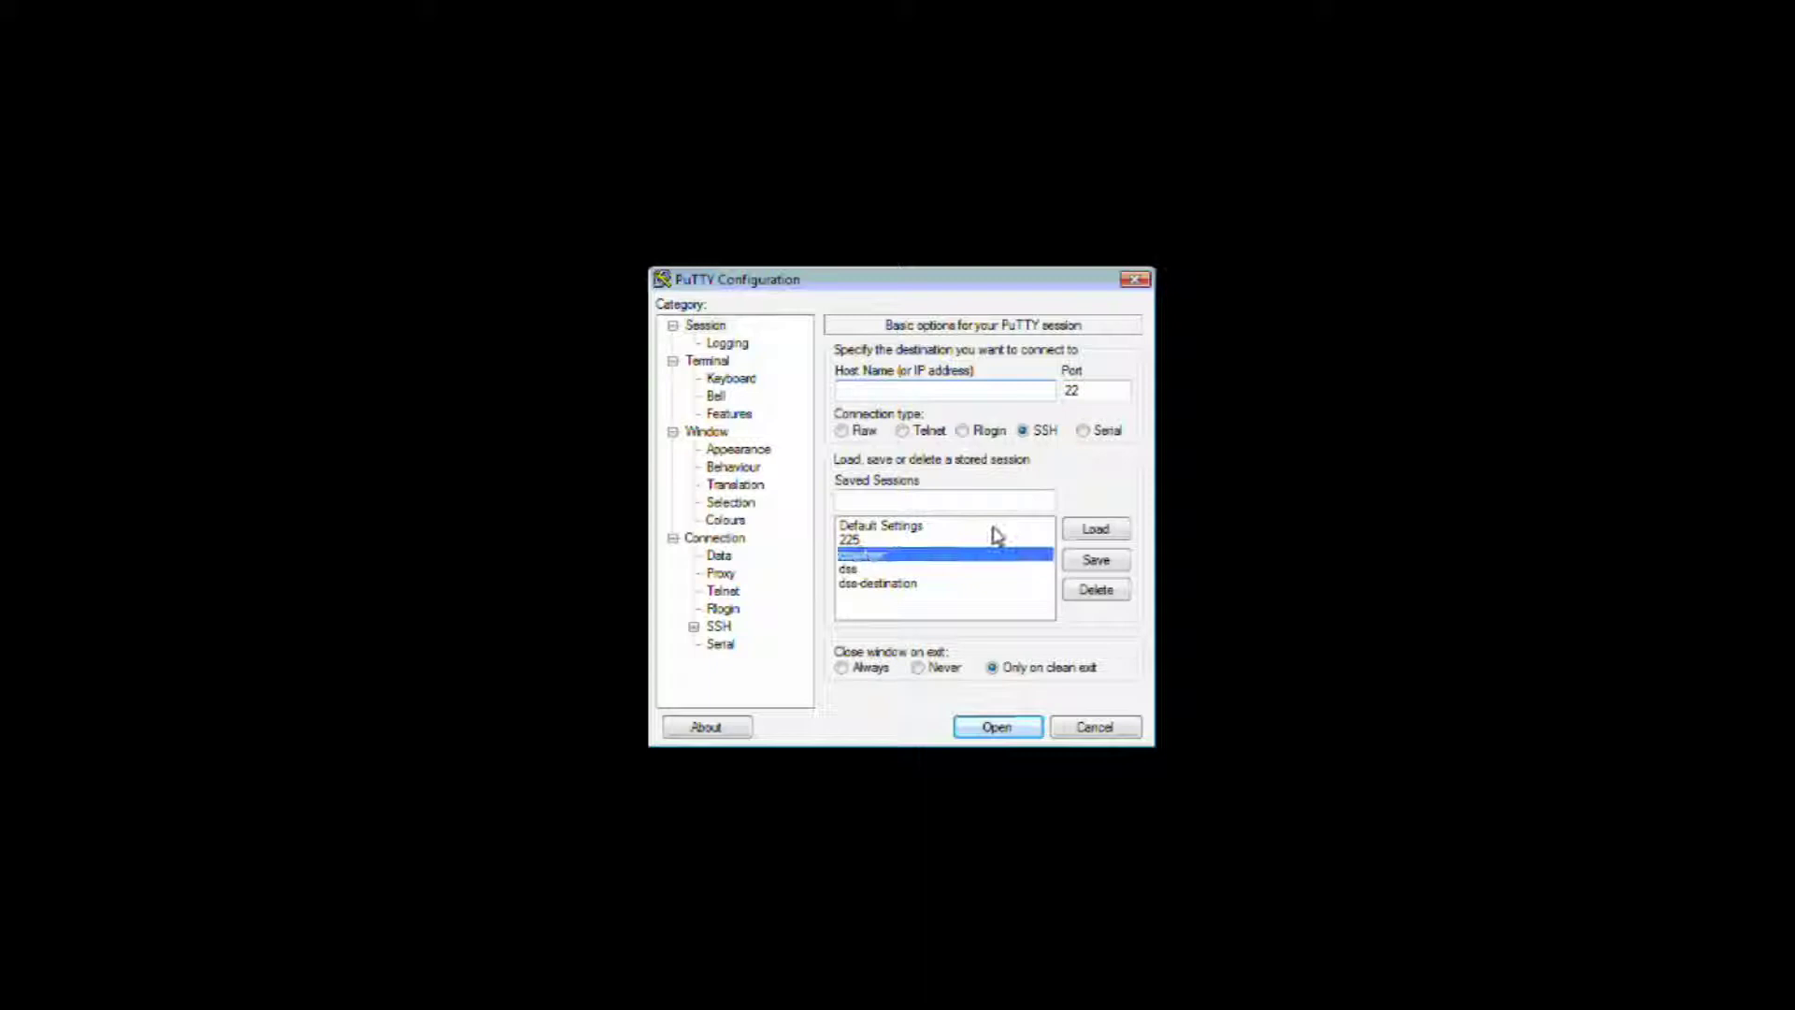
left_click(855, 540)
left_click(1089, 529)
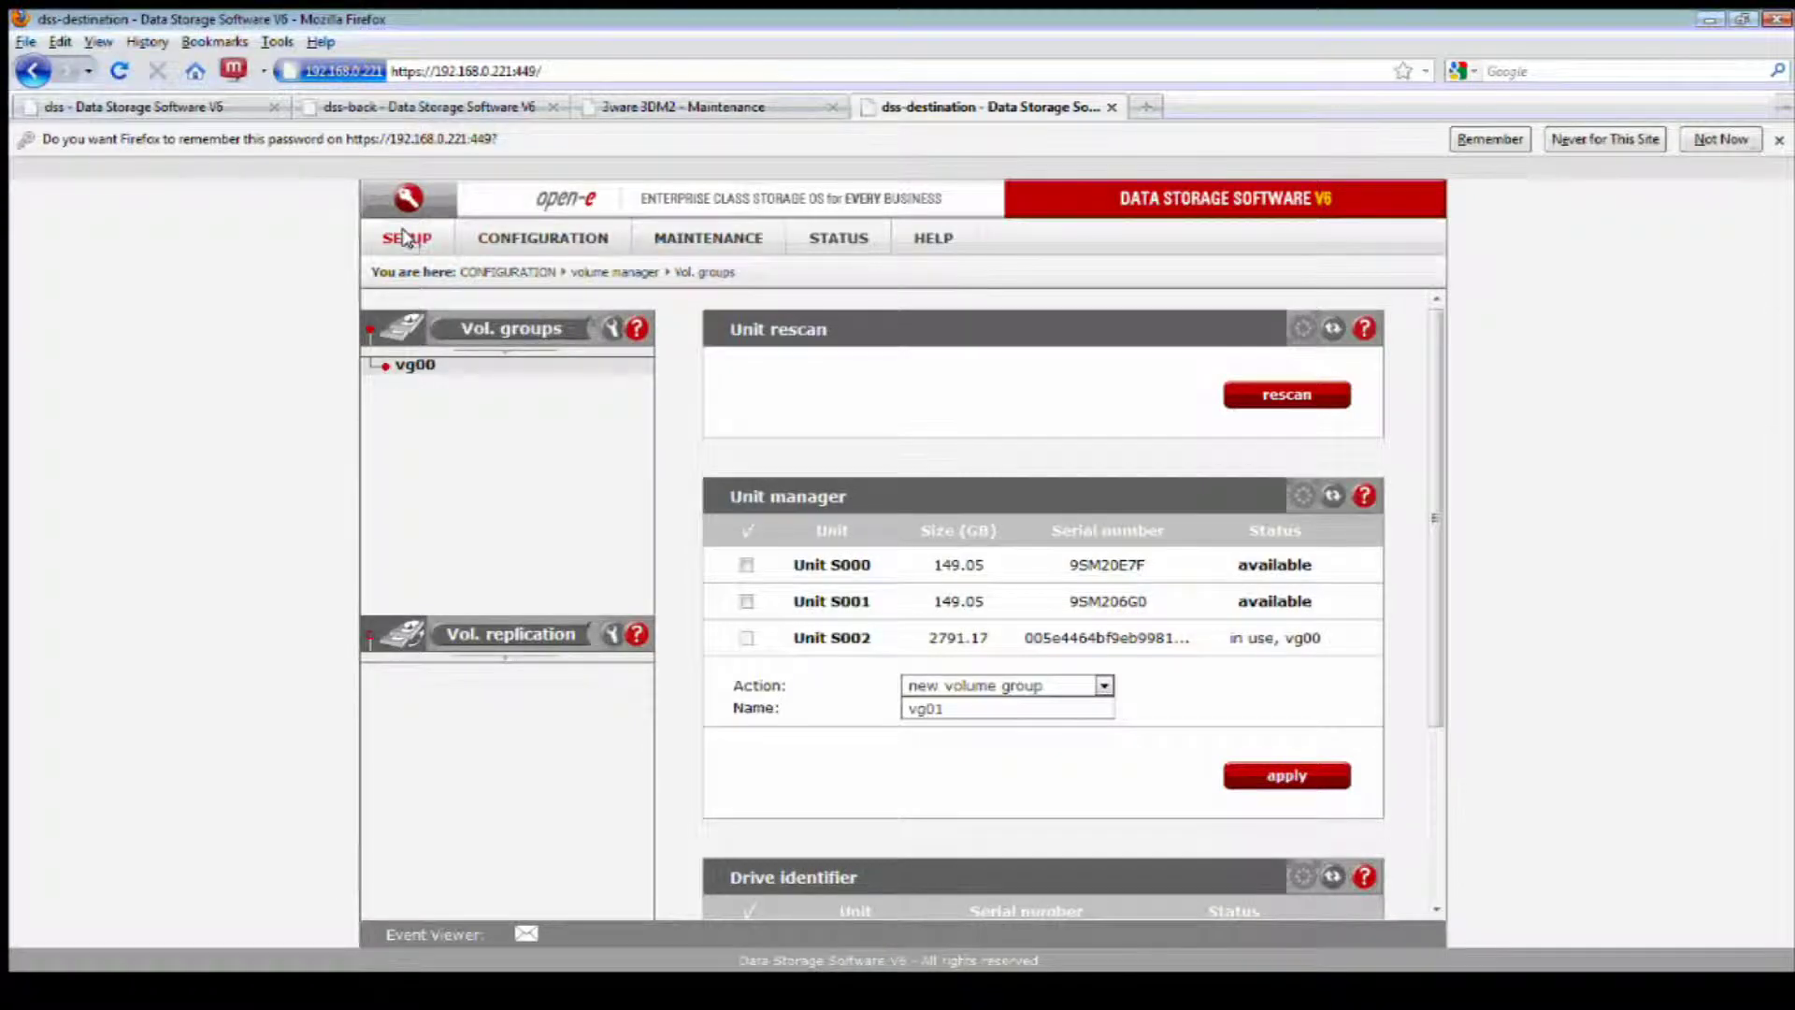
Go to SETUP > administrator and scroll down to Remote console access
mouse_move(405, 236)
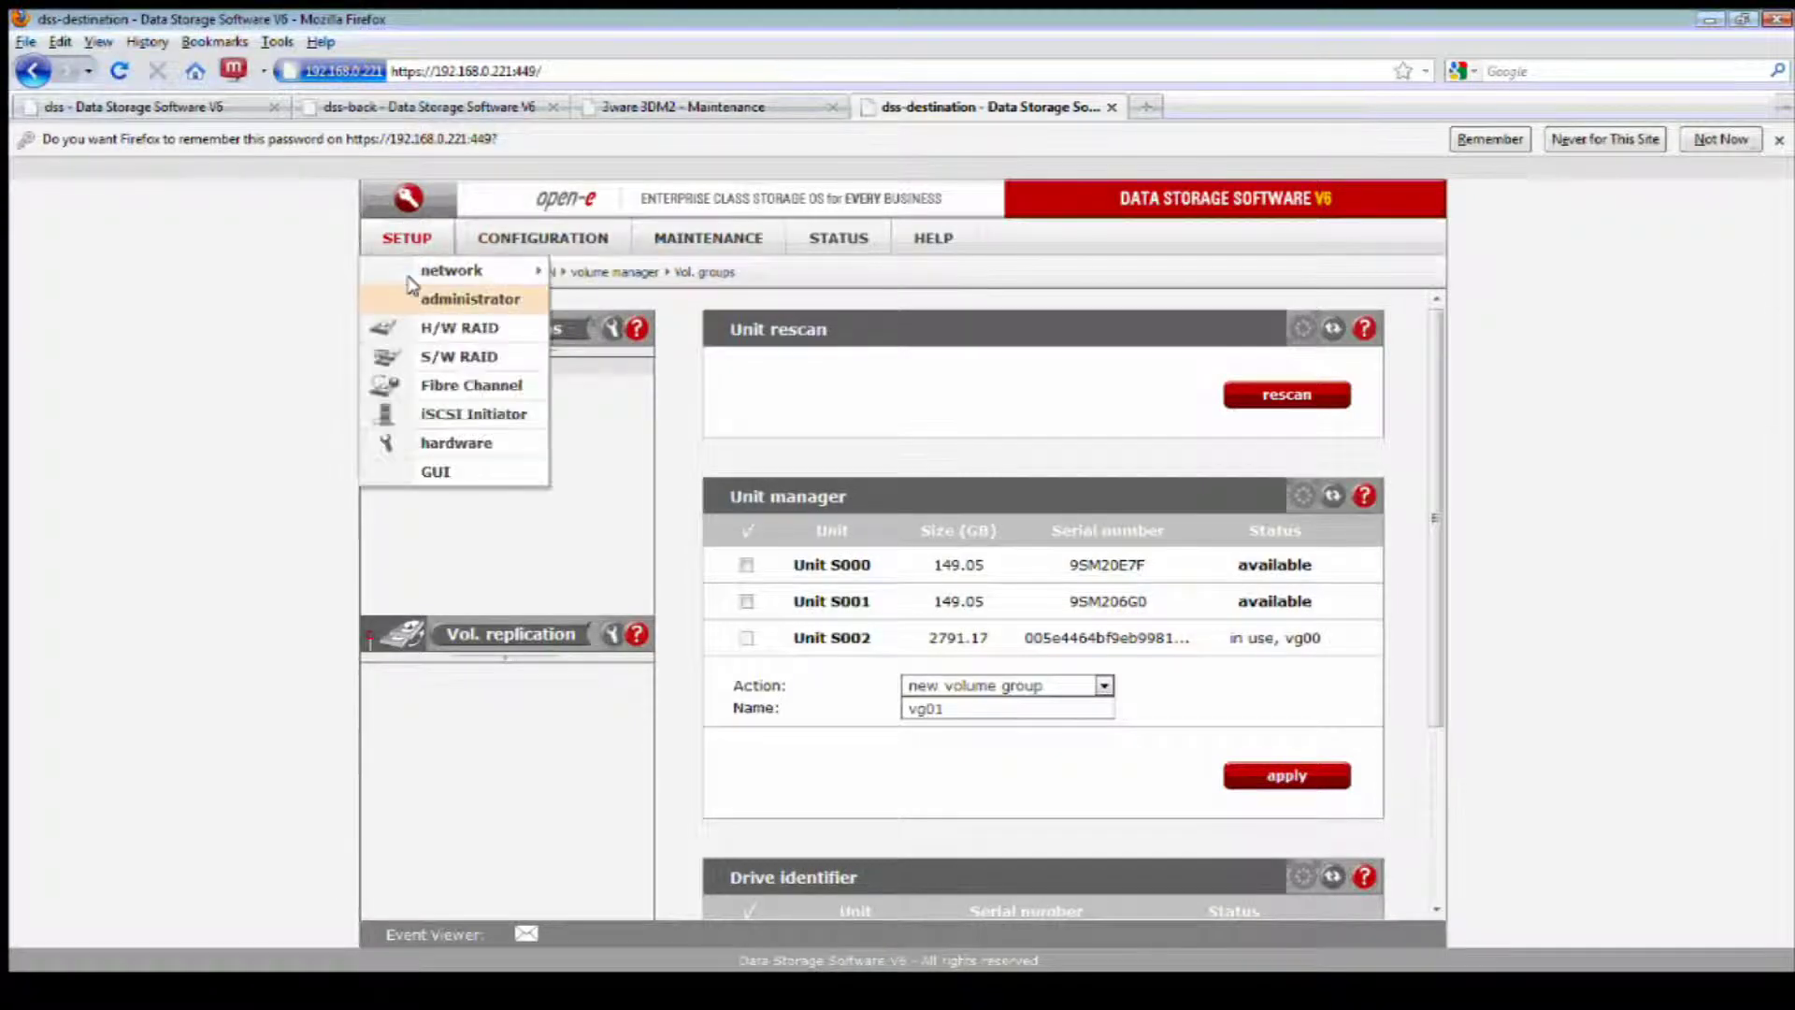
left_click(472, 300)
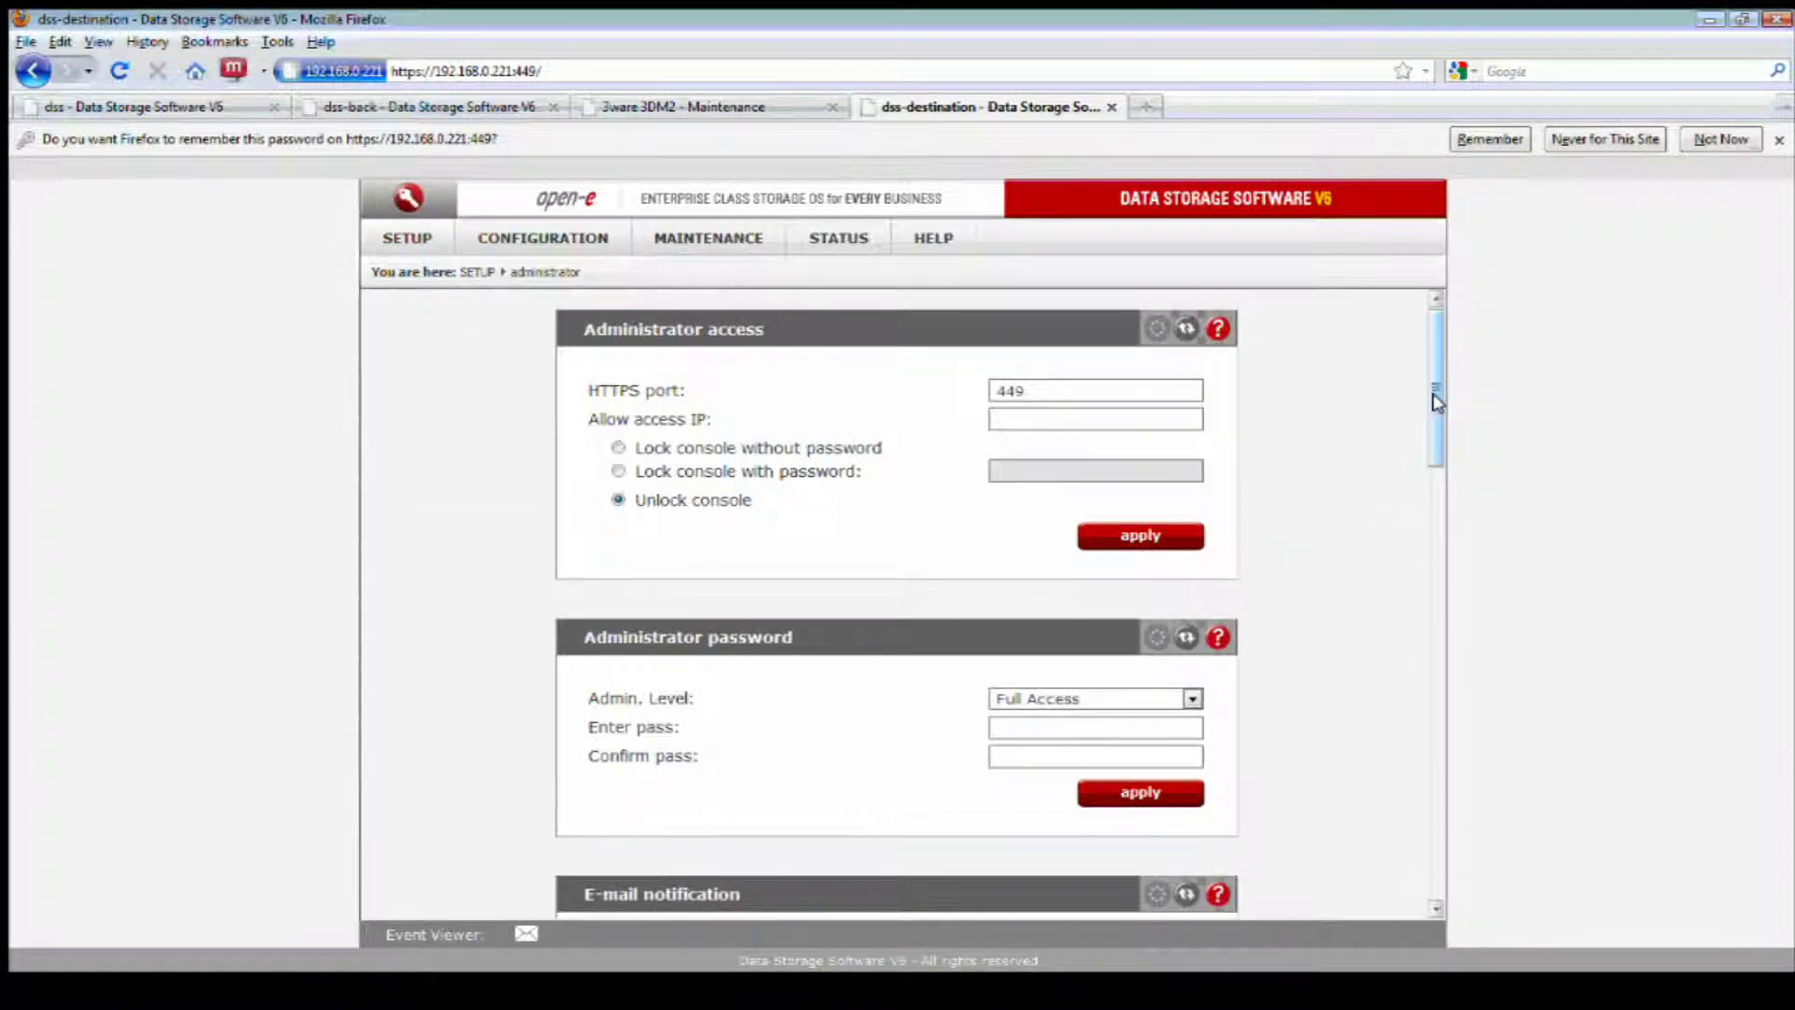
left_click_drag(1436, 393, 1443, 792)
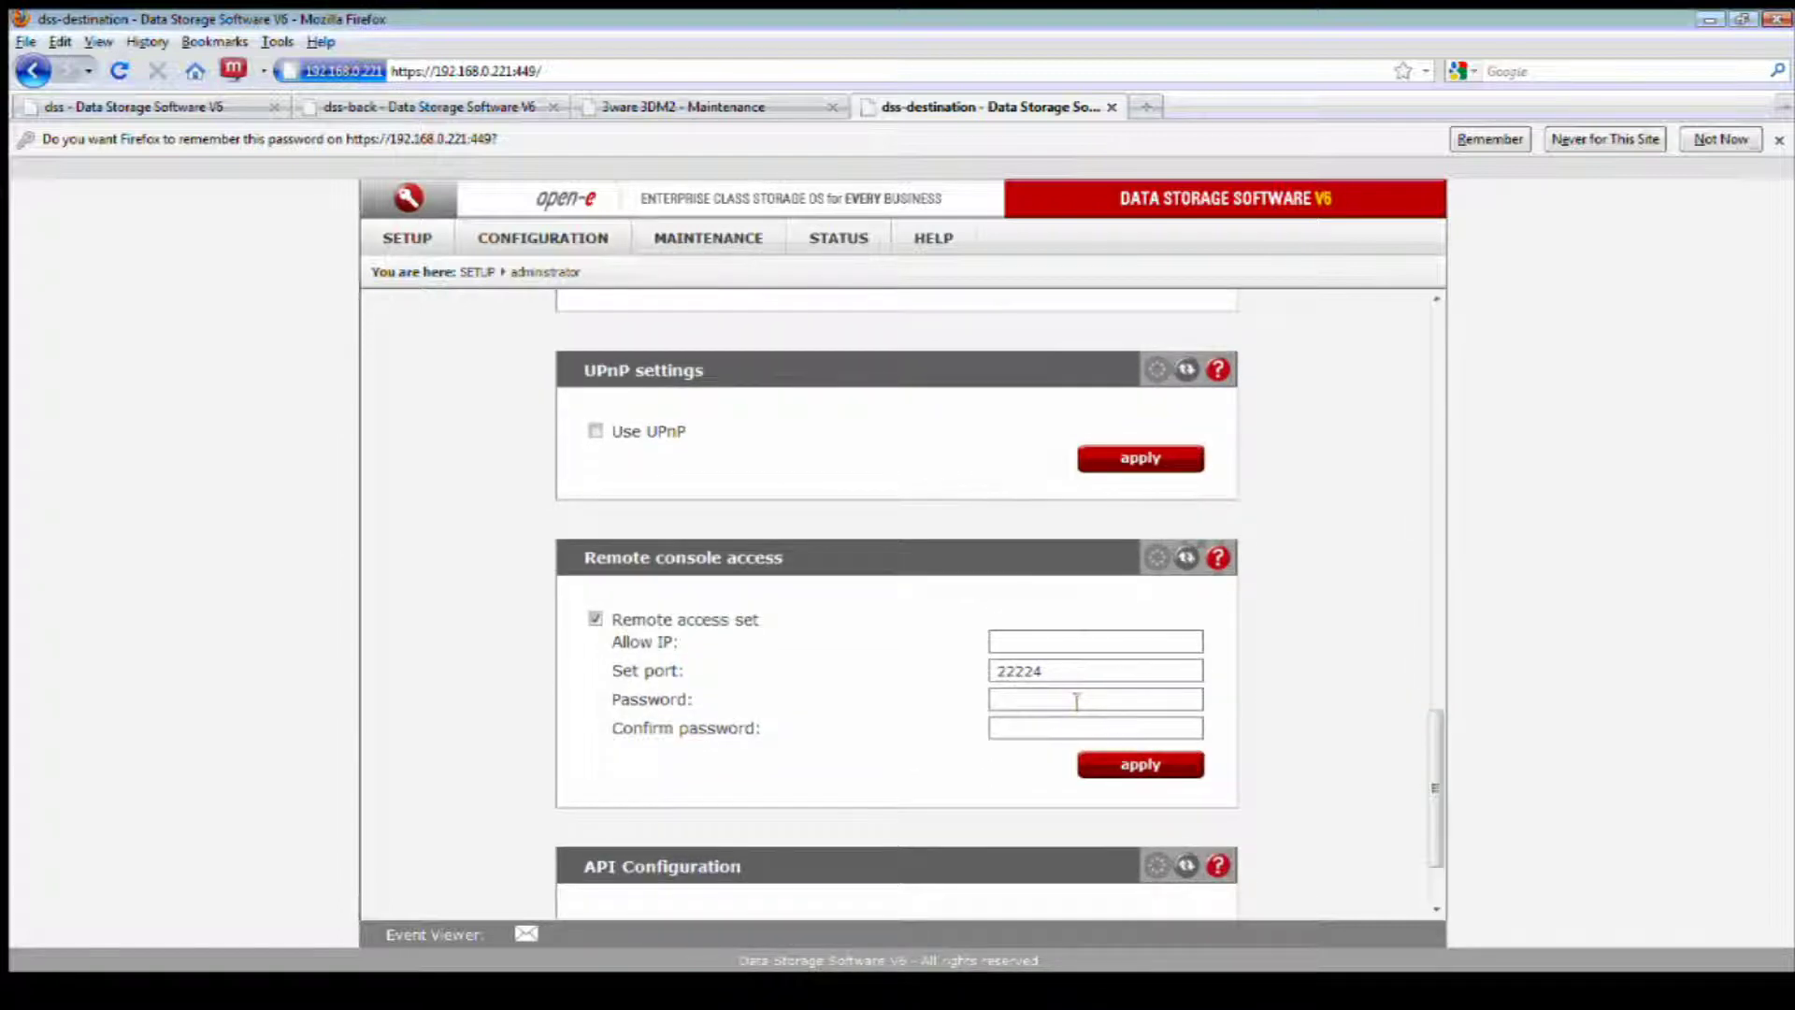
Enter and confirm a new remote console password, apply it, and close the inactive terminal
left_click(1072, 700)
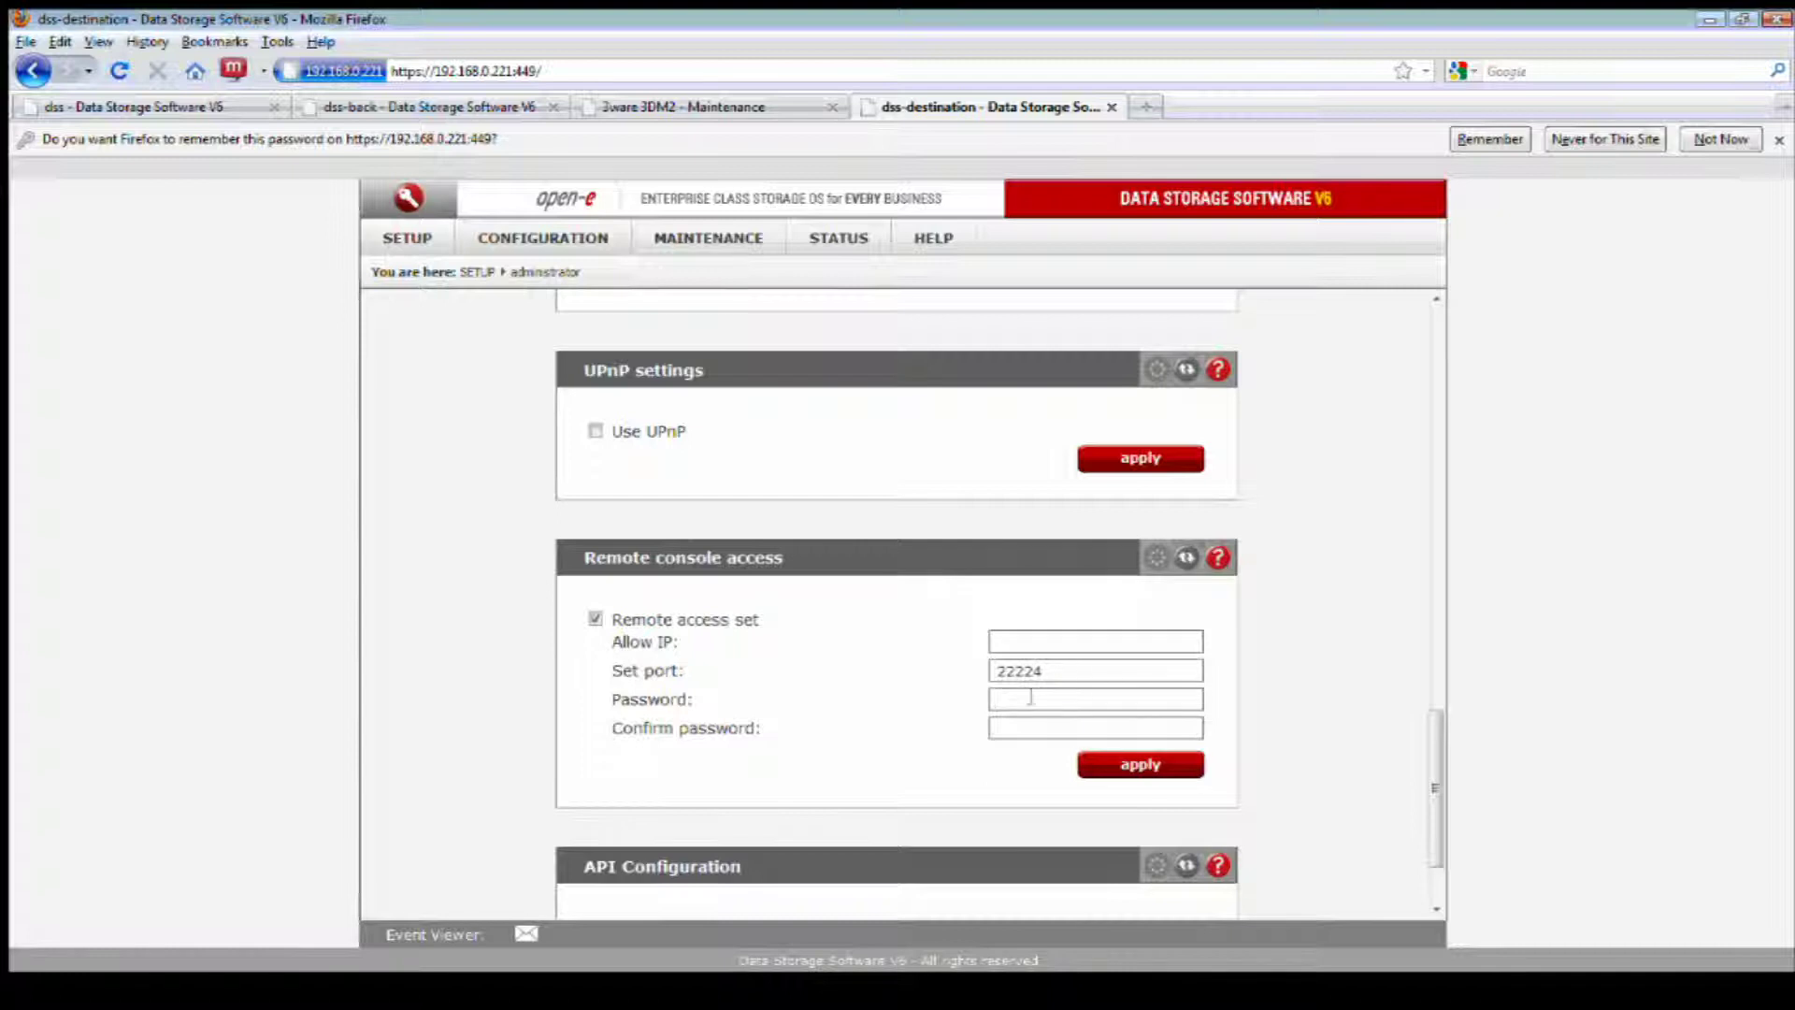
type("*****")
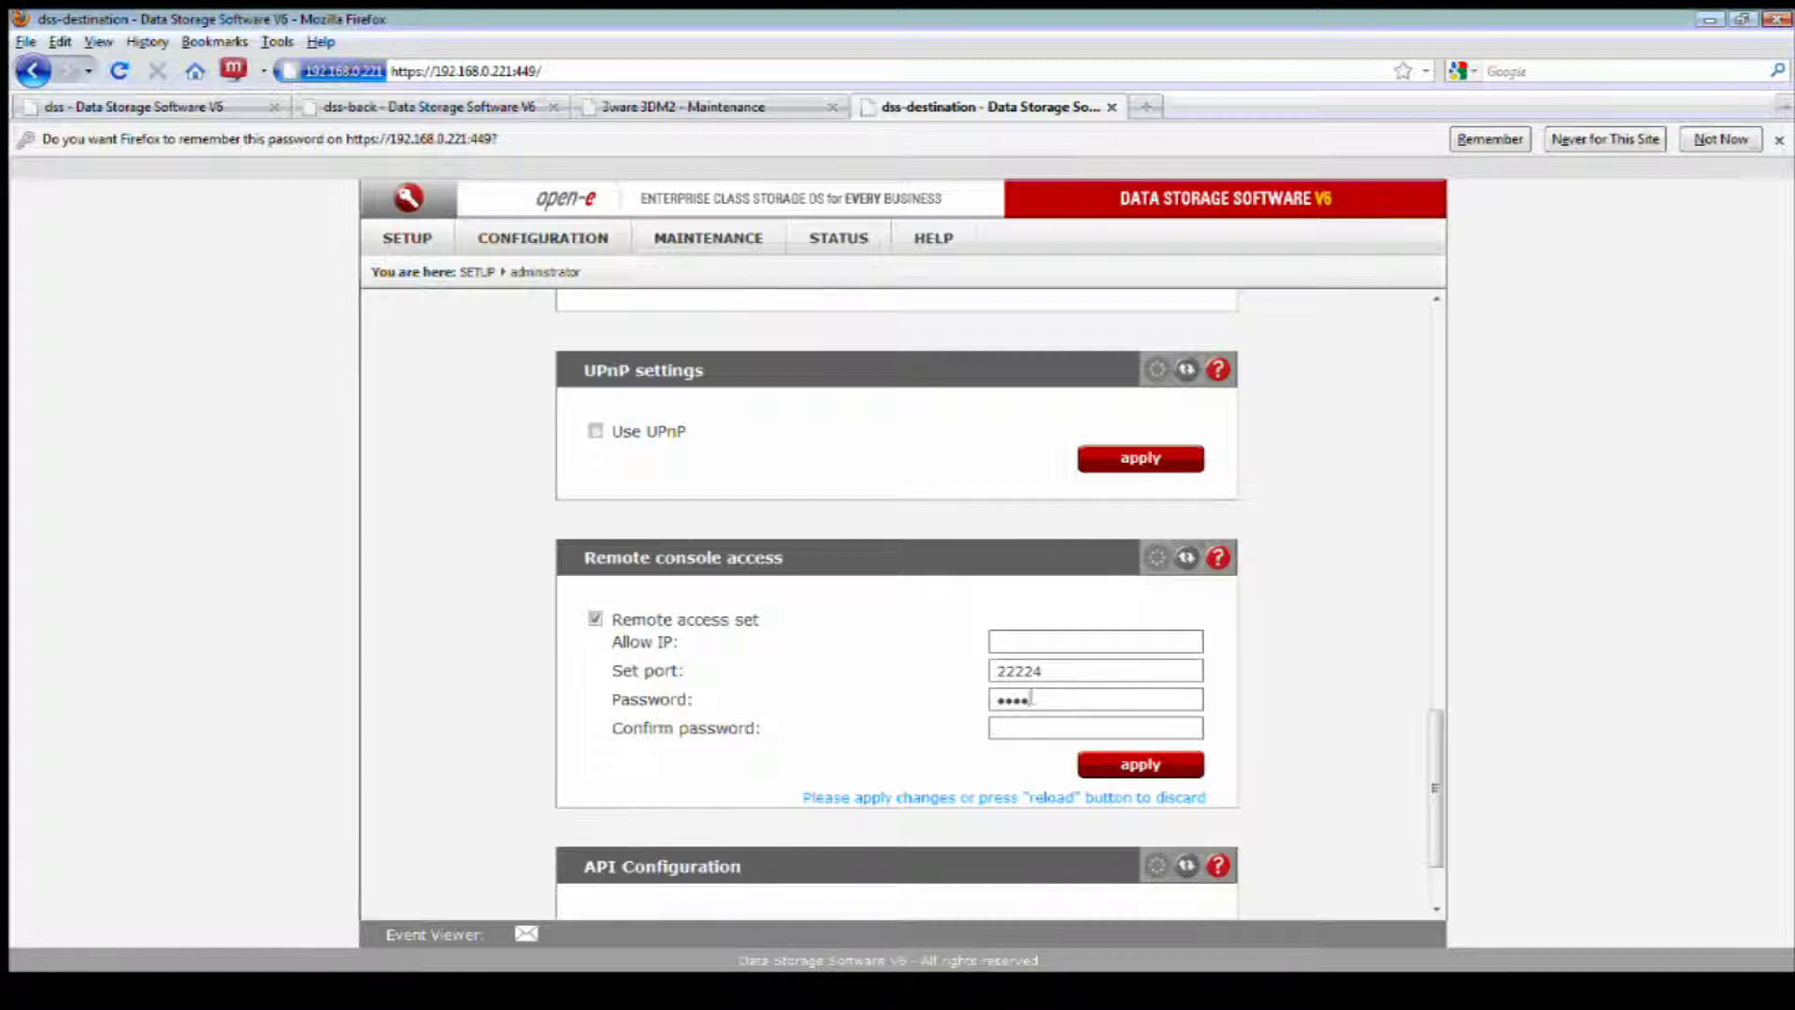
left_click(1034, 728)
type("*****")
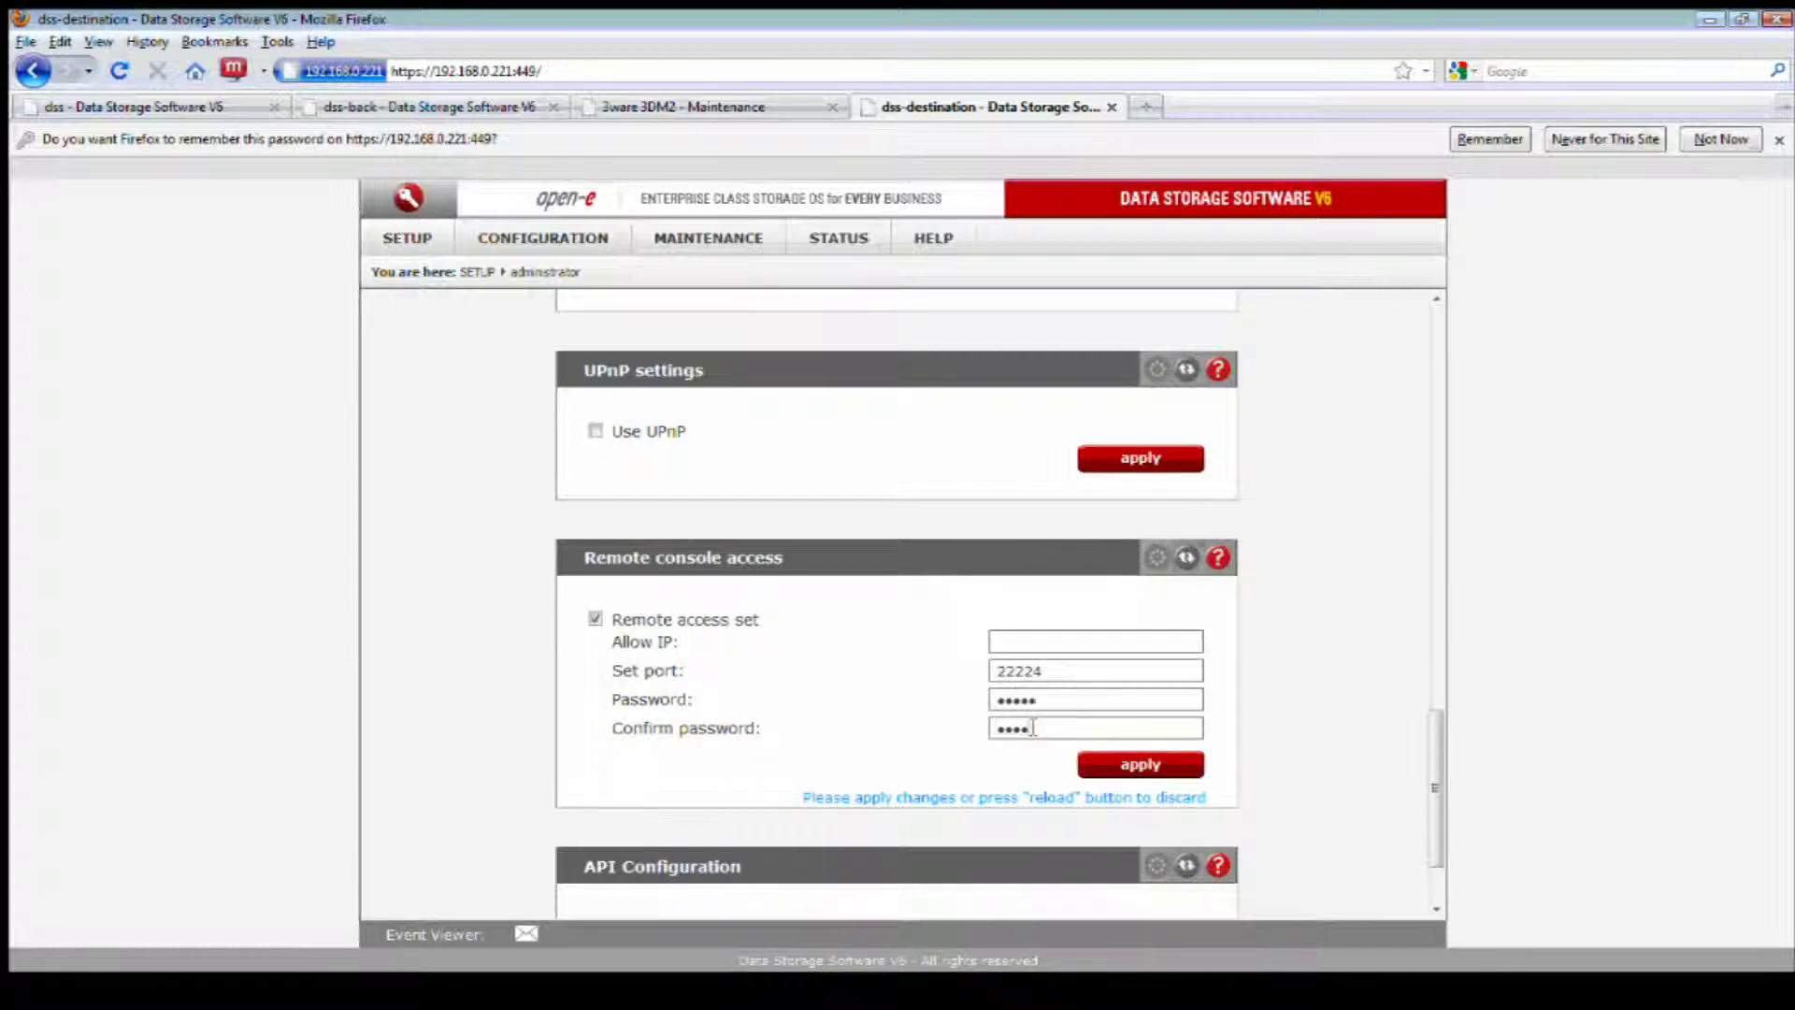
left_click(1108, 766)
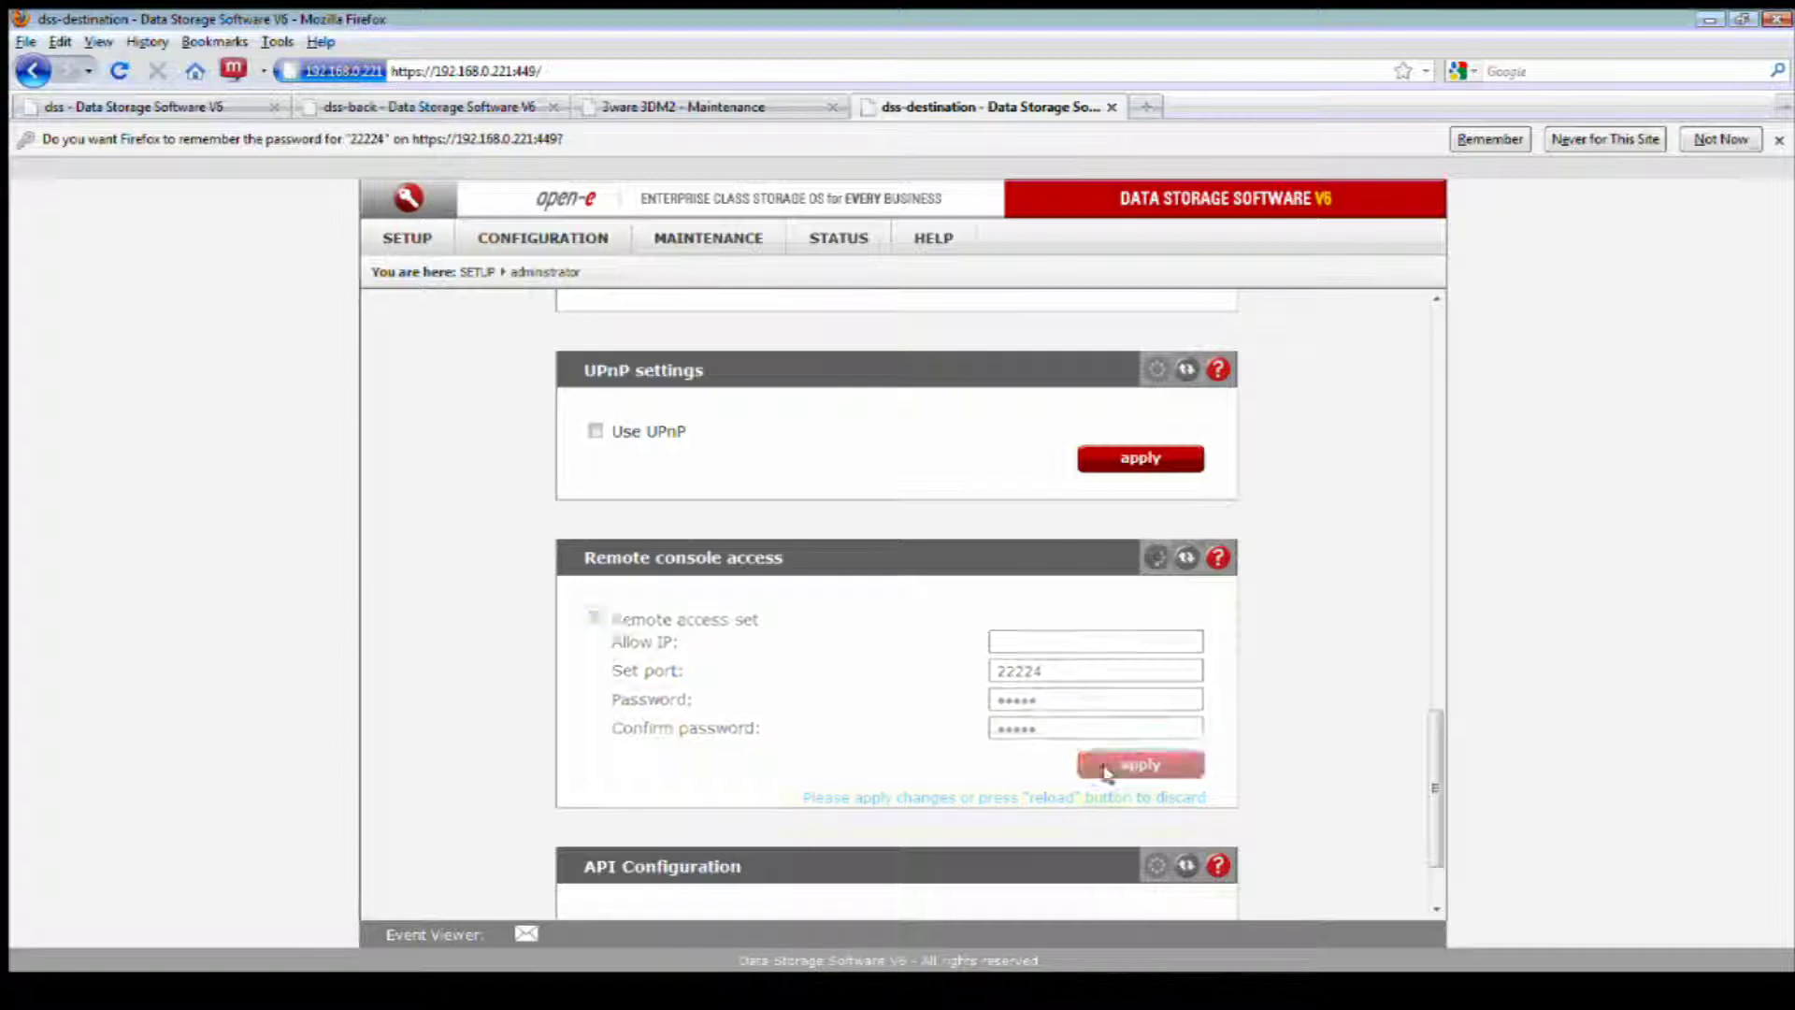
left_click(1047, 982)
left_click(1769, 219)
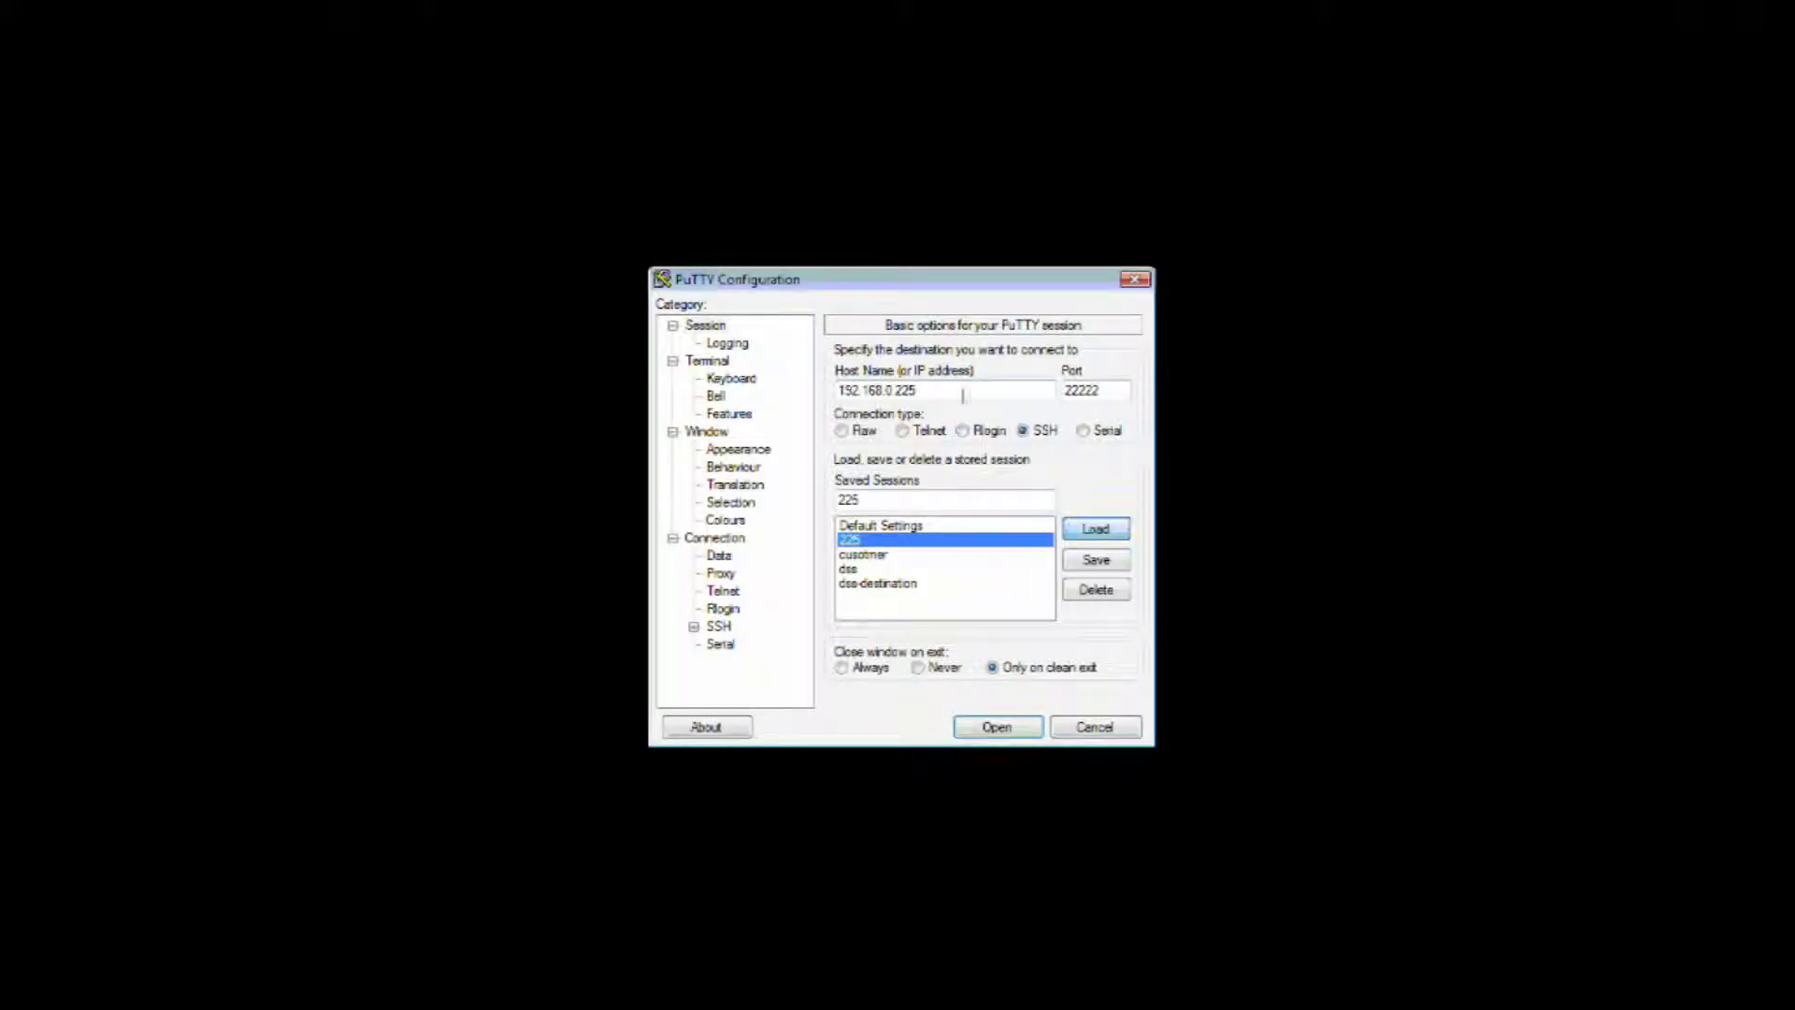
Change the host to 192.168.0.221 and port to 22224, then connect
left_click(962, 394)
key("BackSpace")
key("BackSpace")
type("21")
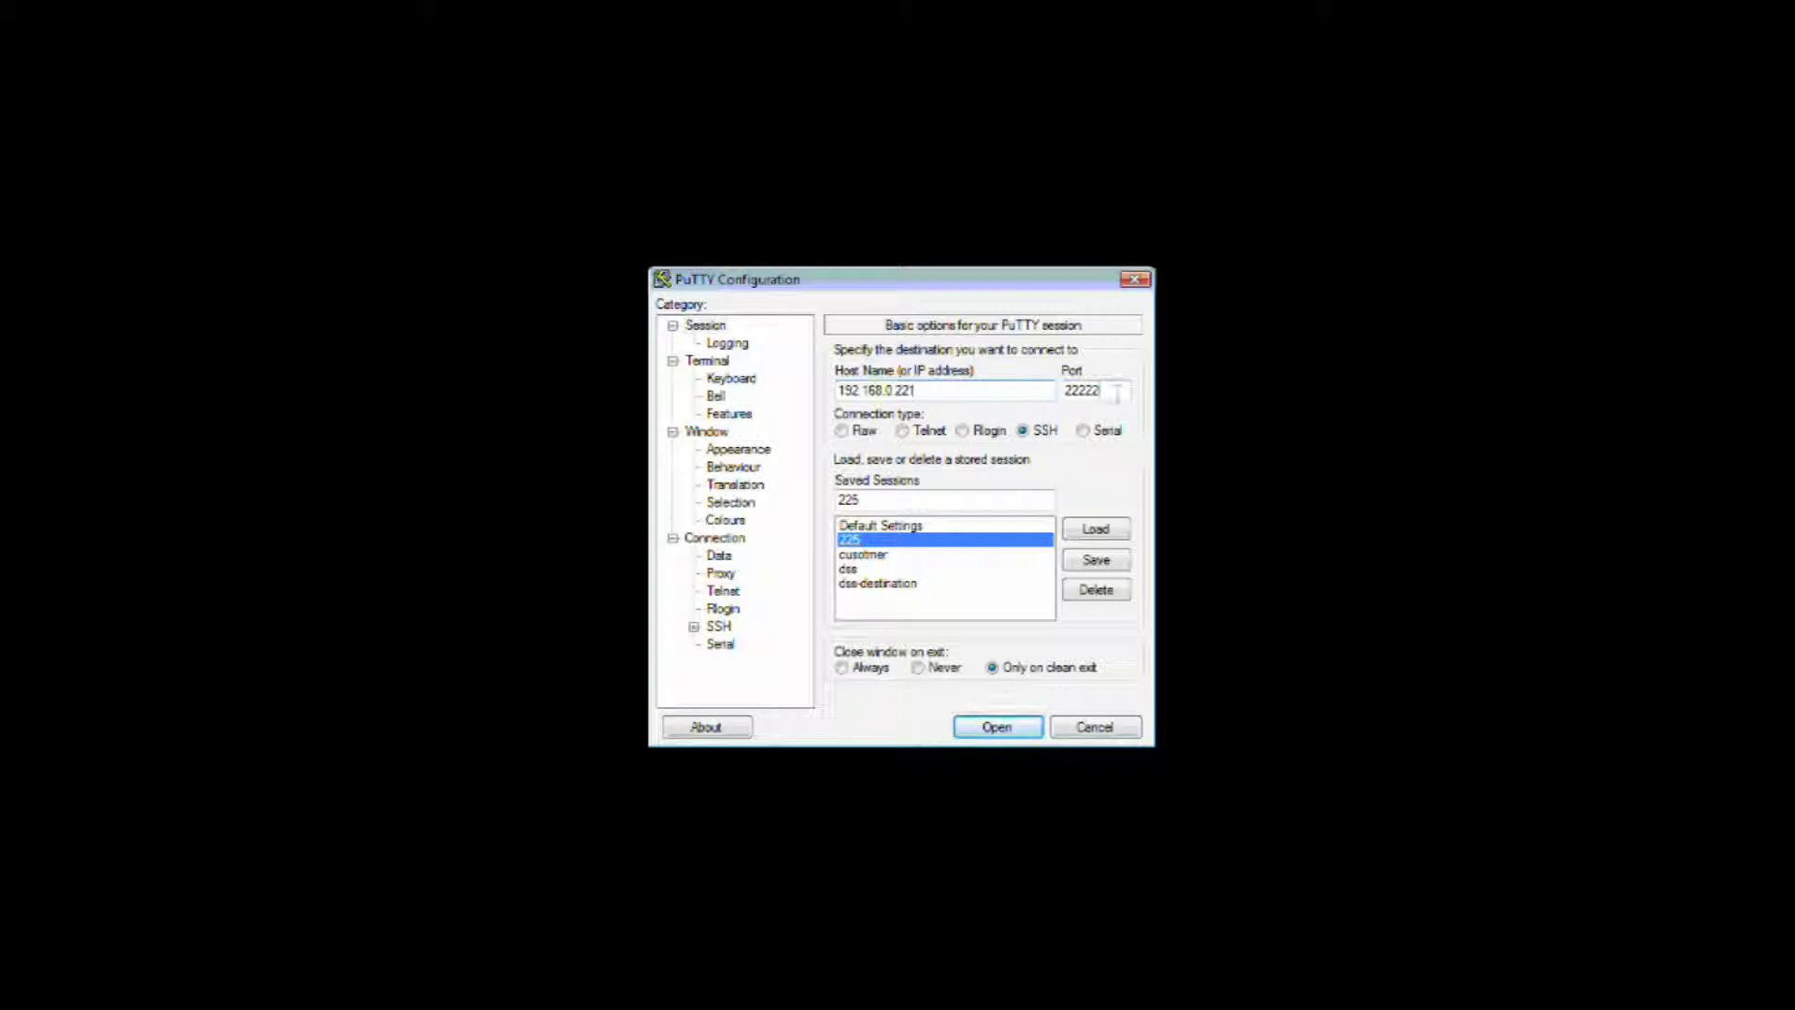
left_click(1116, 391)
key("BackSpace")
type("4")
left_click(1009, 722)
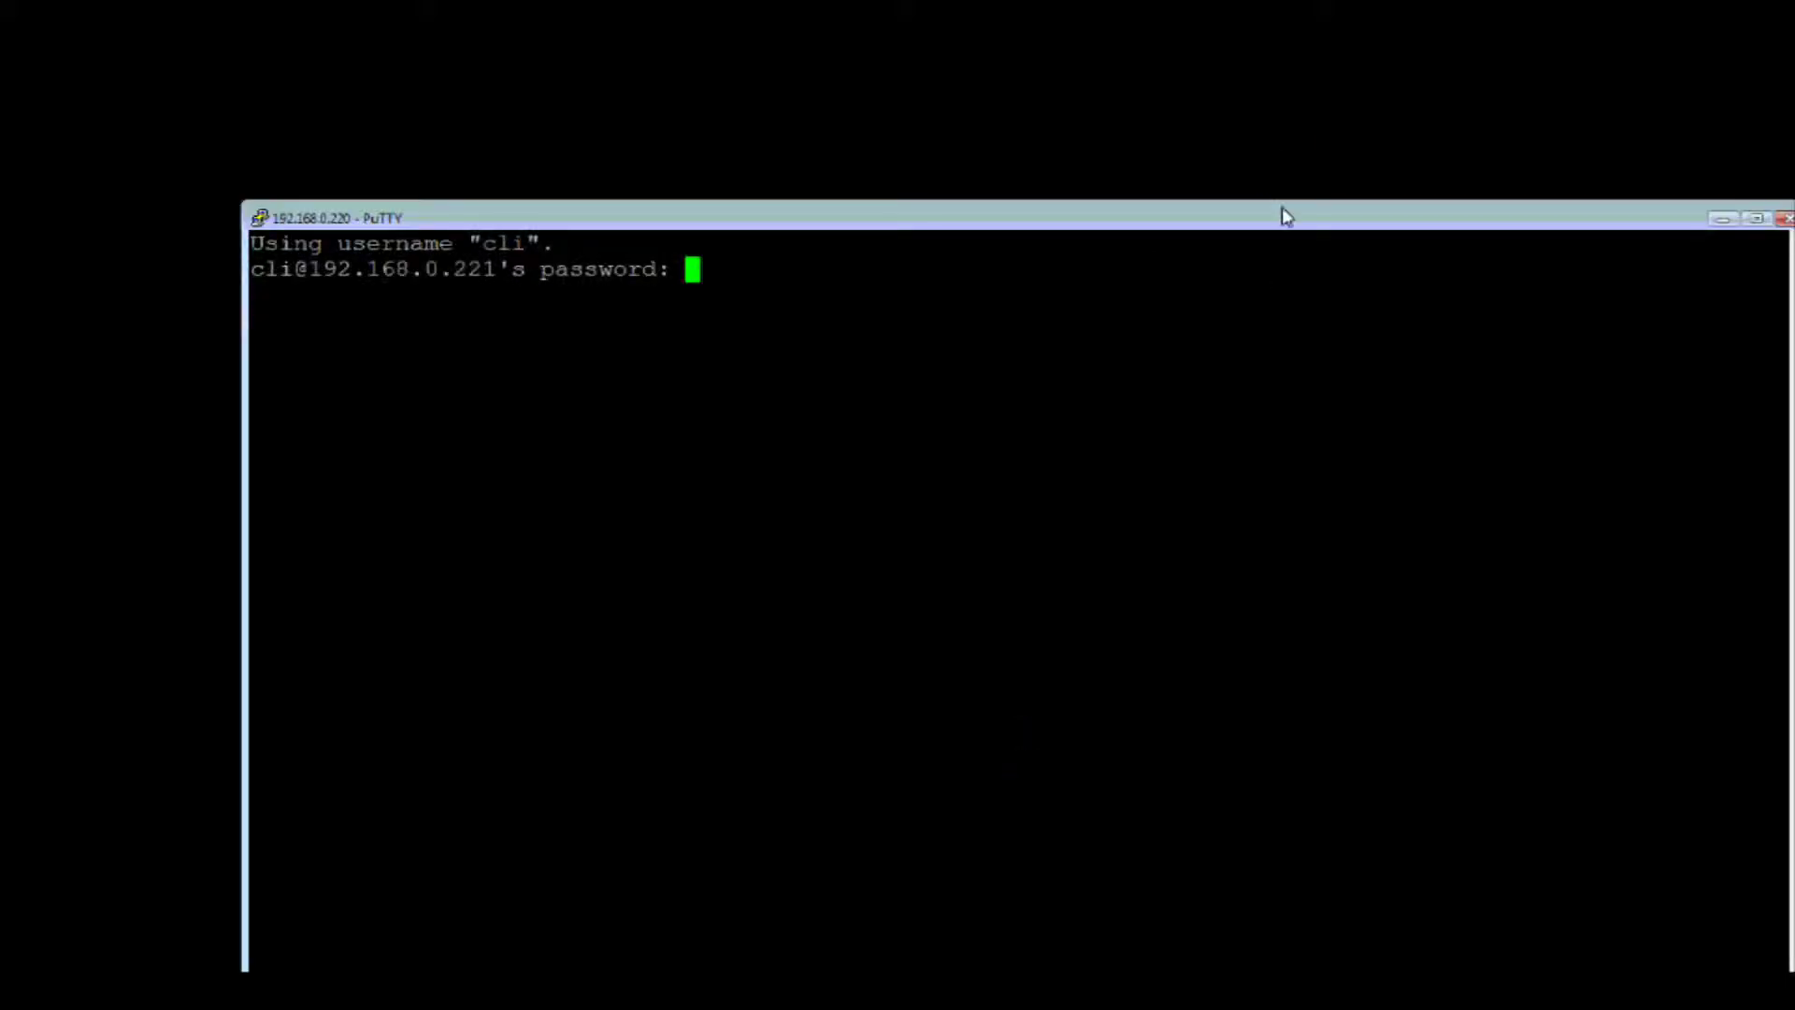
Maximize the terminal, log in with the password, and switch back to Firefox
left_click_drag(1282, 216, 1145, 71)
left_click(1625, 73)
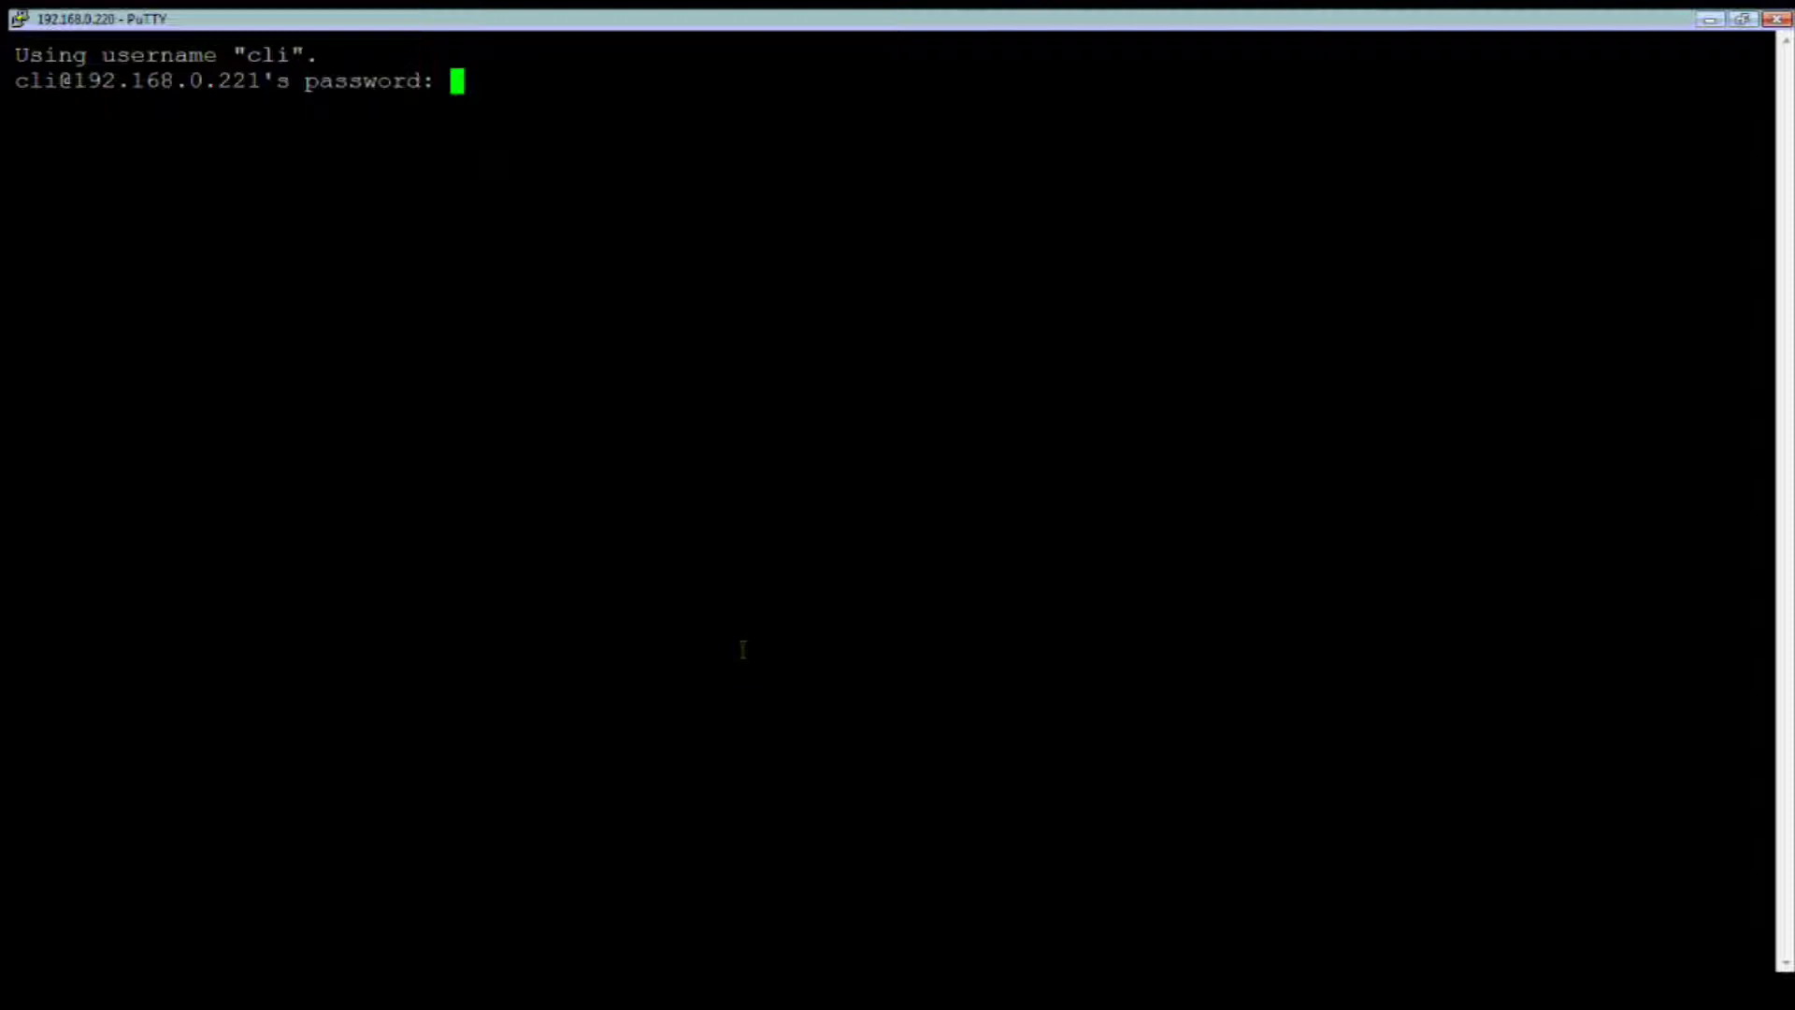
key("Return")
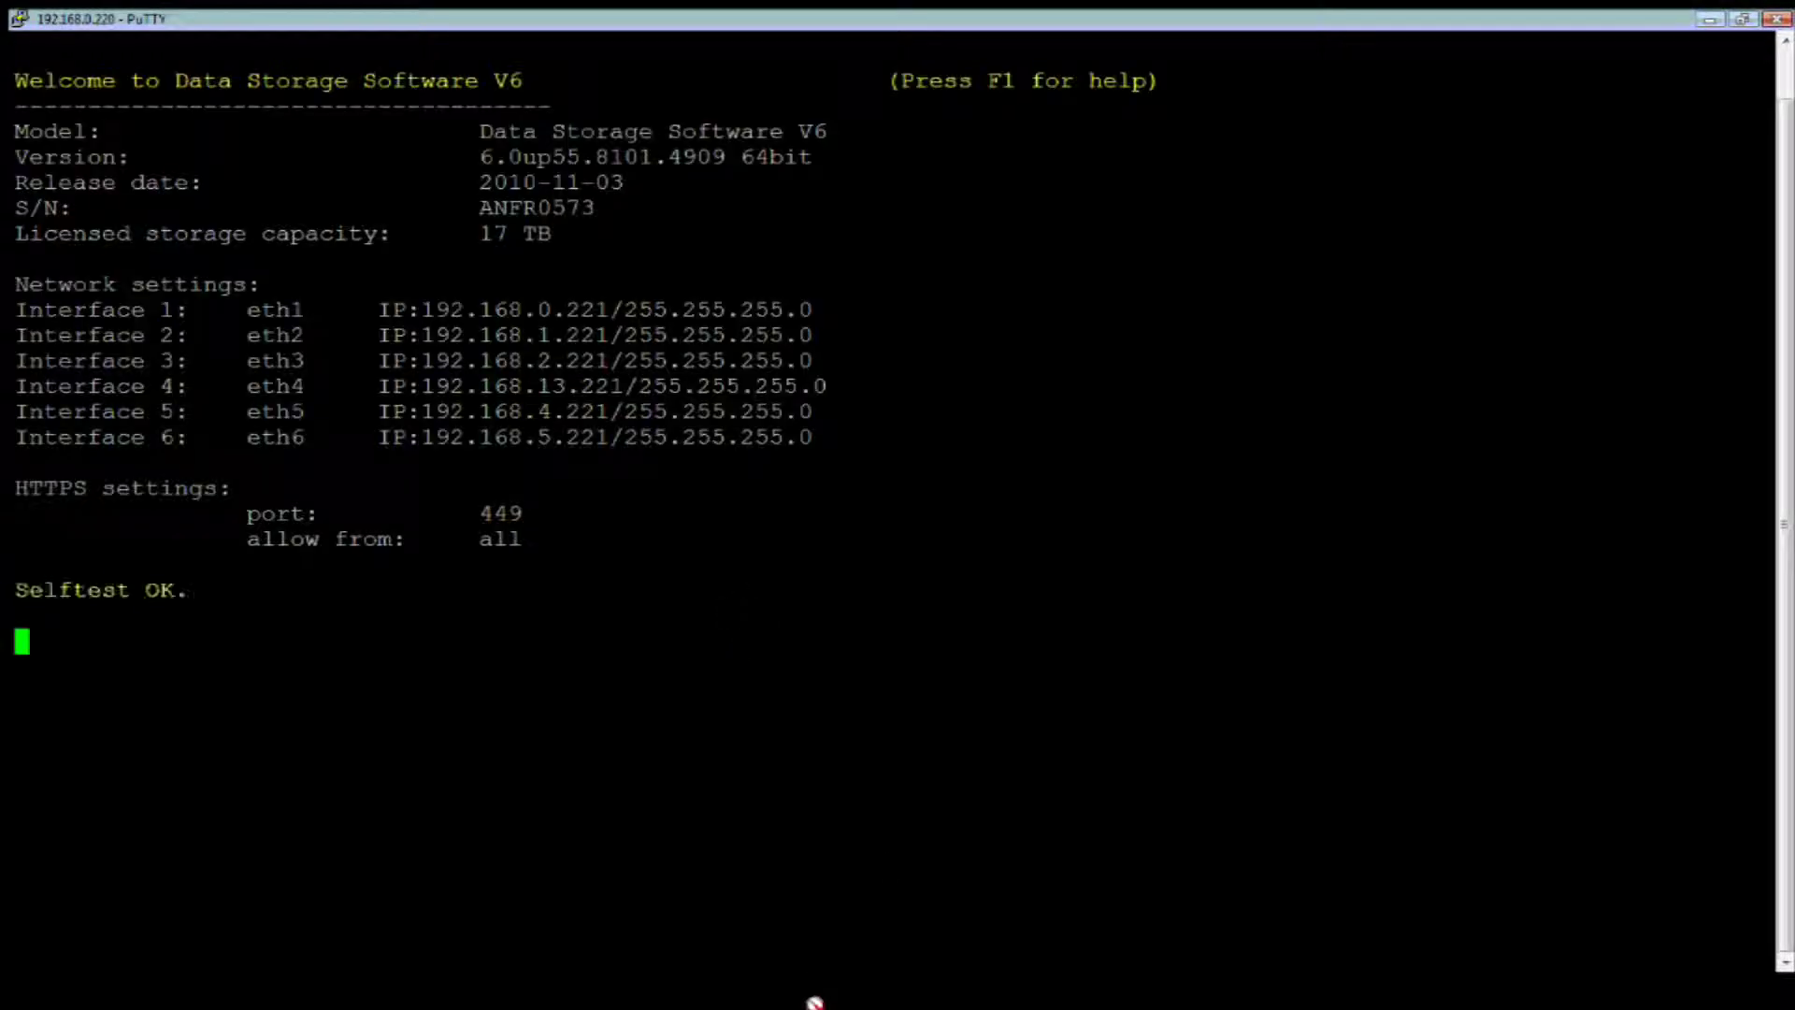
left_click(816, 999)
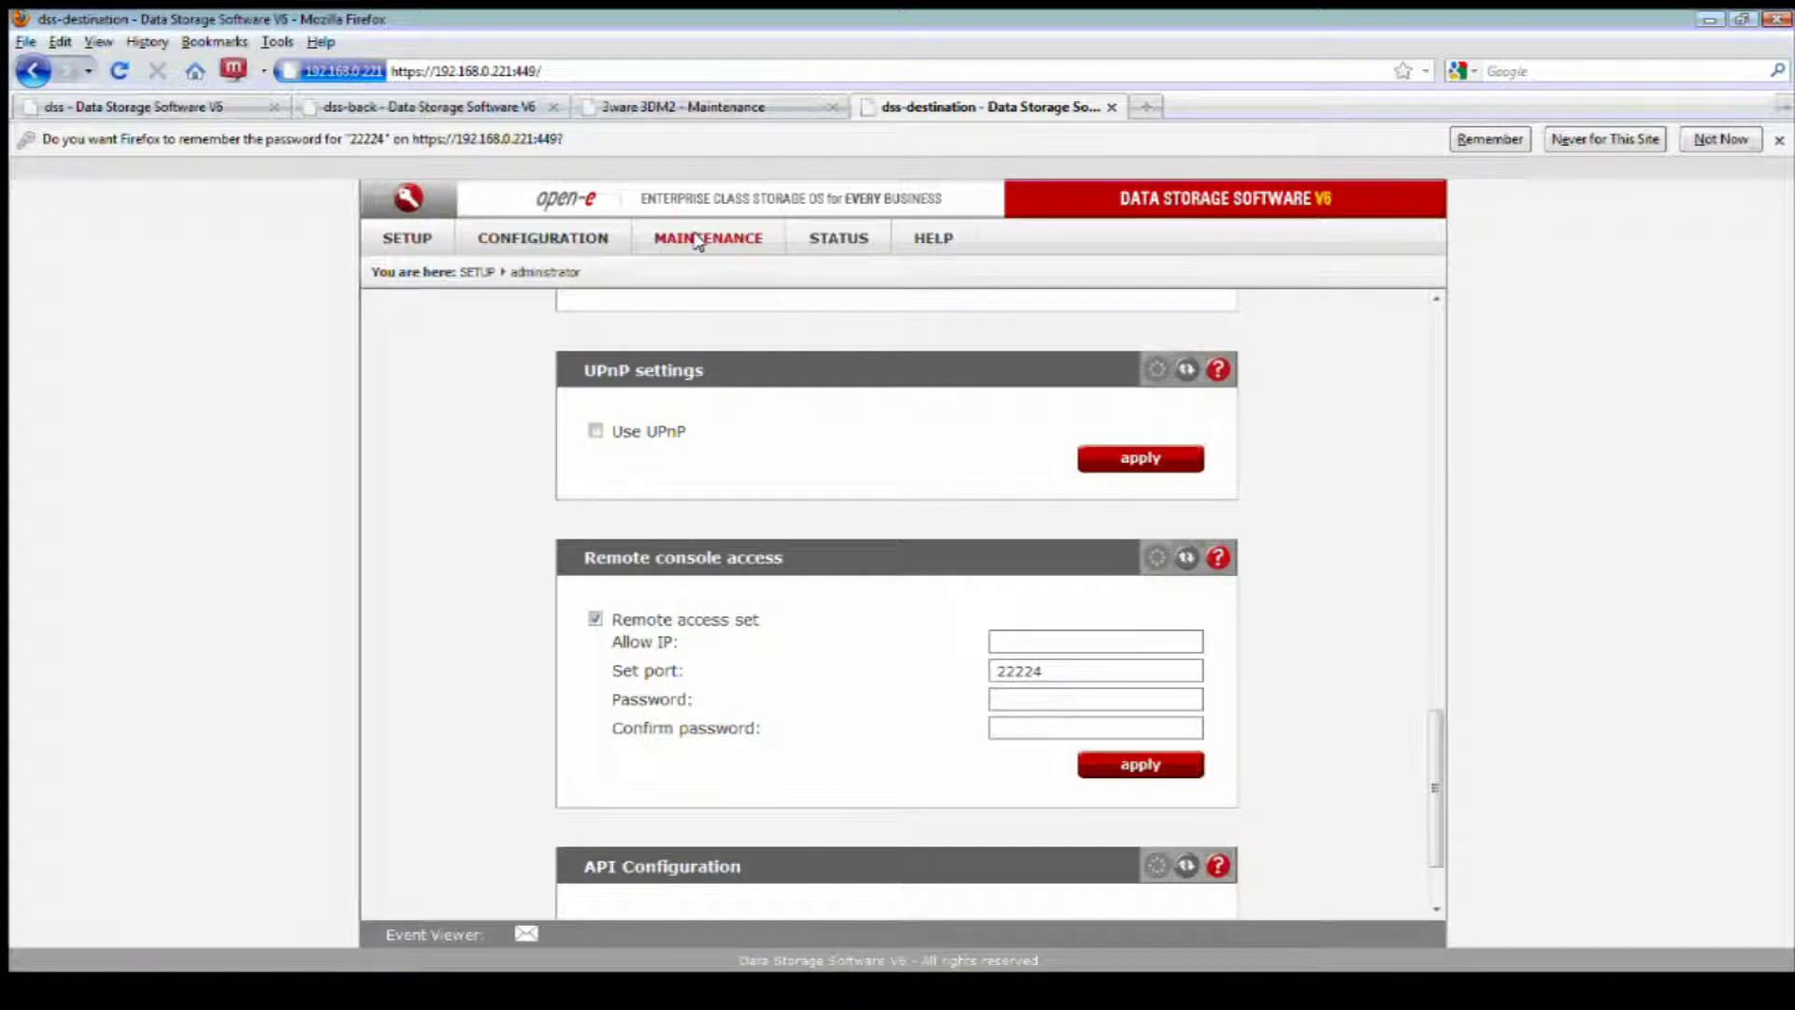
Go to MAINTENANCE > software update and open the Browse file picker under System software update
mouse_move(699, 241)
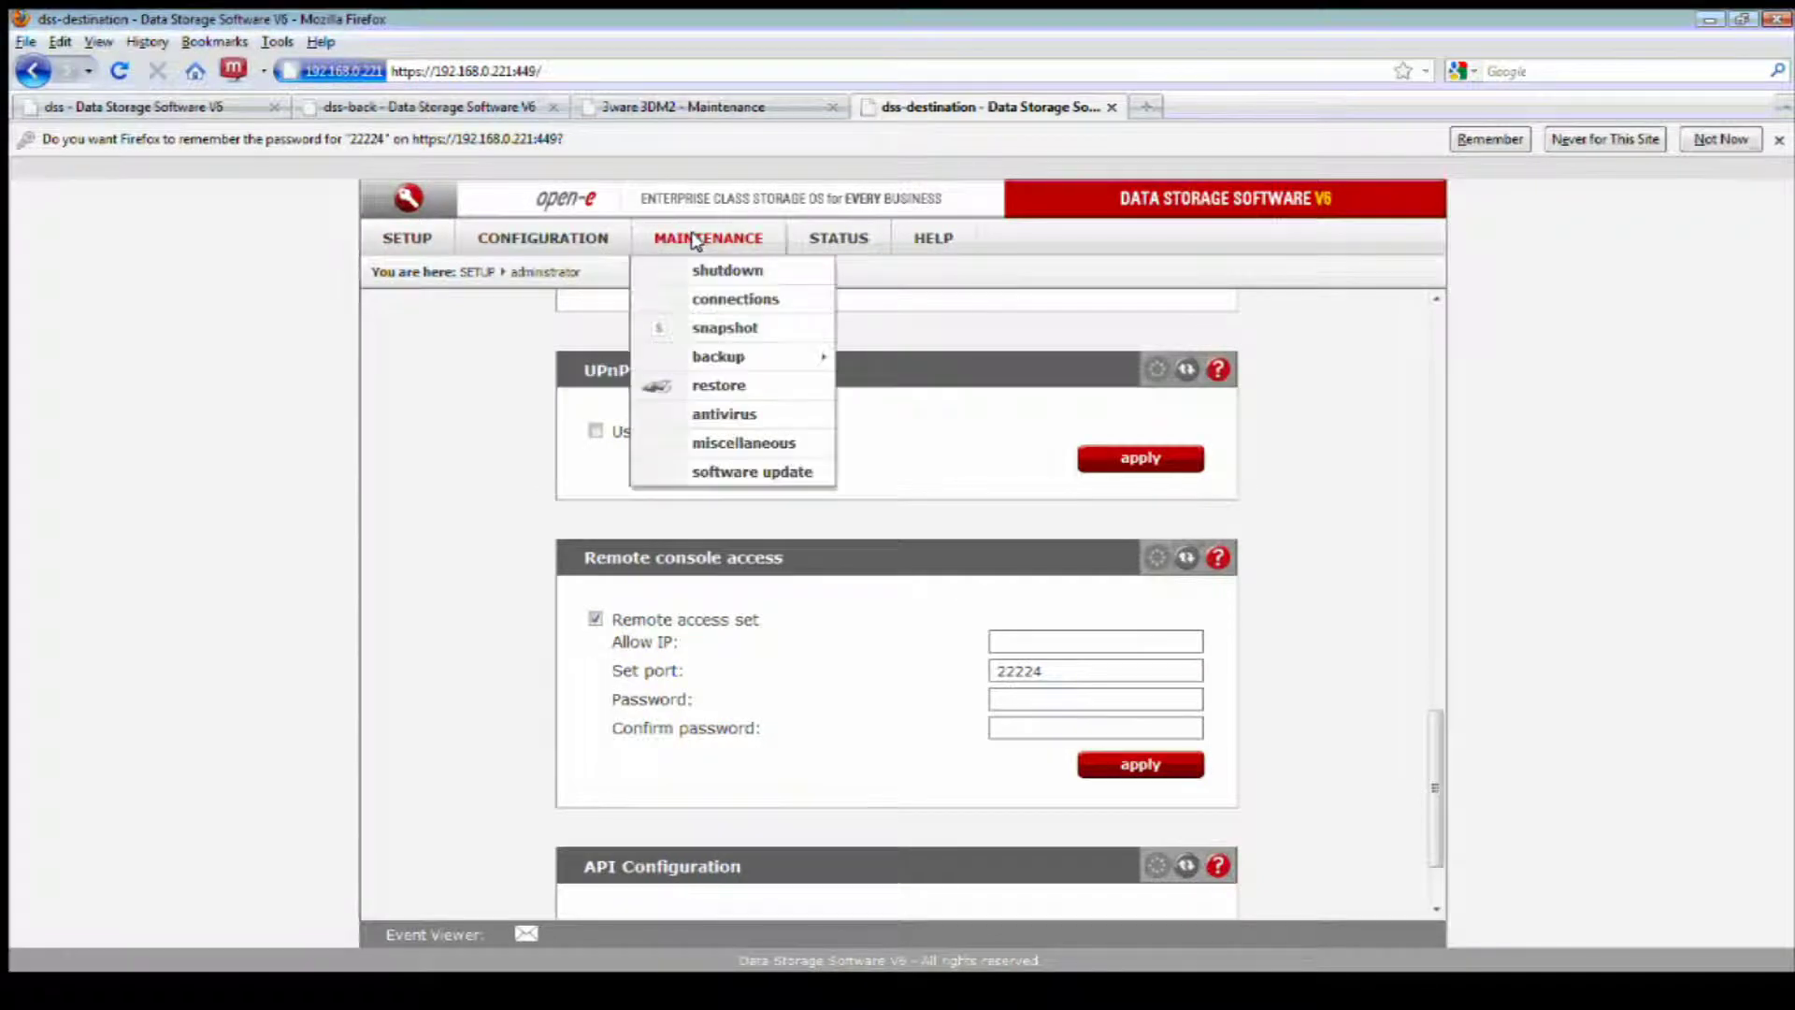
left_click(771, 473)
scroll(922, 594, "down", 3)
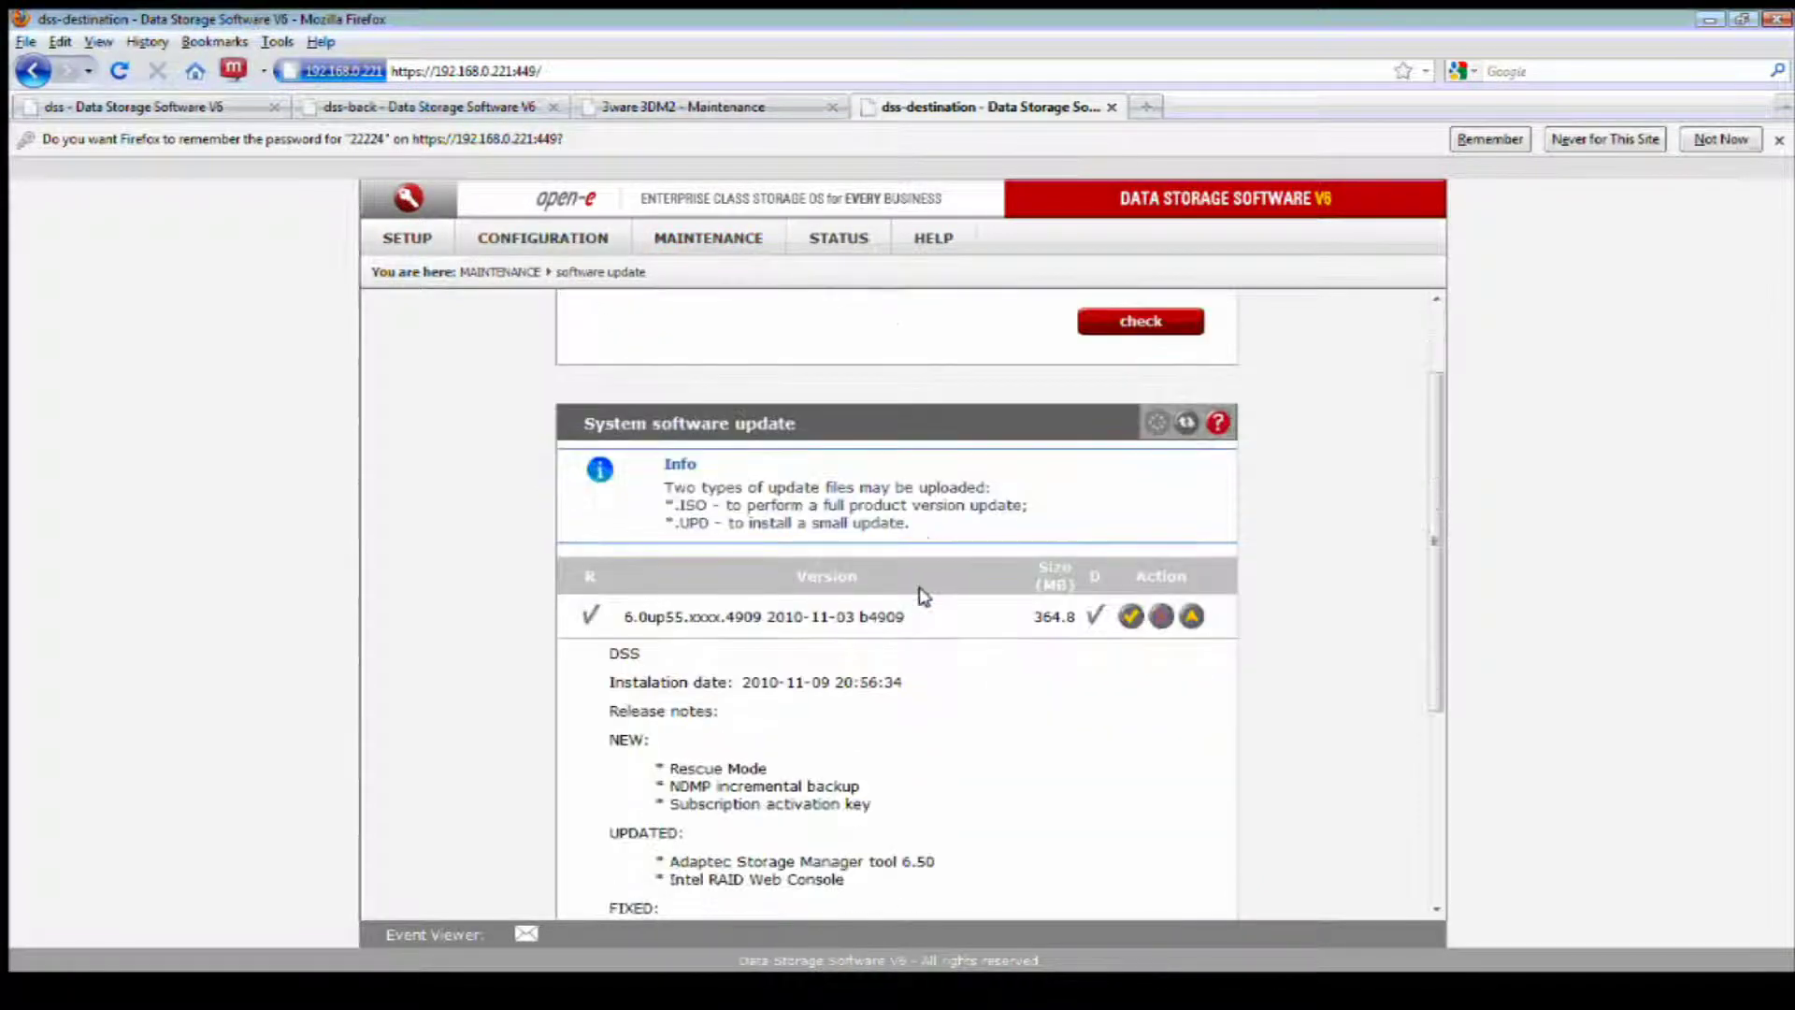
scroll(921, 595, "down", 5)
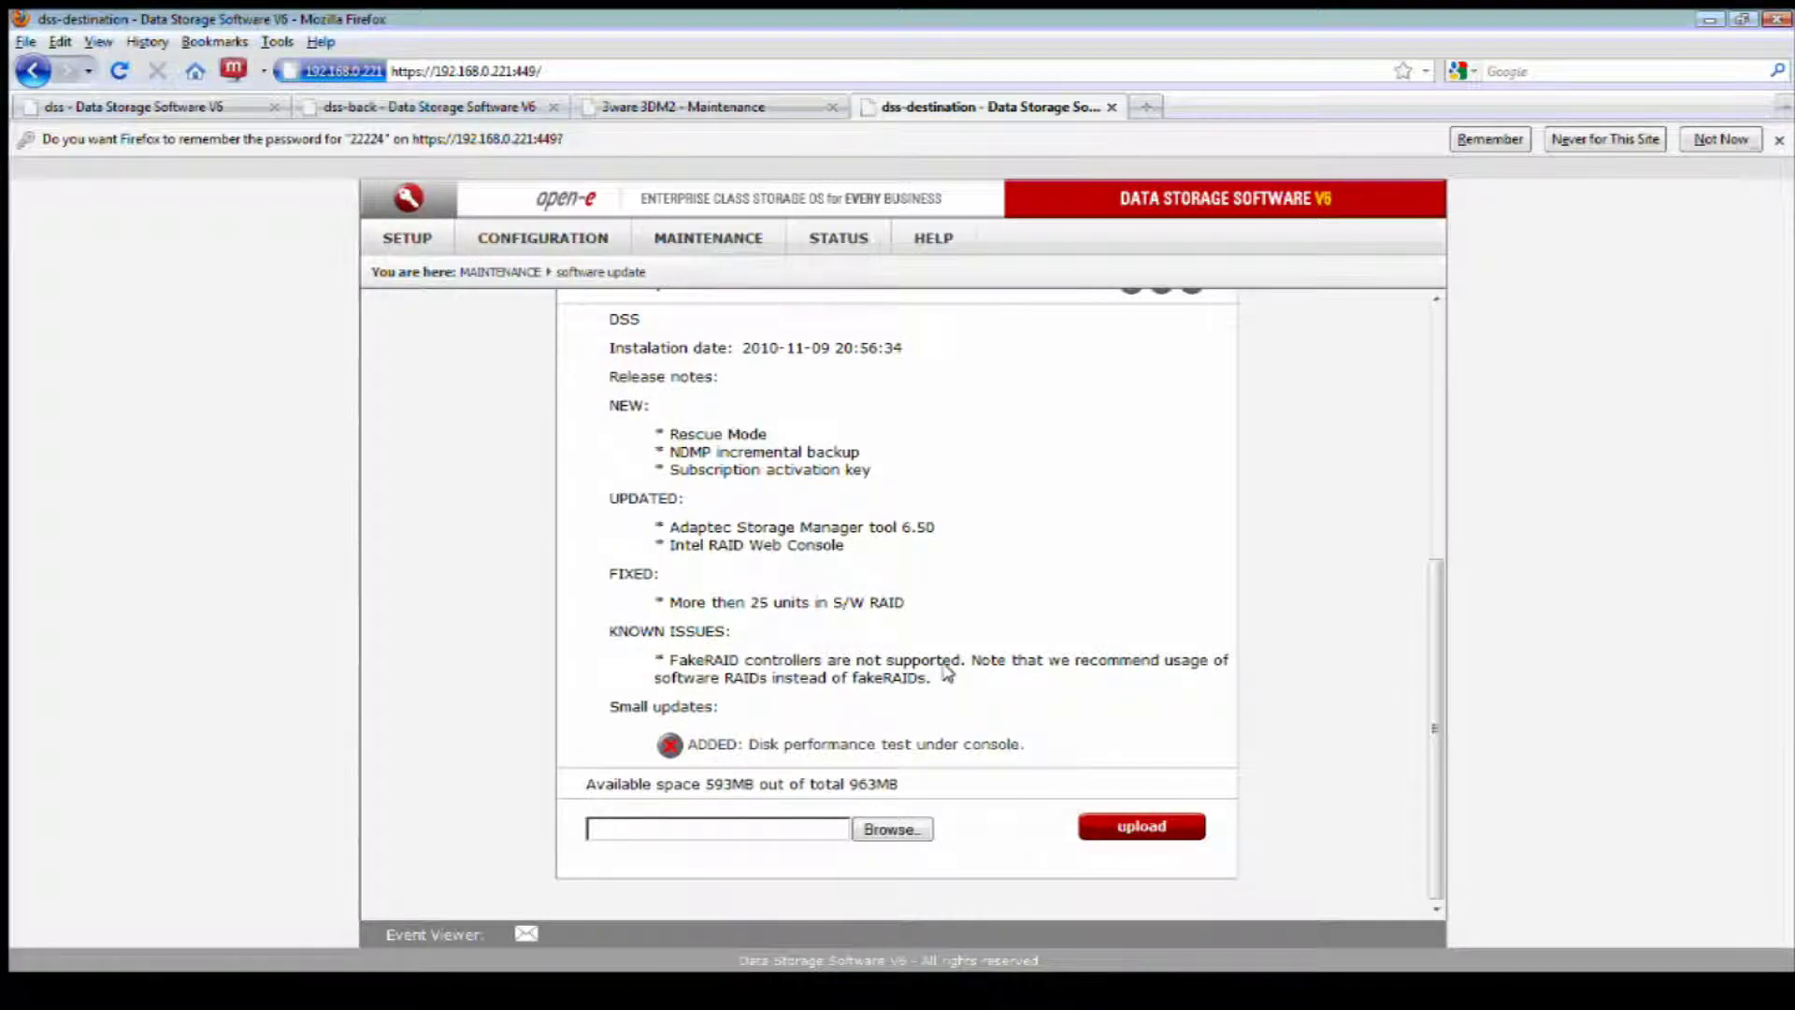
left_click(891, 830)
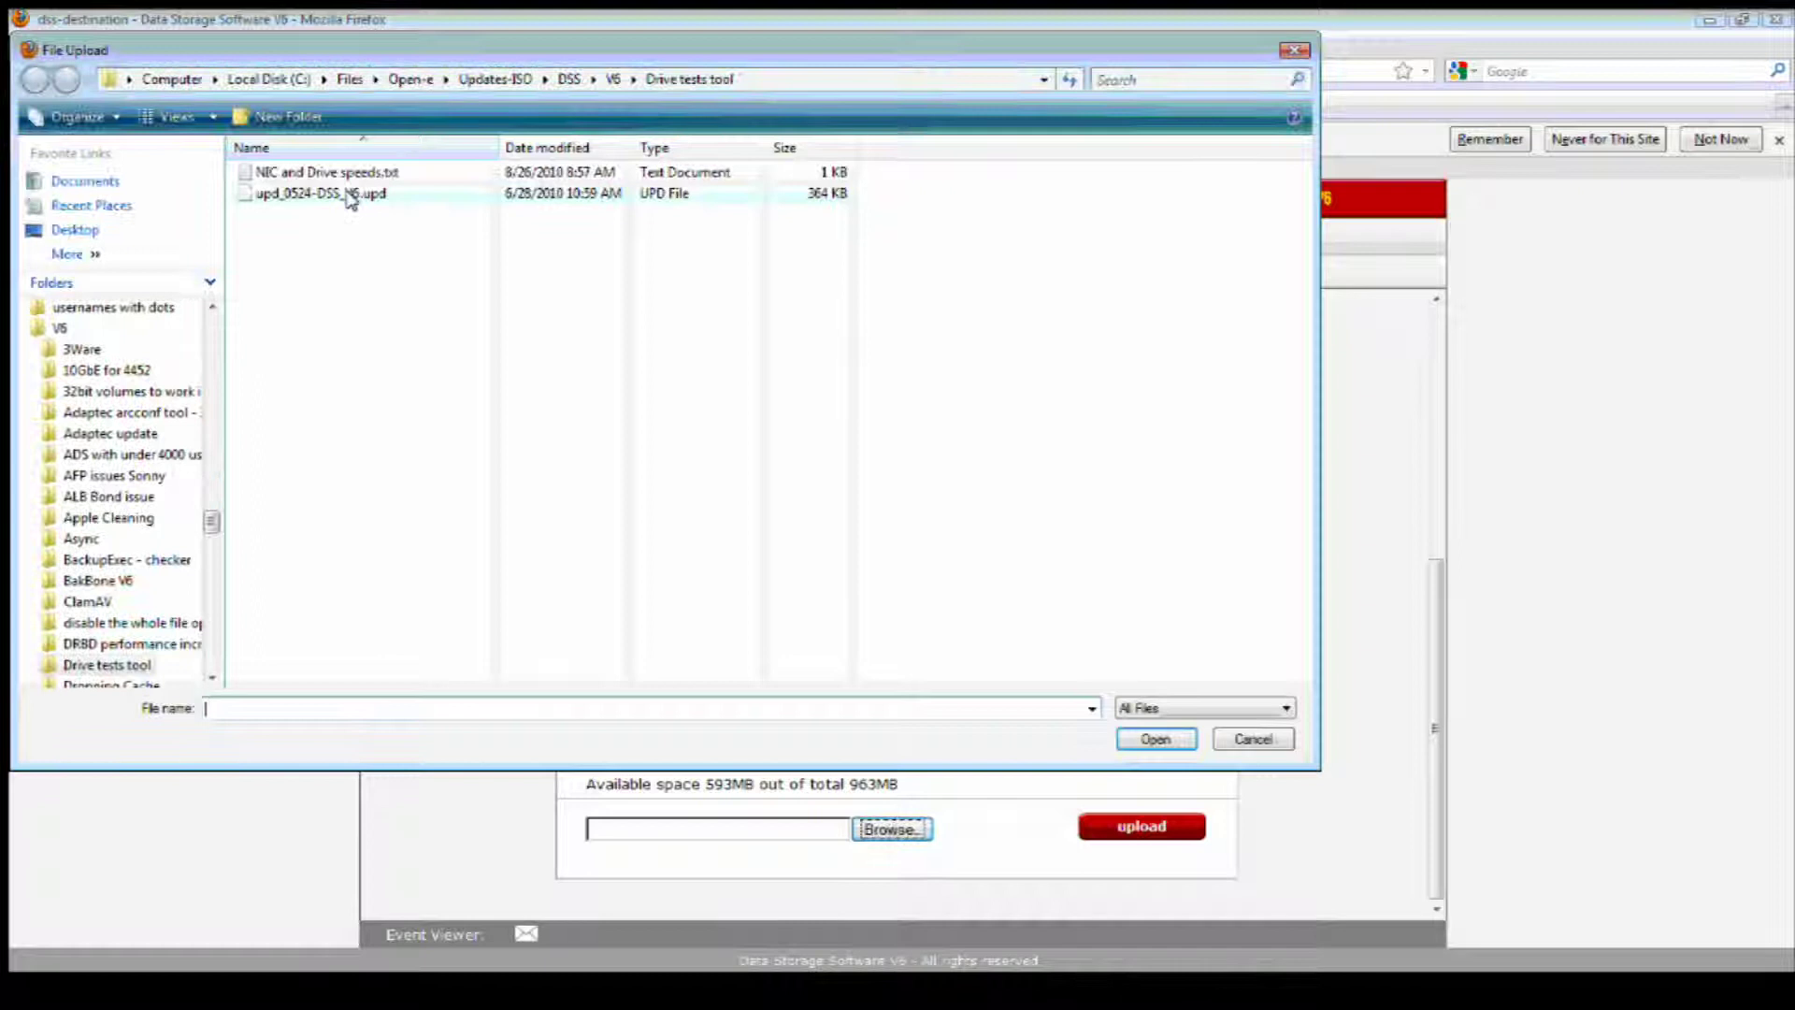
Copy the file name upd_0524-DSS_V6.upd via Rename, then close the File Upload dialog
left_click(348, 196)
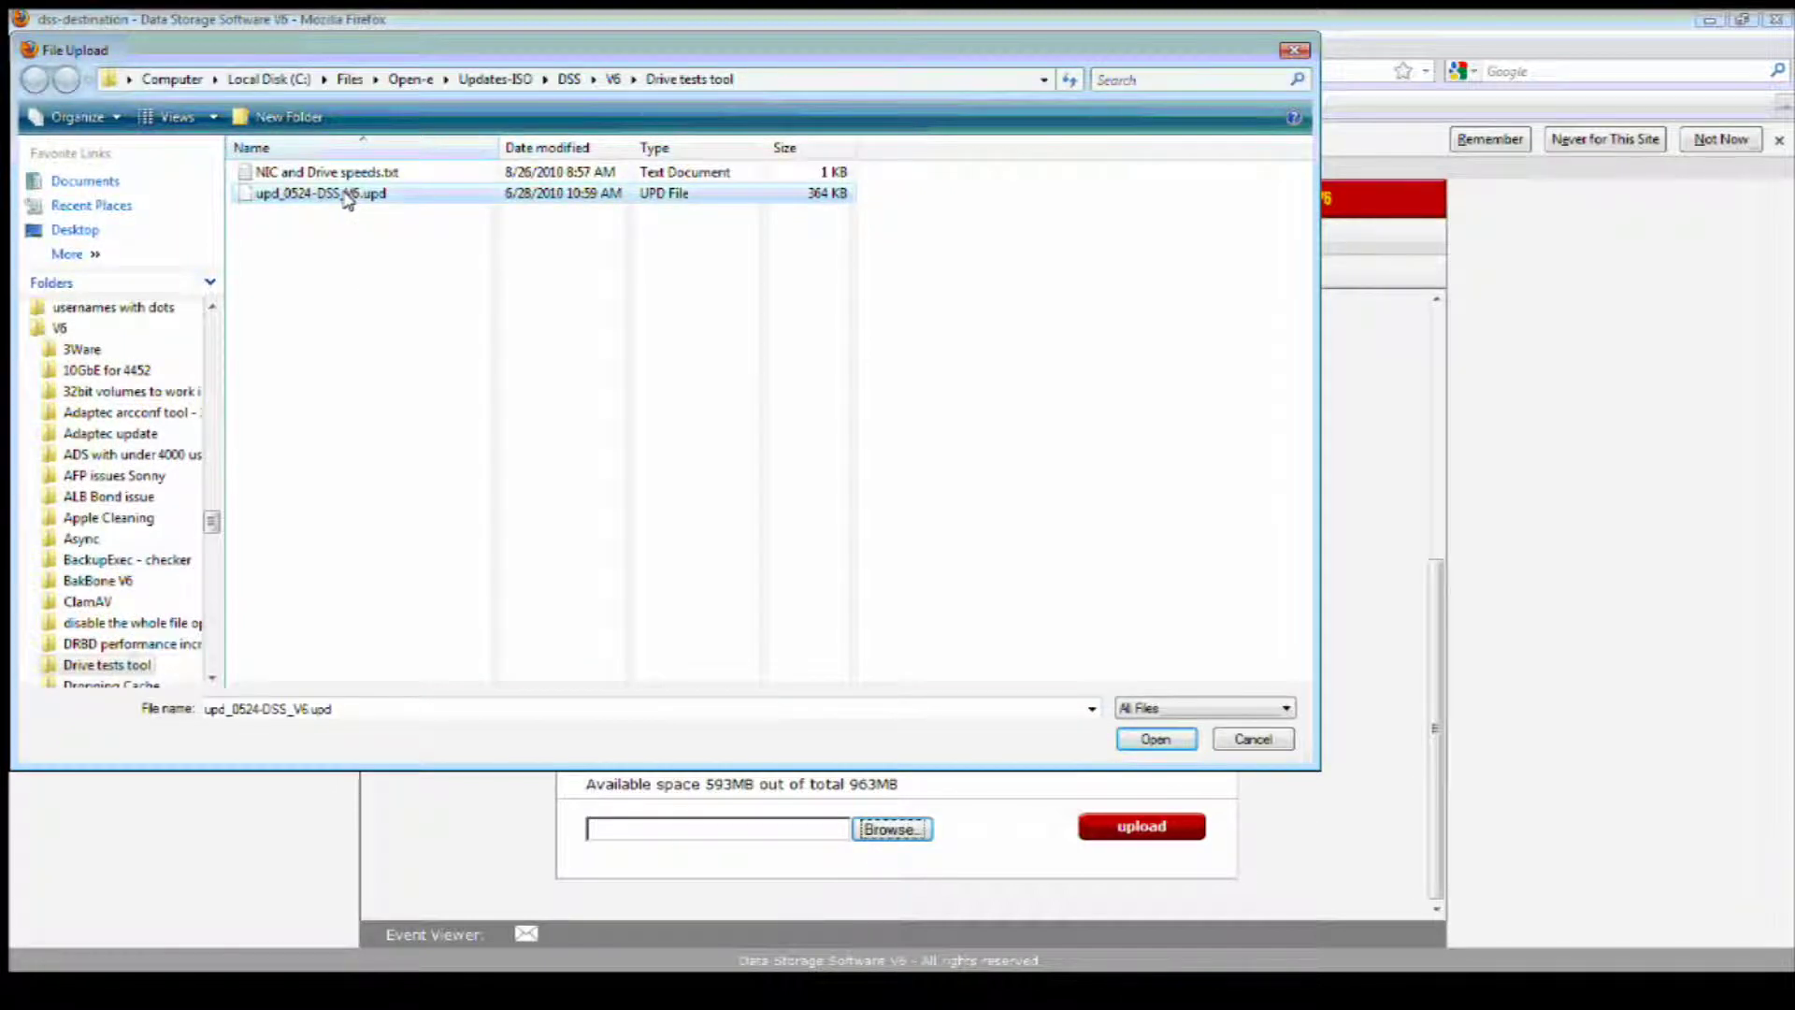
right_click(348, 197)
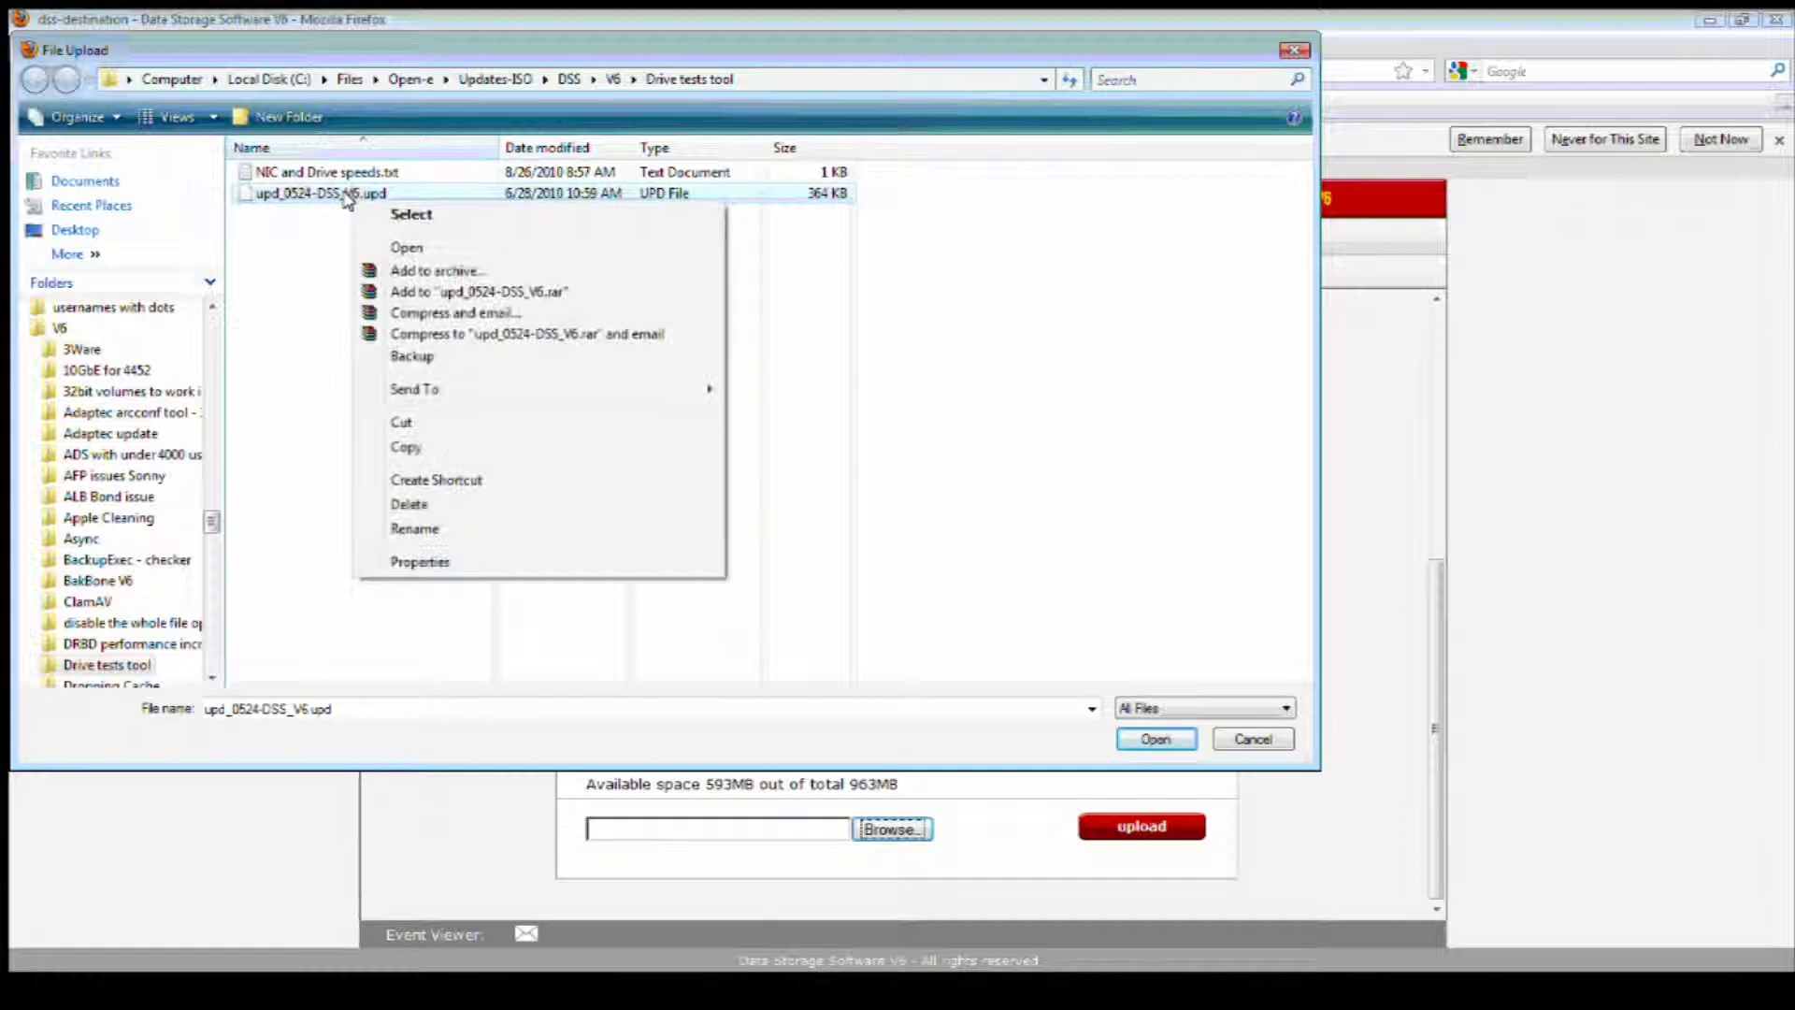
left_click(439, 529)
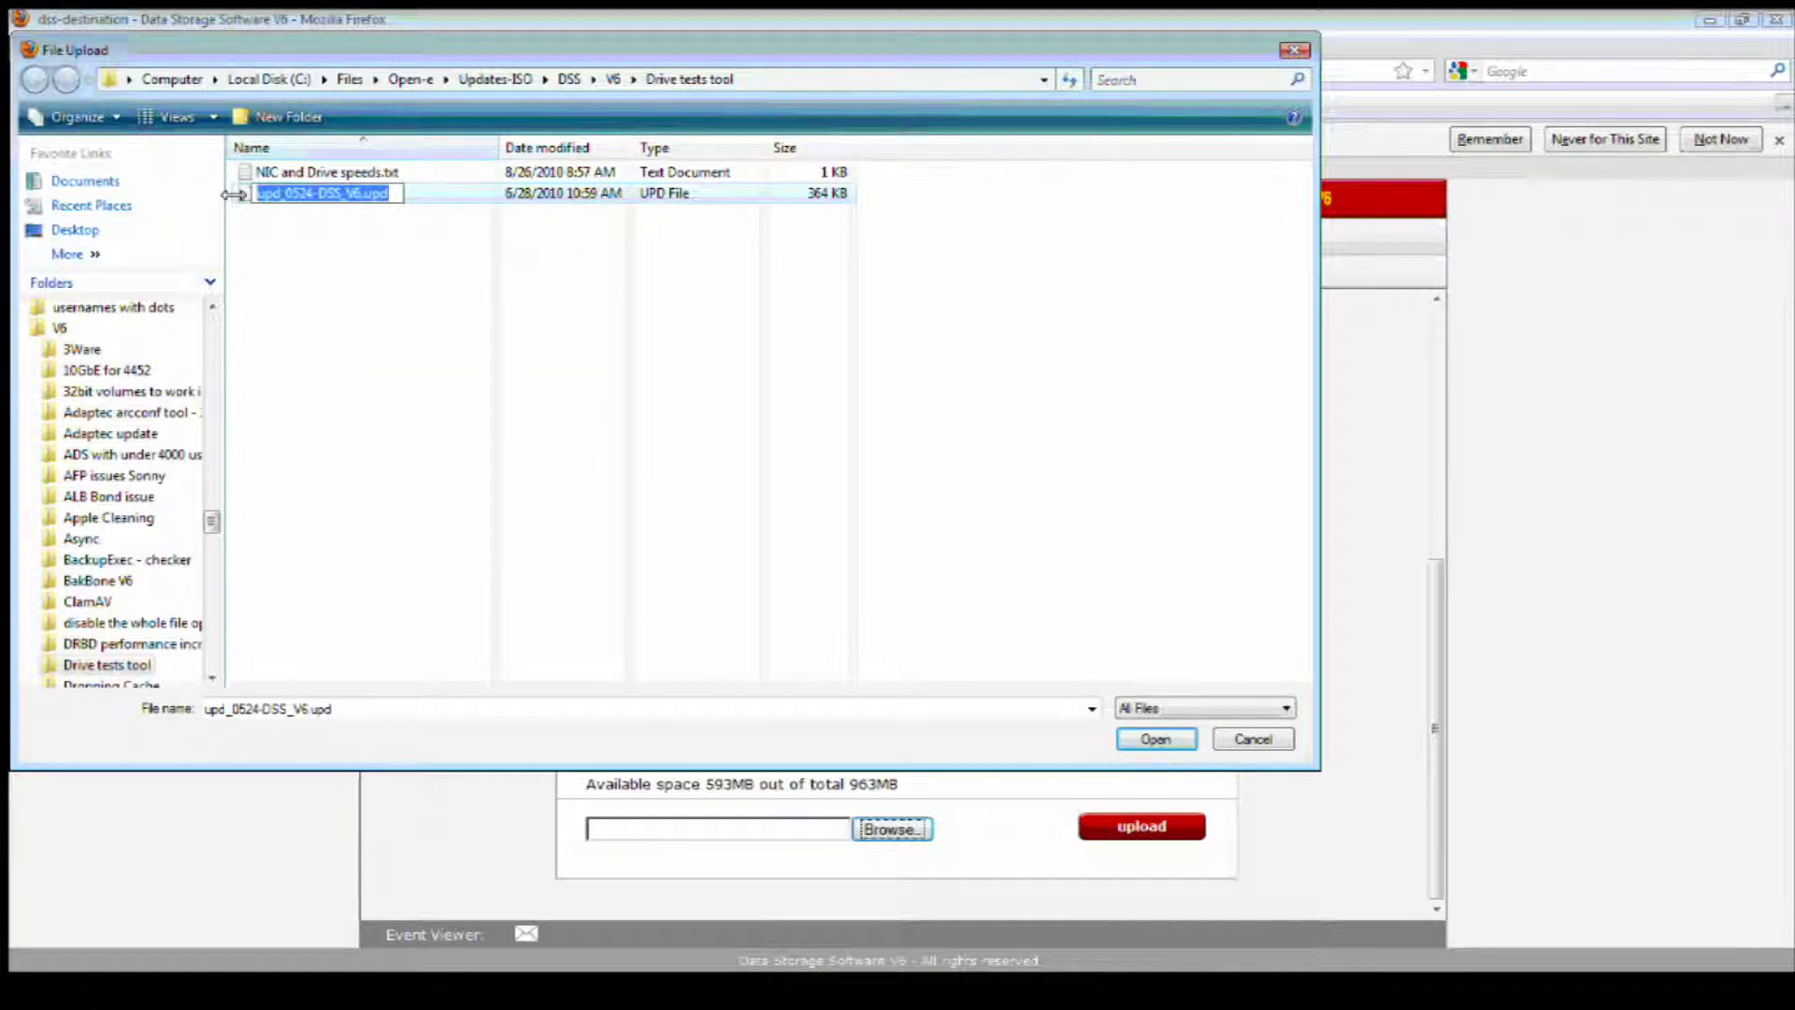
right_click(363, 204)
left_click(441, 269)
left_click(1028, 206)
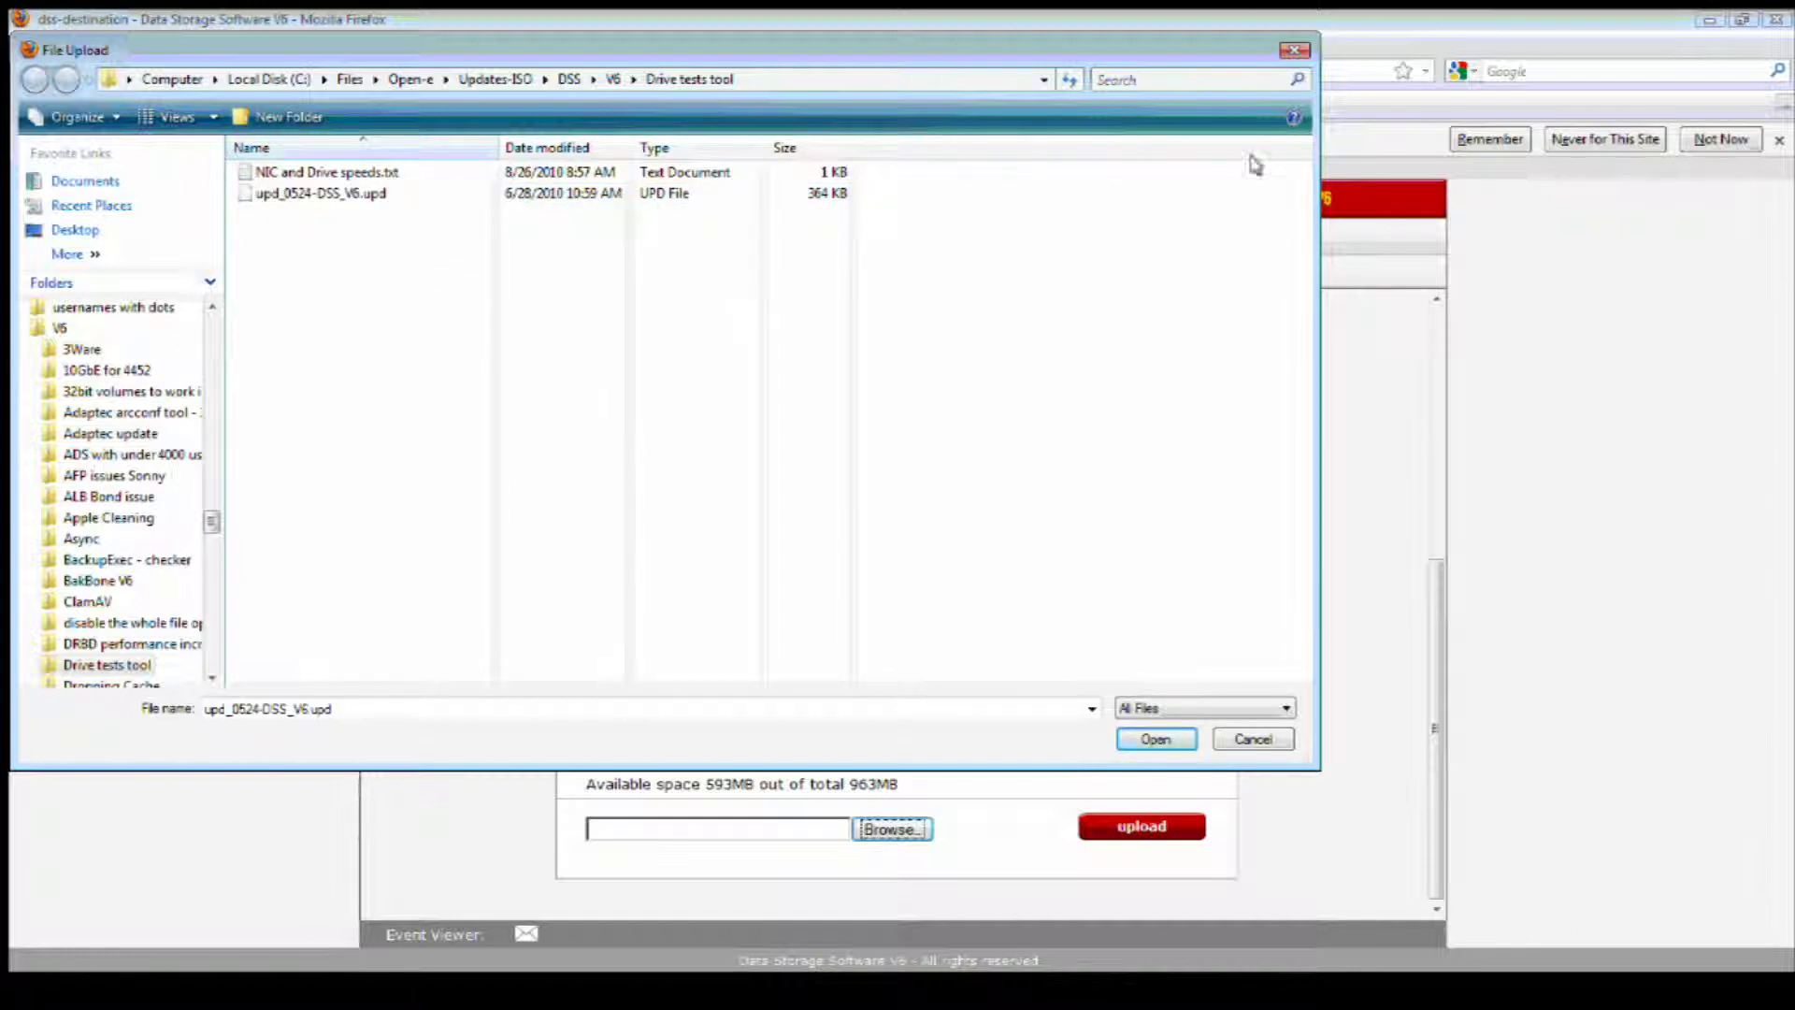
left_click(1293, 53)
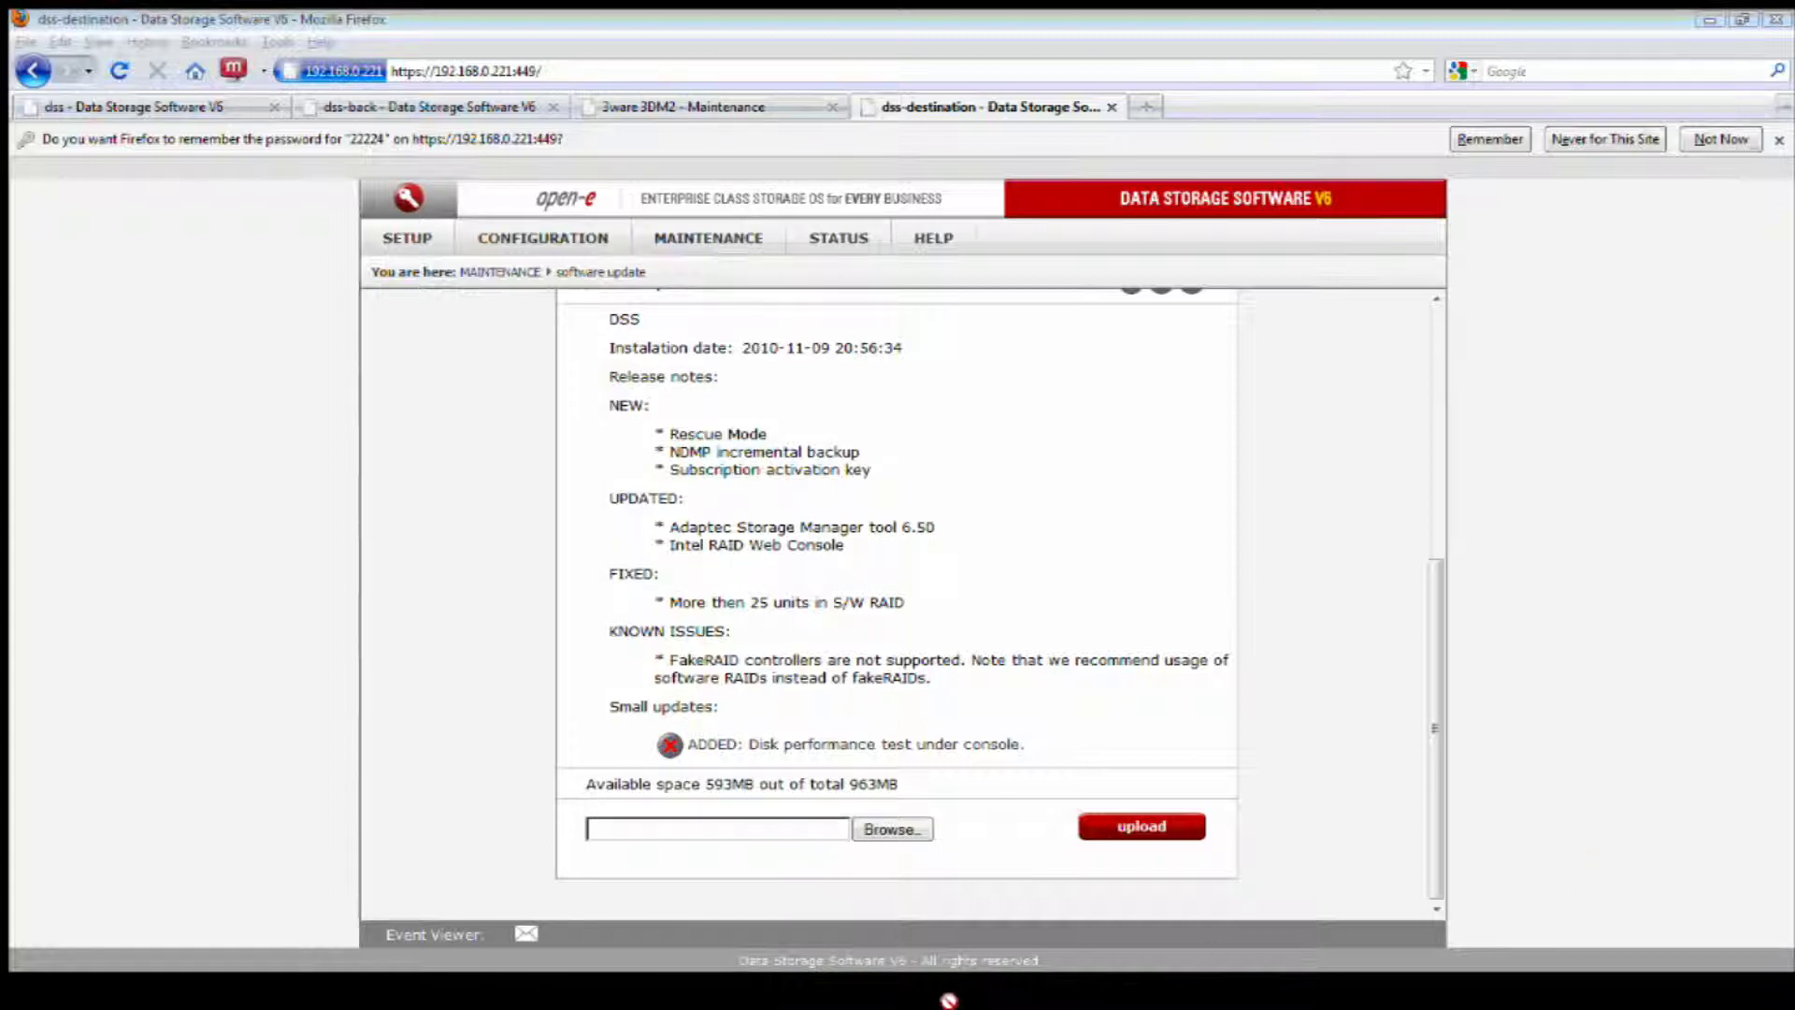
In PuTTY, open console tools Add-ons > Disk test
key("alt+Tab")
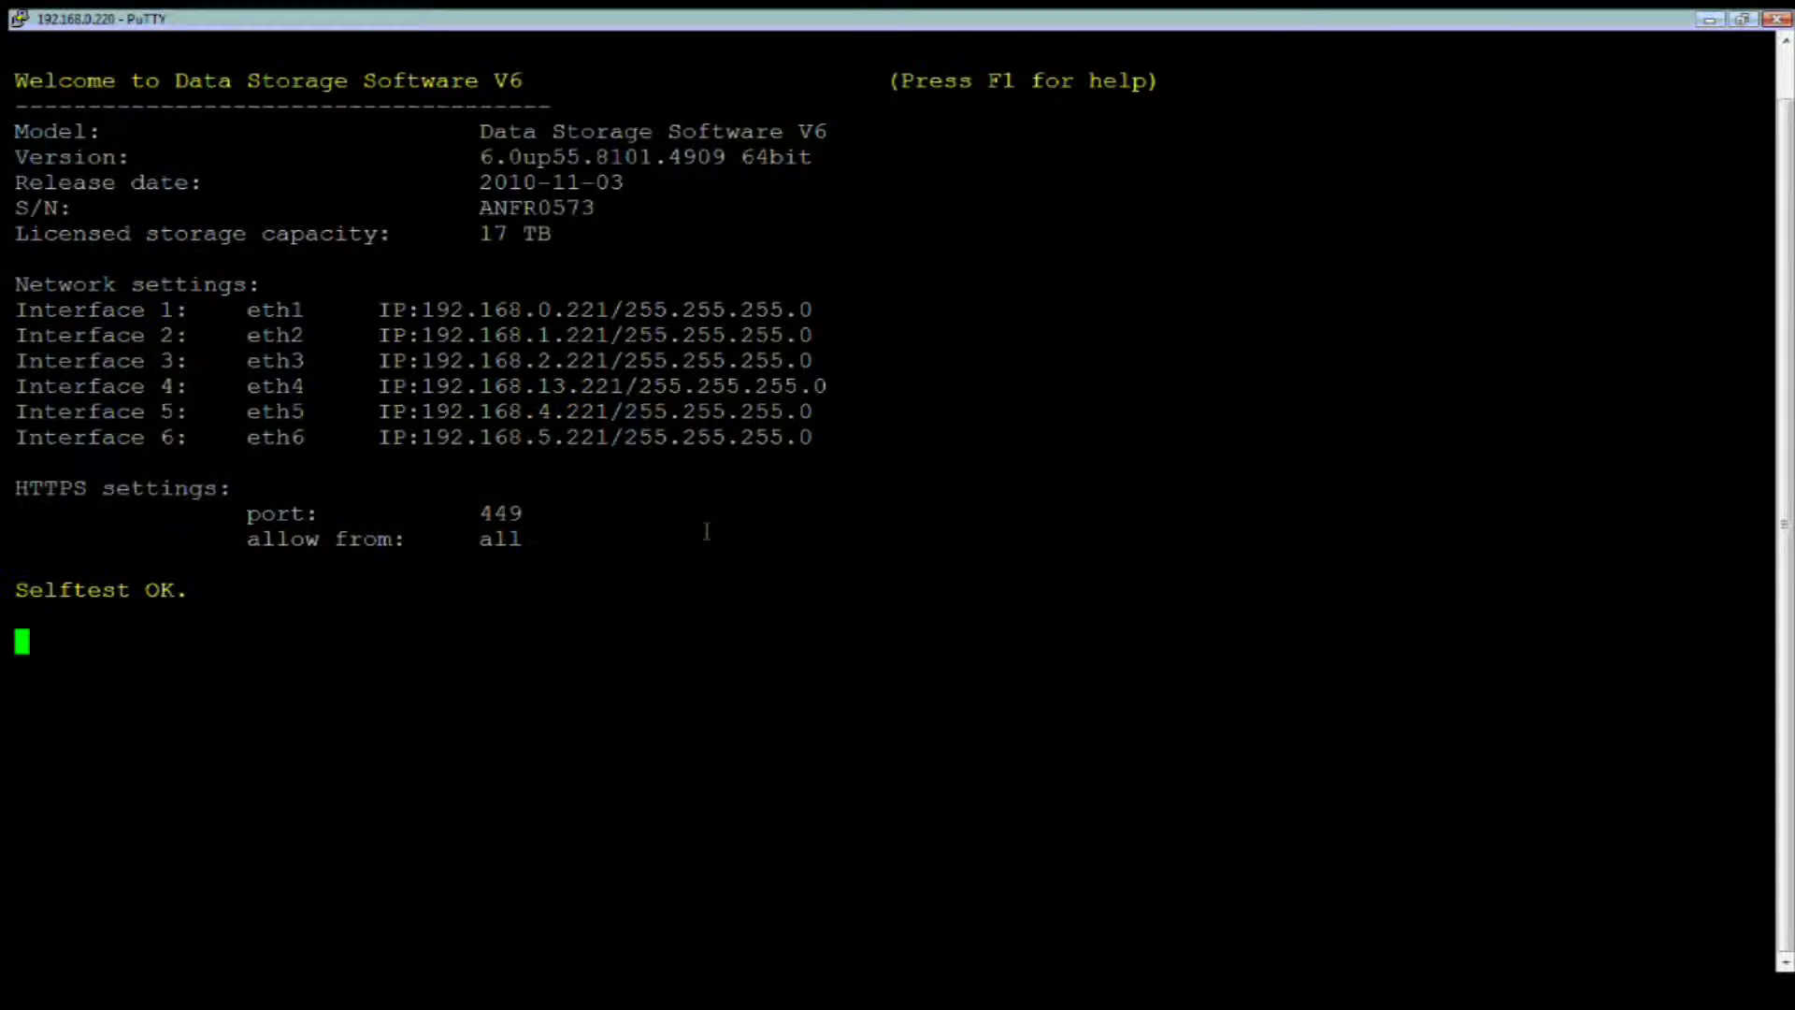
key("ctrl+alt+t")
key("Down")
key("Down")
key("Down")
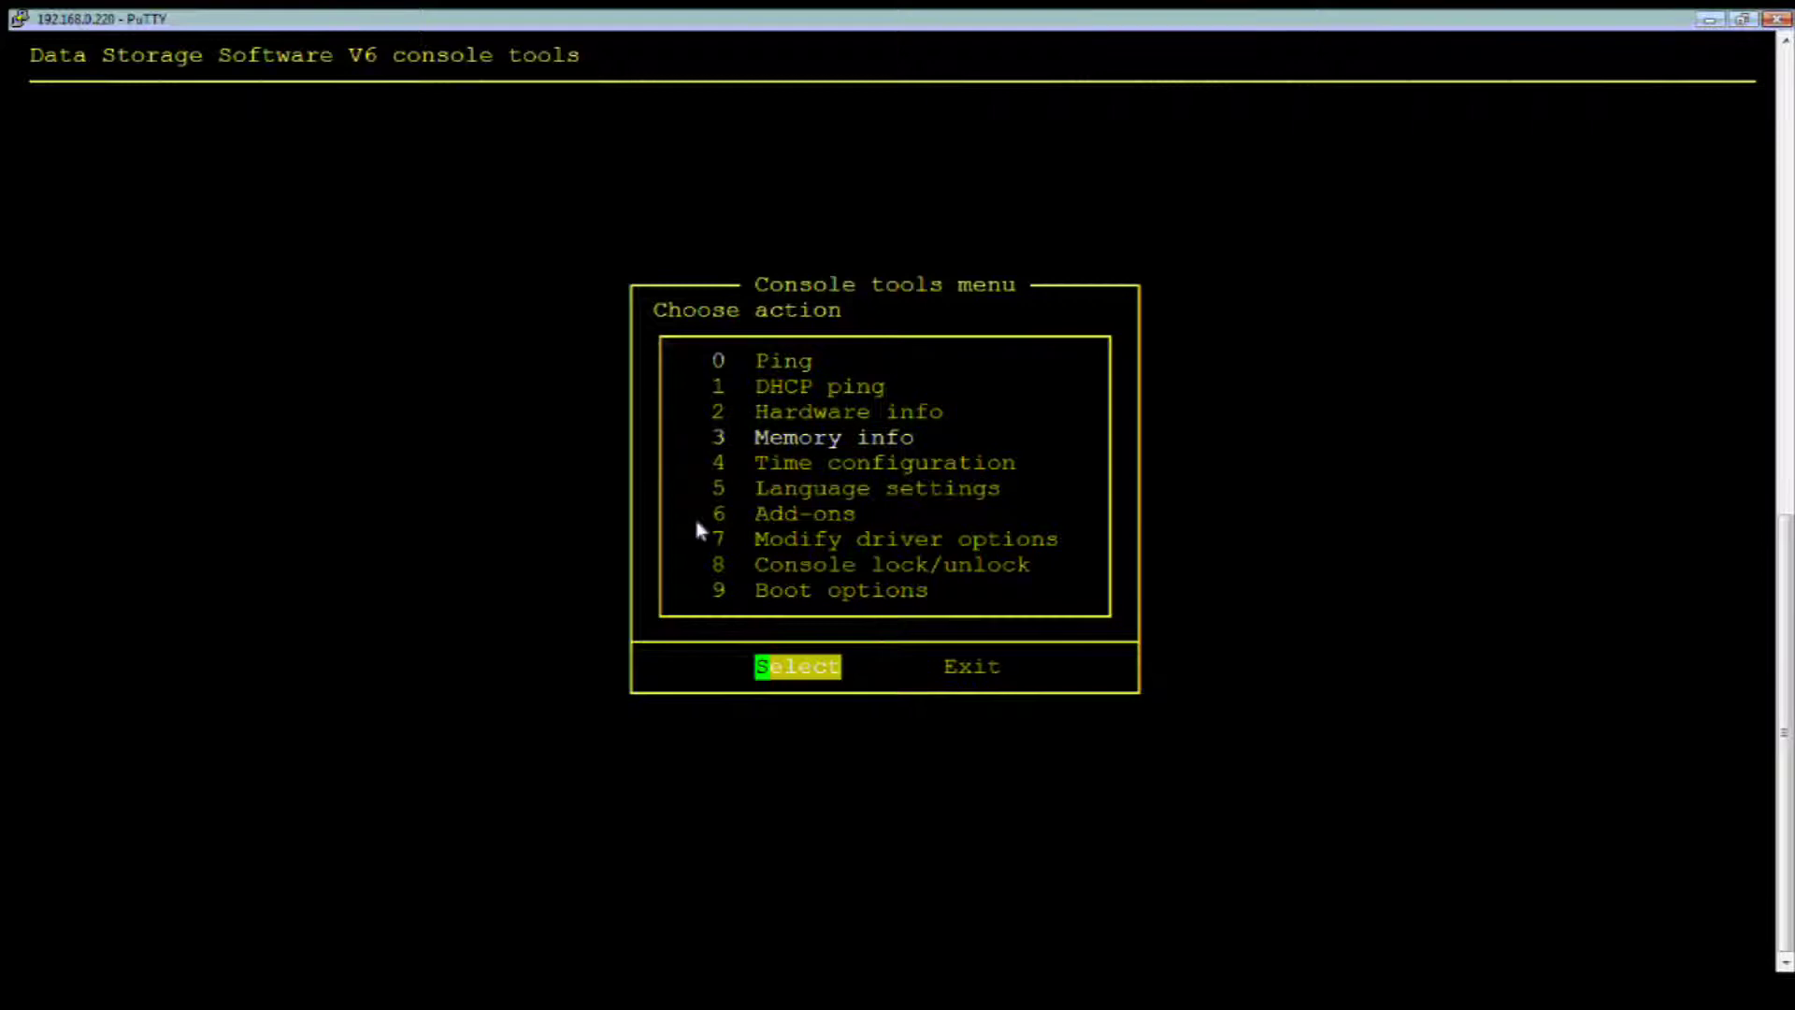
key("Down")
key("Down")
key("Down")
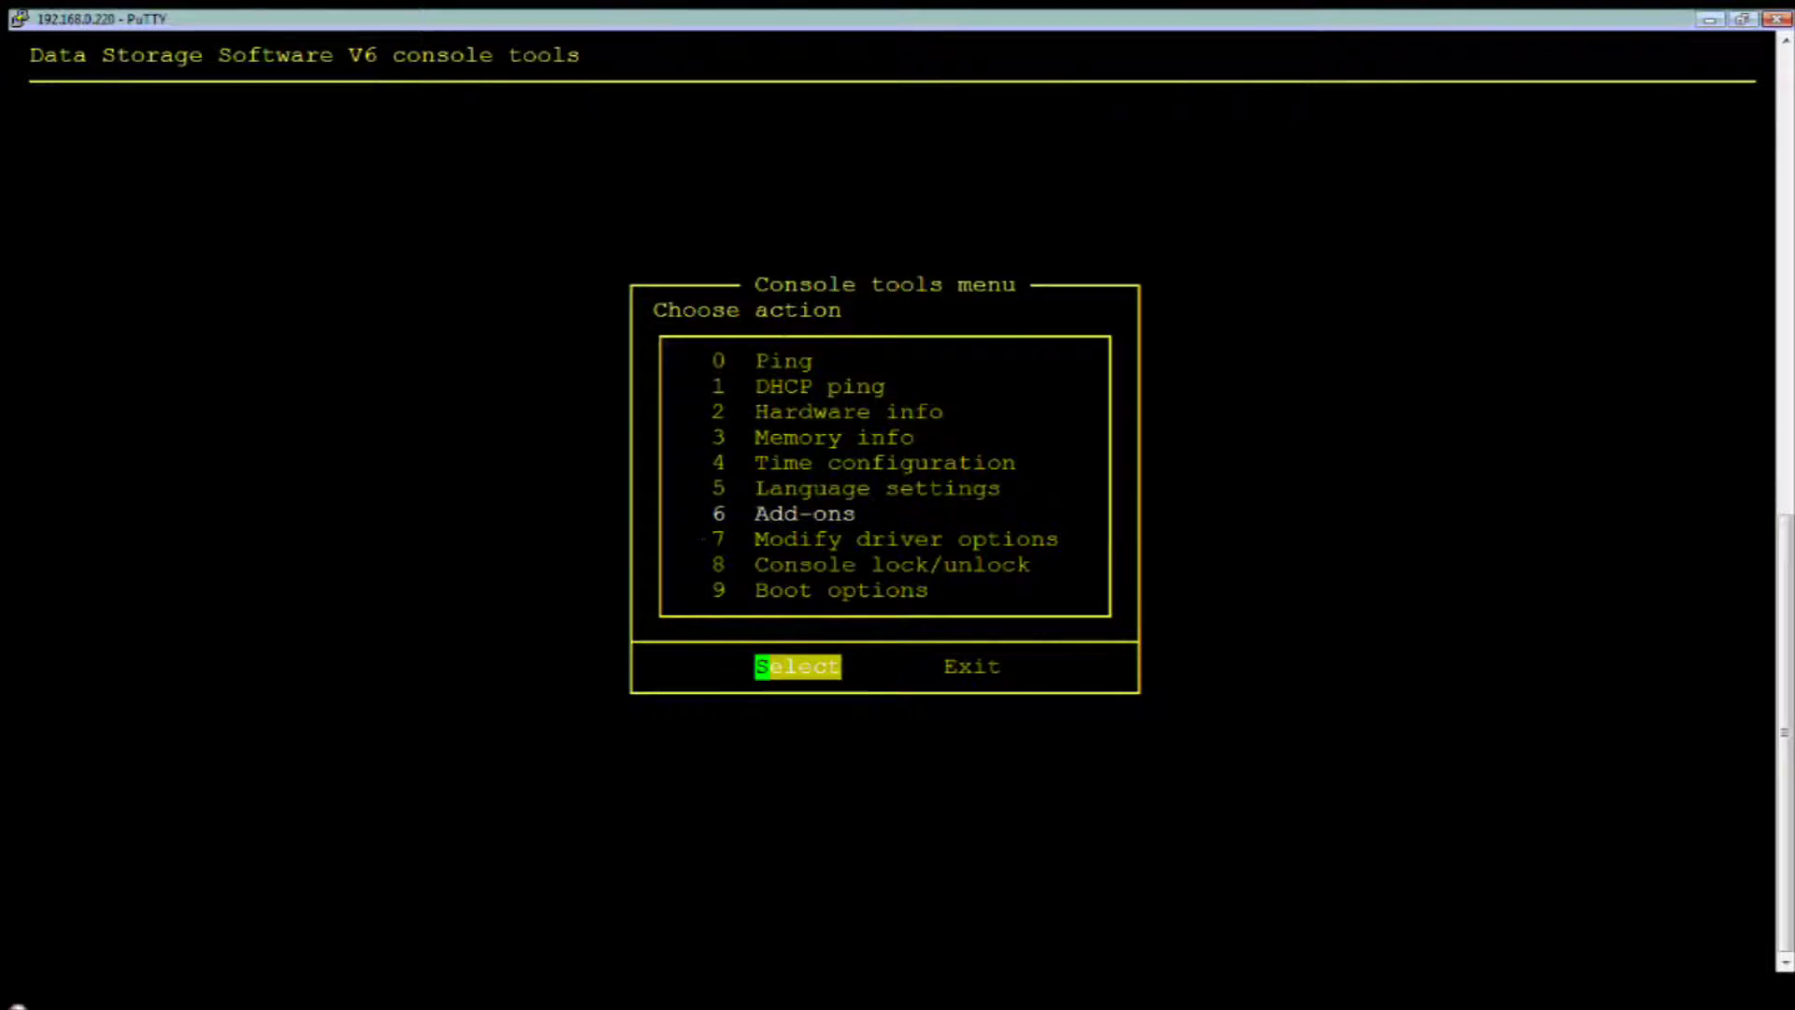
key("Return")
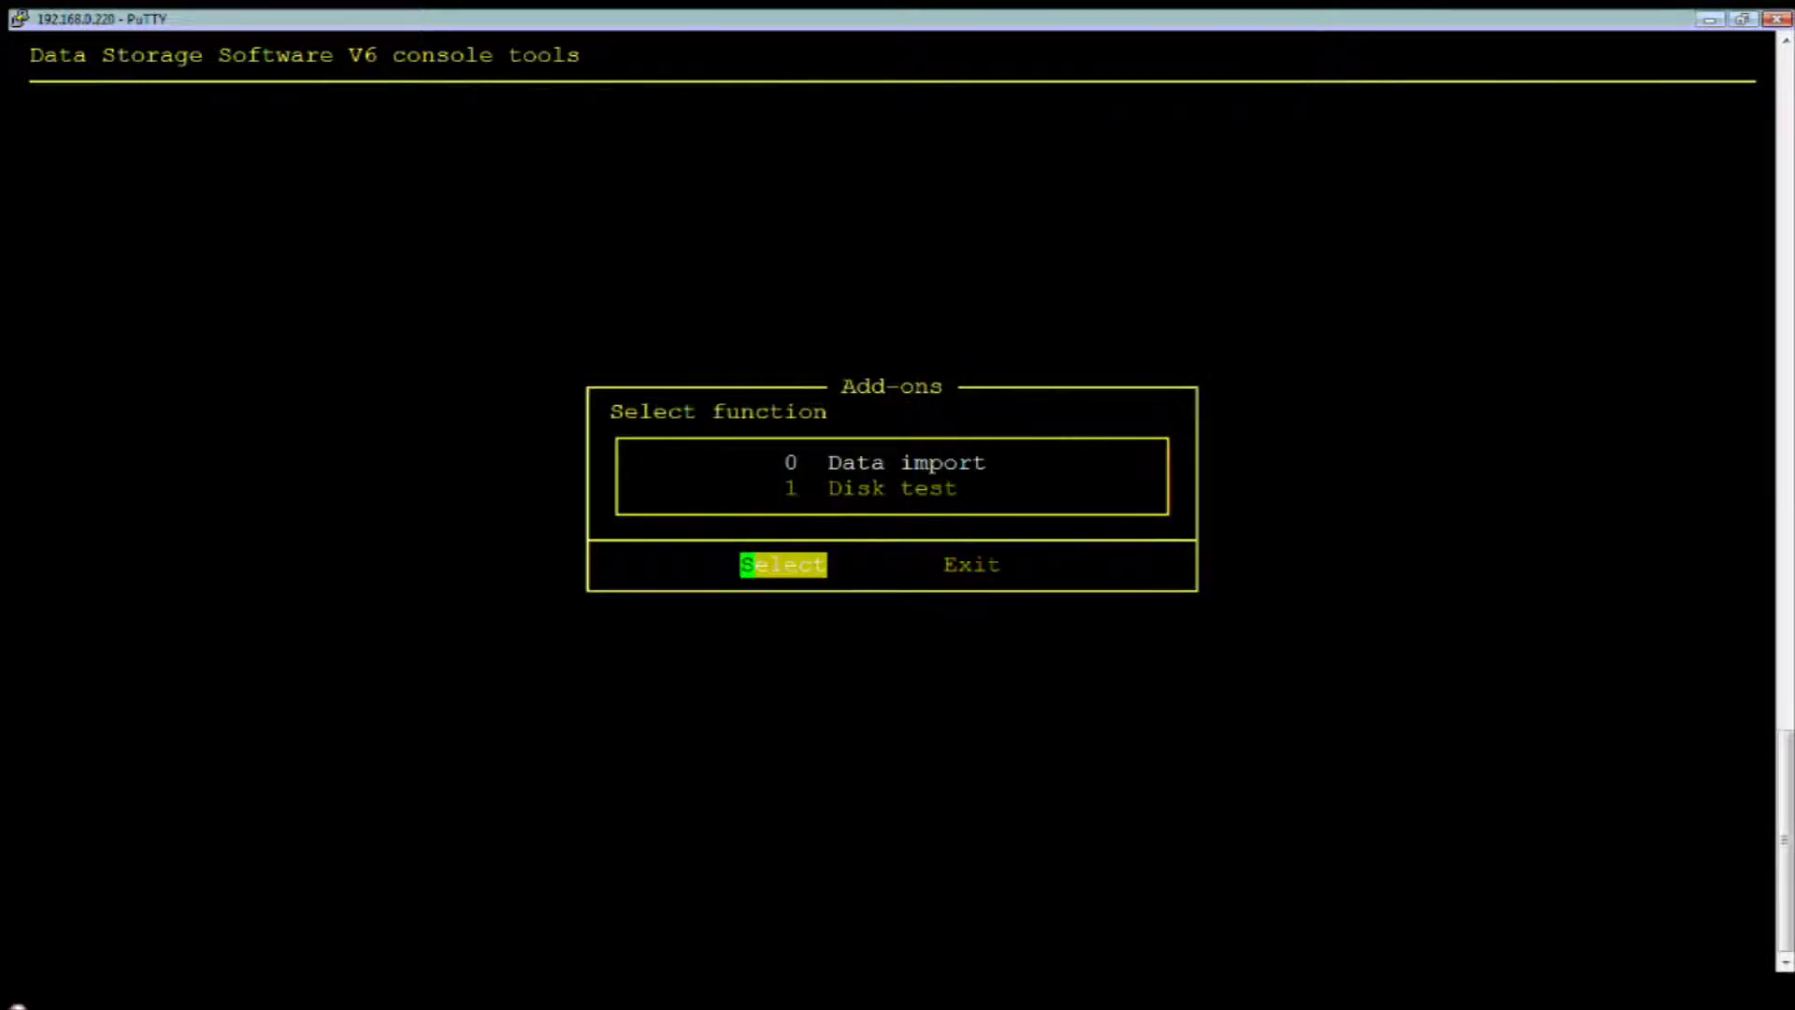
key("Down")
key("Return")
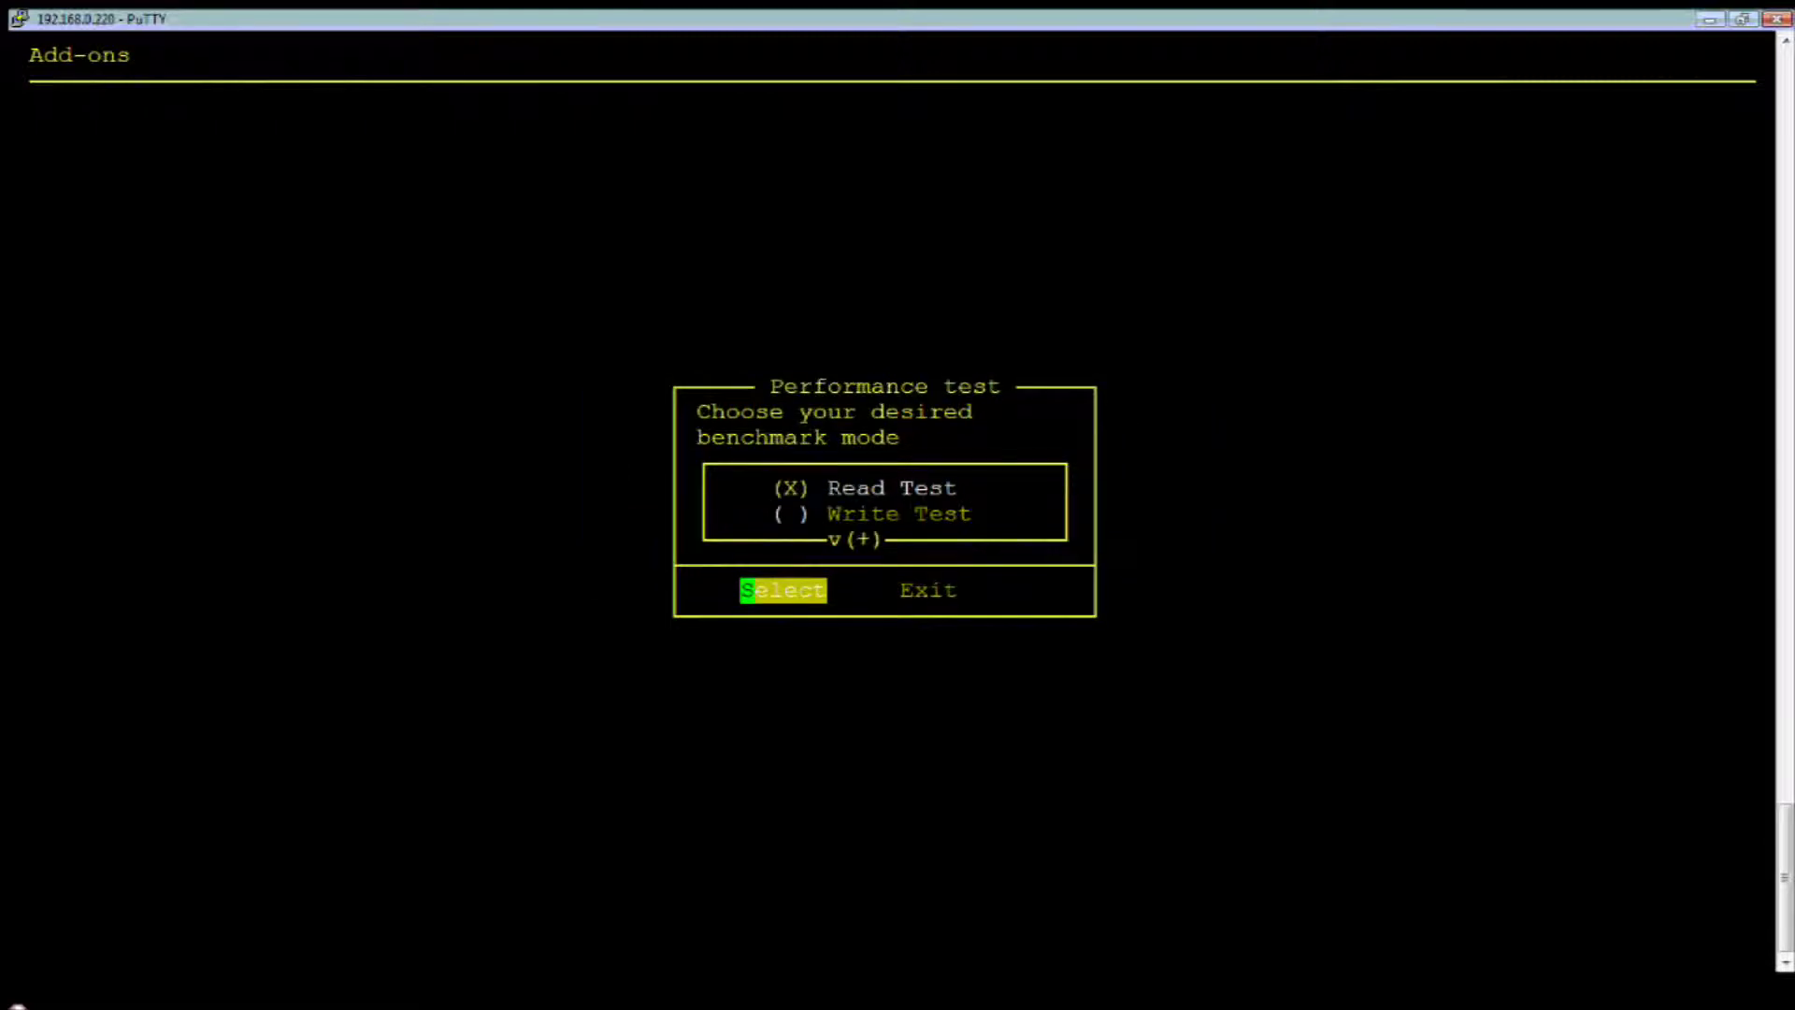
Run the Read Test benchmark on unit S001, reaching 92.8 MB/s
key("Return")
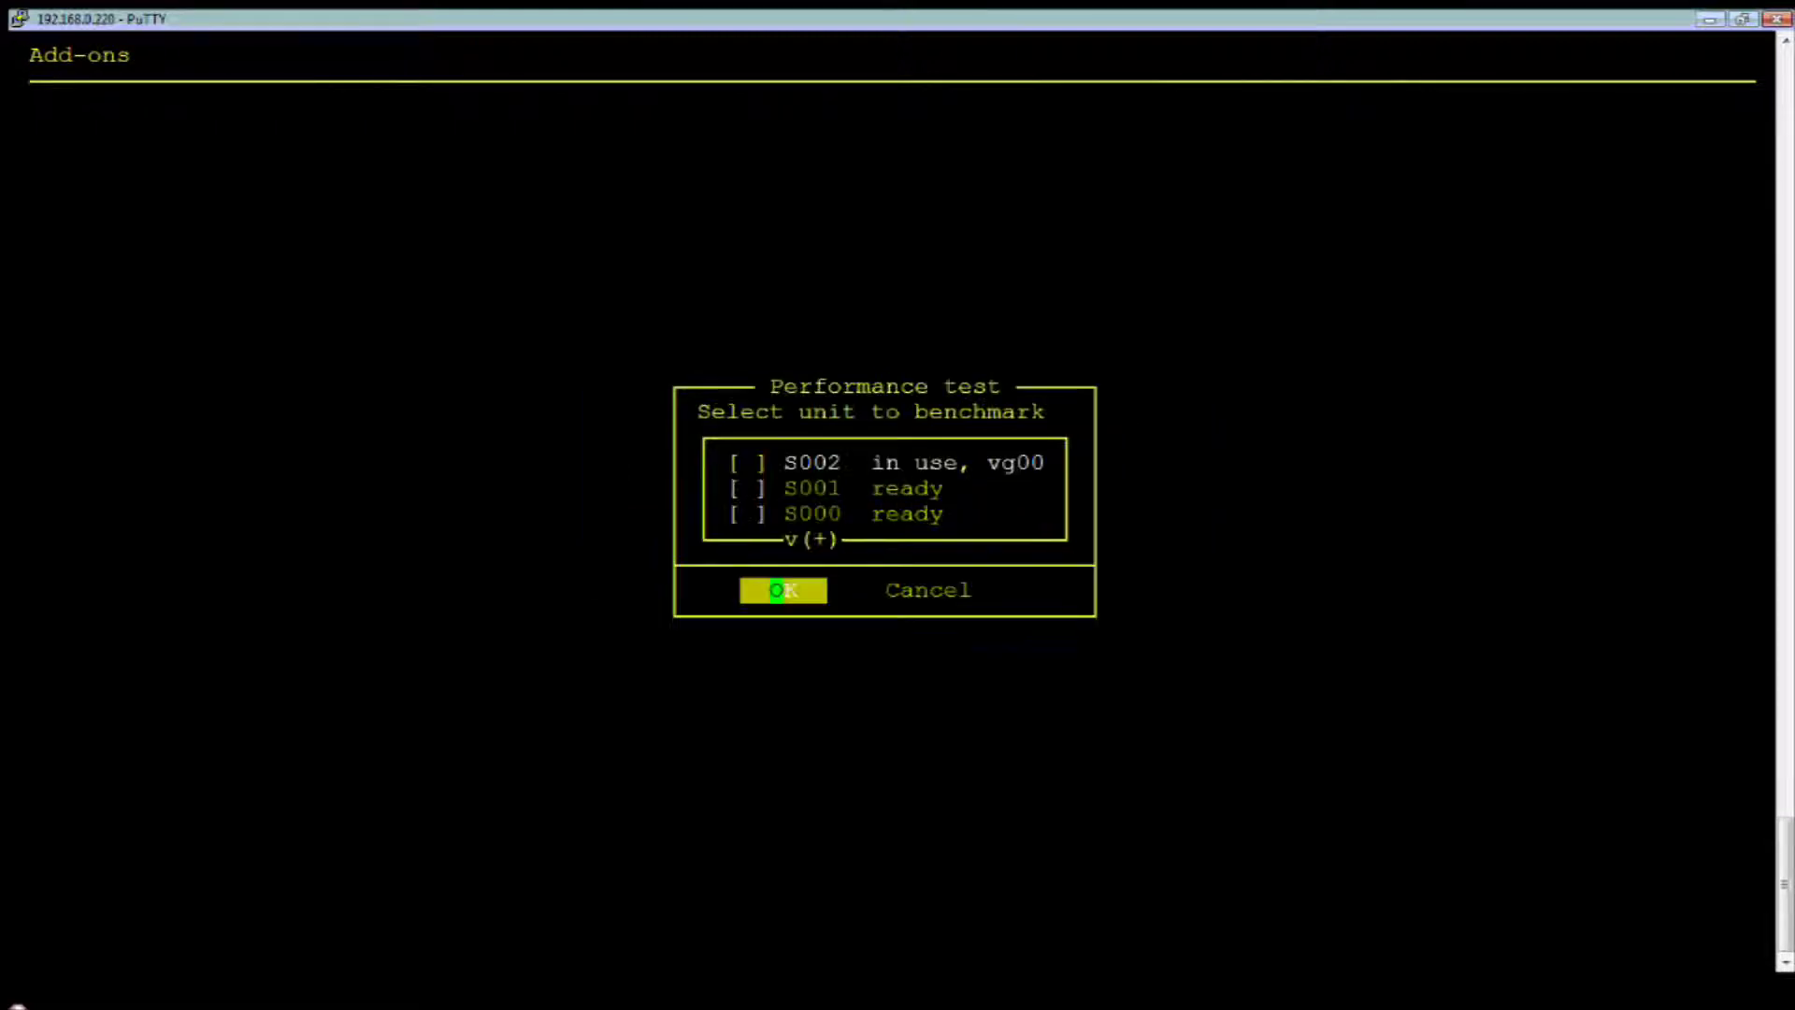
key("Down")
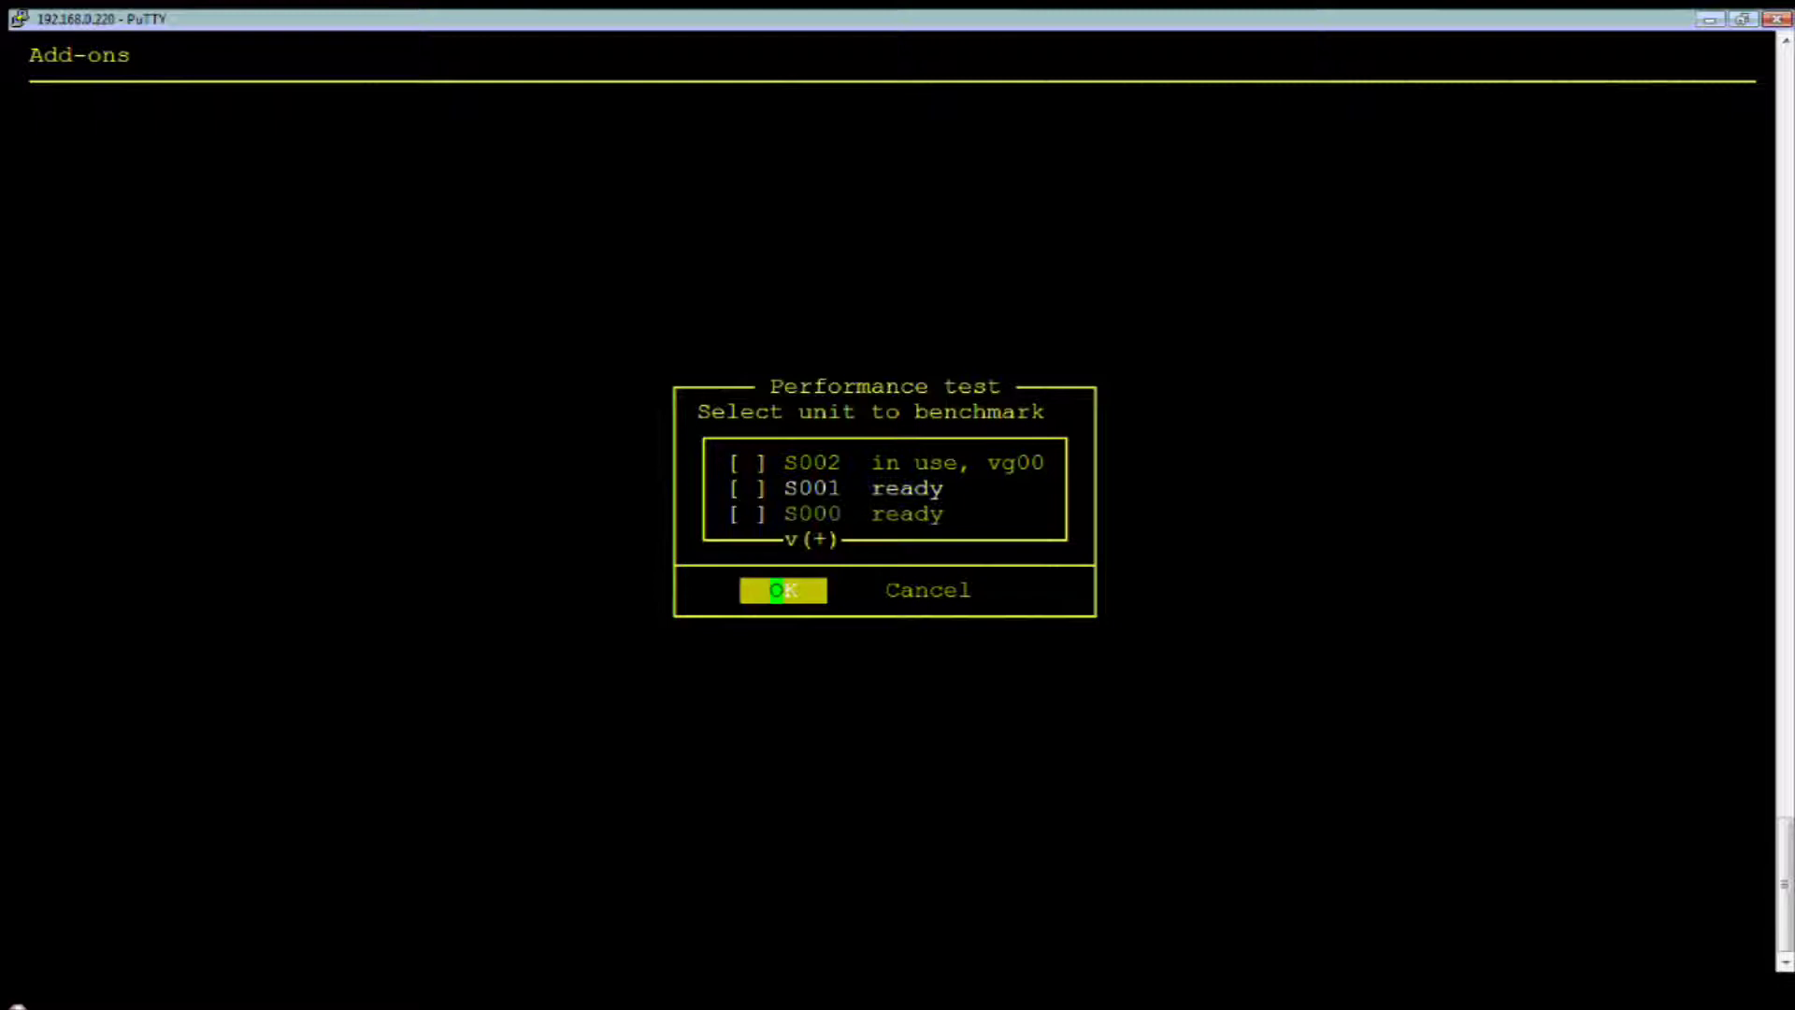
key("space")
key("Return")
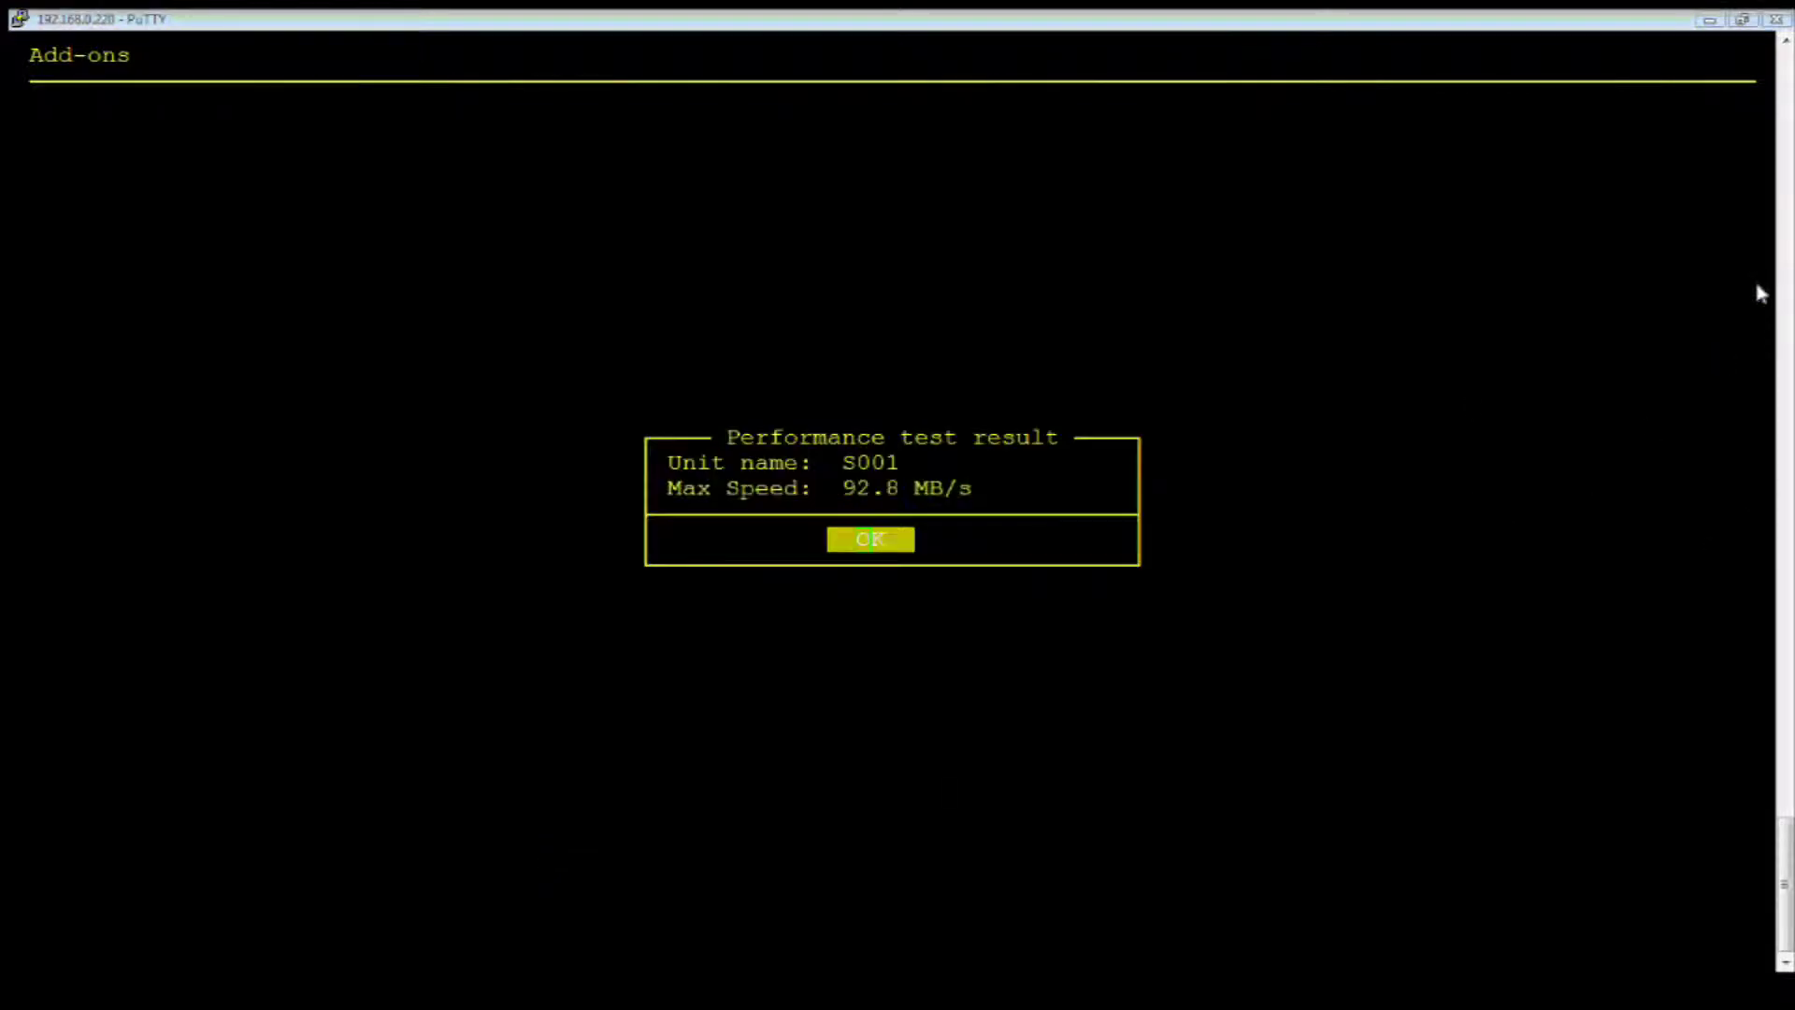
Dismiss the read result and reopen Add-ons > Disk test
left_click(977, 532)
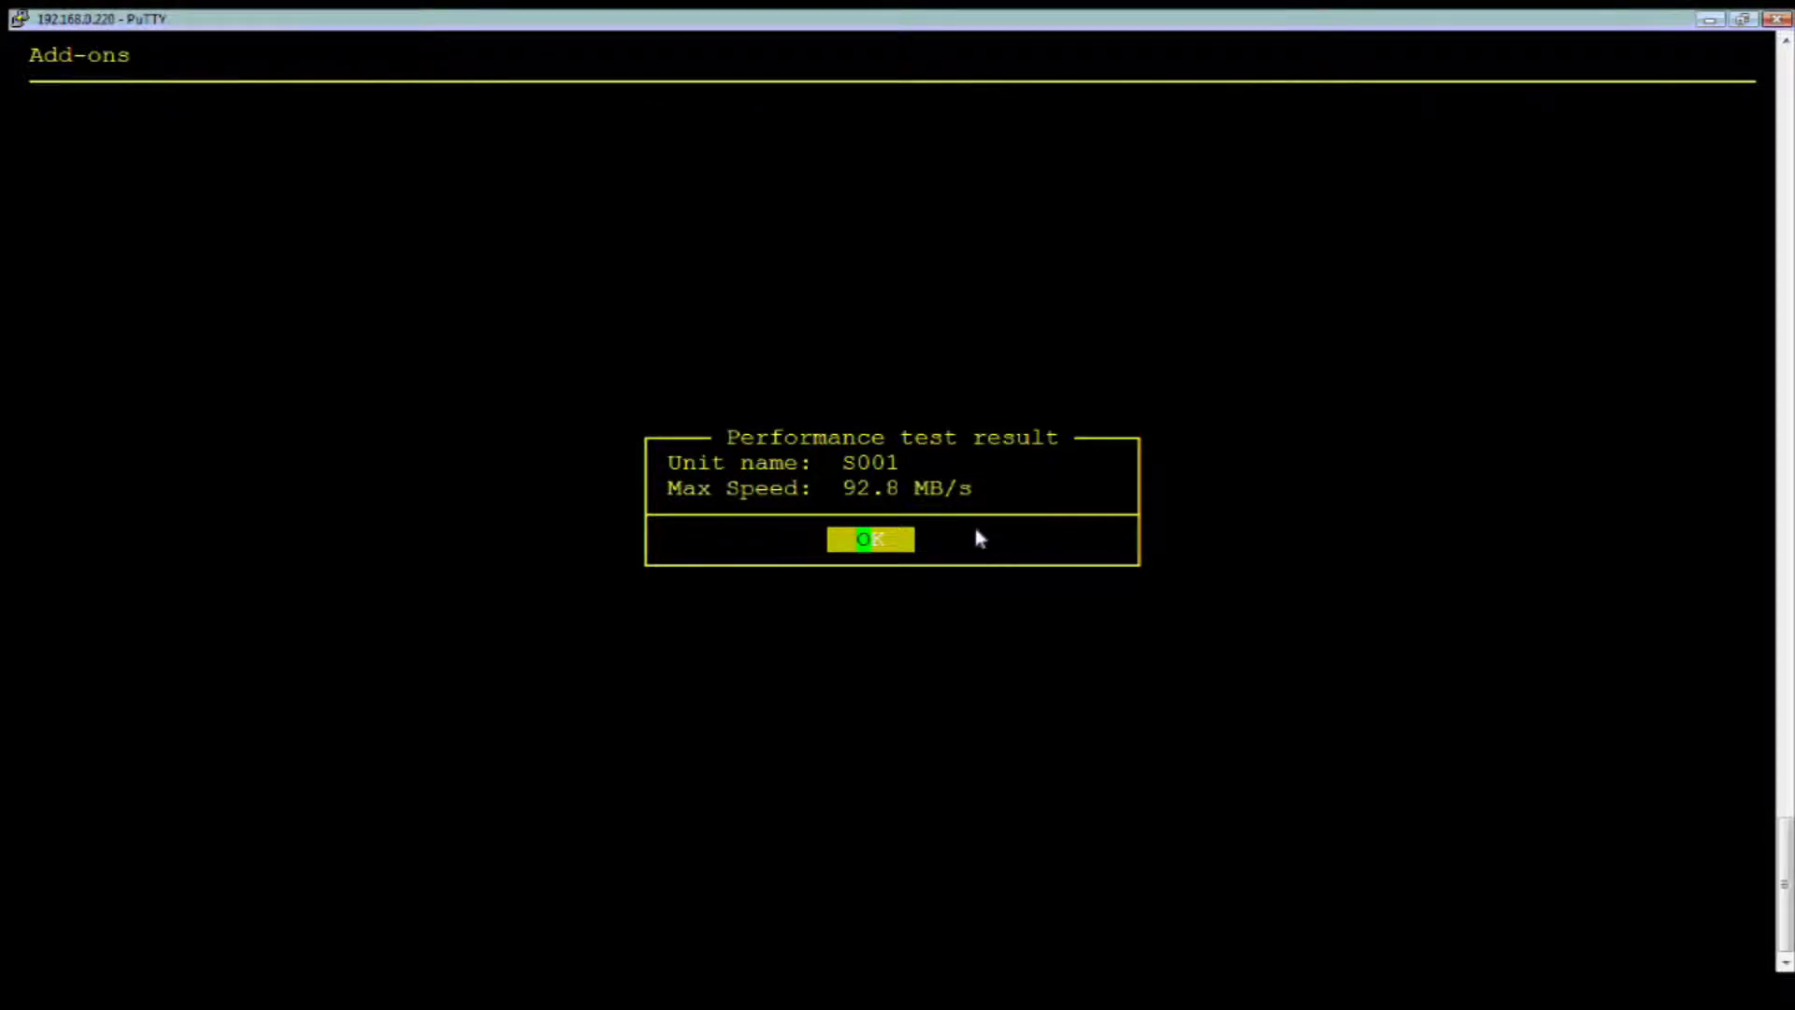
key("Return")
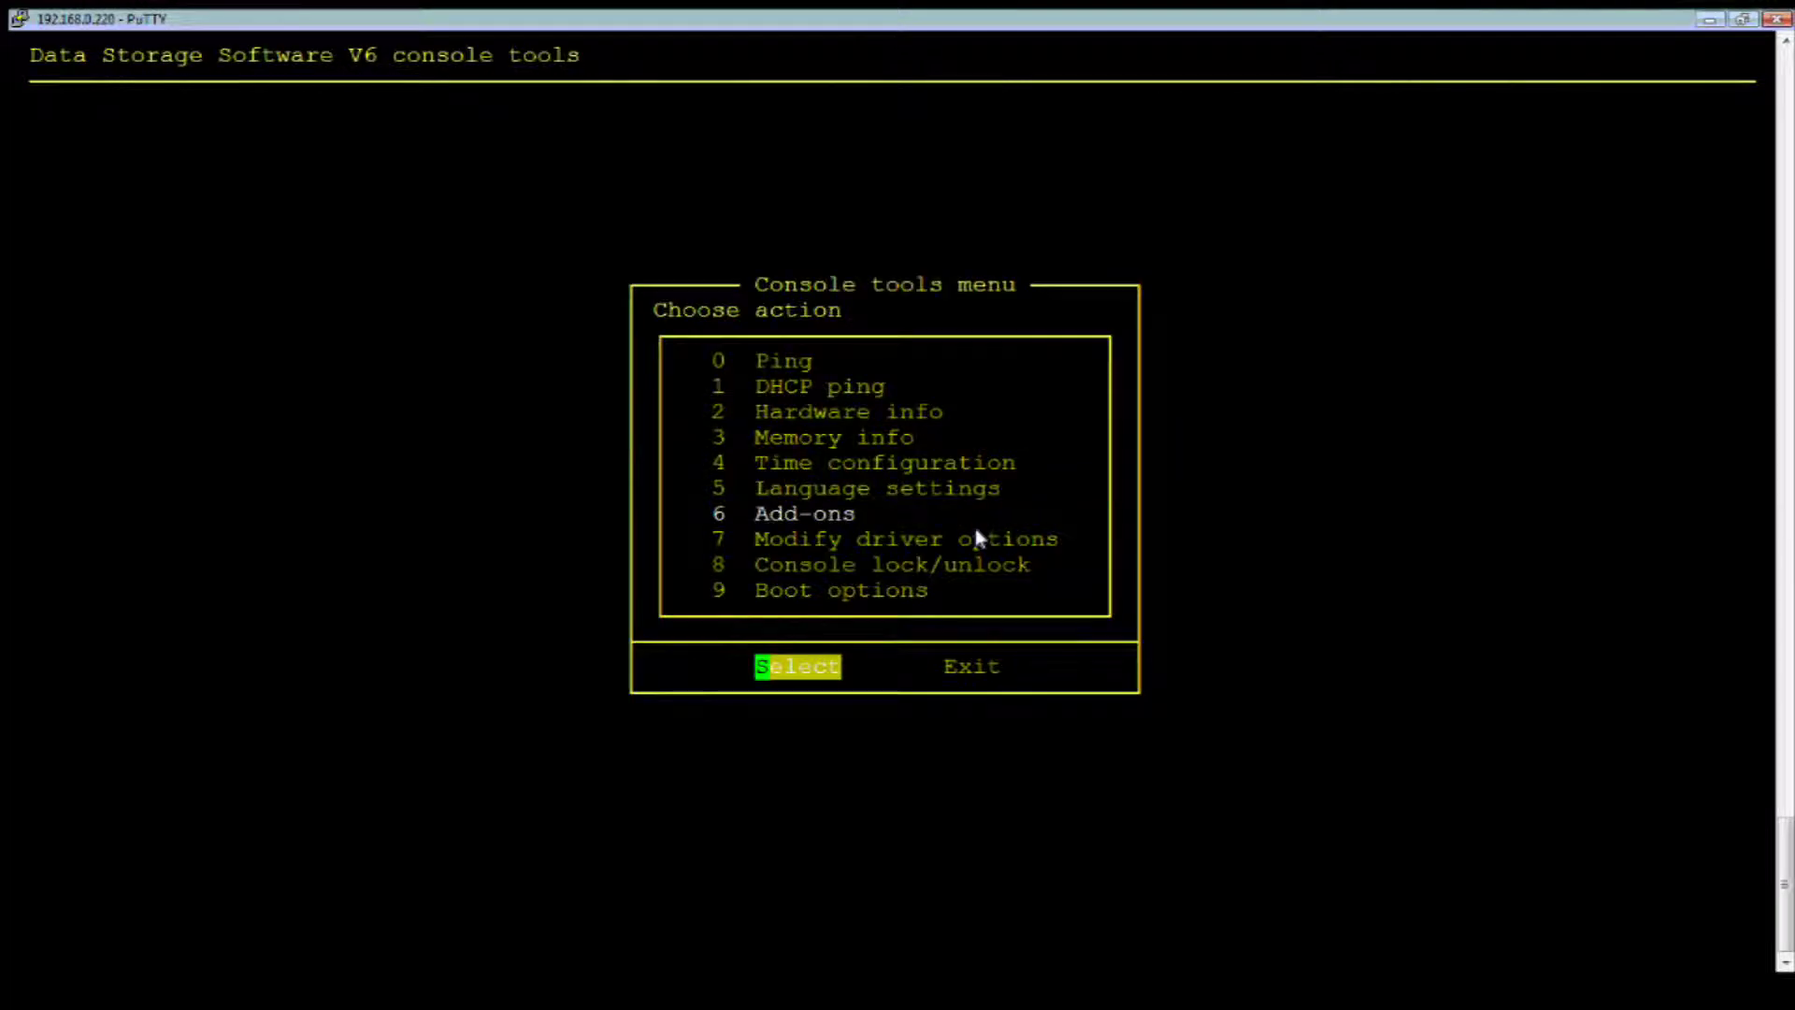
key("Return")
key("Down")
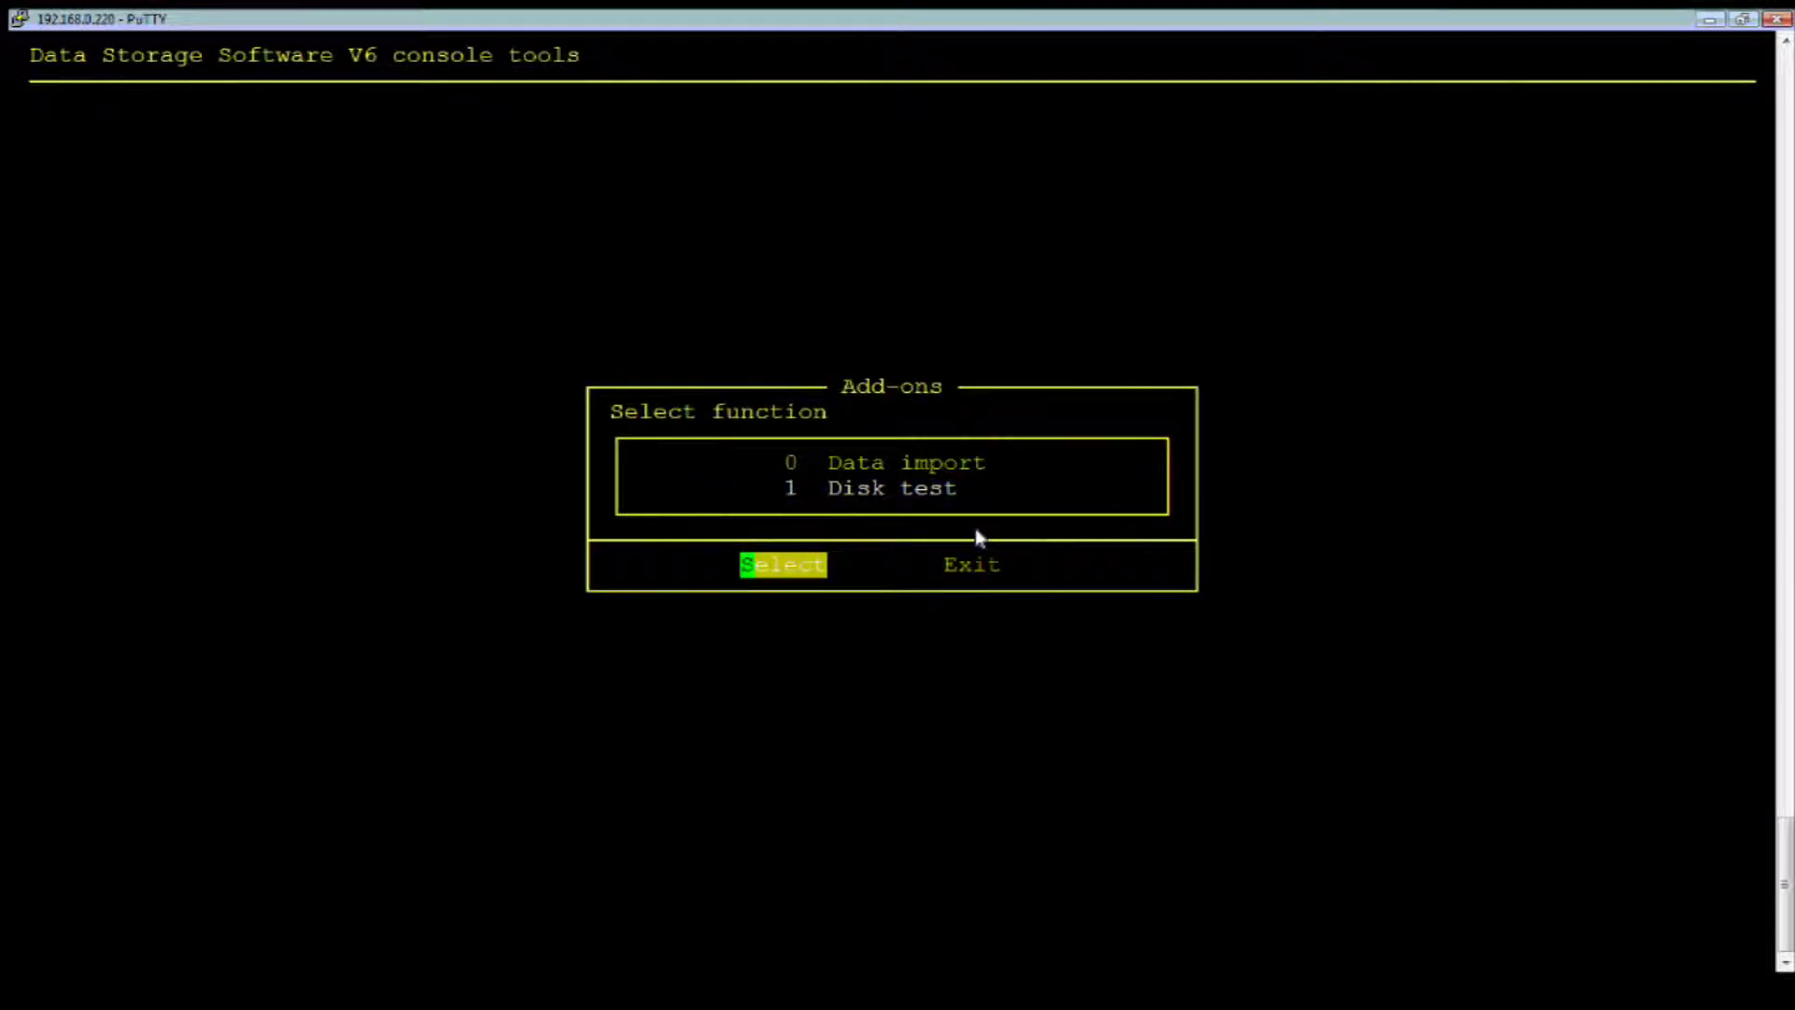
key("Return")
Run the Write Test on unit S001, accepting that its data will be erased
key("Down")
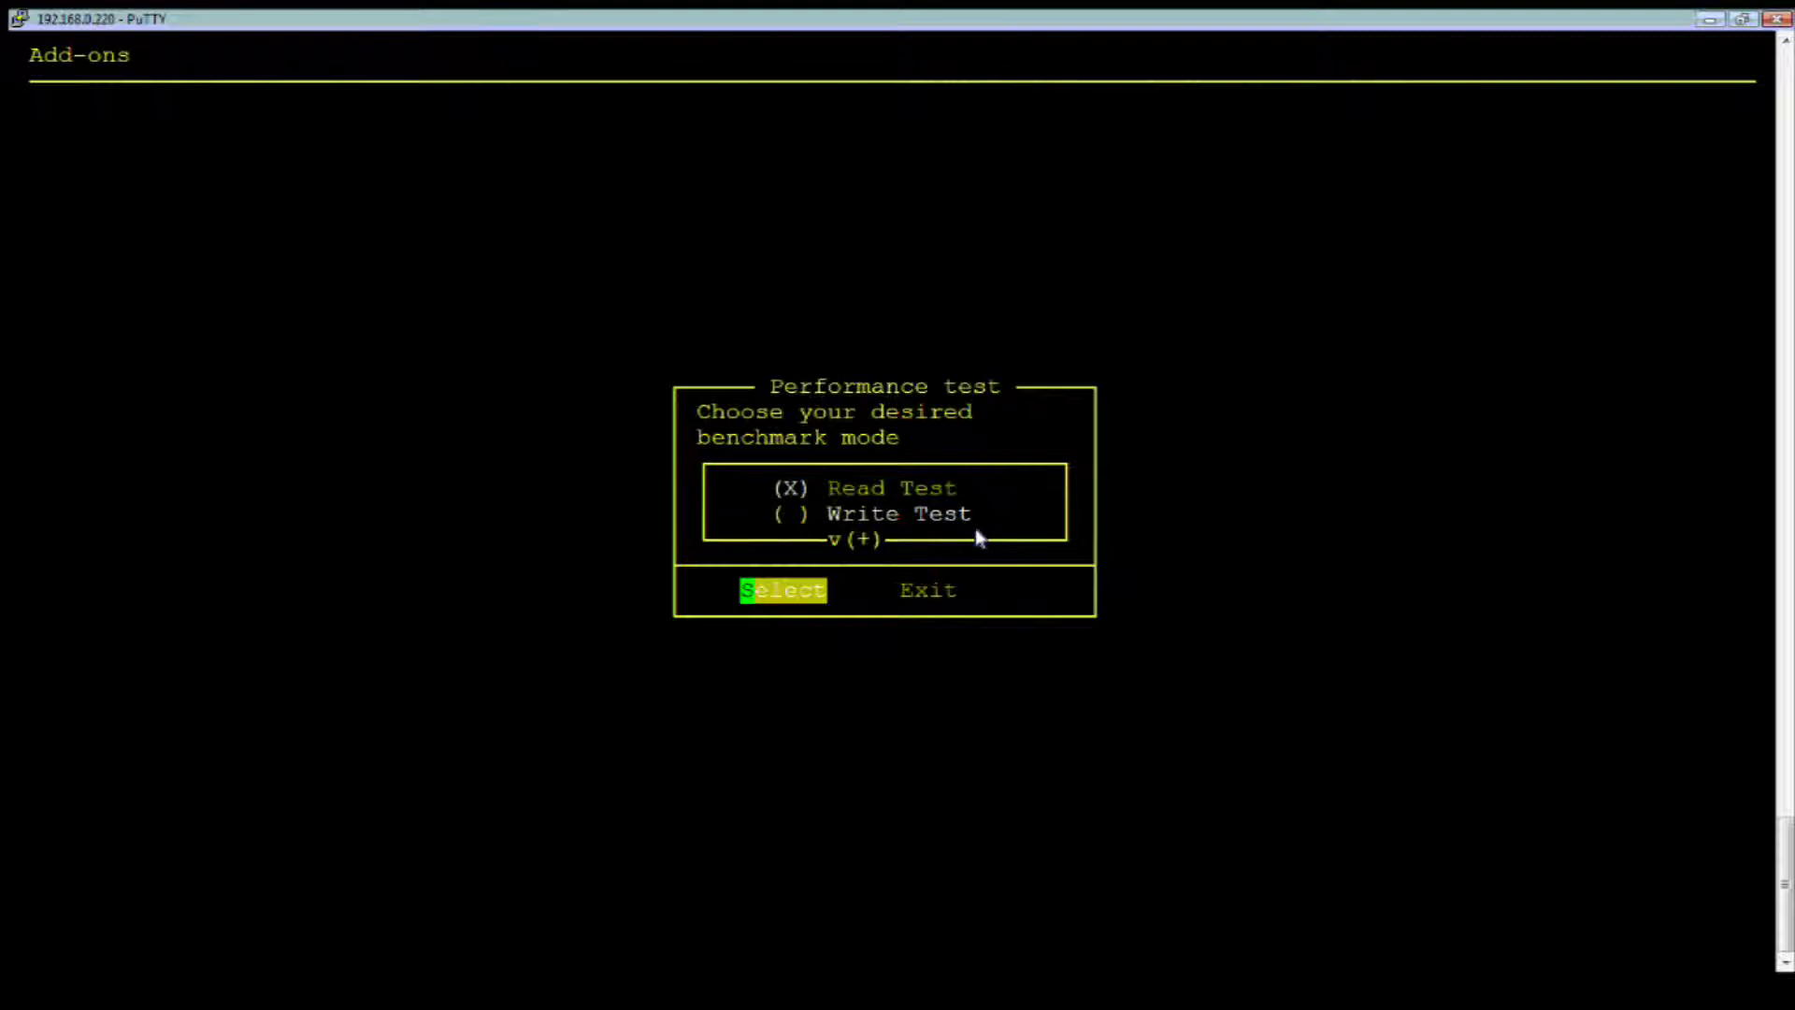
key("space")
key("Return")
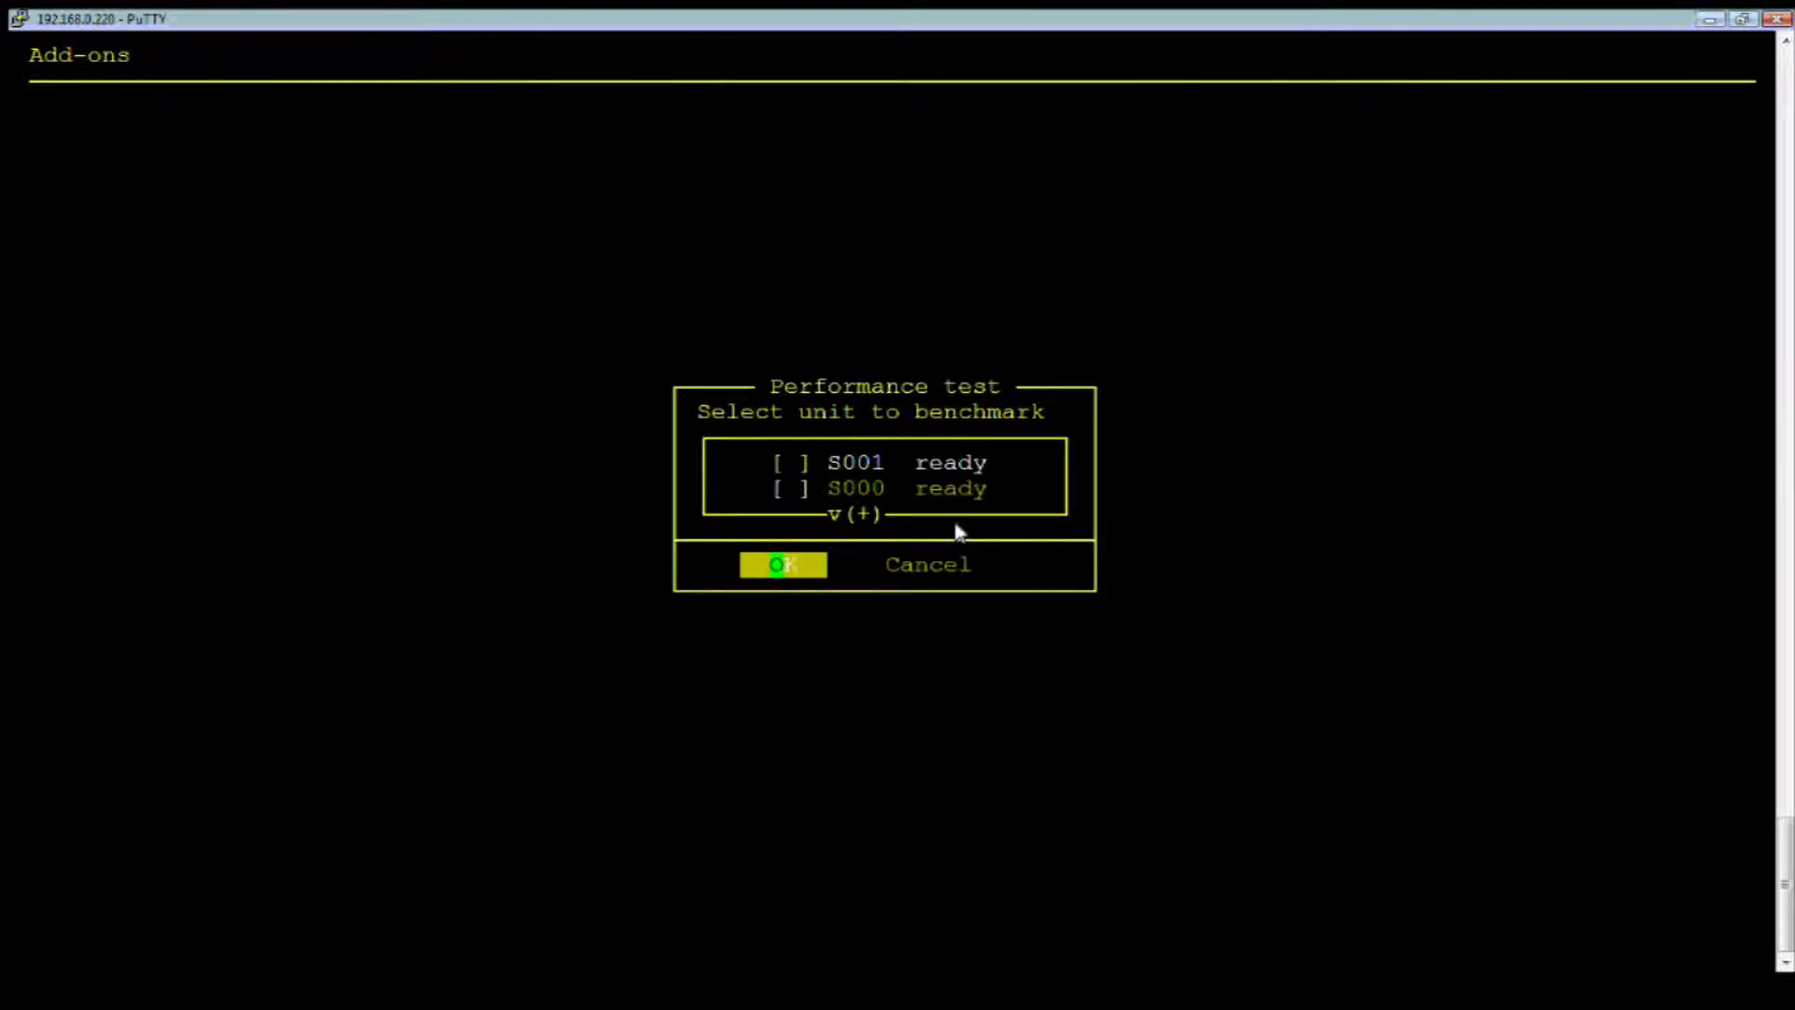
key("space")
key("Return")
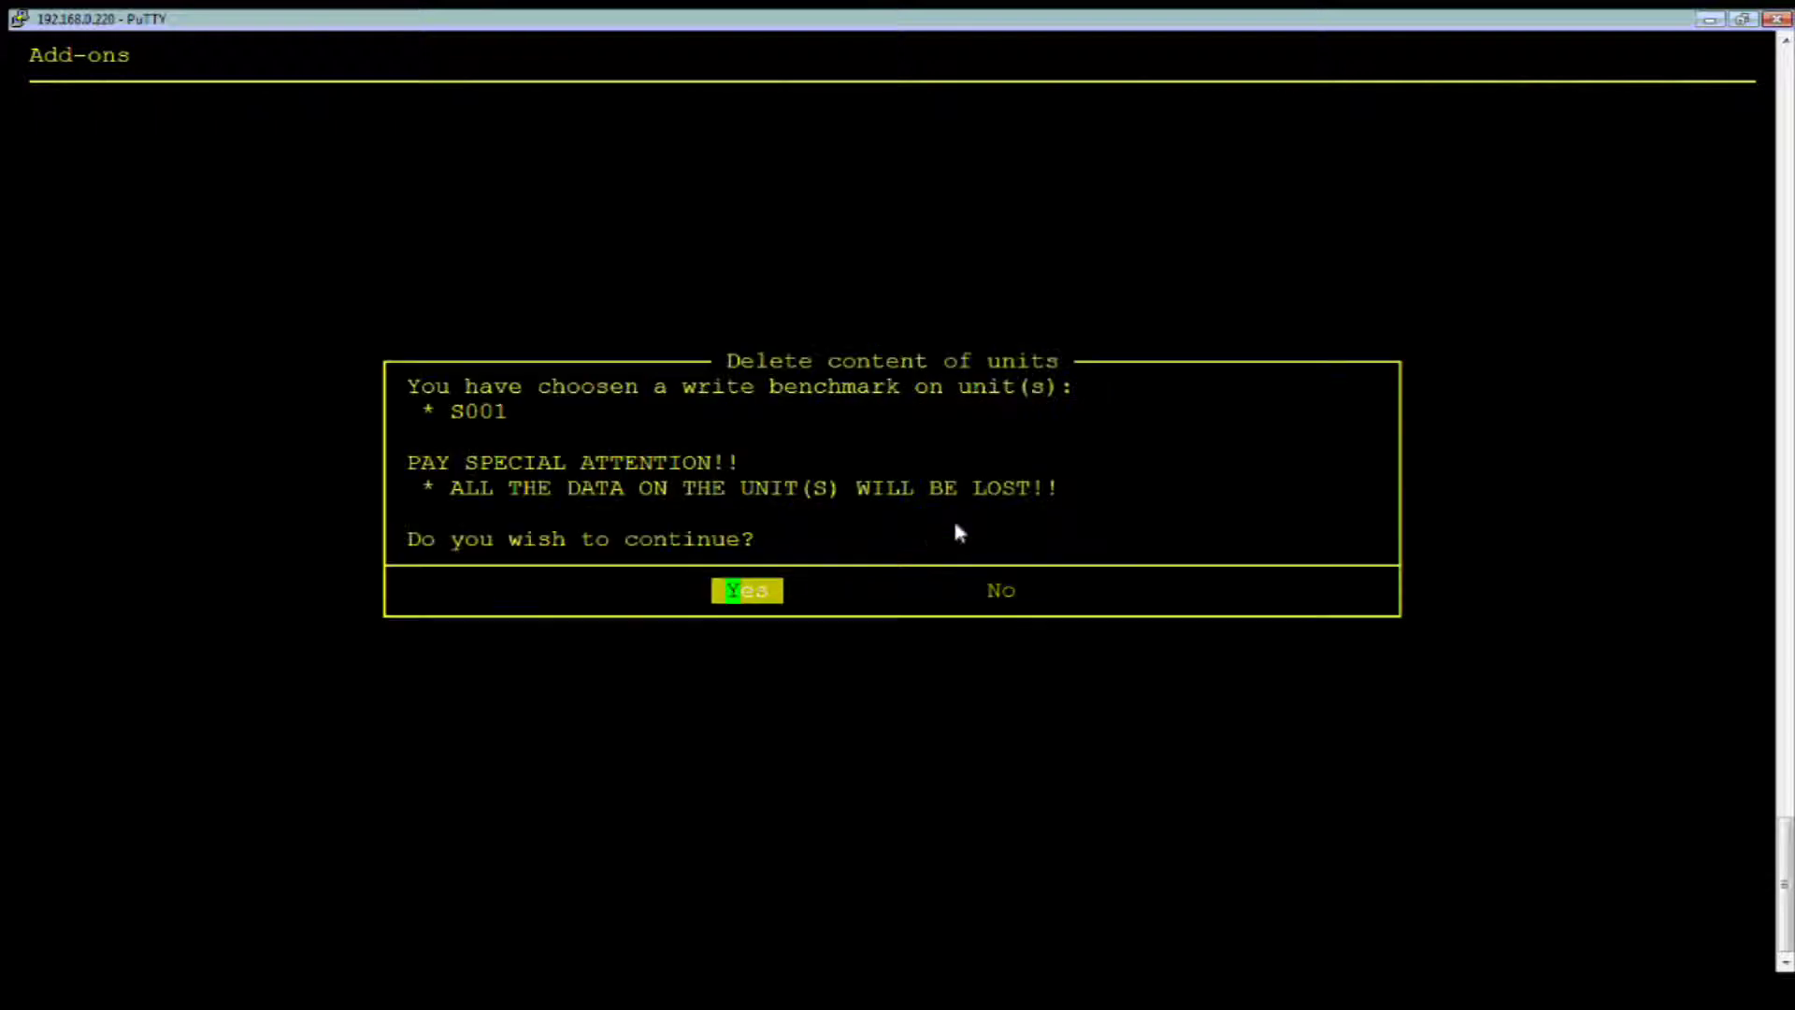
key("Return")
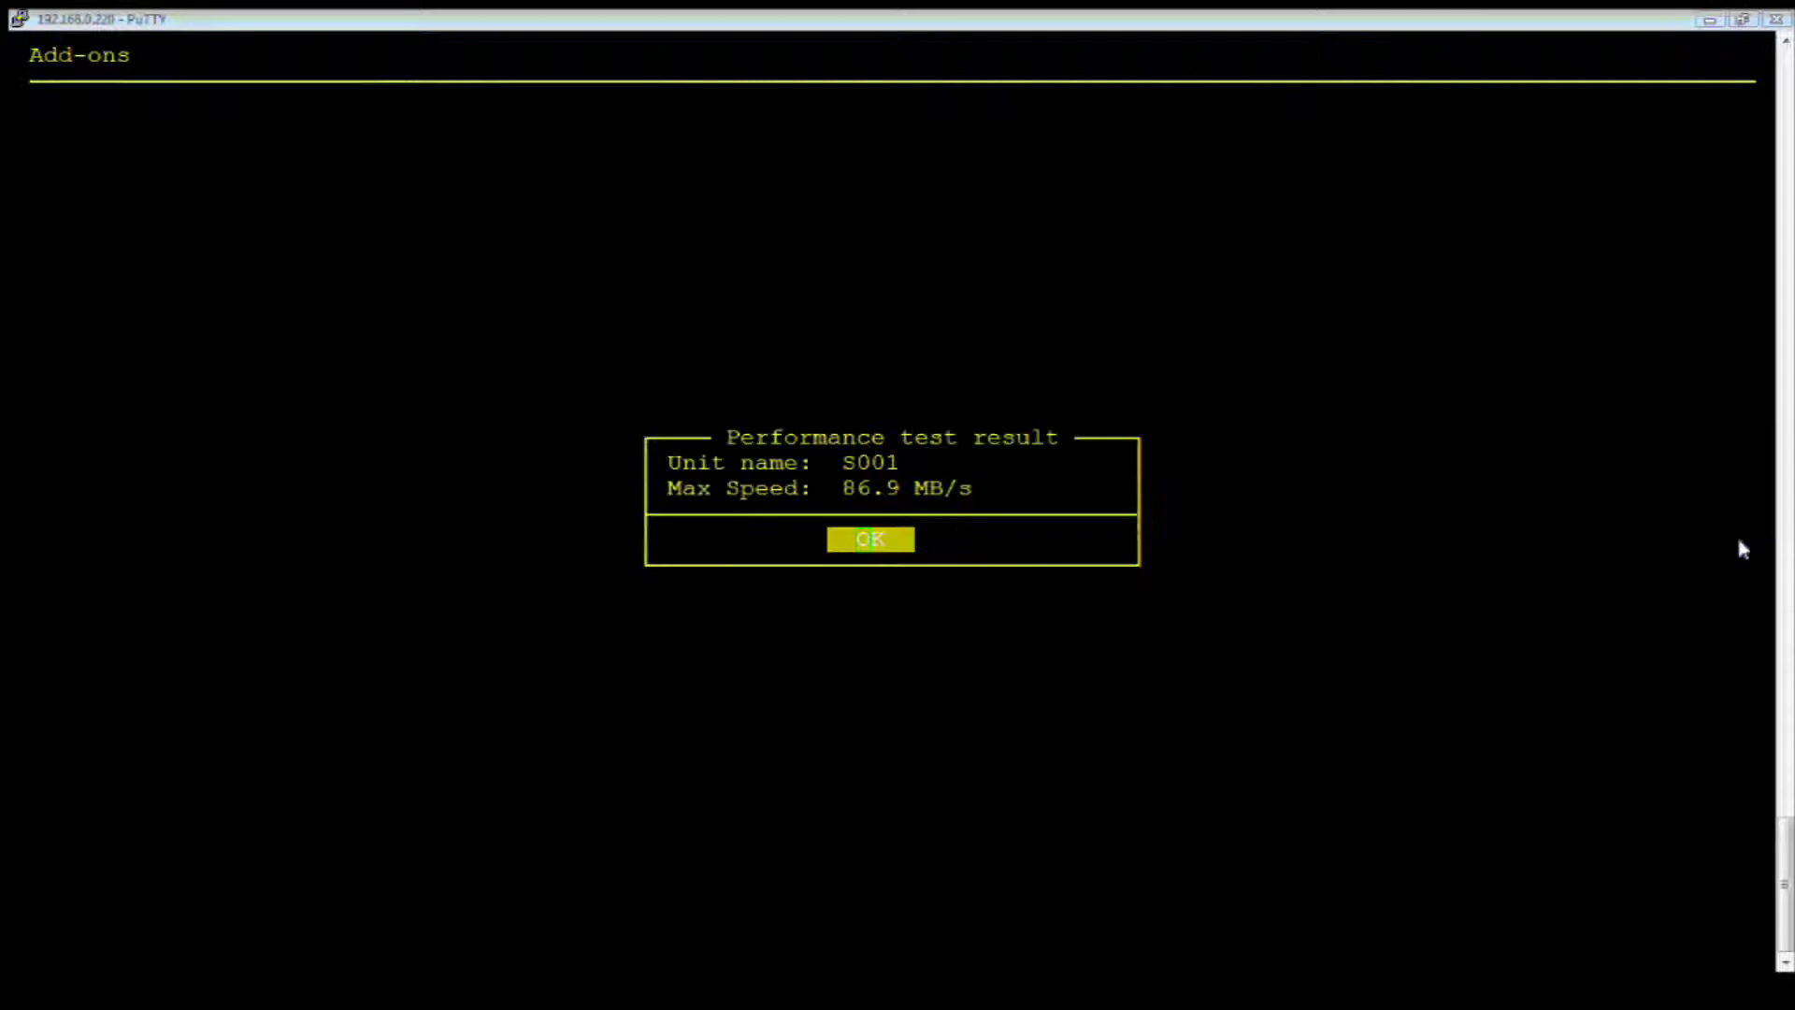
Dismiss the 86.9 MB/s write result and exit the console tools
left_click(1135, 636)
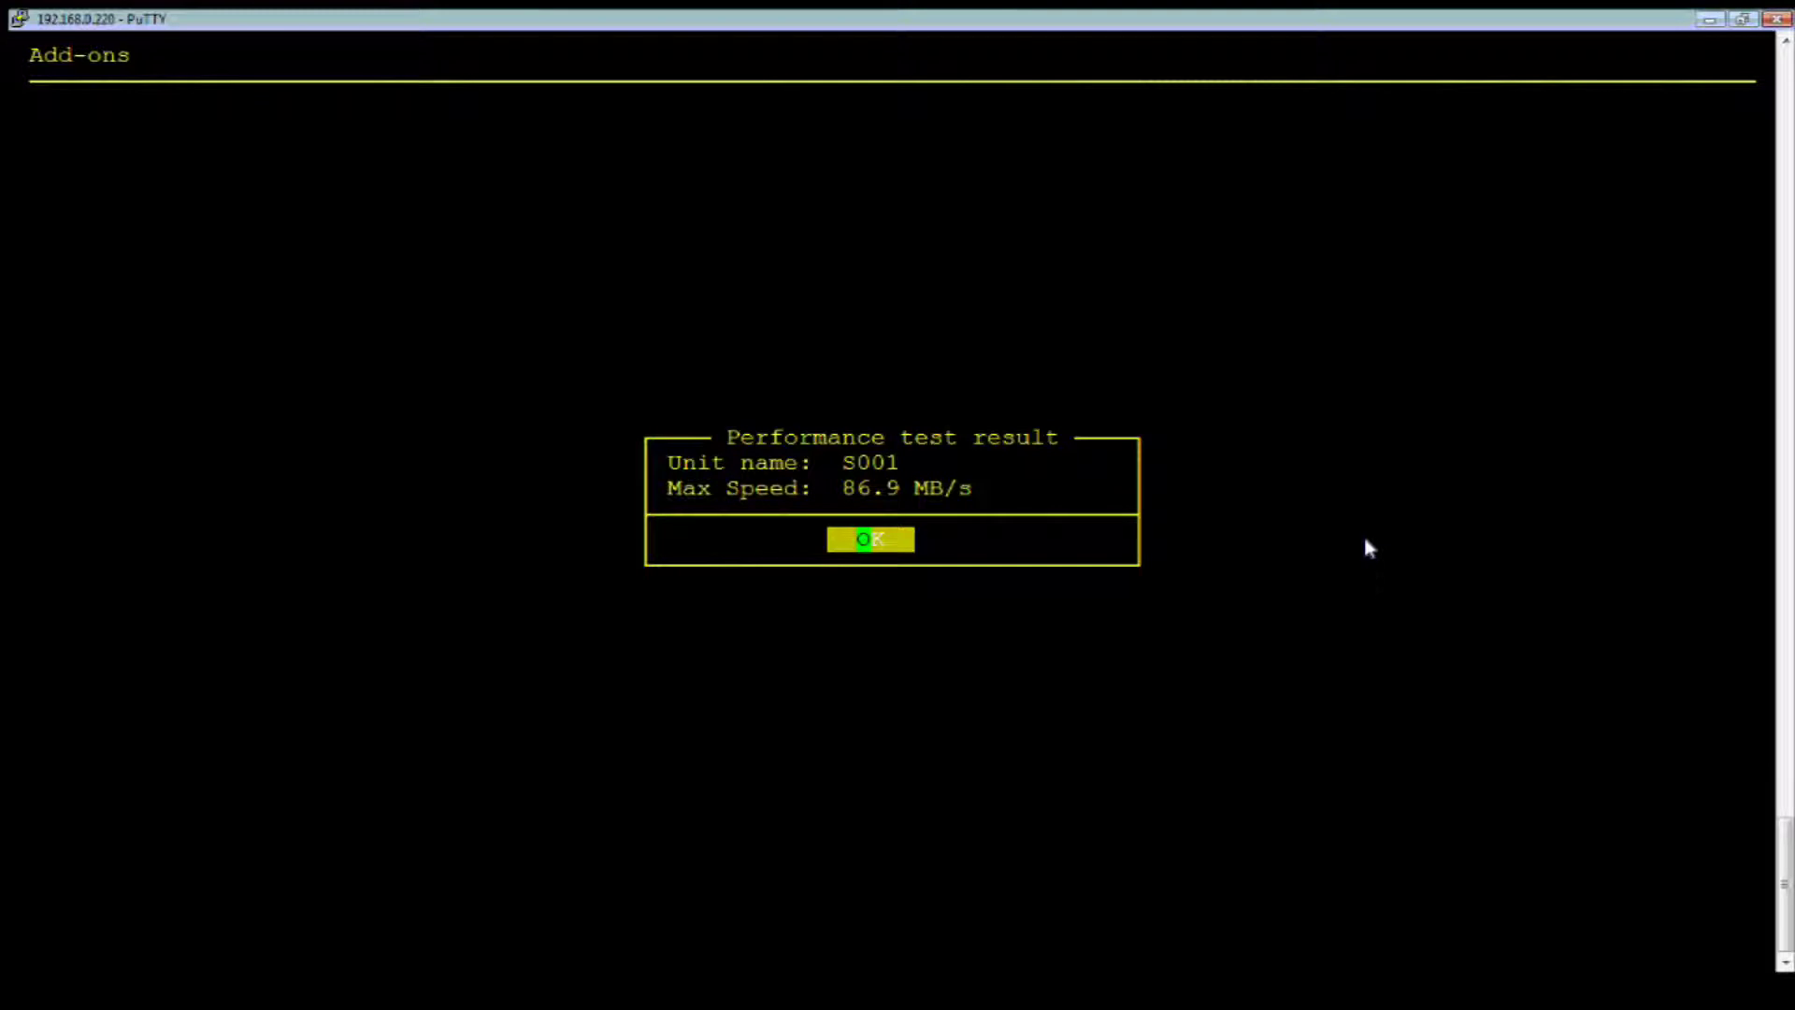
key("Return")
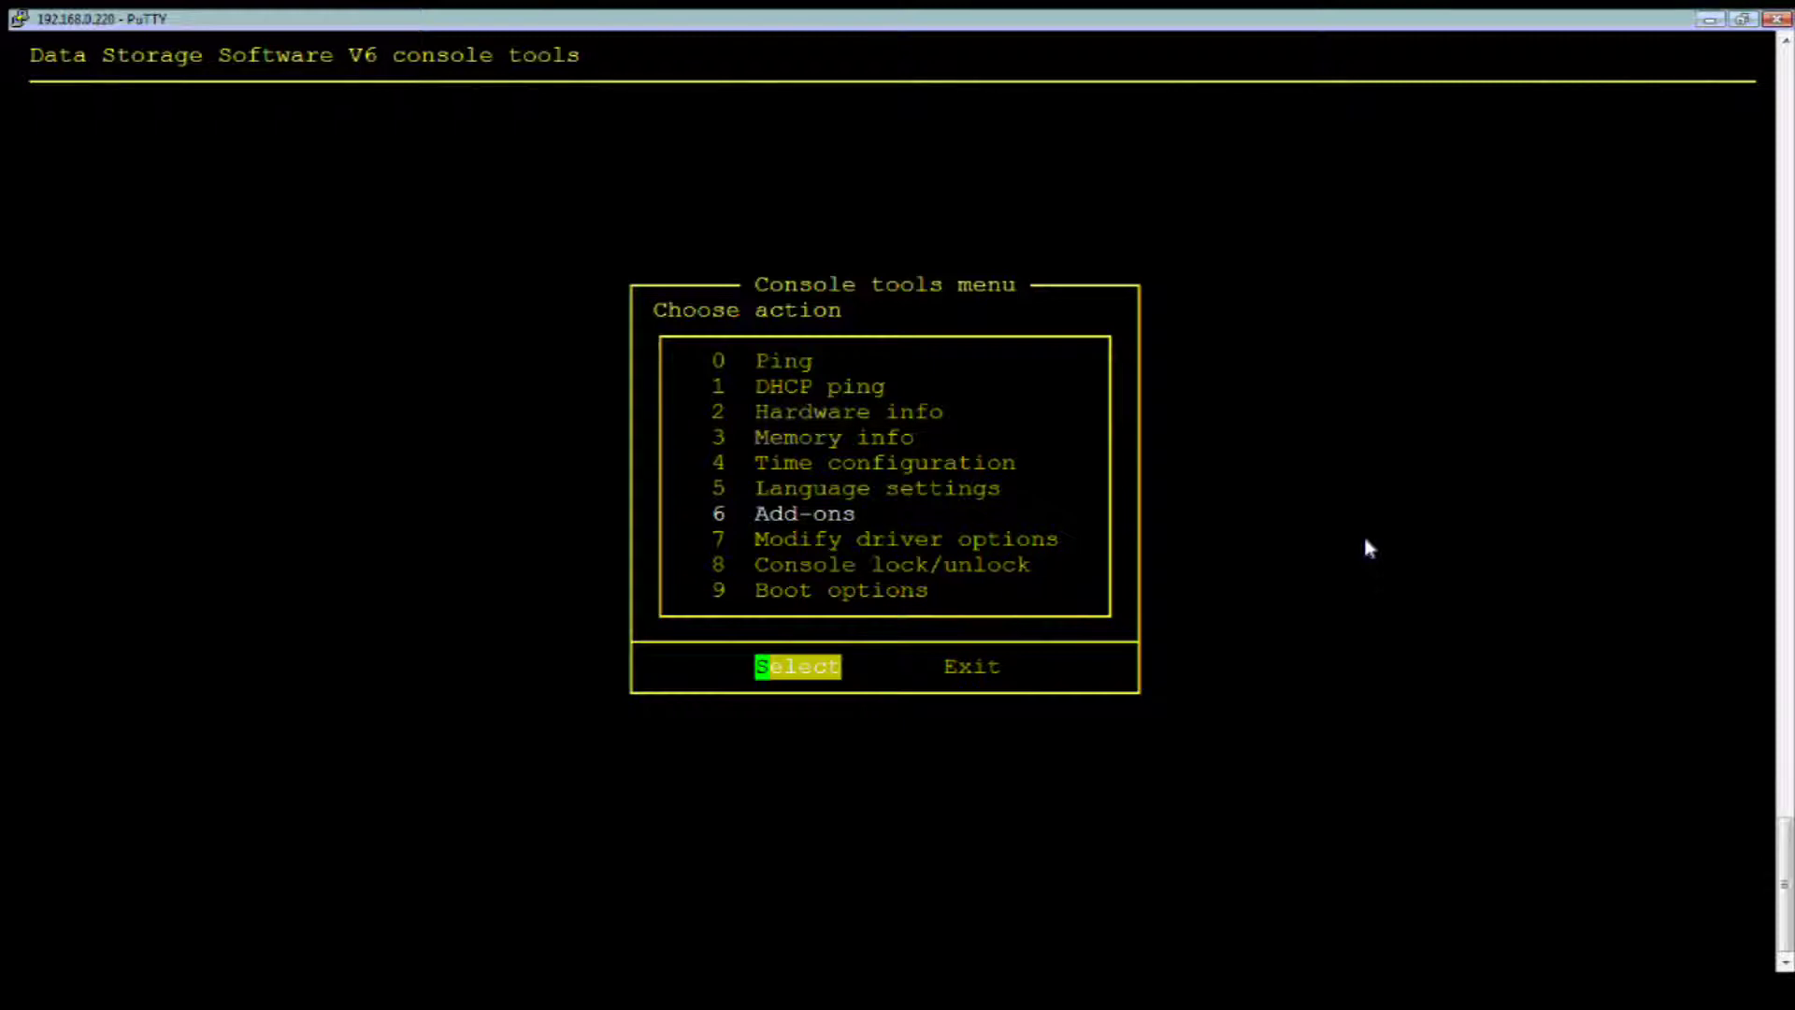
key("Tab")
key("Return")
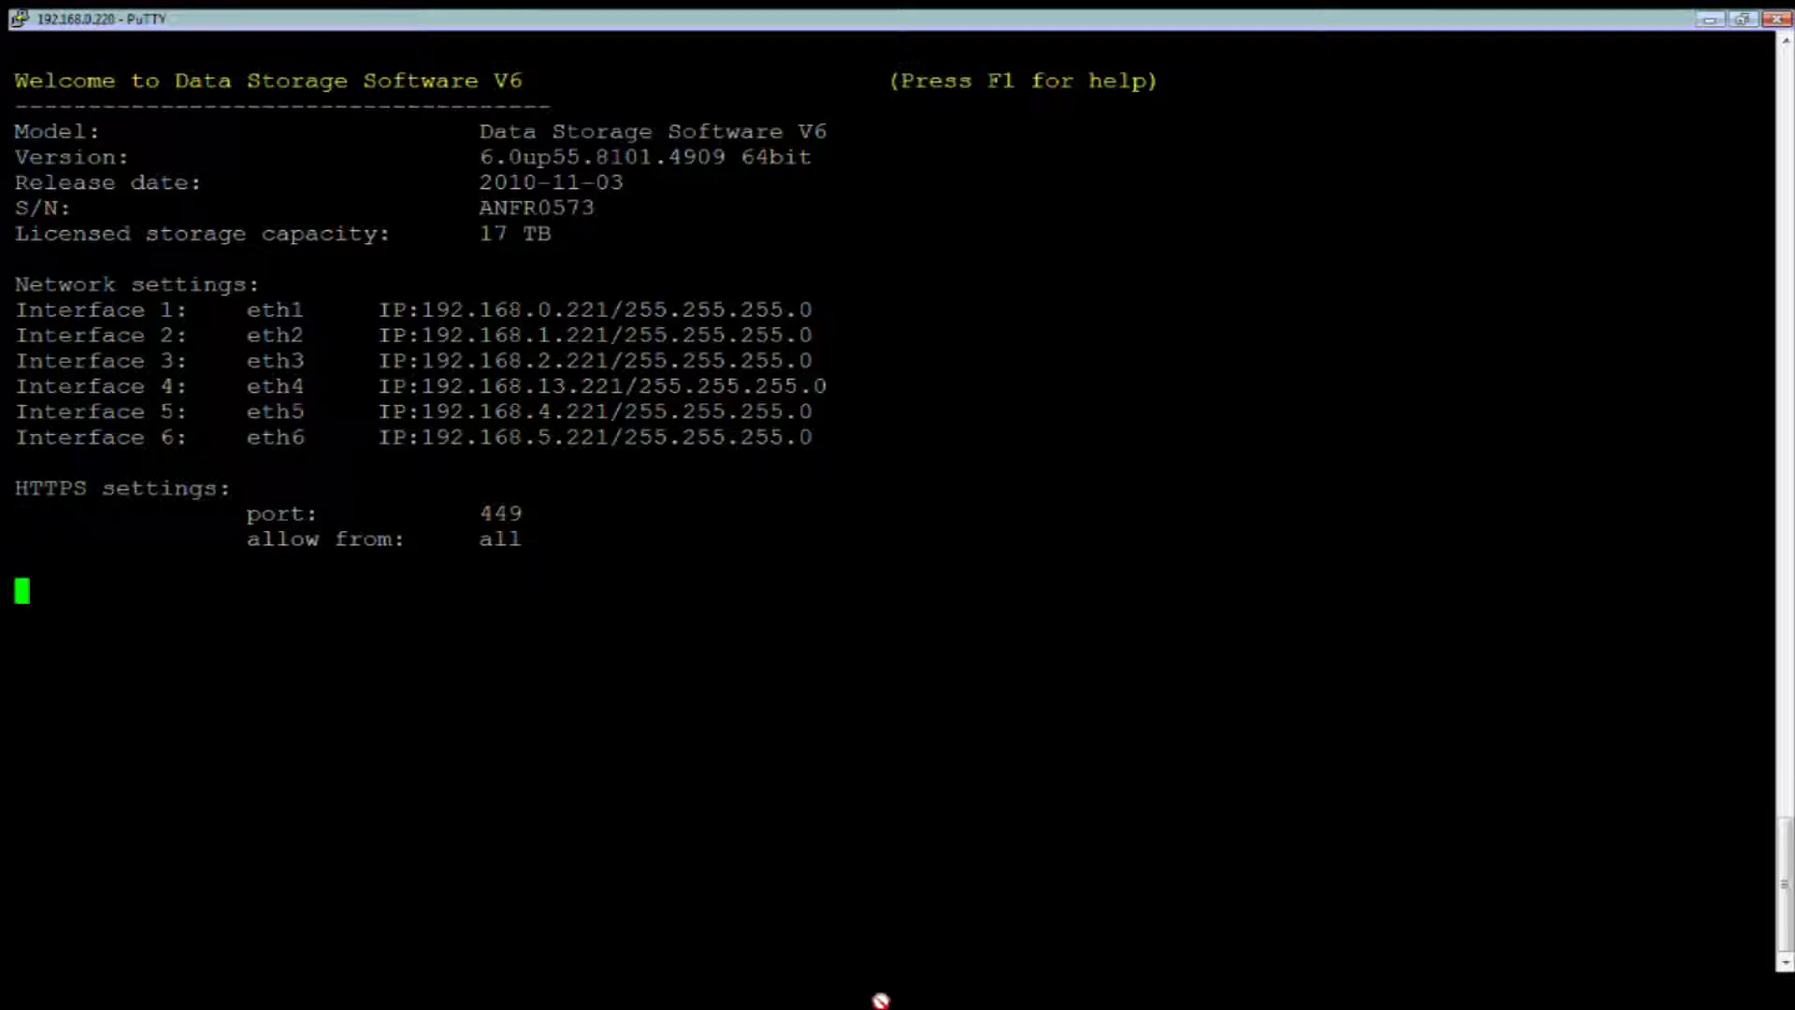
Open the Vol. groups page and check that Units S000 and S001 show as available
left_click(835, 1001)
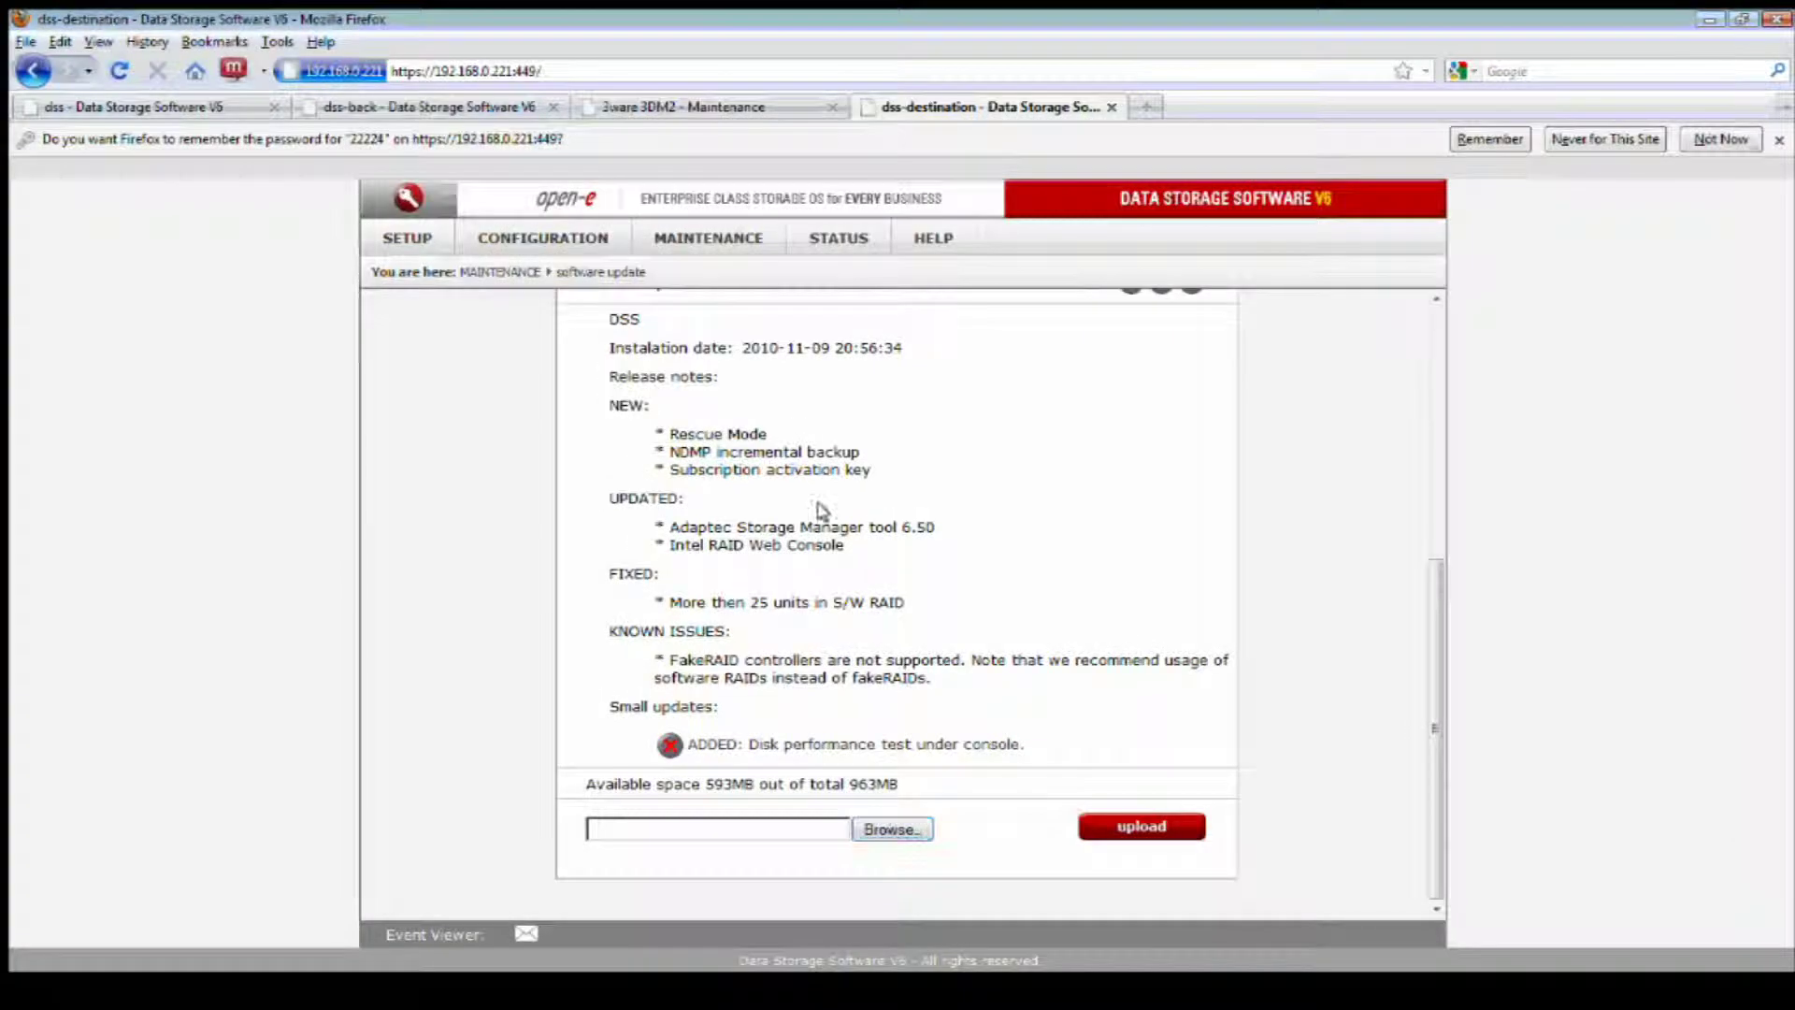
mouse_move(582, 267)
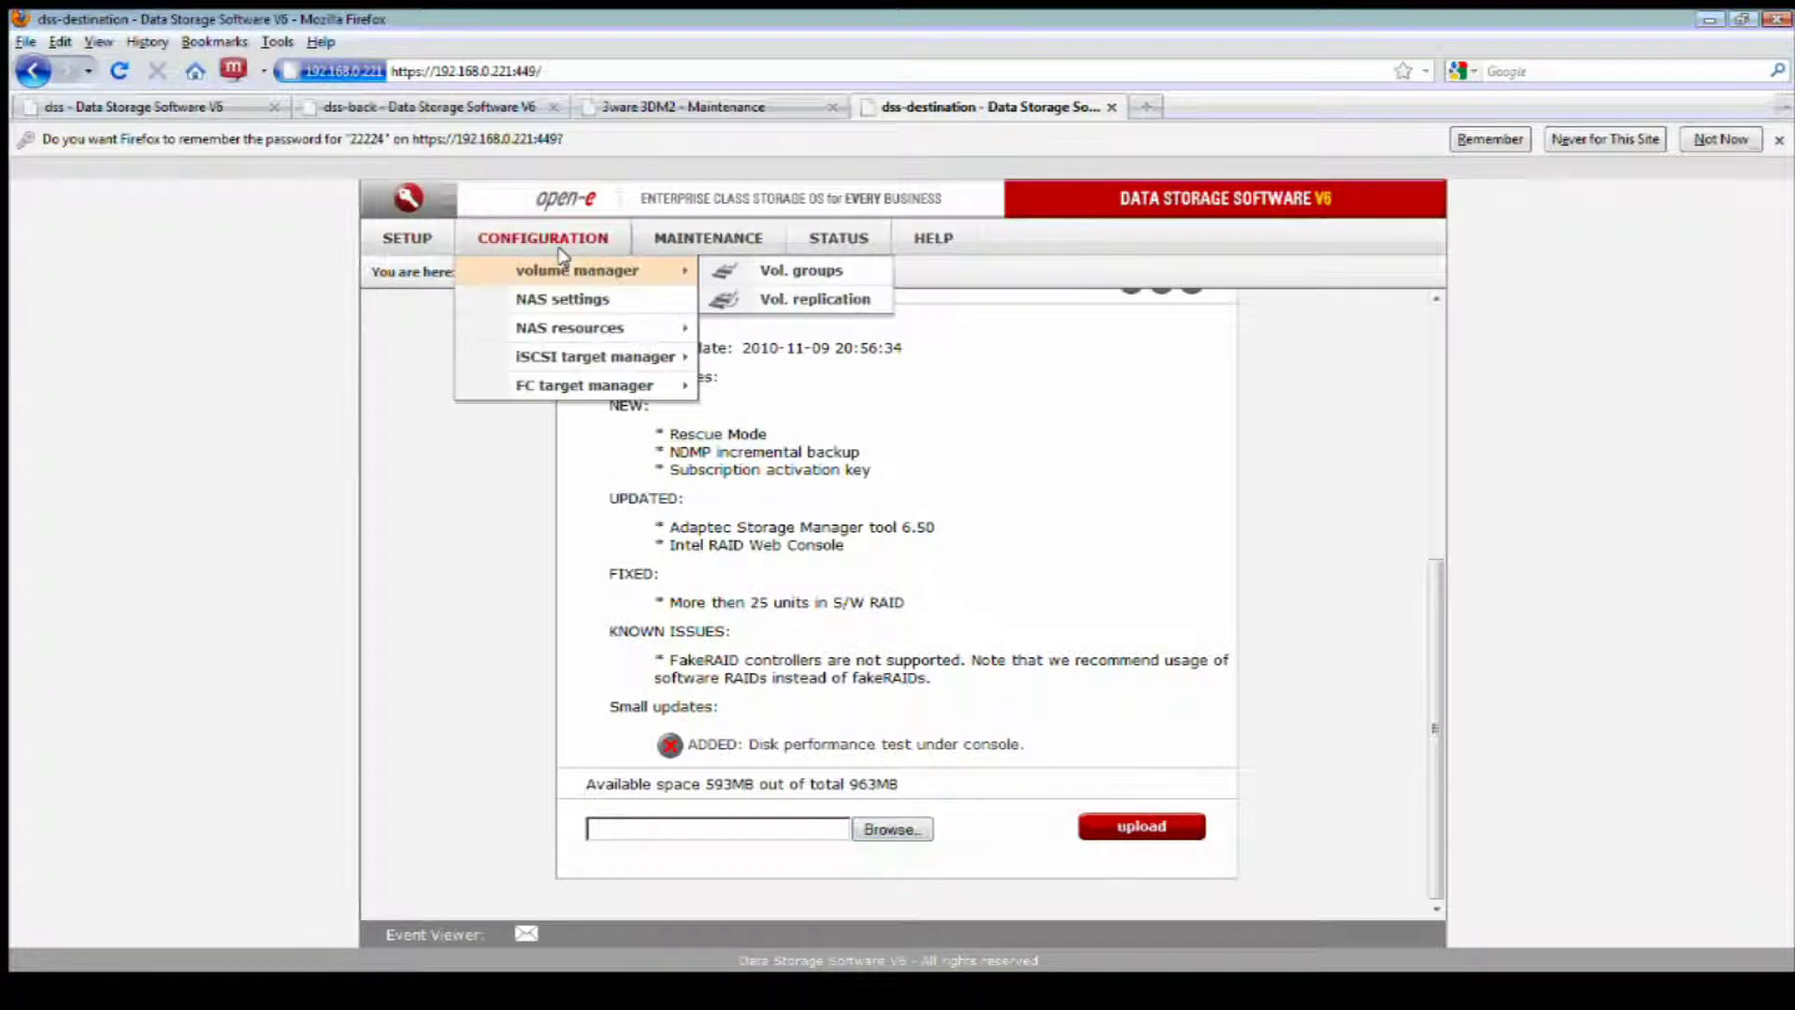
left_click(743, 270)
left_click_drag(1313, 566, 1226, 564)
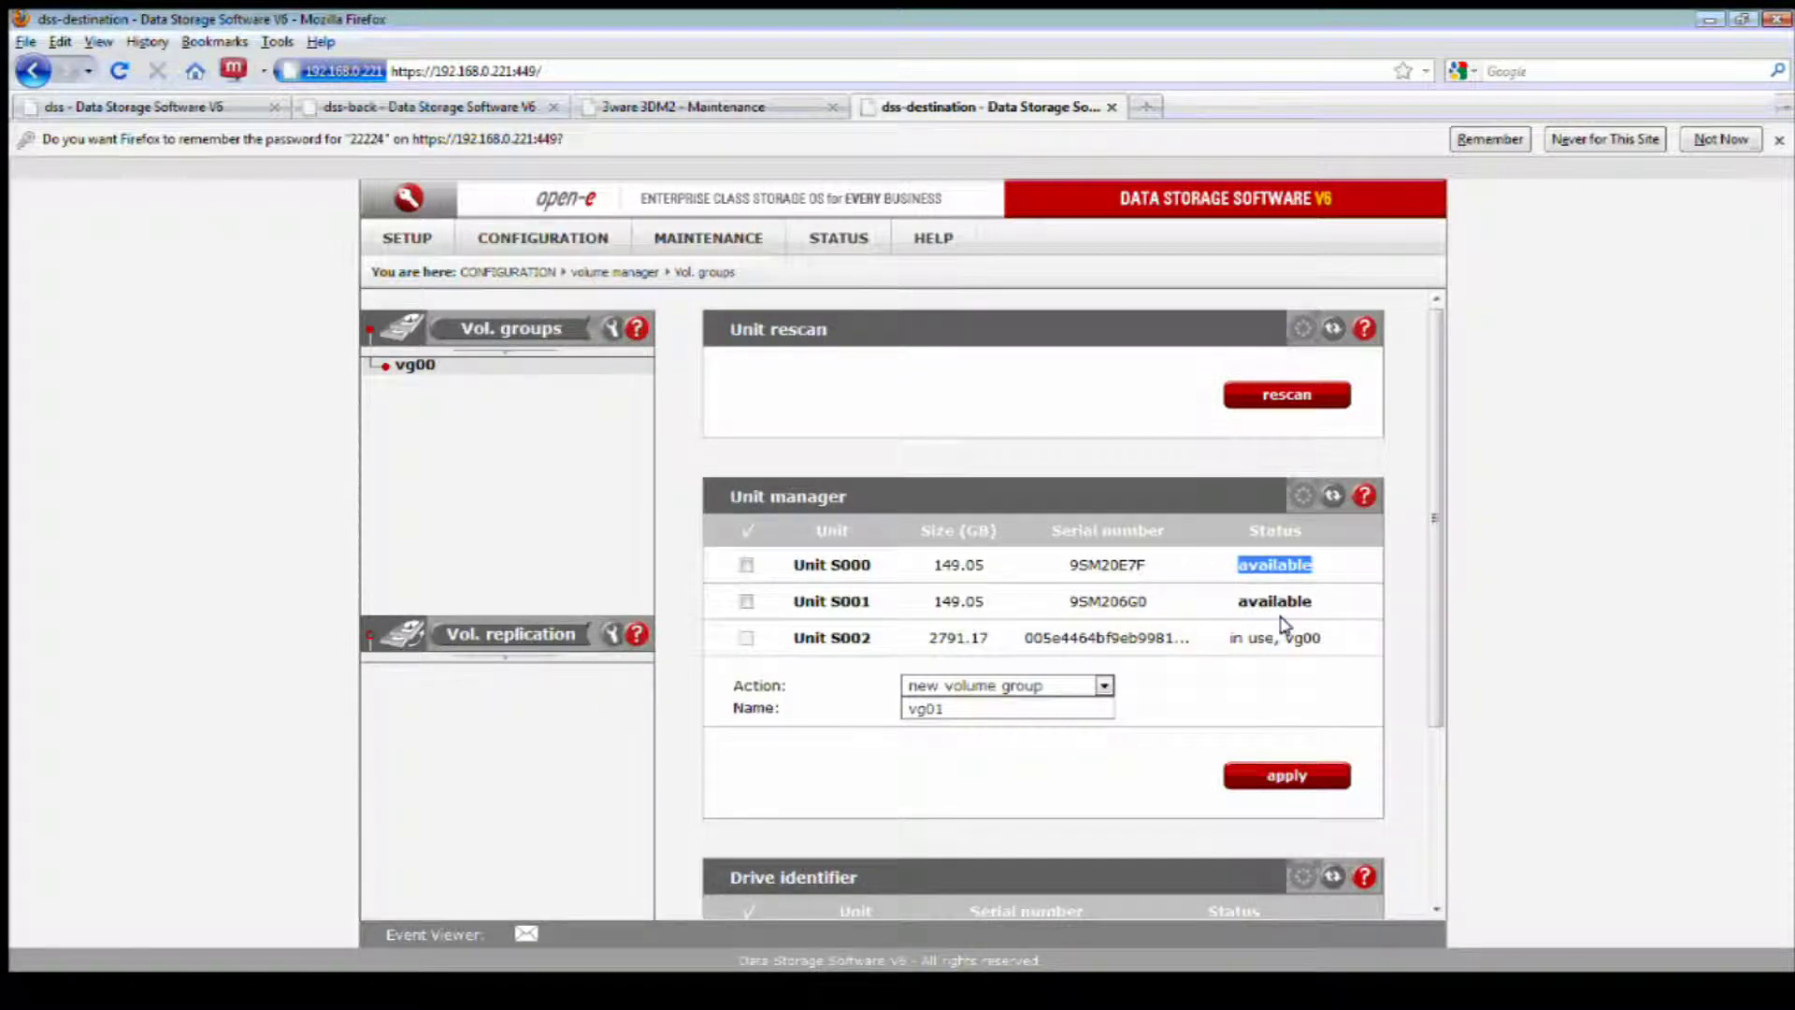
left_click(1167, 993)
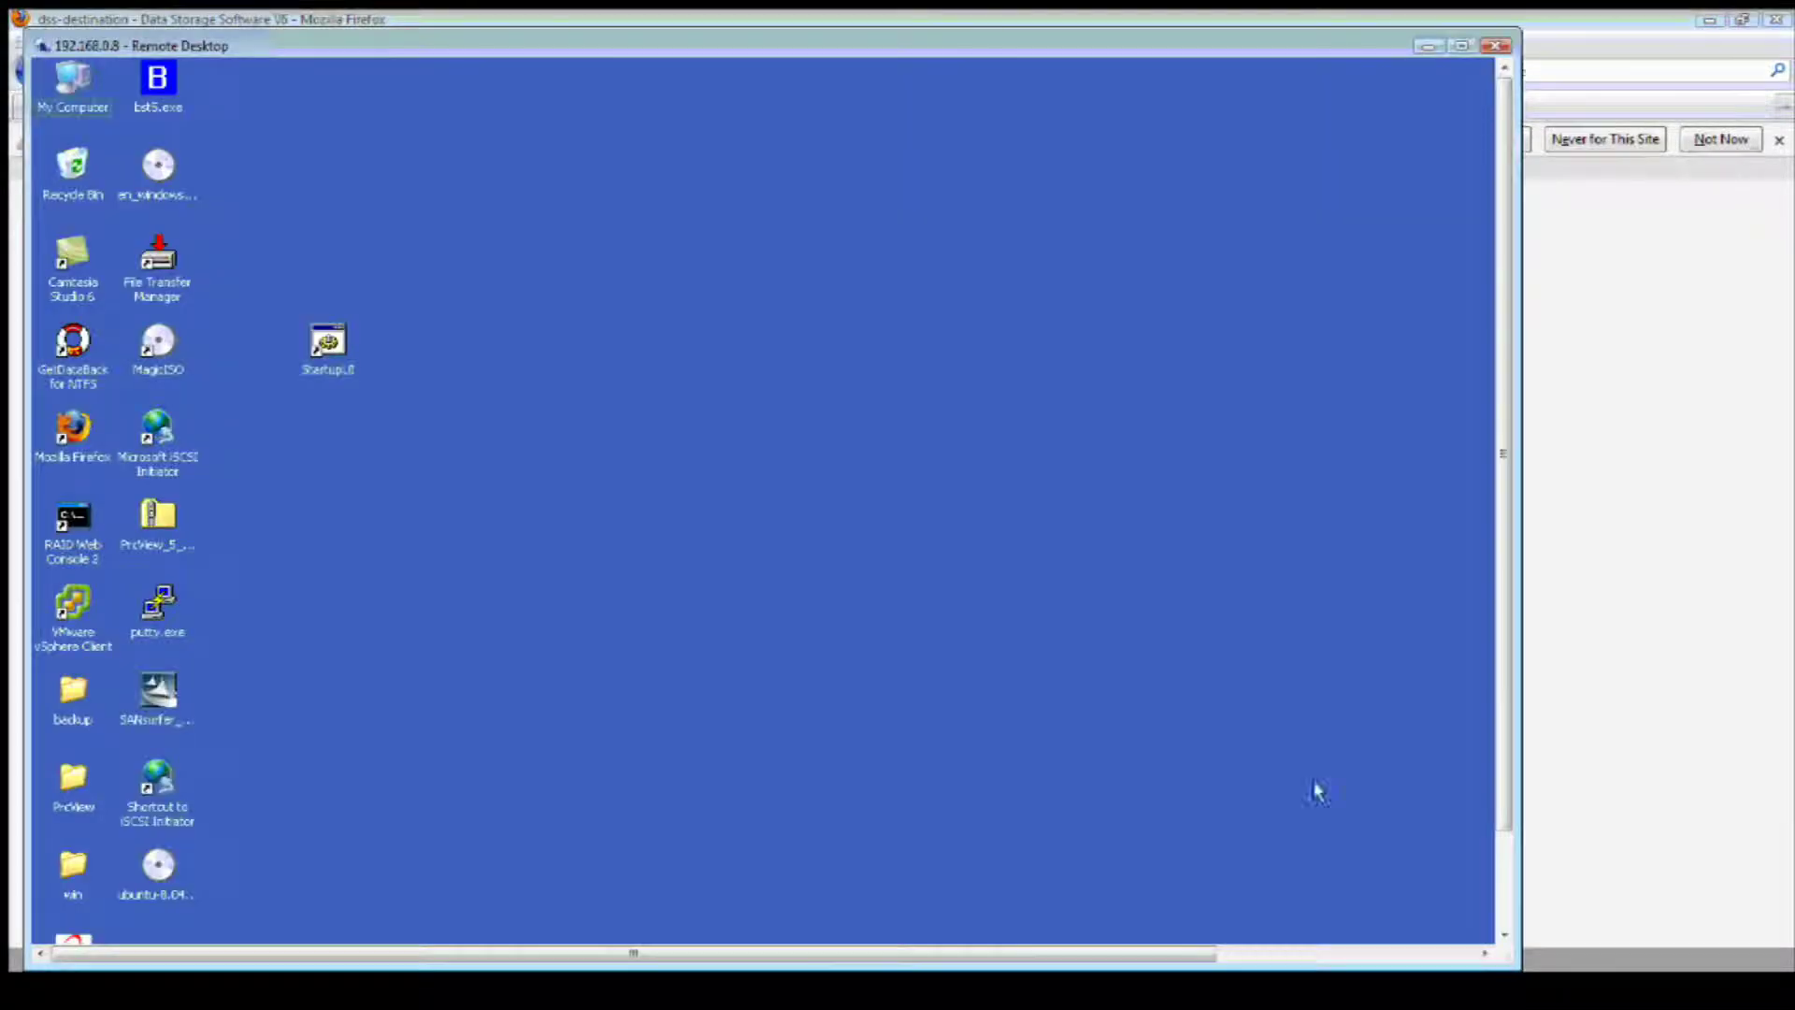
left_click(340, 347)
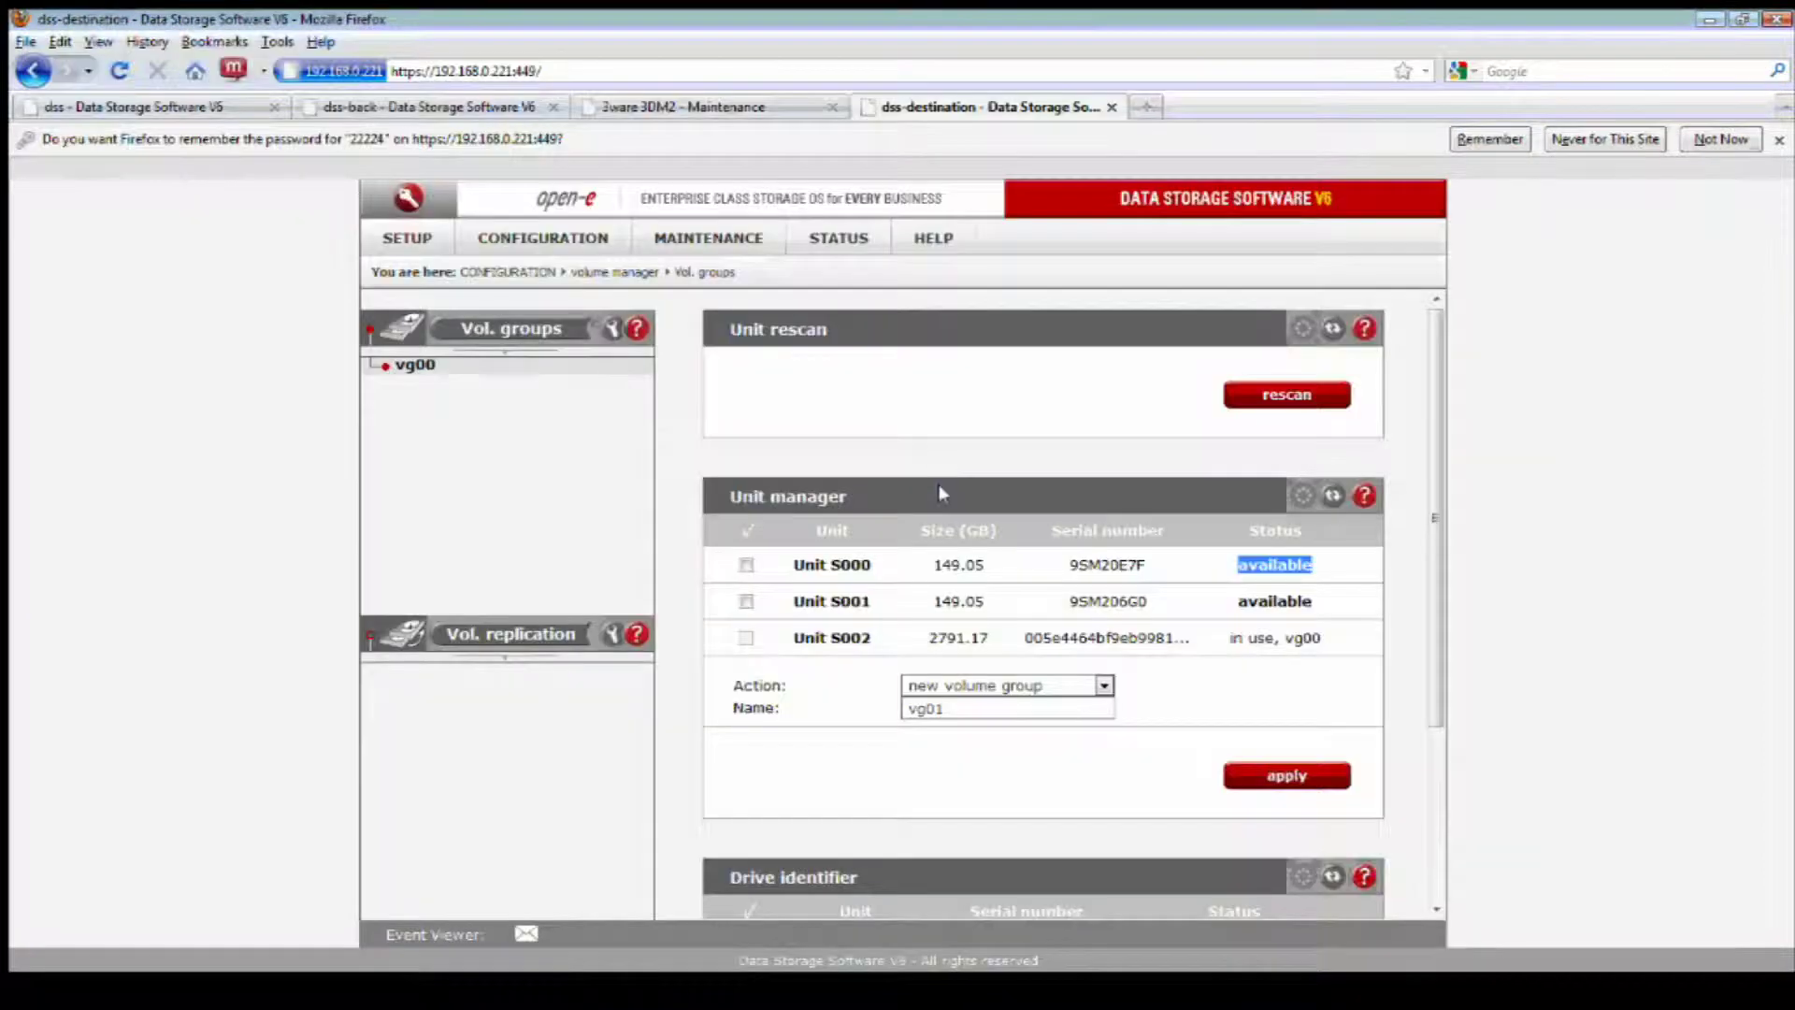
Show the software update release notes and highlight the Intel RAID Web Console update
left_click(665, 242)
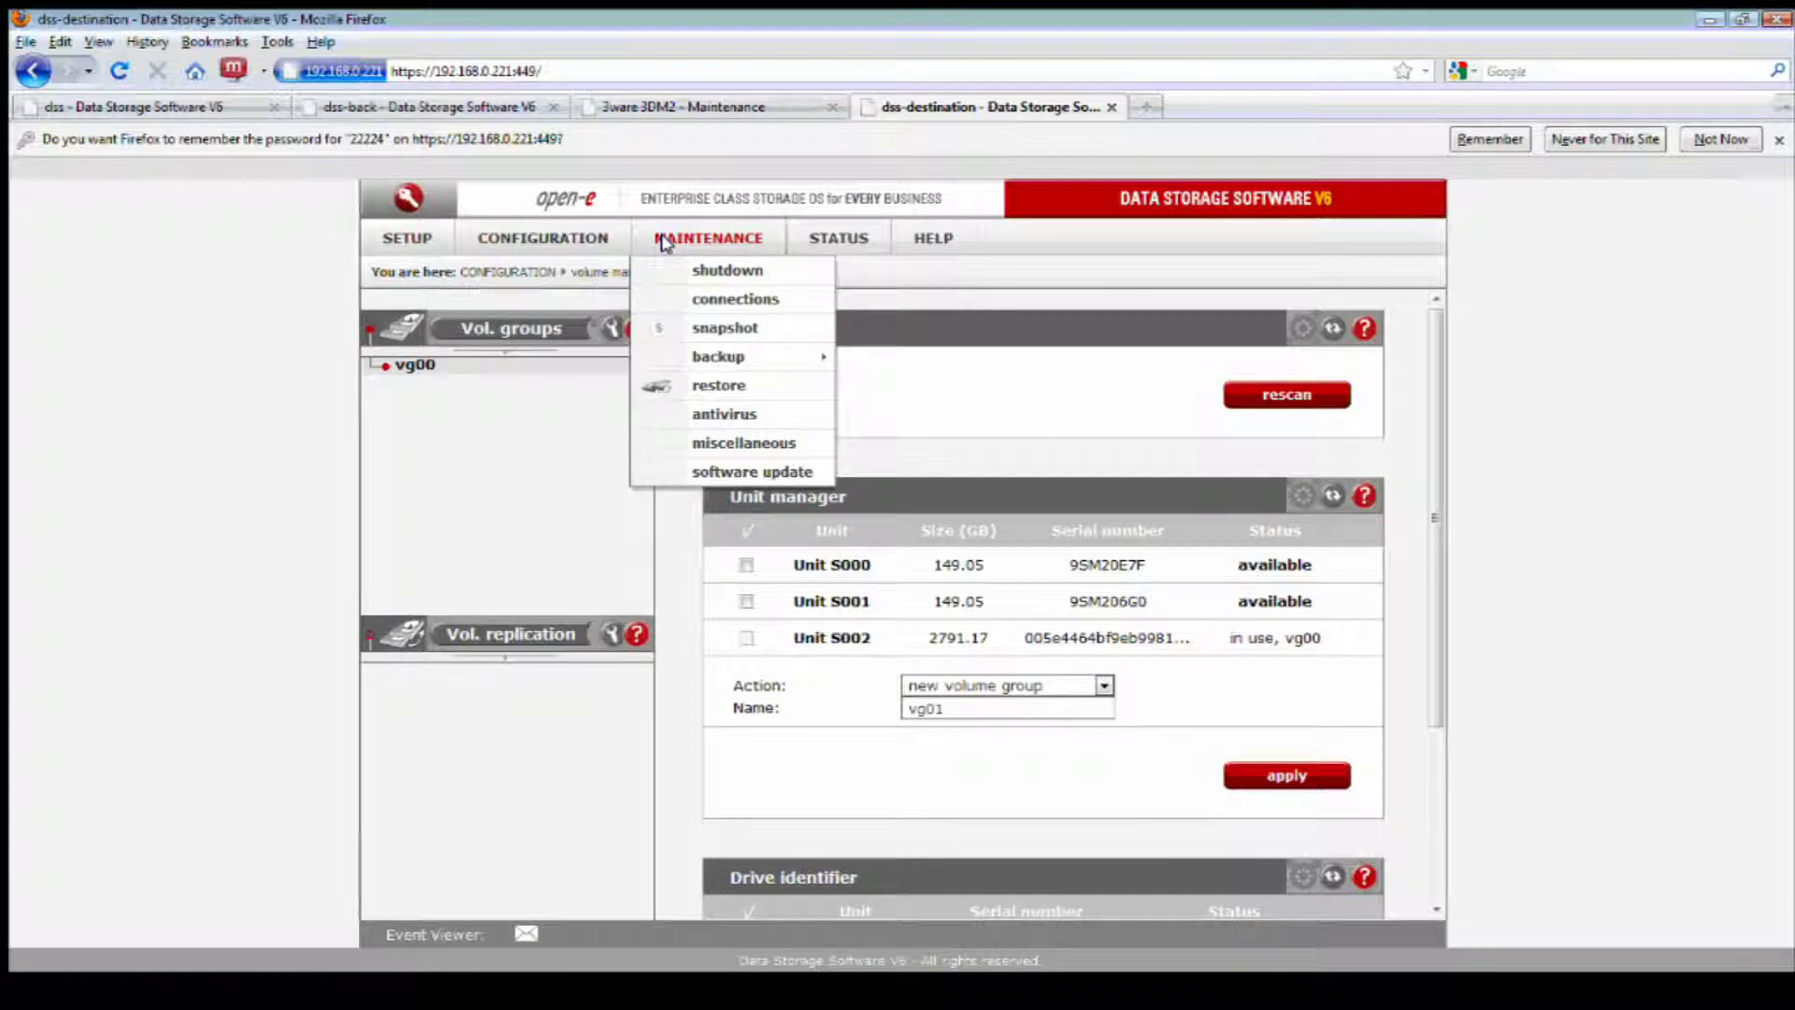
left_click(744, 471)
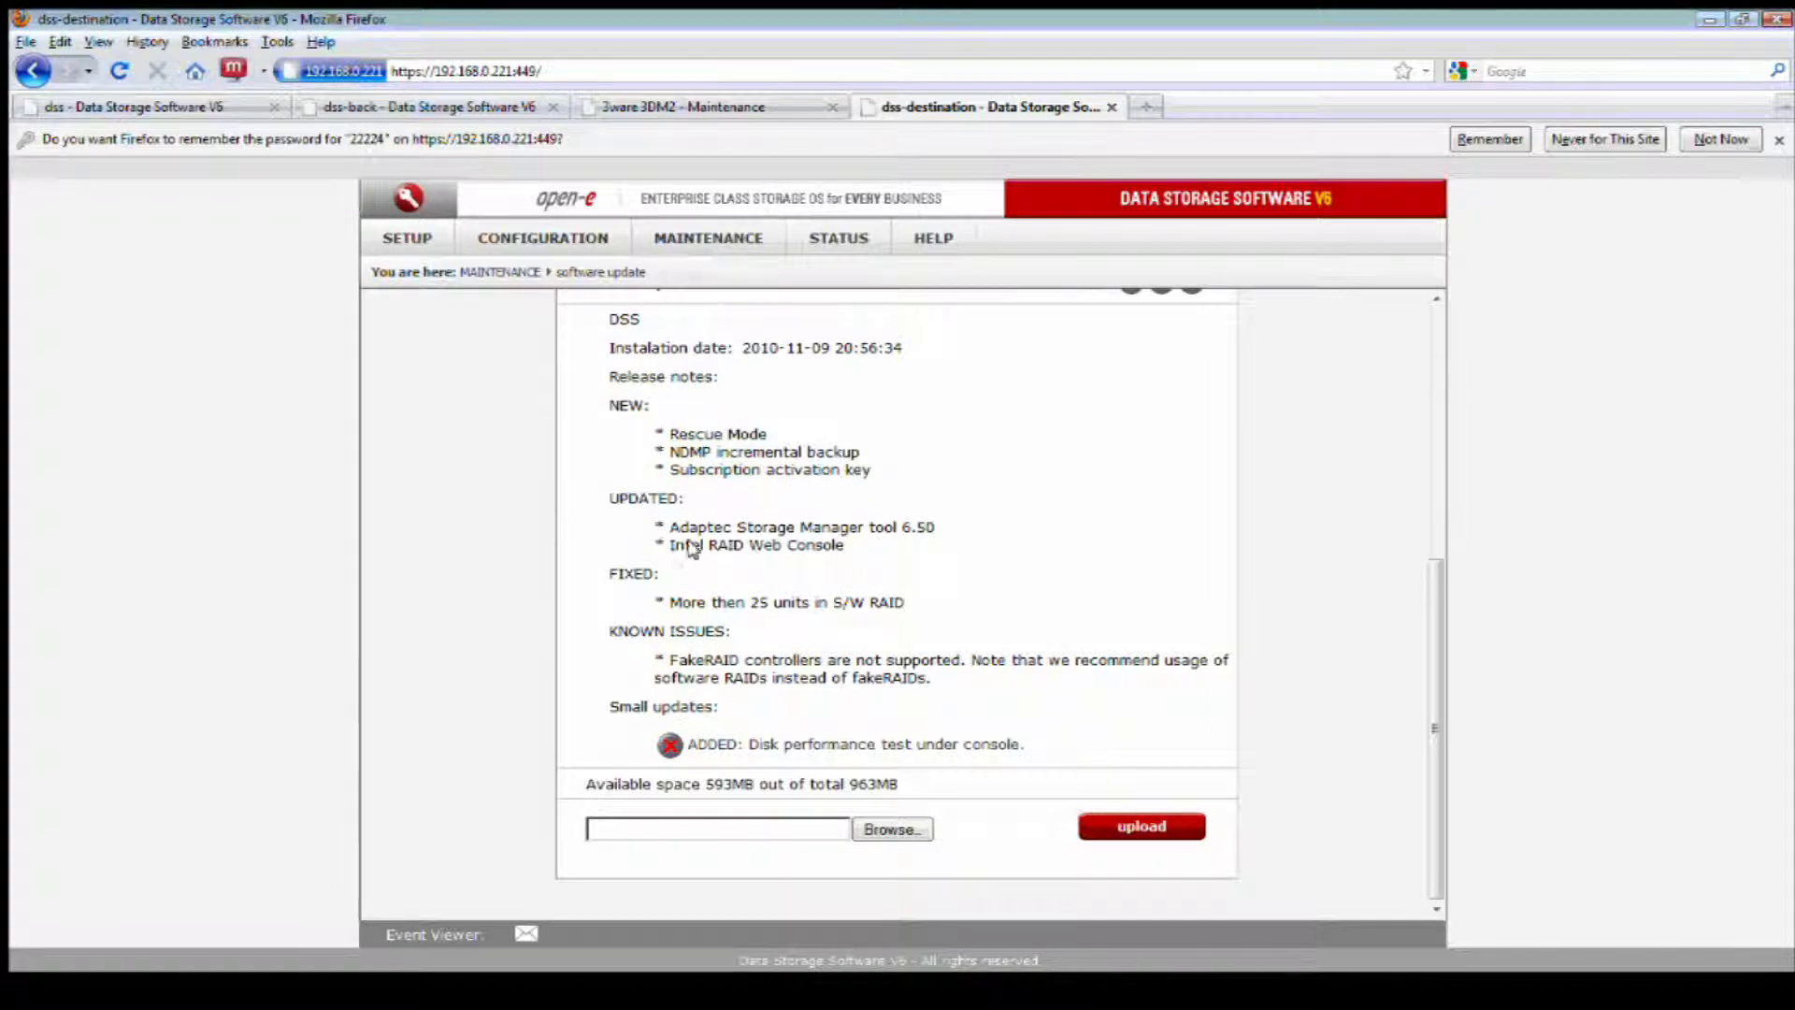
left_click_drag(667, 547, 850, 549)
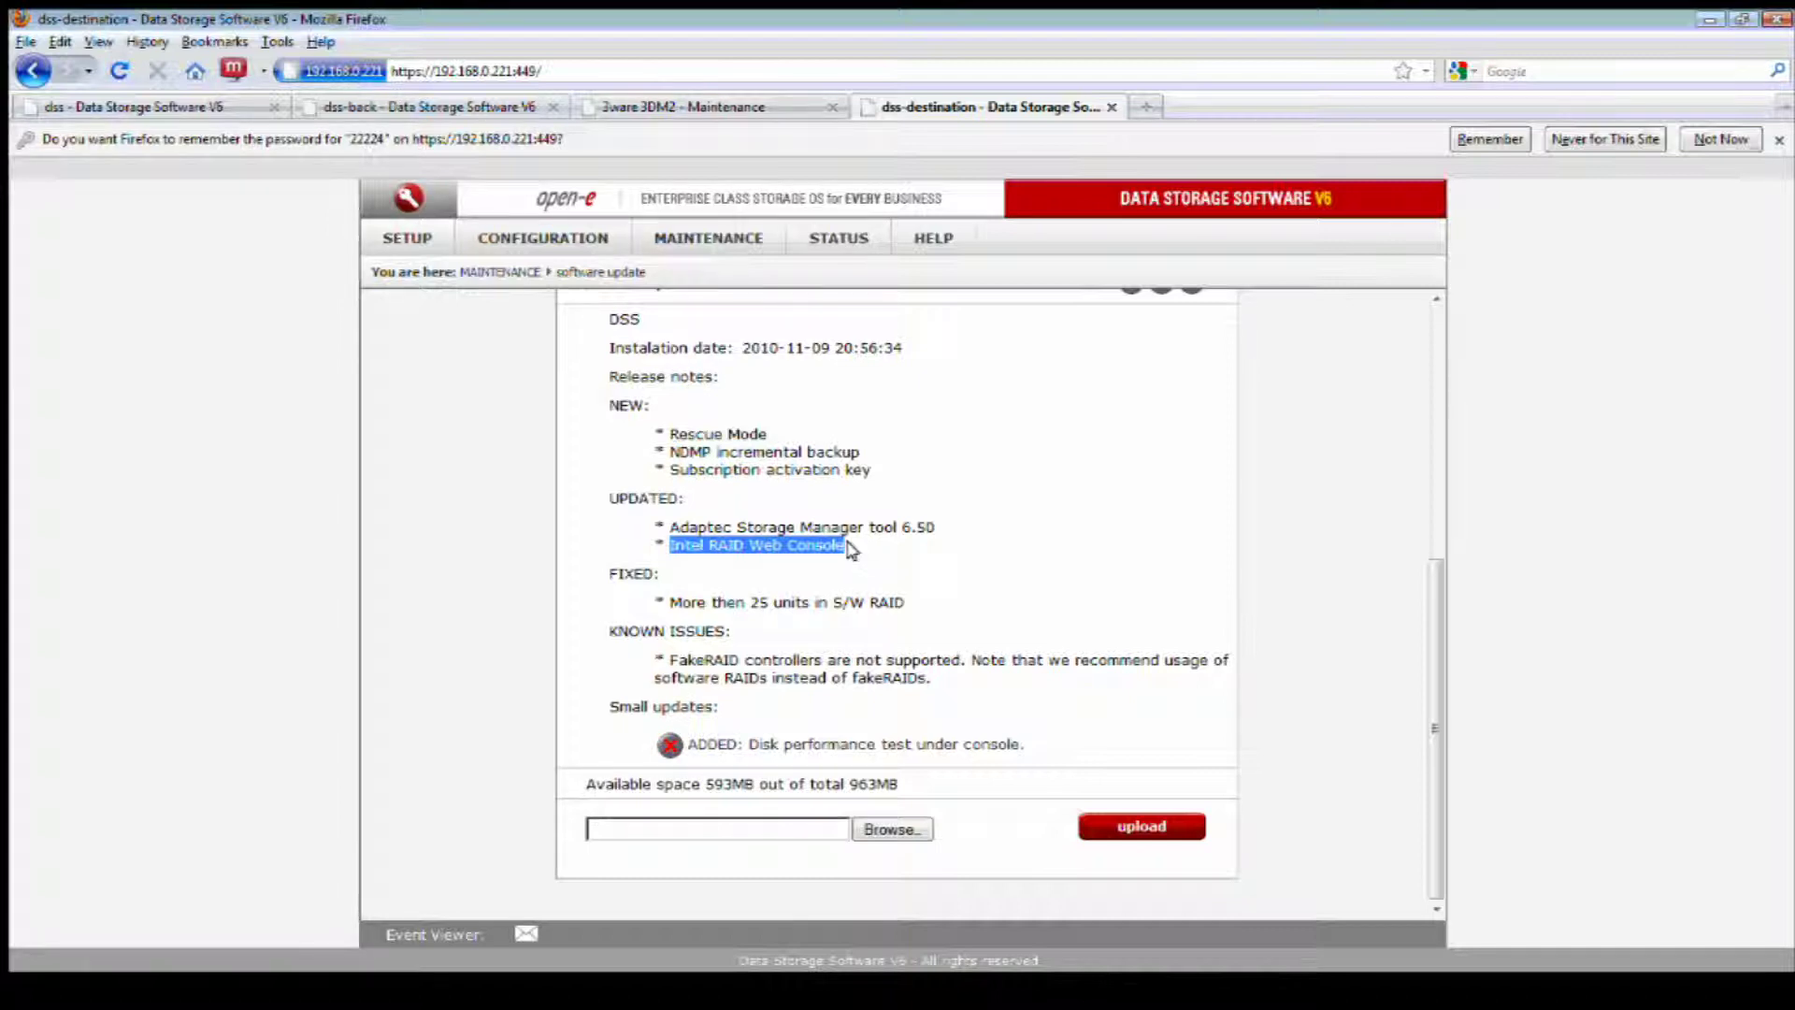
left_click(411, 241)
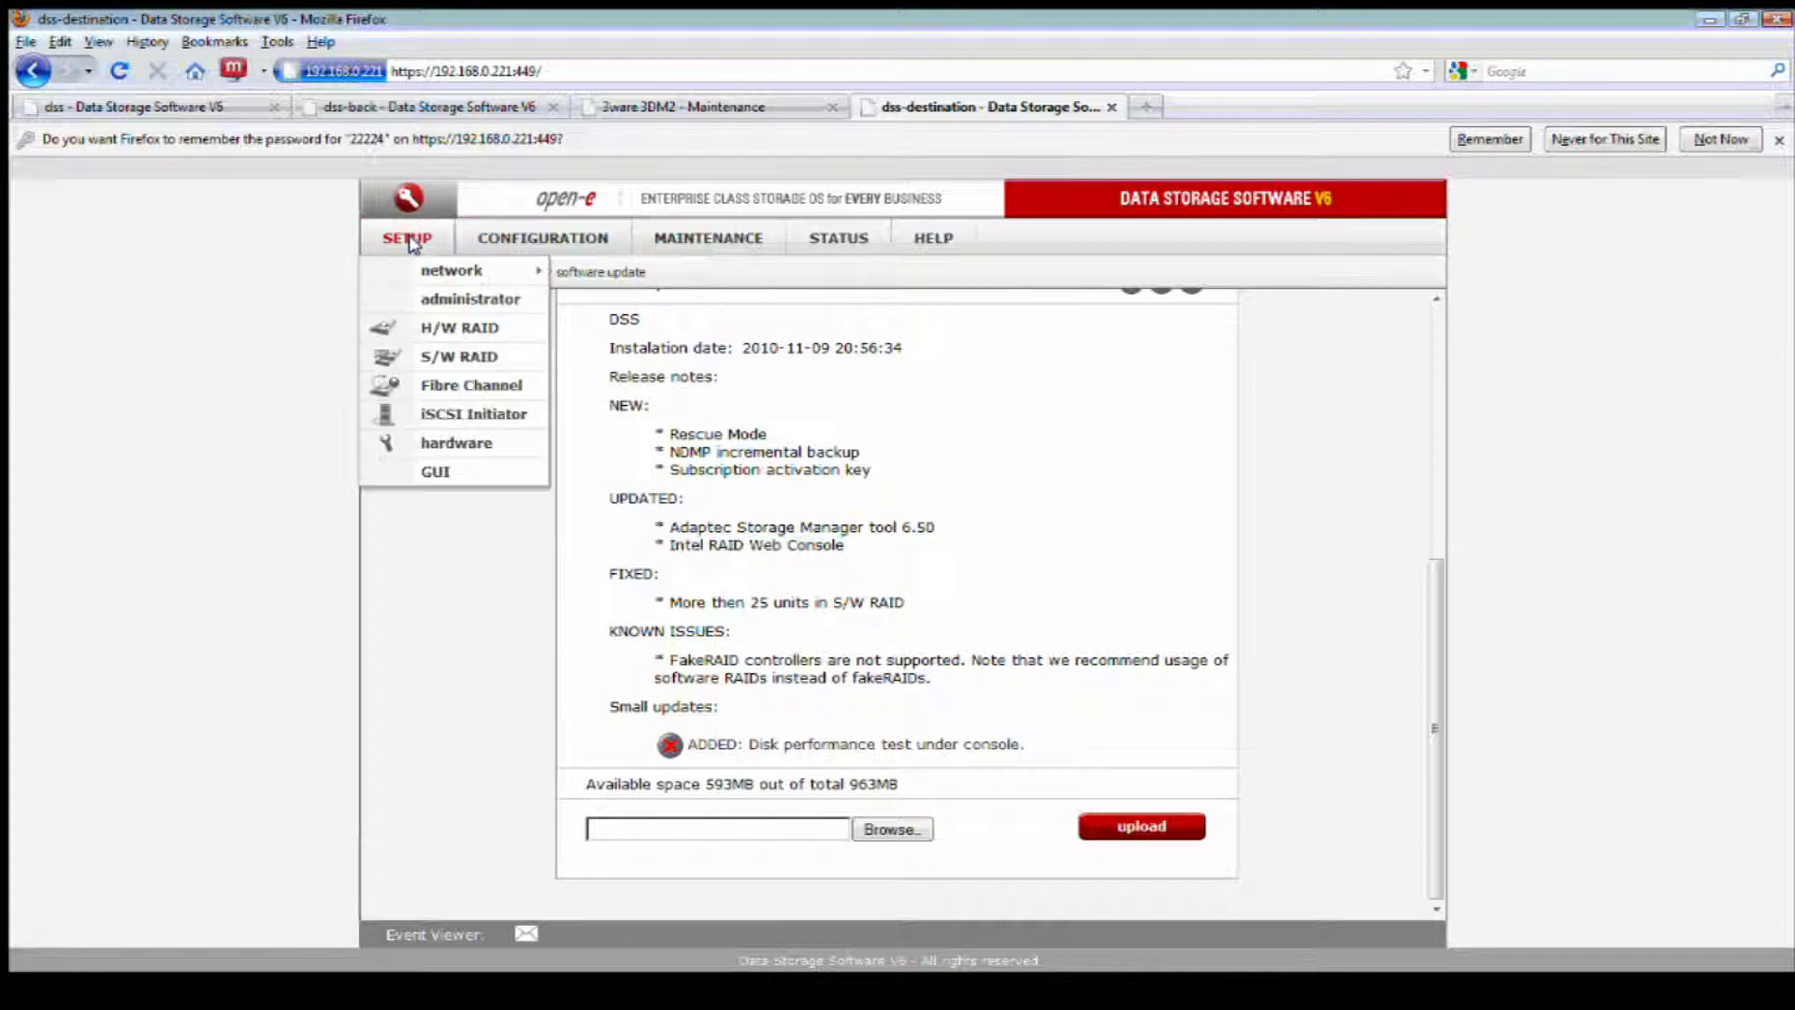
View the H/W RAID settings for controller LSI 0, the Intel RAID Controller SROMBSASMR
left_click(434, 327)
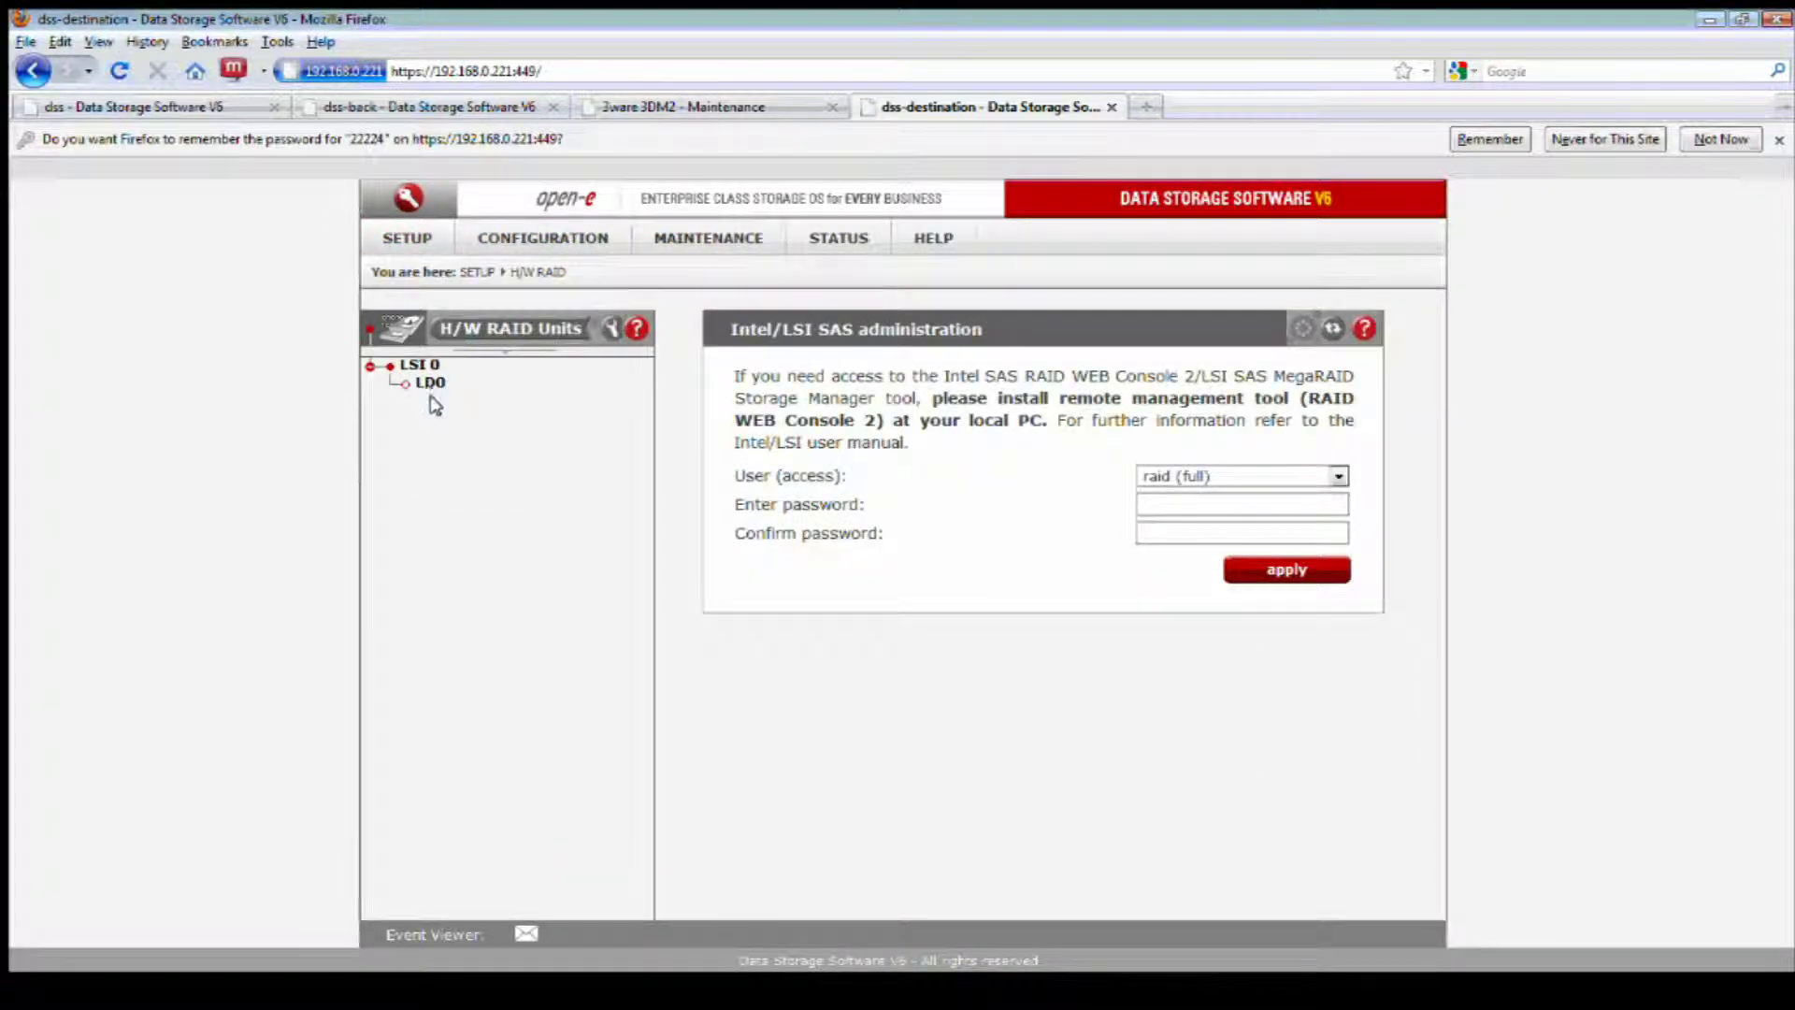
left_click(423, 366)
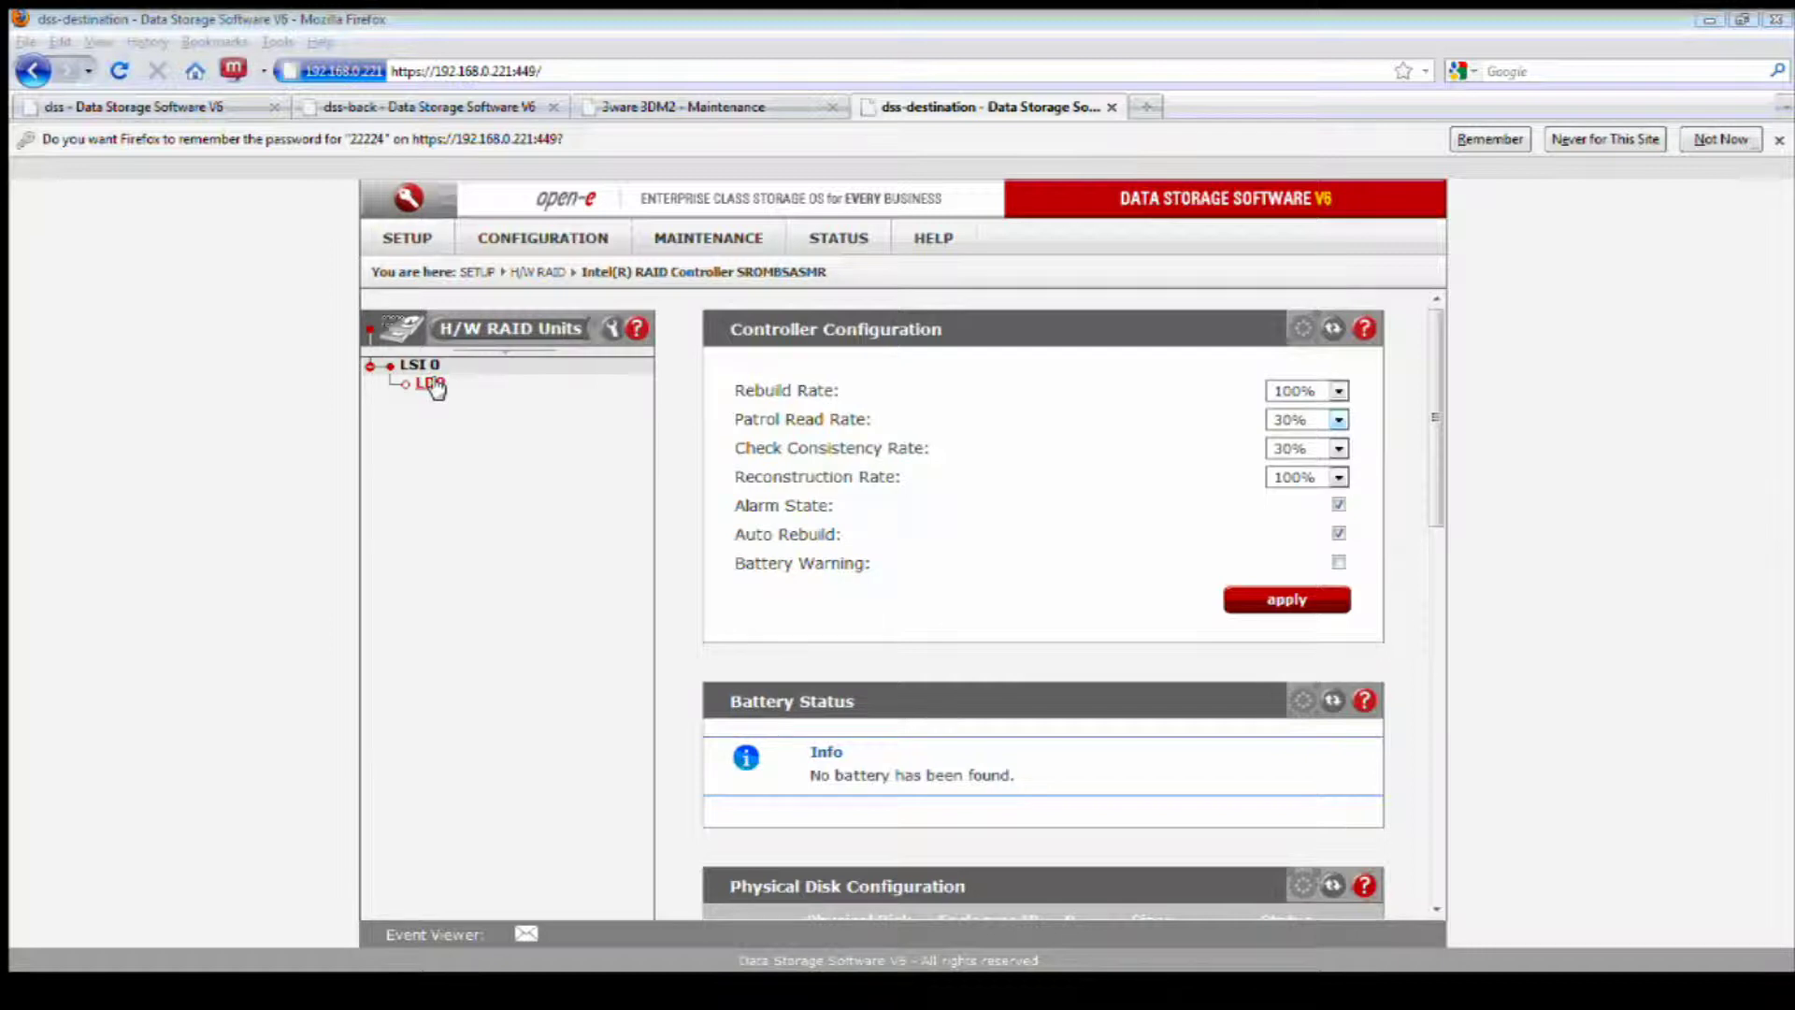
Reopen the software update page showing the disk performance test small update
left_click(697, 244)
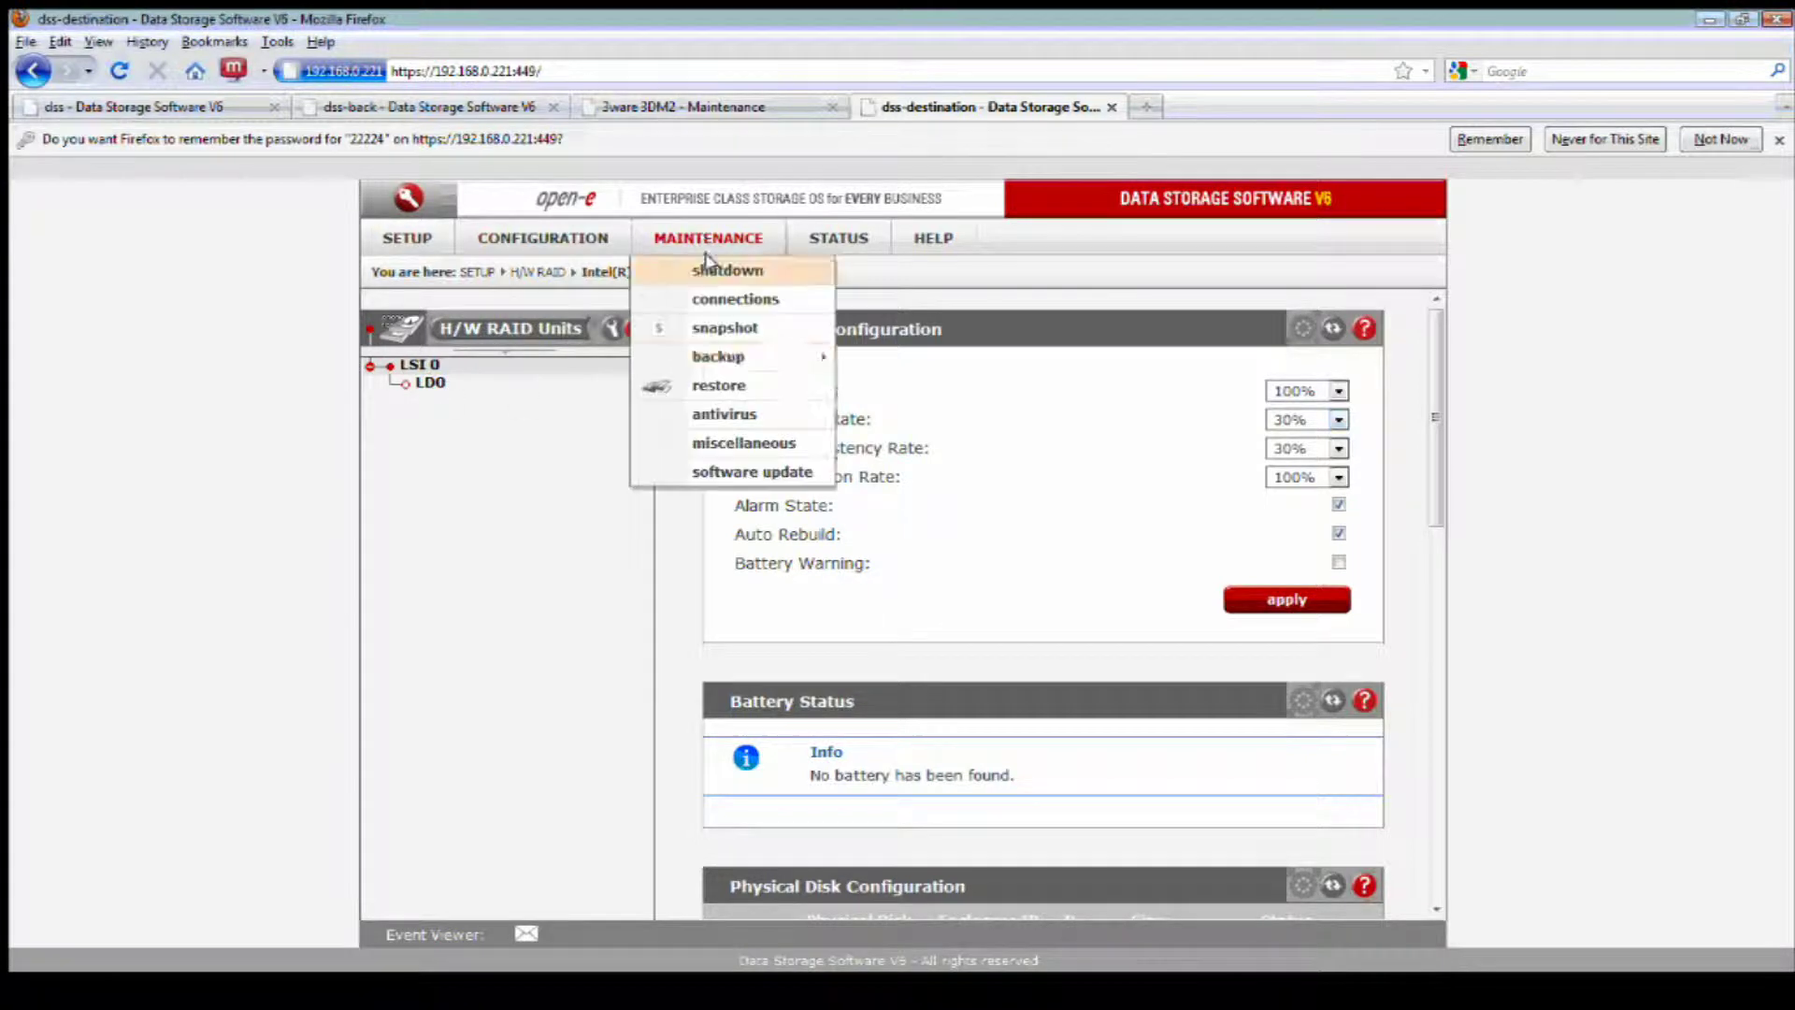
left_click(749, 467)
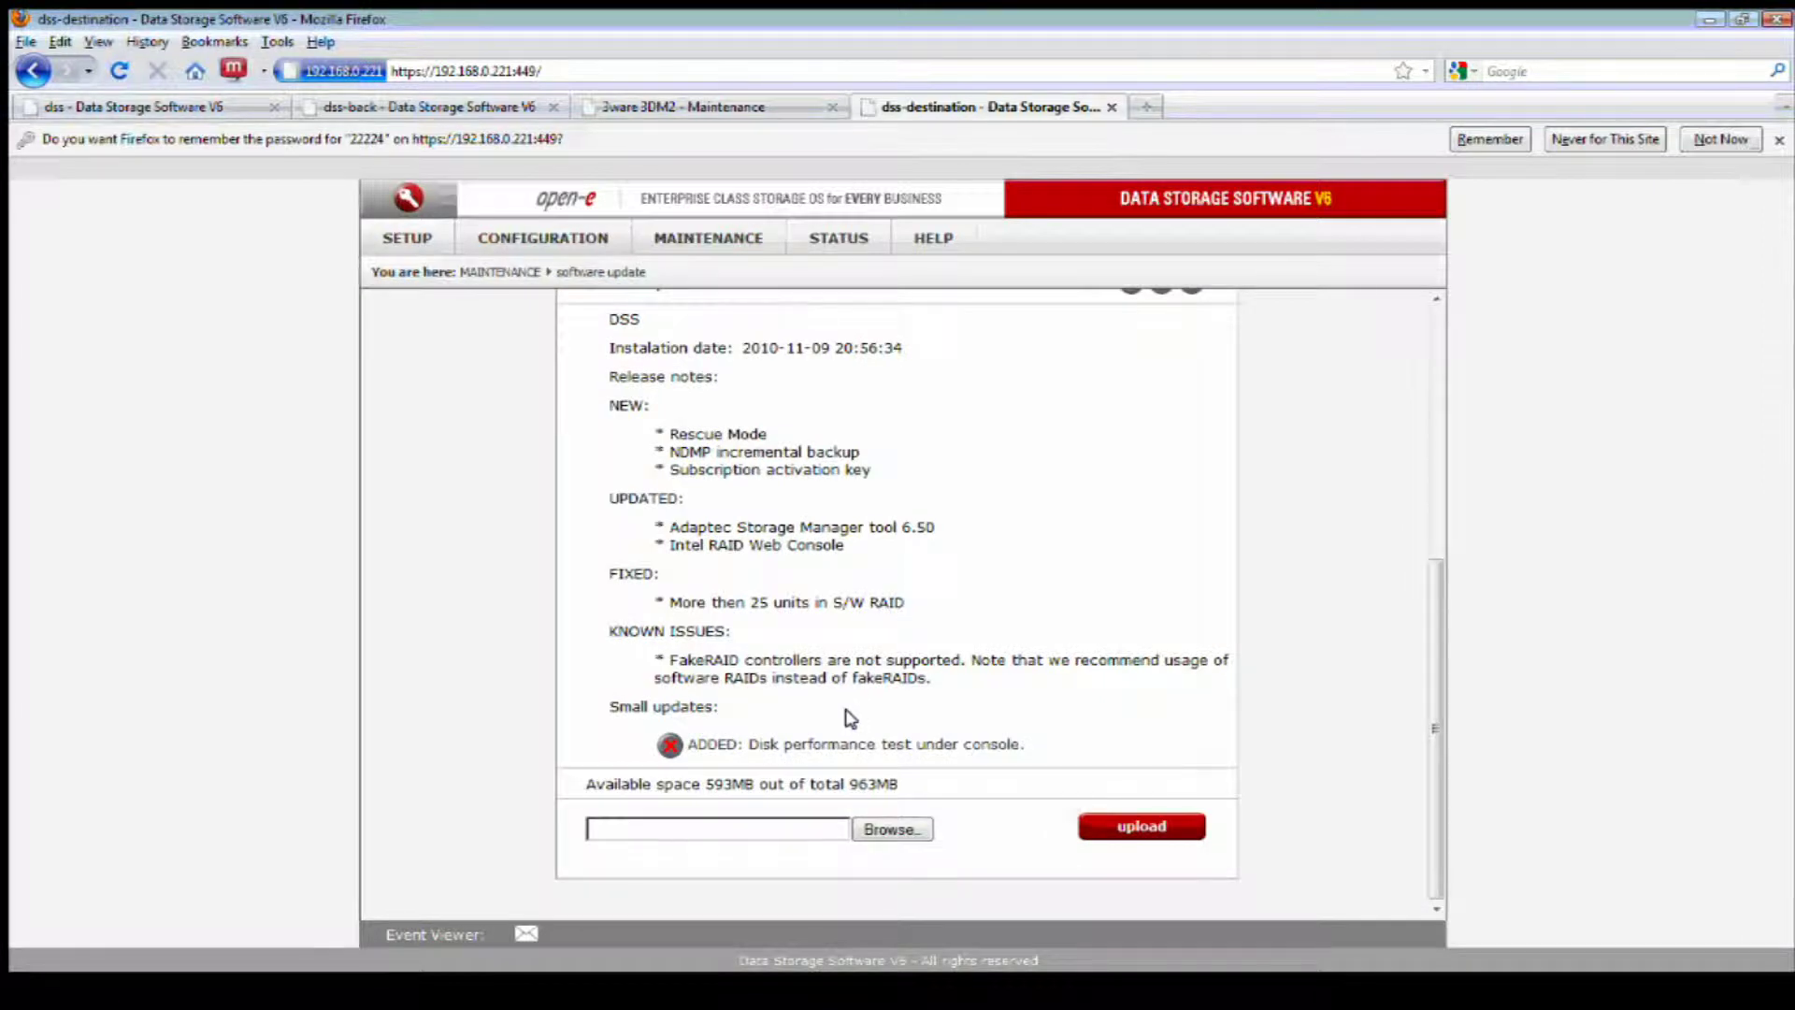